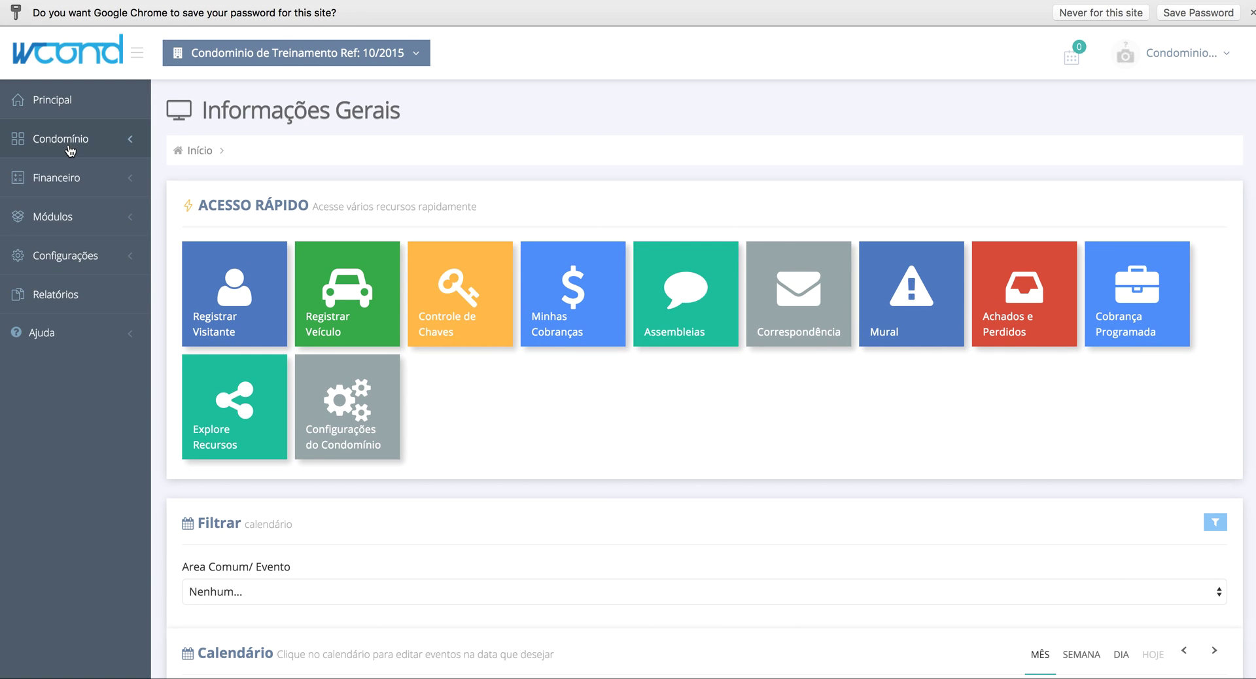
- Register a new unit numbered 01 under Condomínio > Unidades and save it
scroll(482, 418, "down", 5)
scroll(482, 419, "up", 5)
left_click(75, 152)
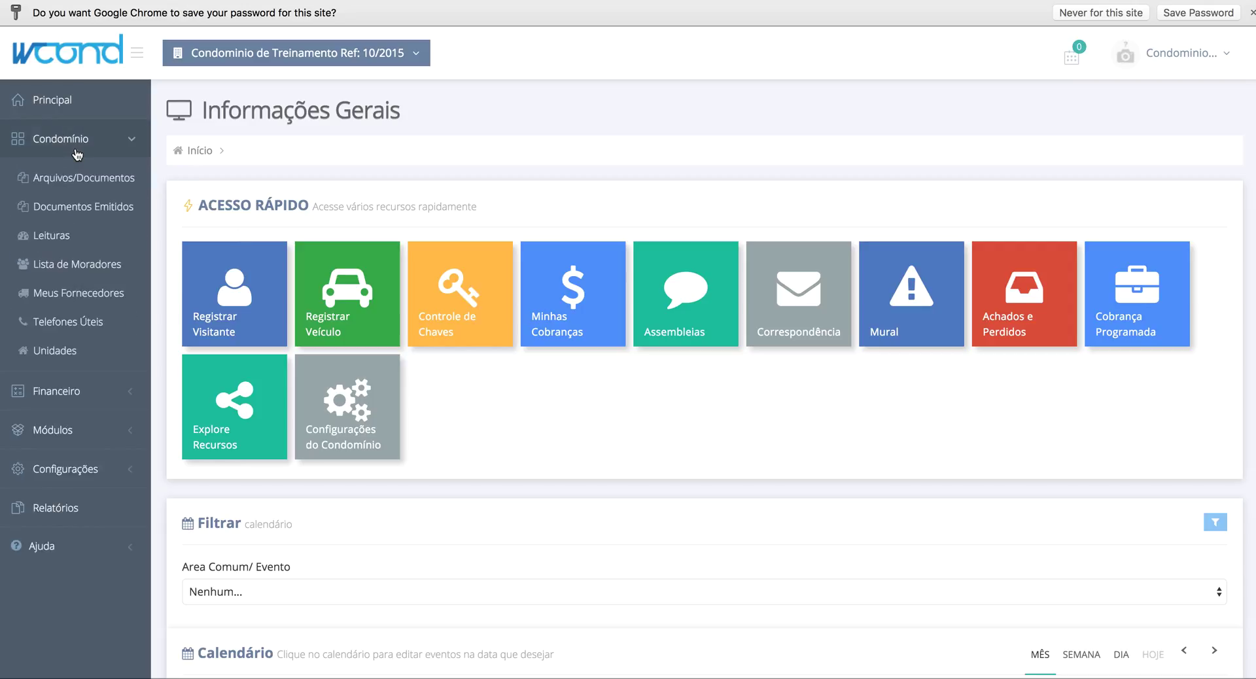
left_click(72, 351)
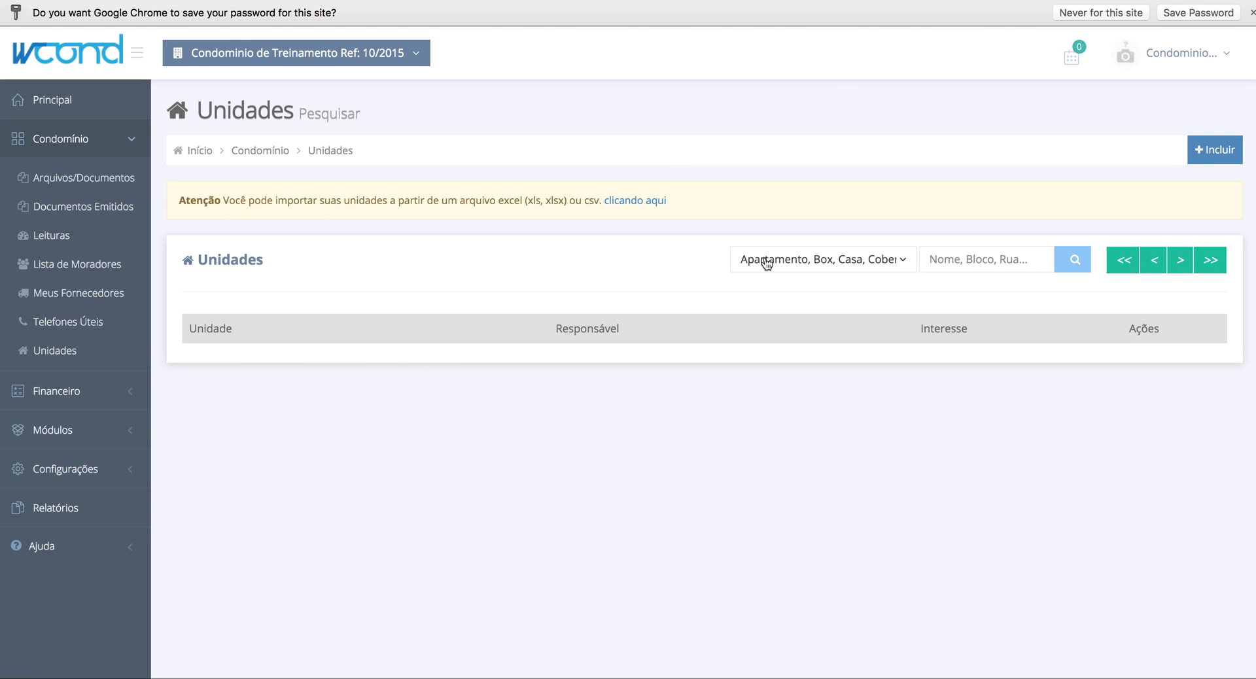
left_click(1230, 145)
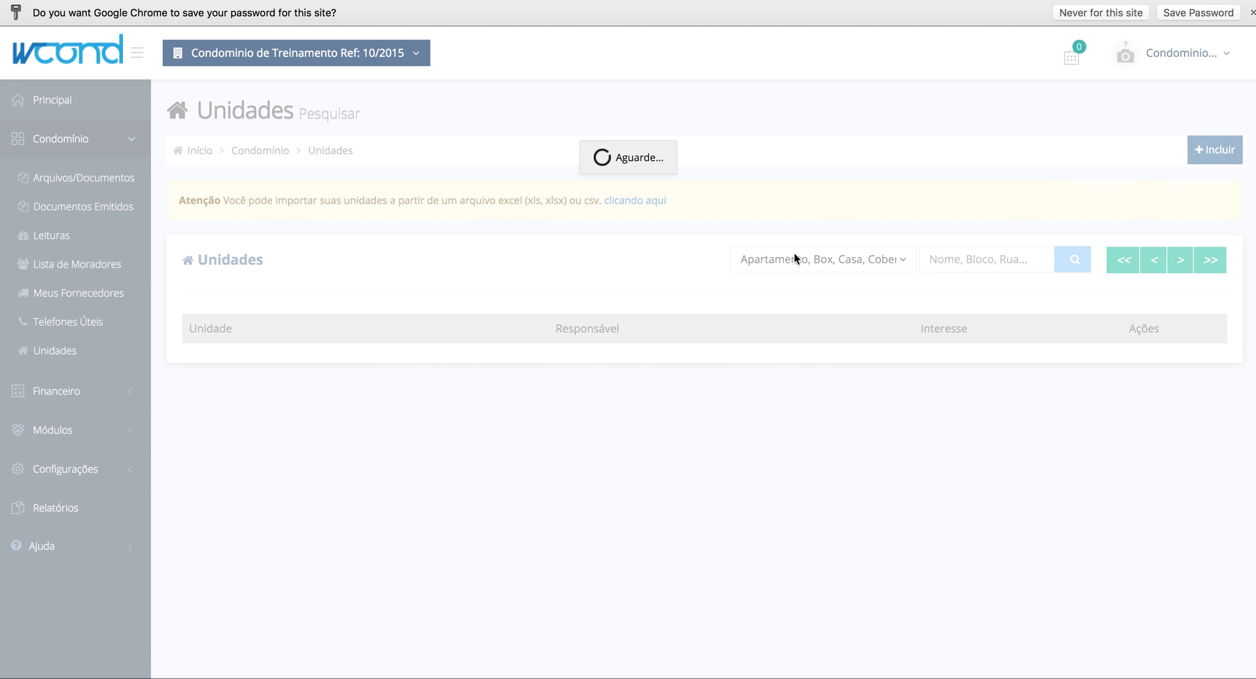
left_click(262, 351)
type("01")
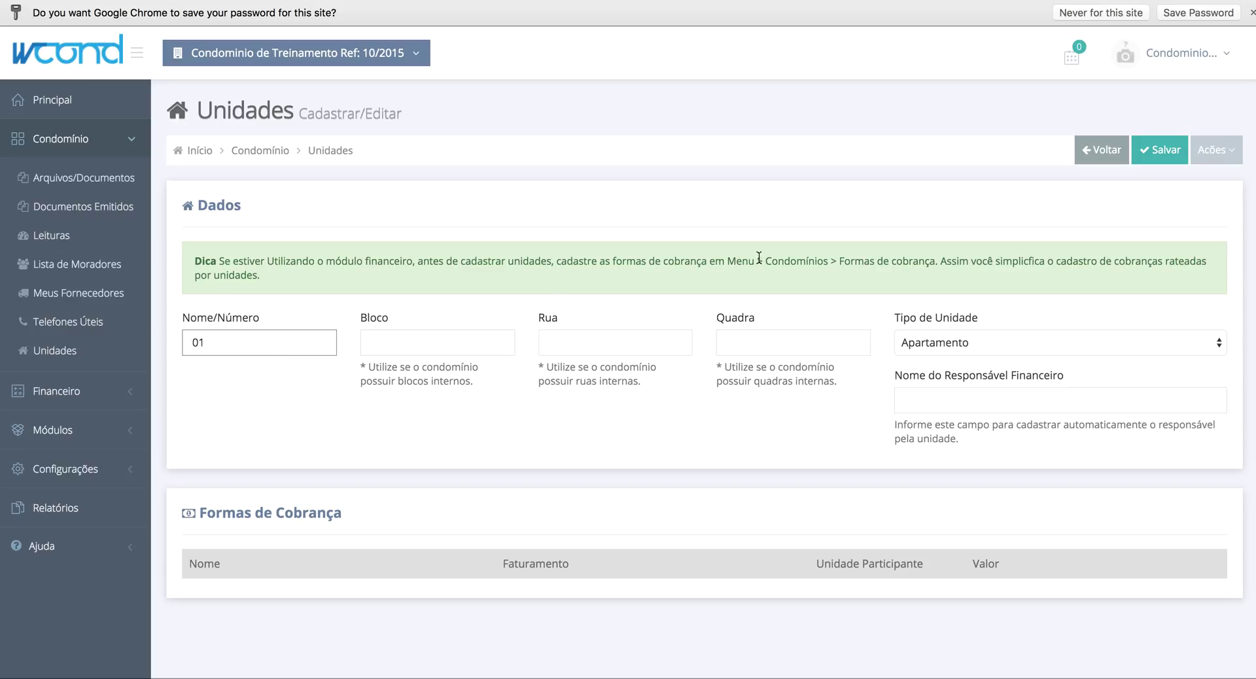
left_click(1213, 150)
left_click(1162, 155)
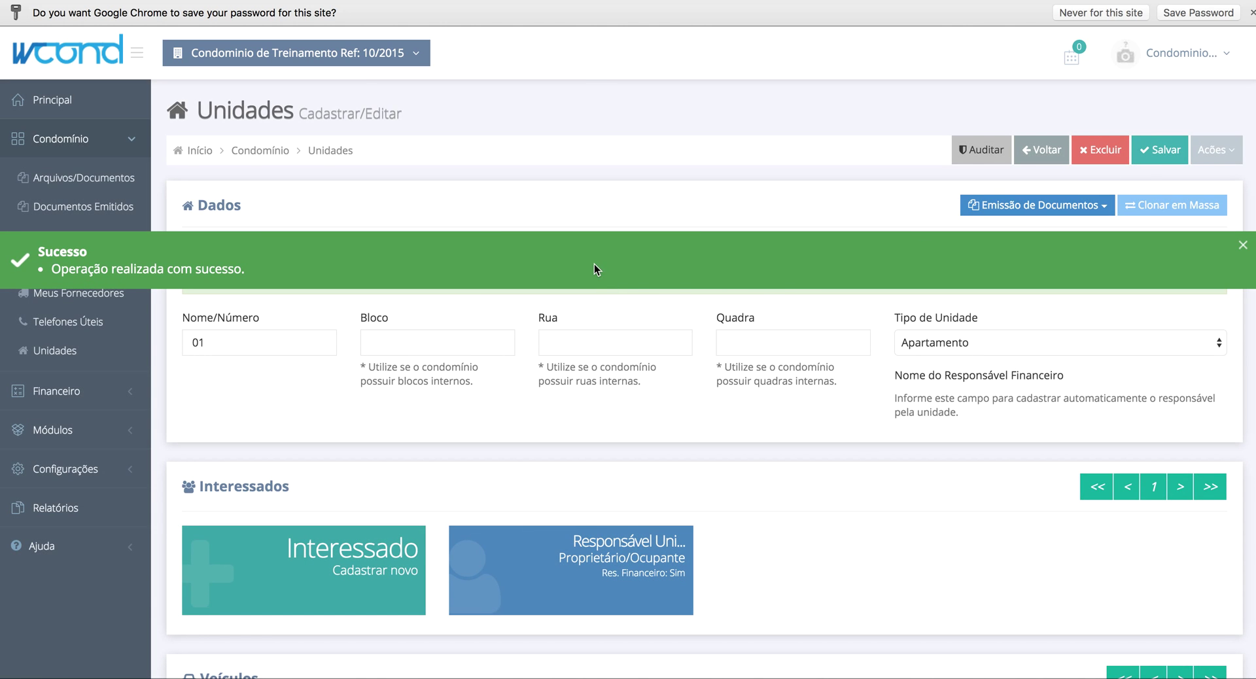
- Open unit 01's Responsável card under Interessados
scroll(384, 429, "down", 3)
scroll(384, 432, "down", 3)
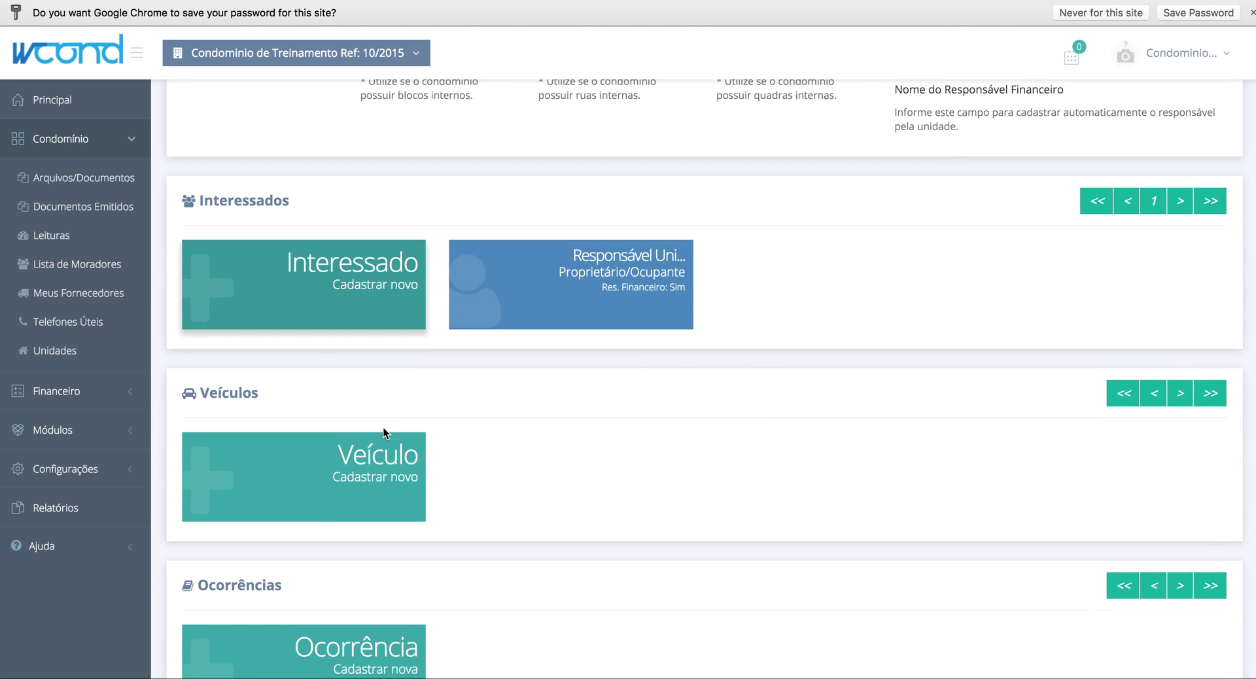
left_click(584, 290)
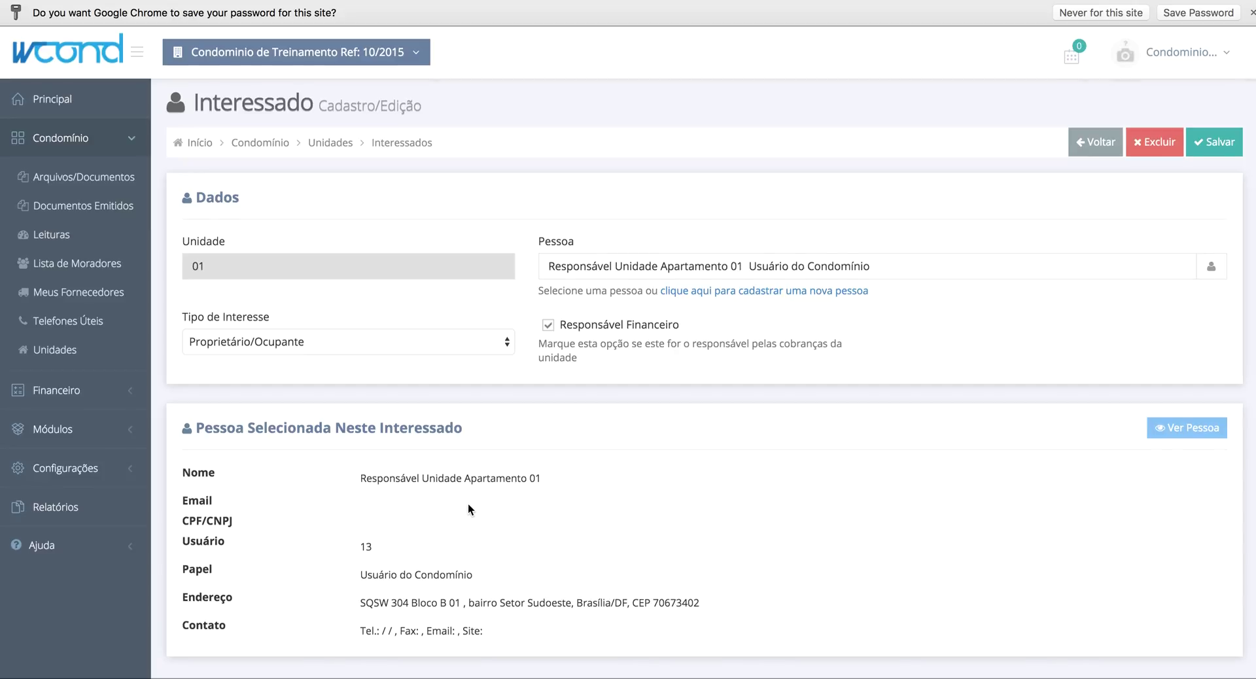
- Check the selected person's name, then open their full record with Ver Pessoa
left_click_drag(392, 482, 531, 479)
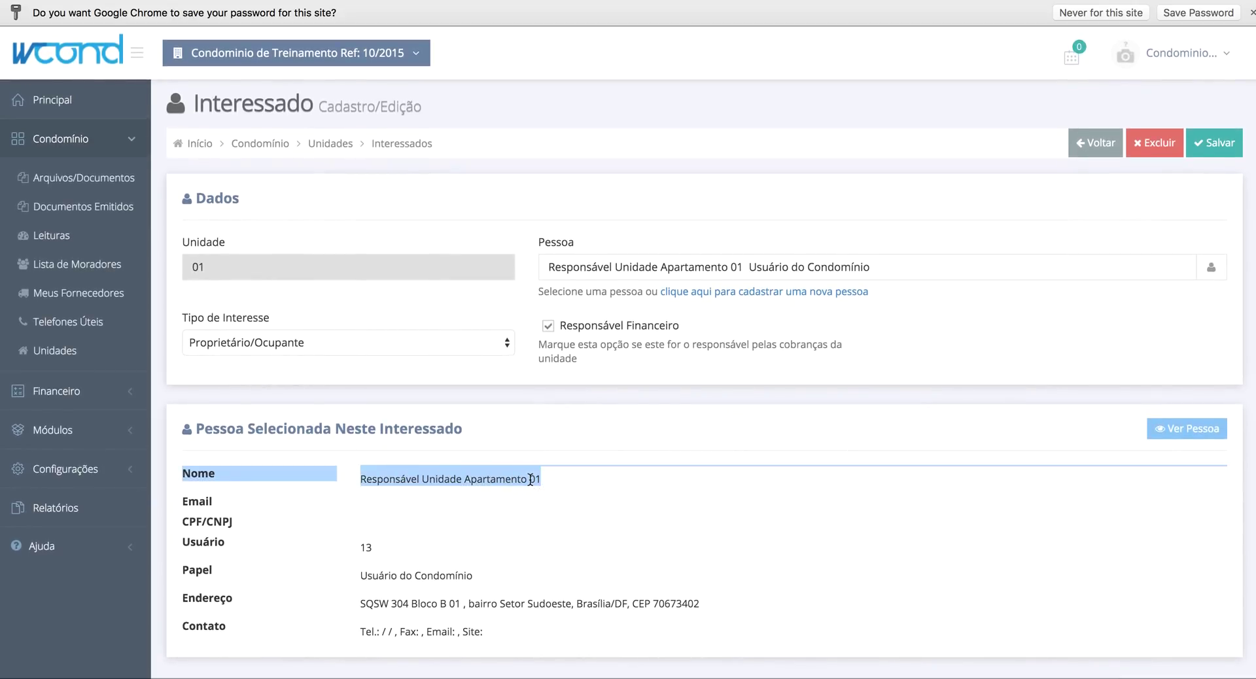
left_click(530, 480)
left_click_drag(199, 430, 437, 435)
left_click(437, 435)
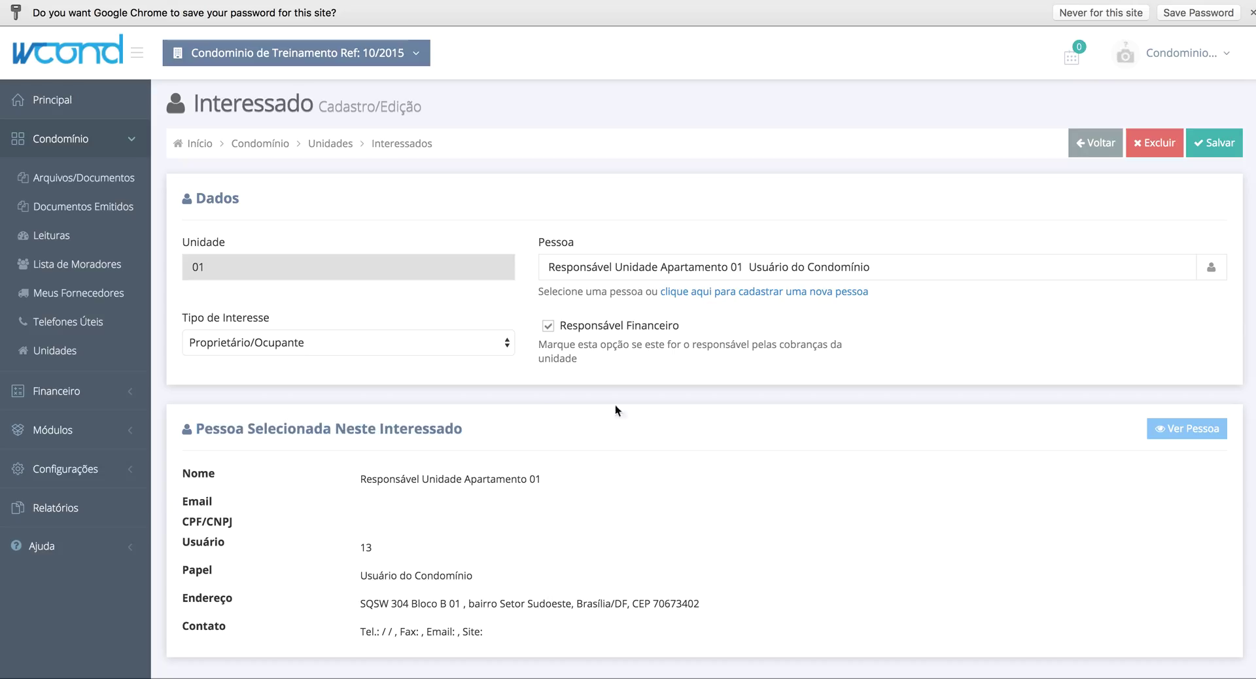
left_click(1171, 427)
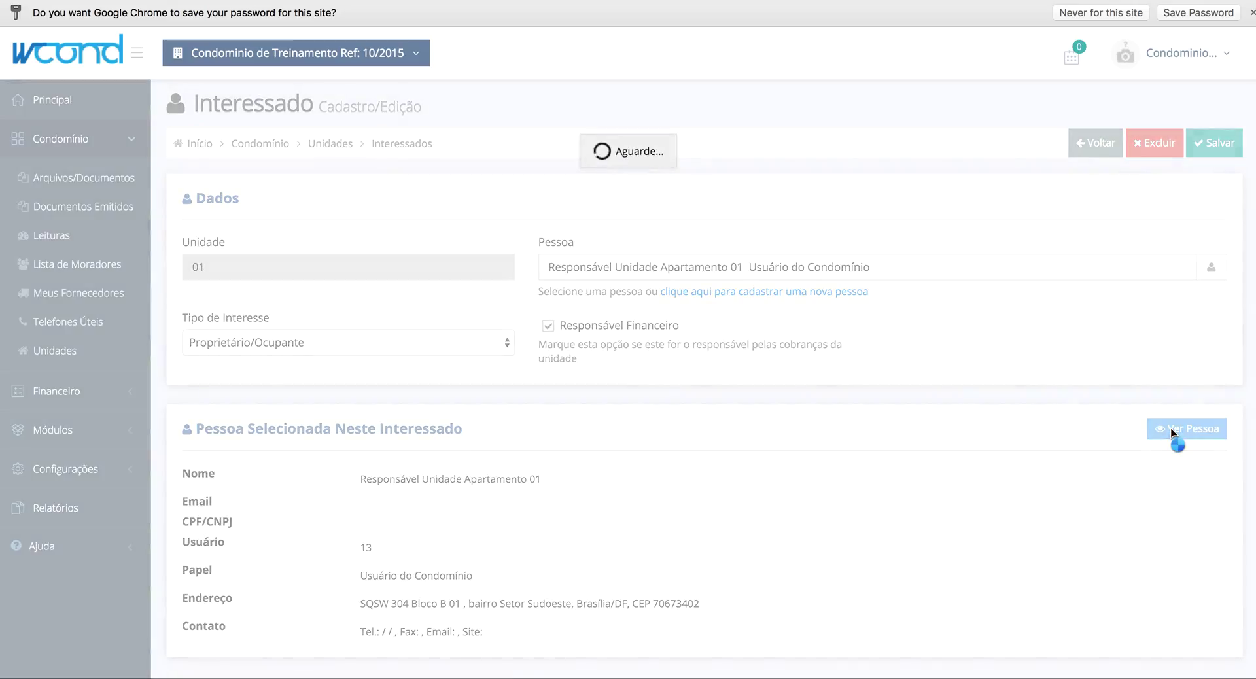
- Replace the placeholder with the owner's full name, keep role Usuário do Condomínio, and save
triple_click(774, 279)
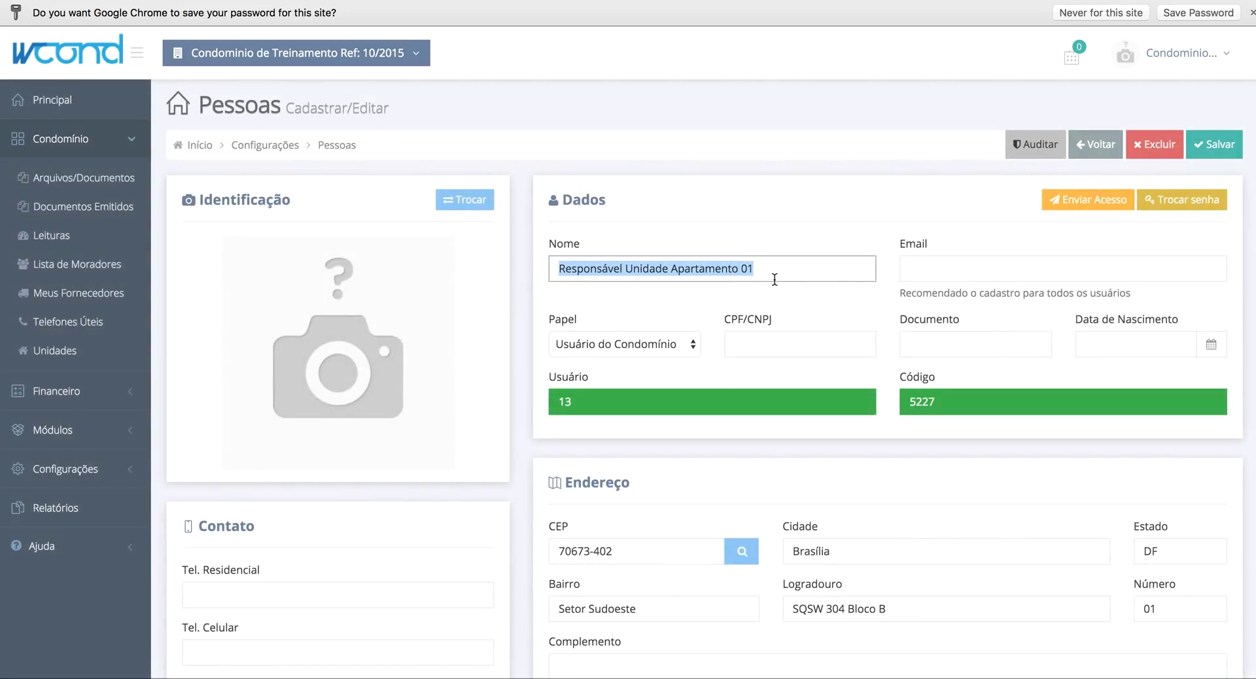
type("J")
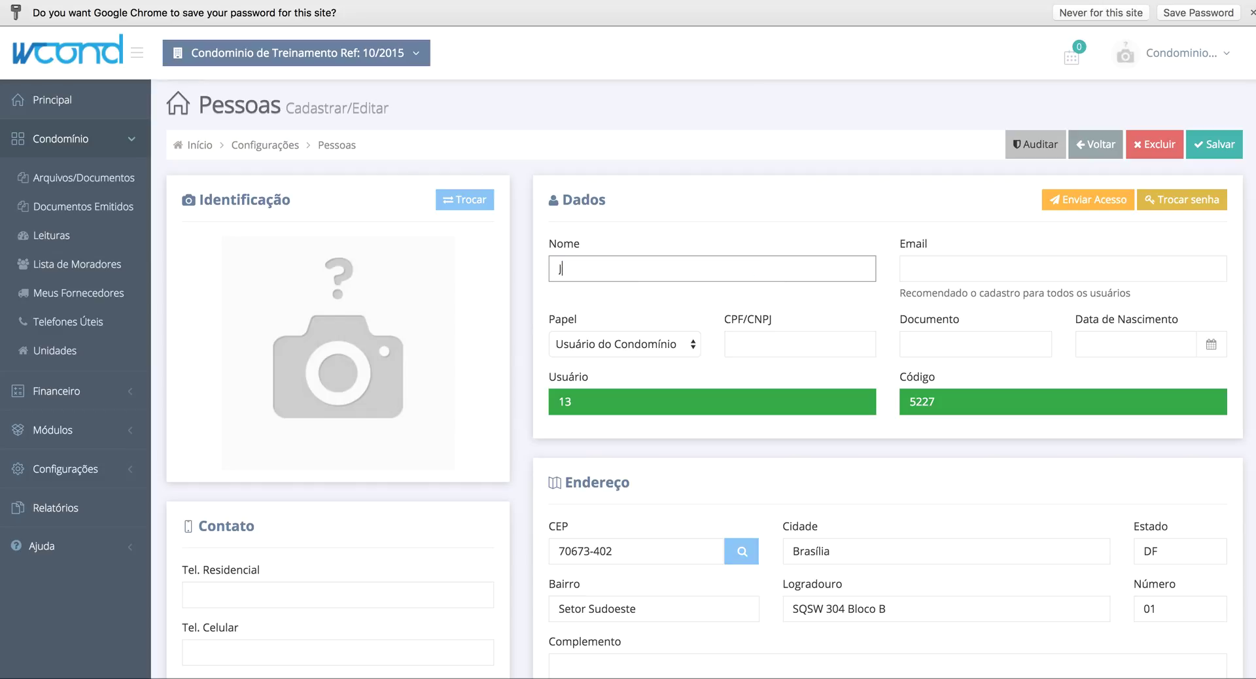
type("osé da Silda")
key("BackSpace")
type("va")
left_click(602, 348)
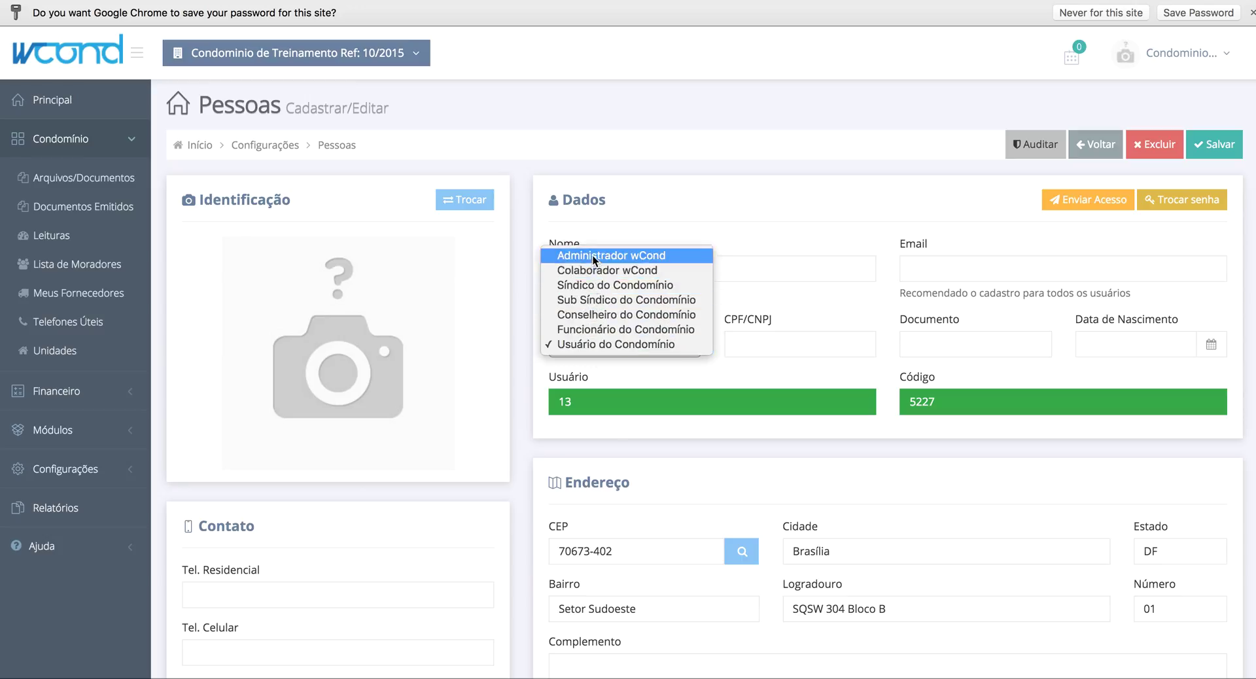
left_click(682, 175)
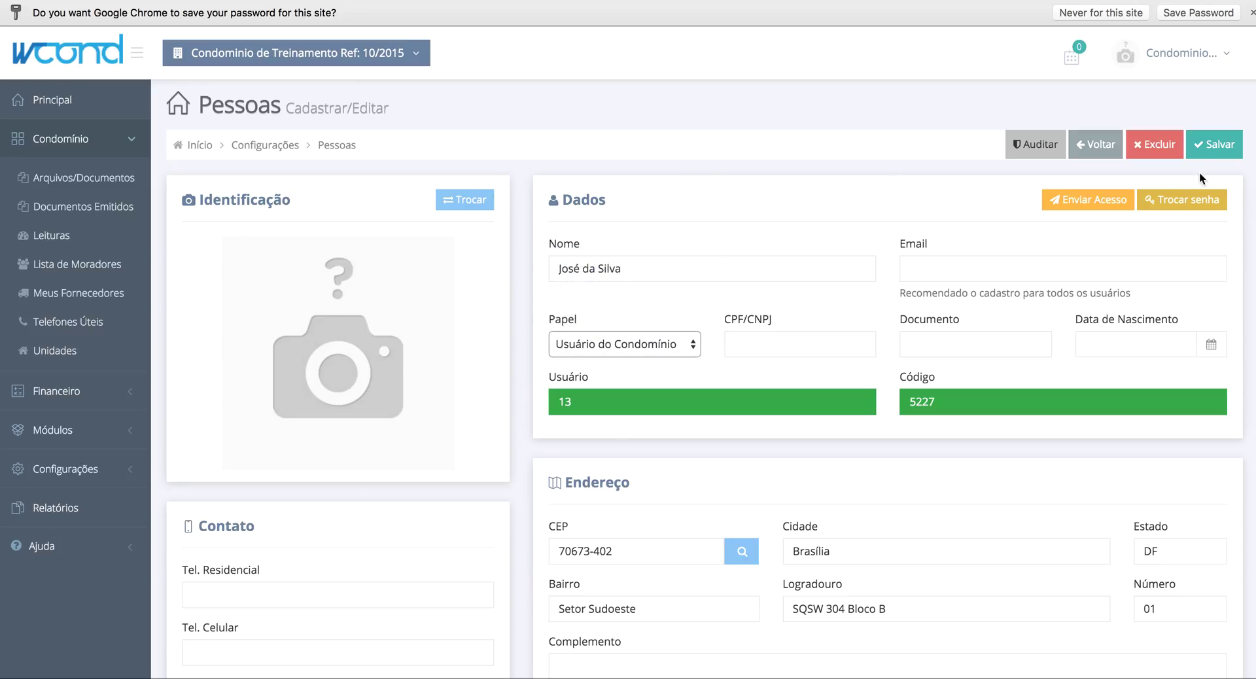
left_click(1204, 143)
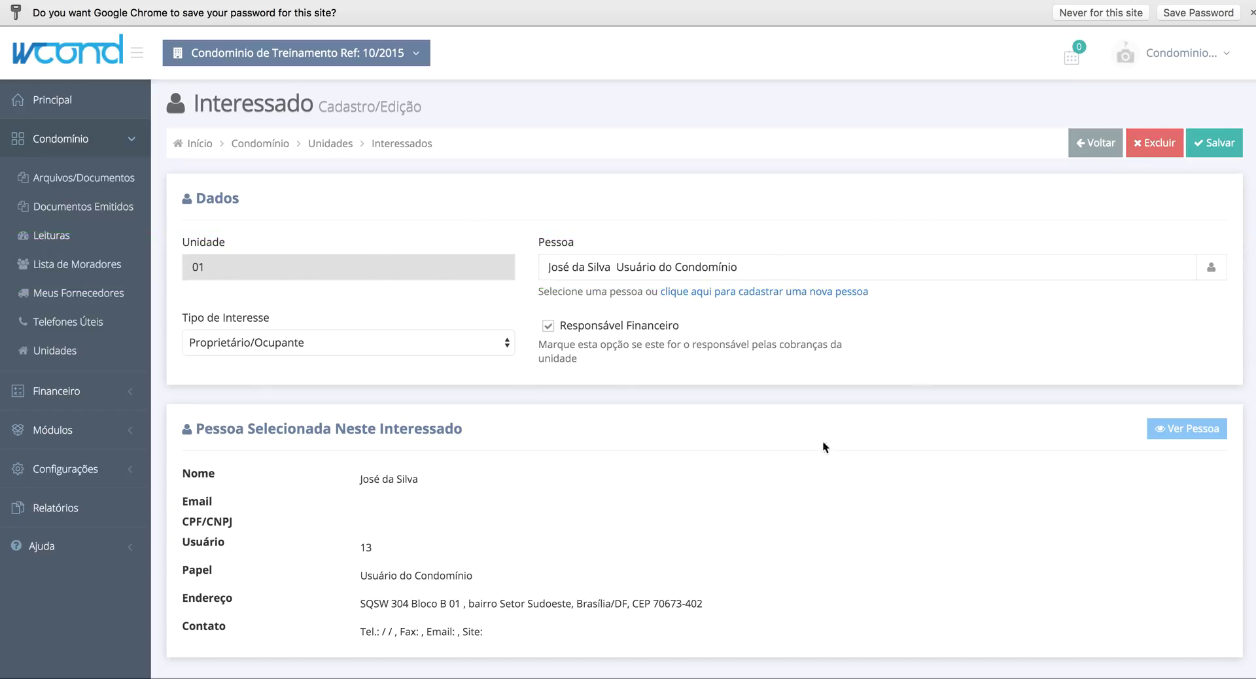
left_click_drag(369, 480, 403, 483)
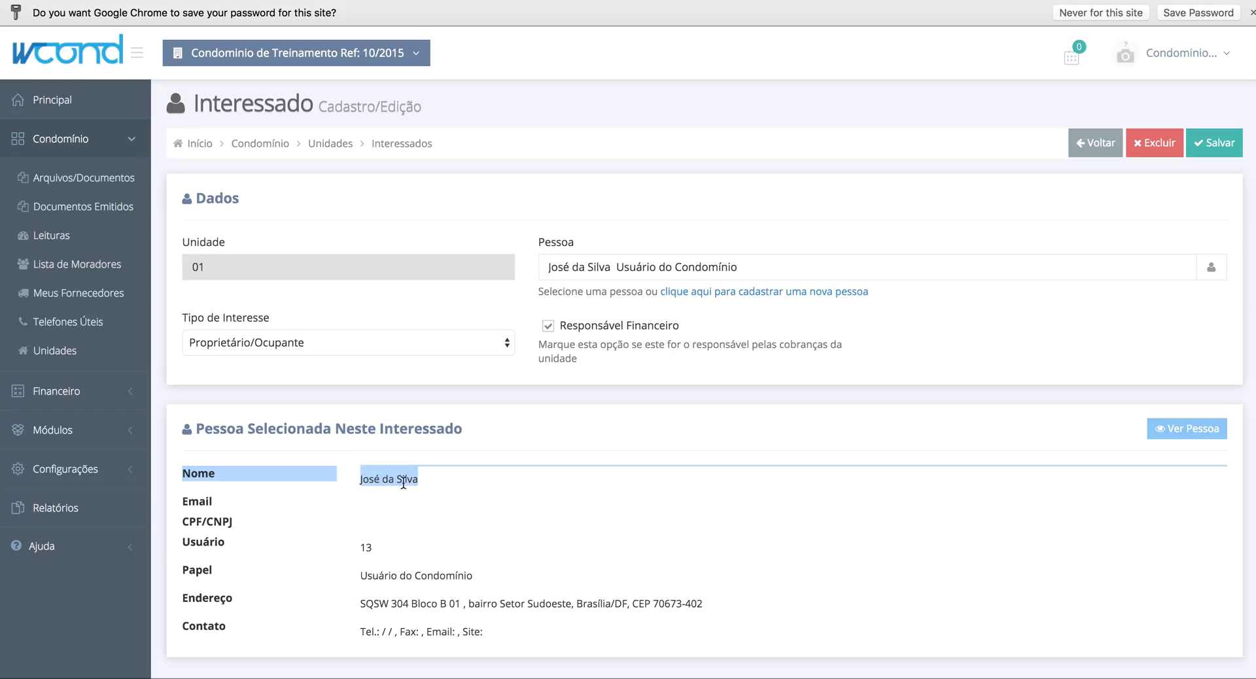
left_click(463, 463)
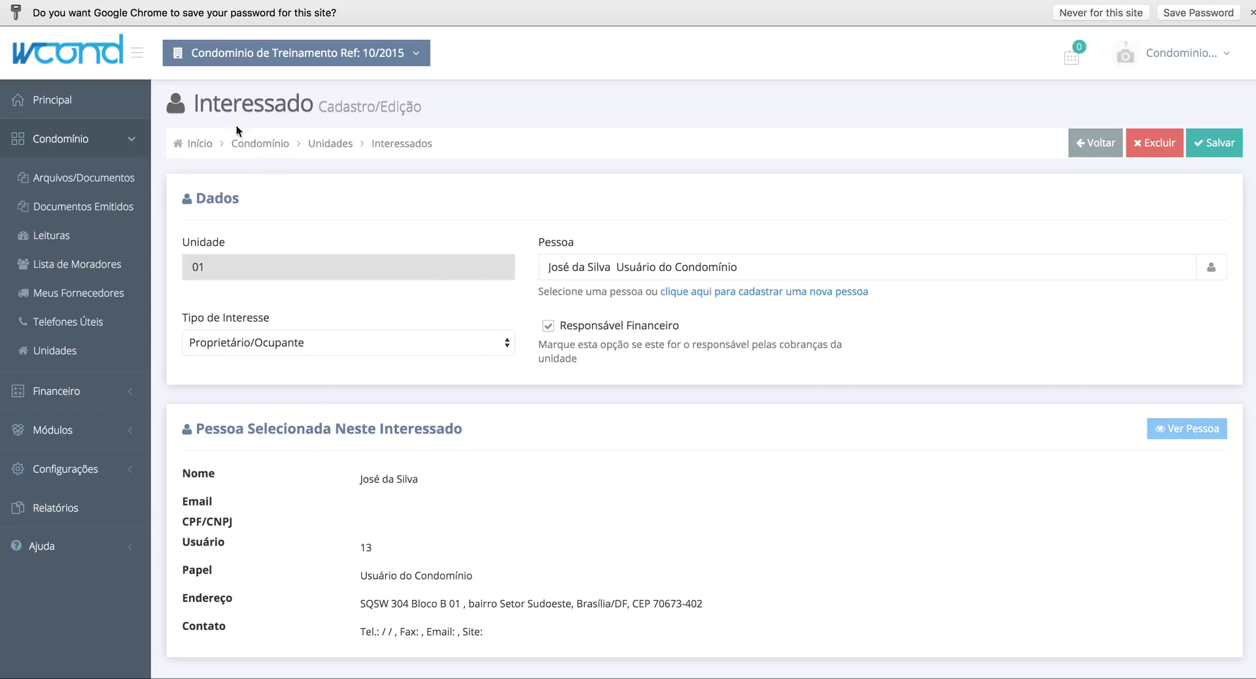
- Save the interested party and return to unit 01
left_click(1214, 151)
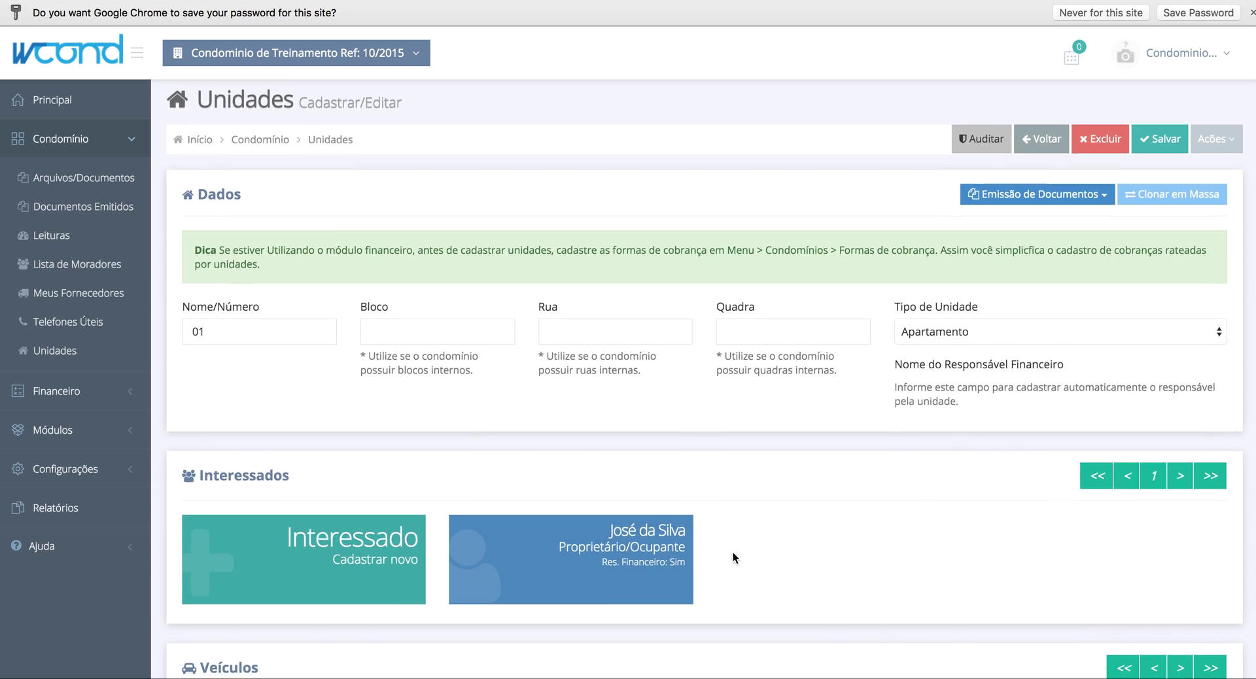
scroll(733, 552, "down", 2)
scroll(732, 553, "up", 2)
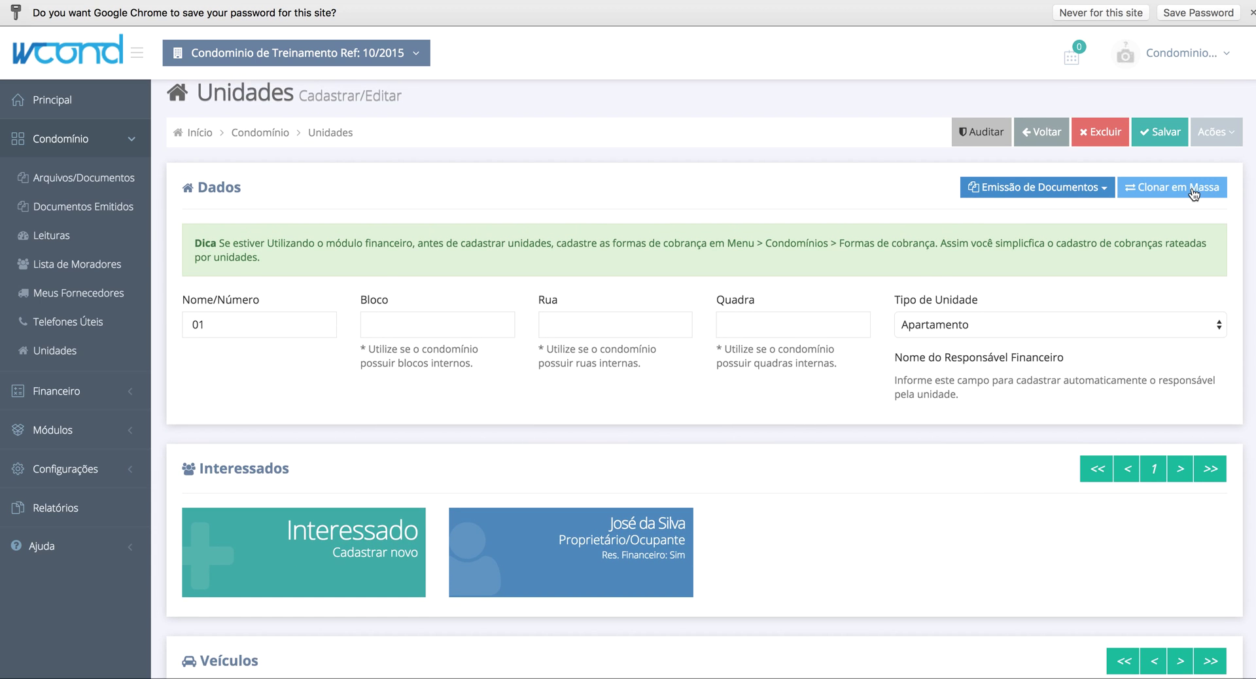
- In Clonar em Massa, check Ignorar Pisos and set units from 1 to 5
left_click(1192, 188)
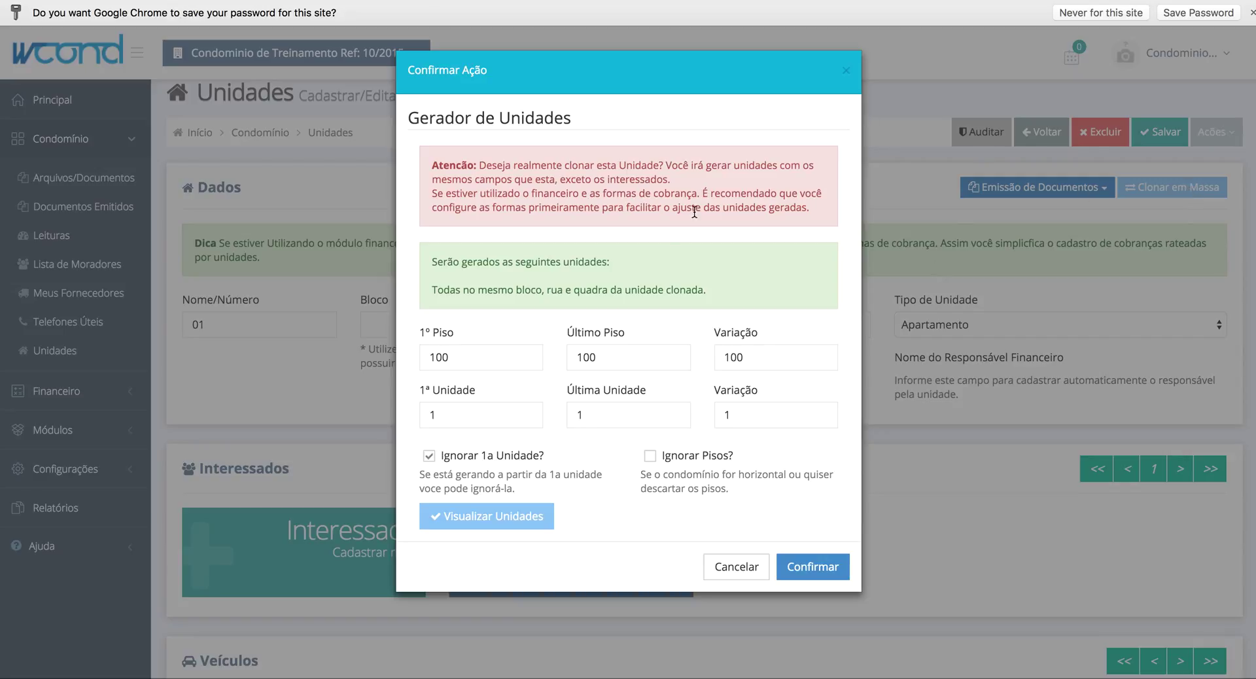
left_click(539, 357)
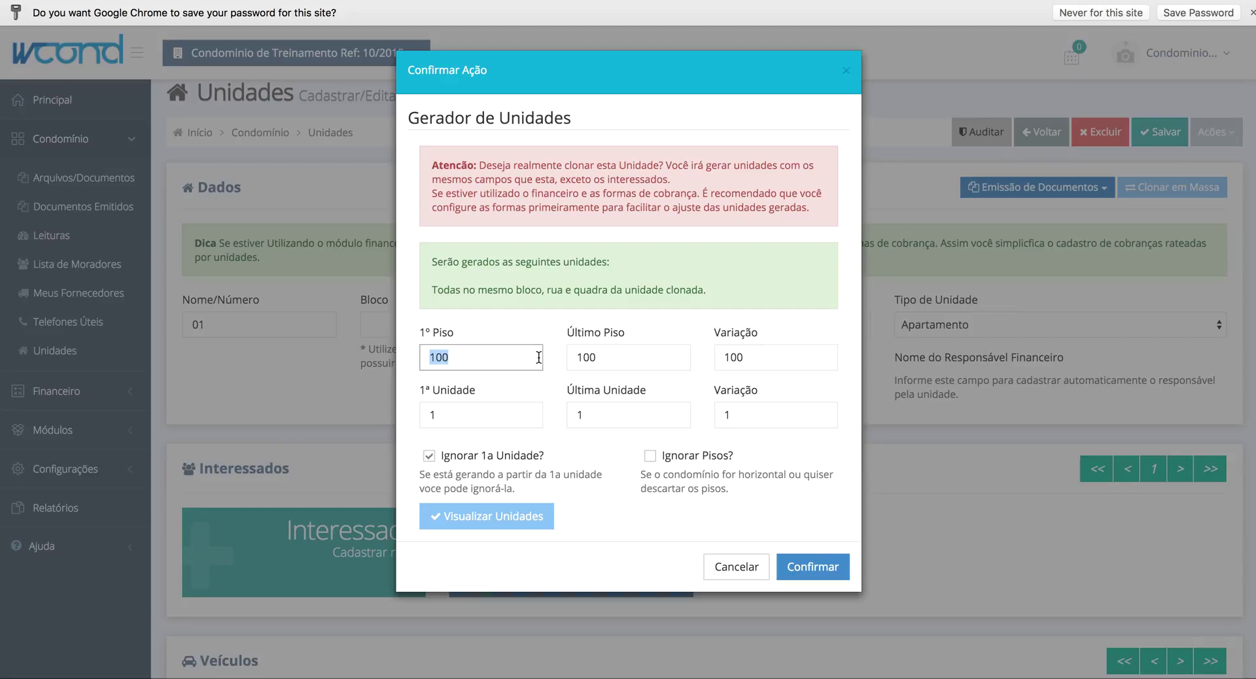
left_click(654, 461)
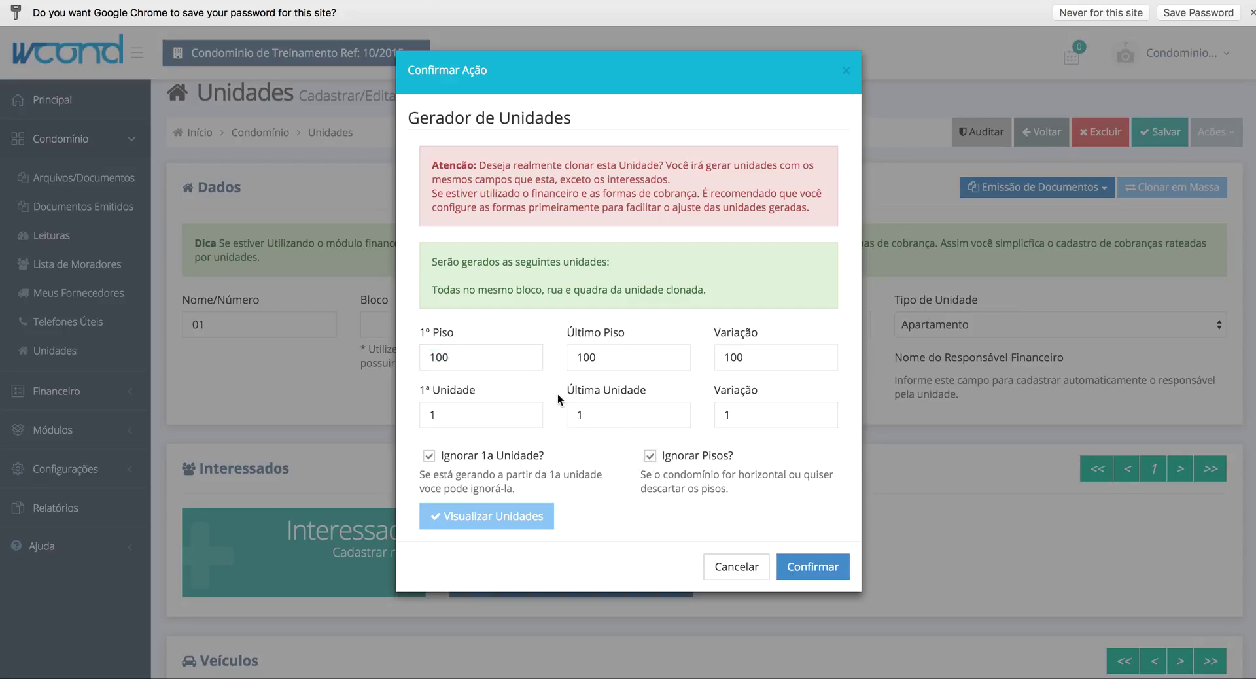
left_click(513, 411)
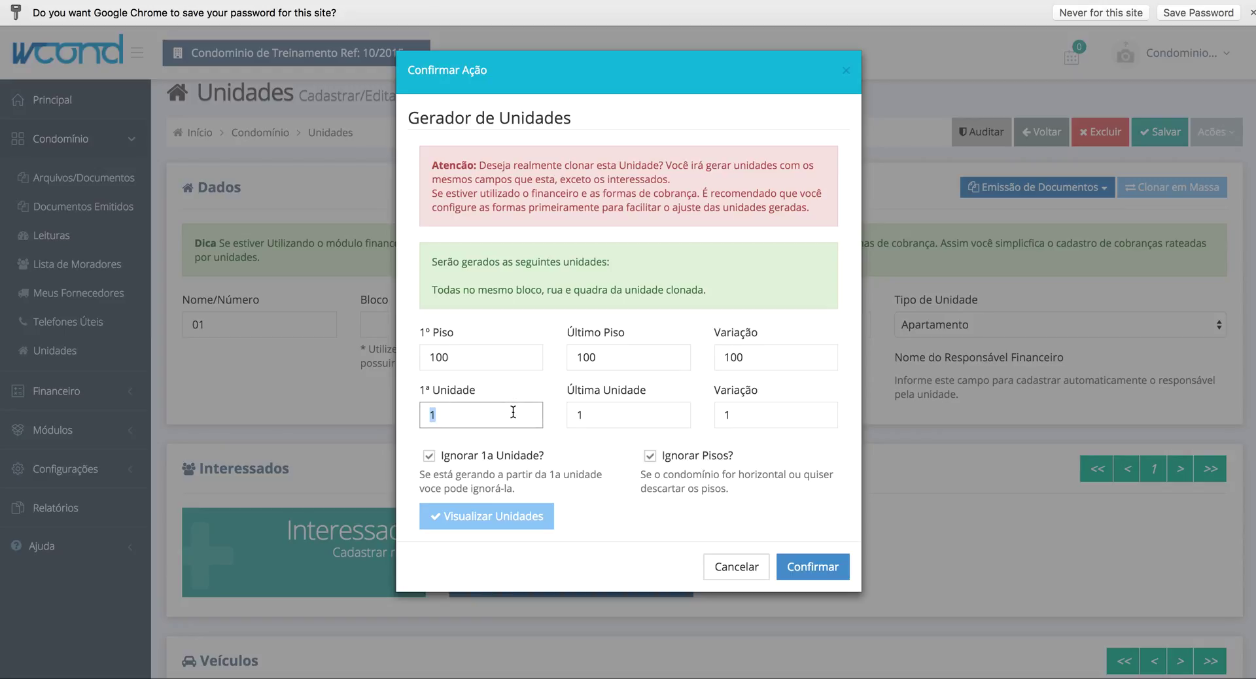
type("1")
key("Tab")
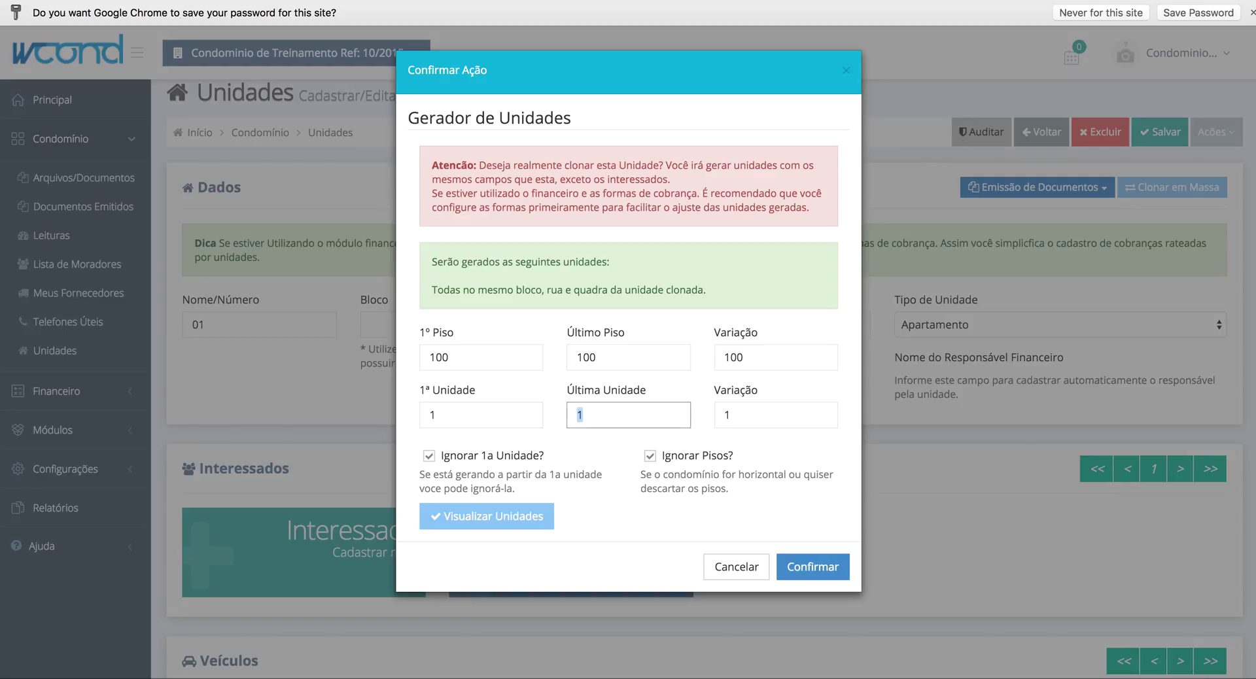
type("5")
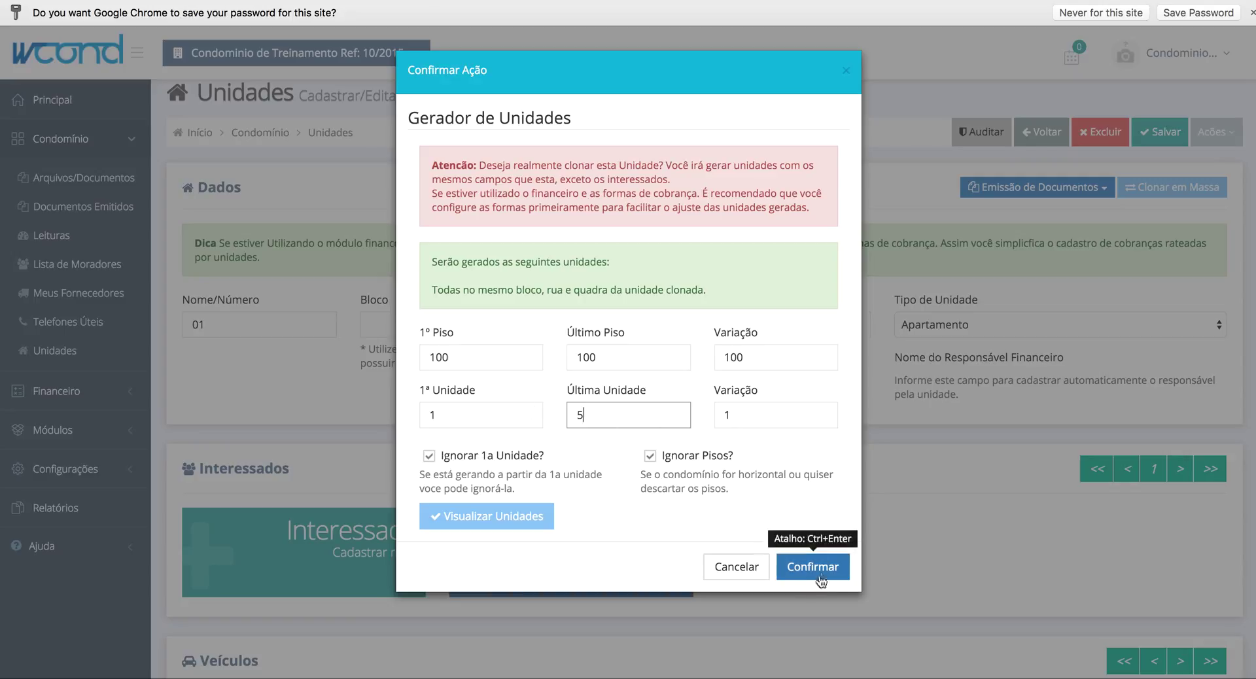
- Change Última Unidade to 10, preview units 02–10, and confirm the cloning
left_click(466, 516)
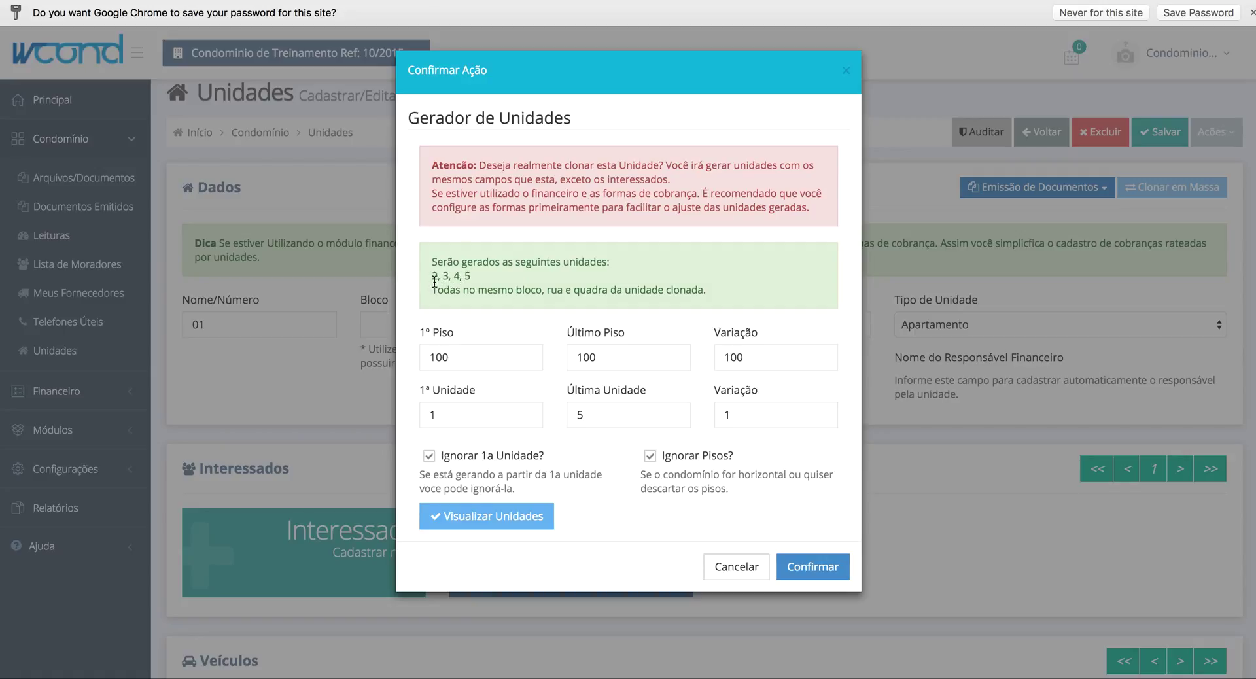
double_click(591, 407)
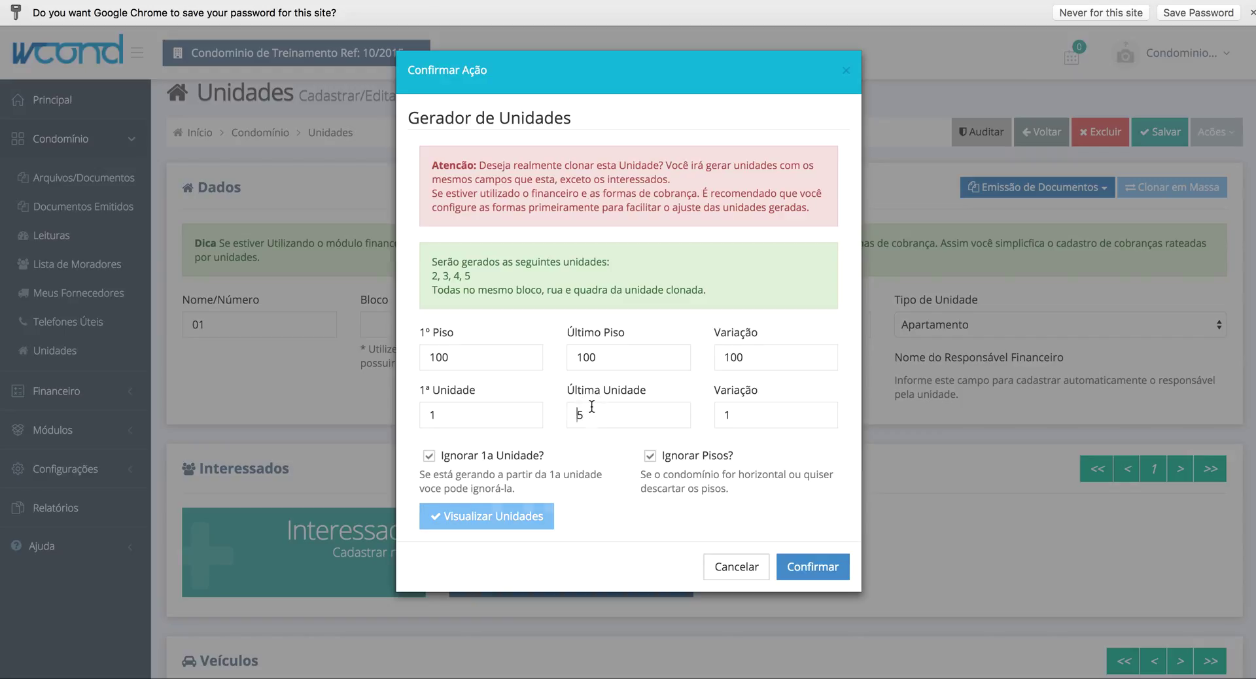
type("5")
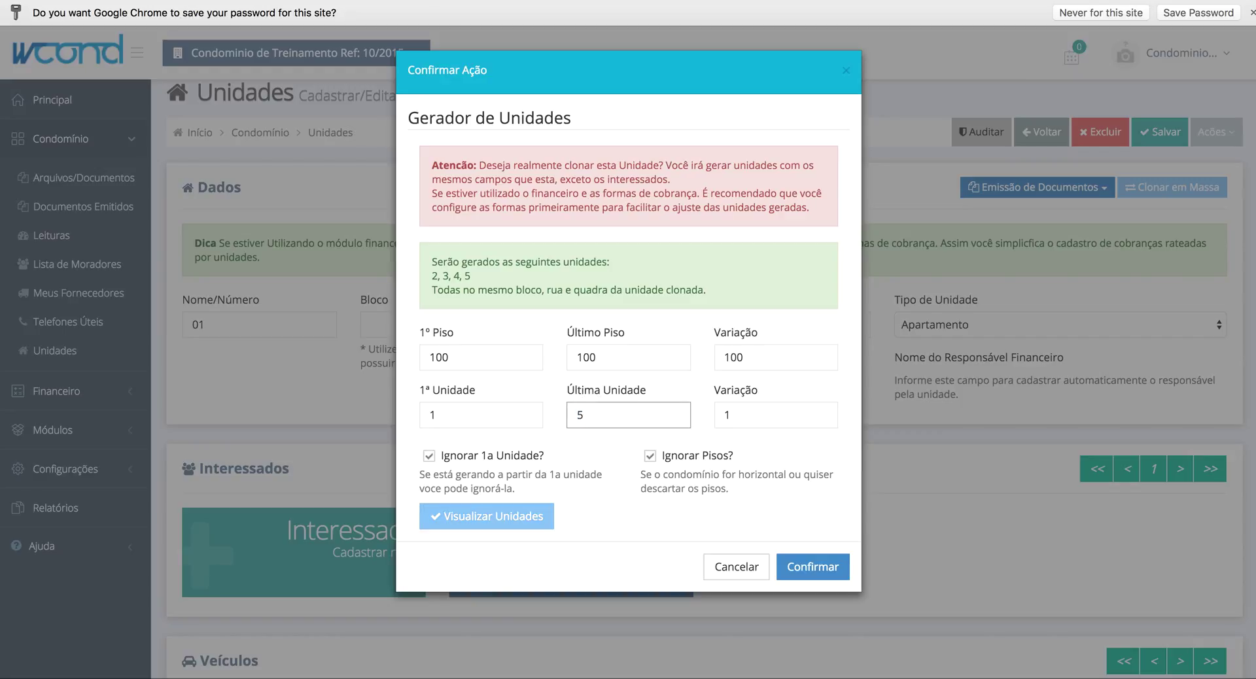
key("BackSpace")
type("10")
left_click(520, 521)
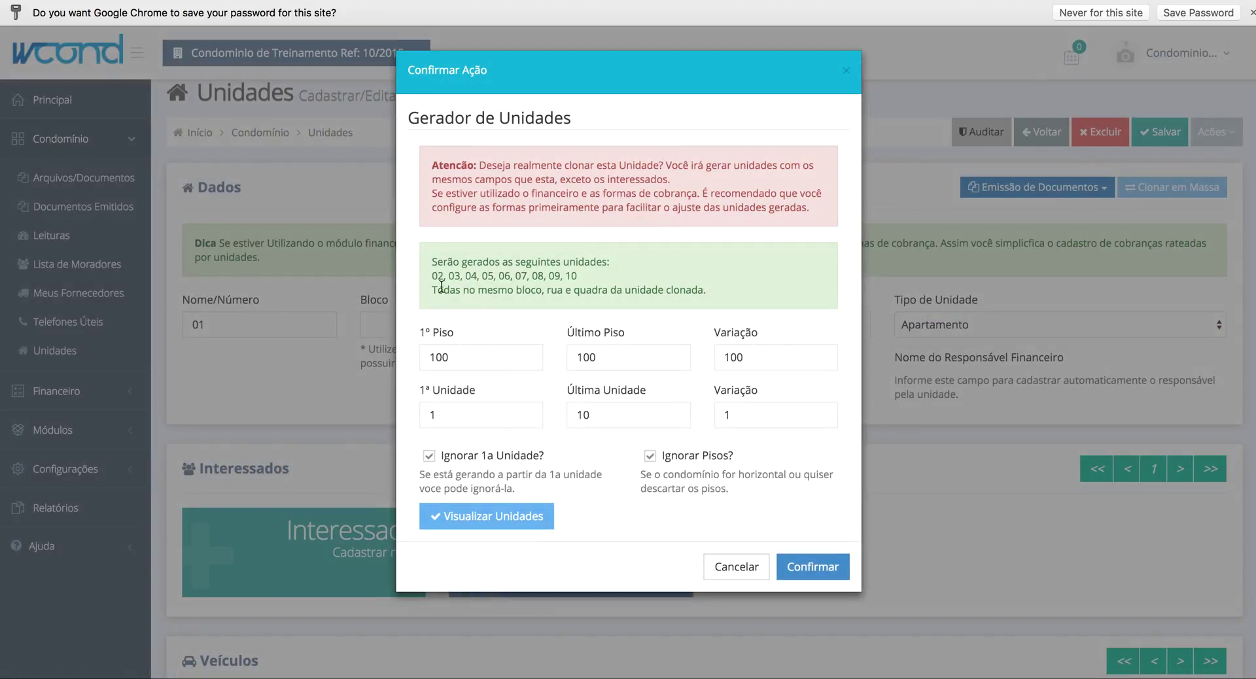
left_click_drag(437, 274, 581, 278)
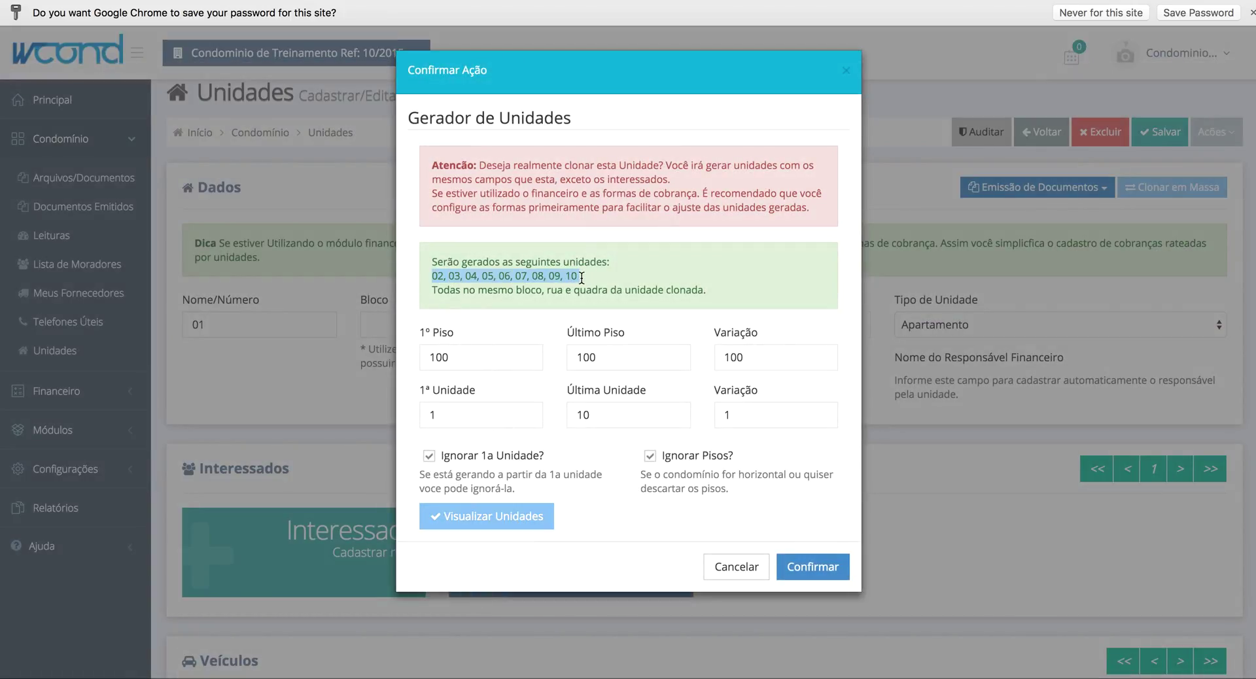
left_click(582, 278)
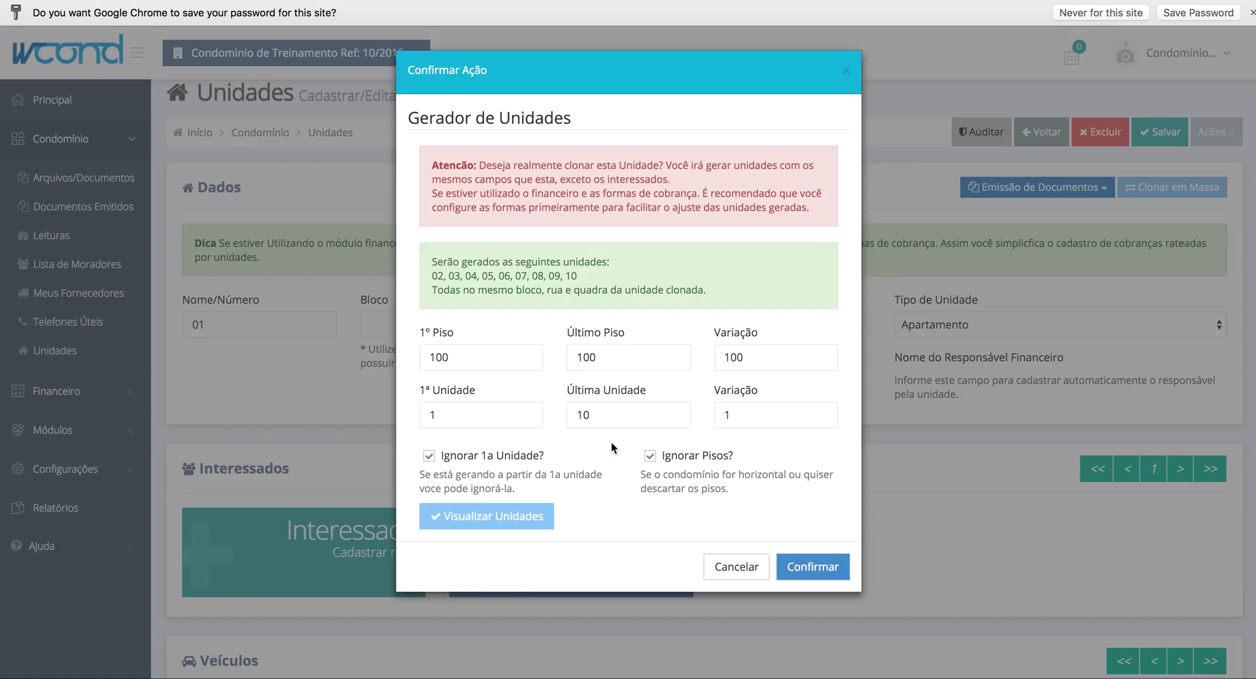
left_click(827, 573)
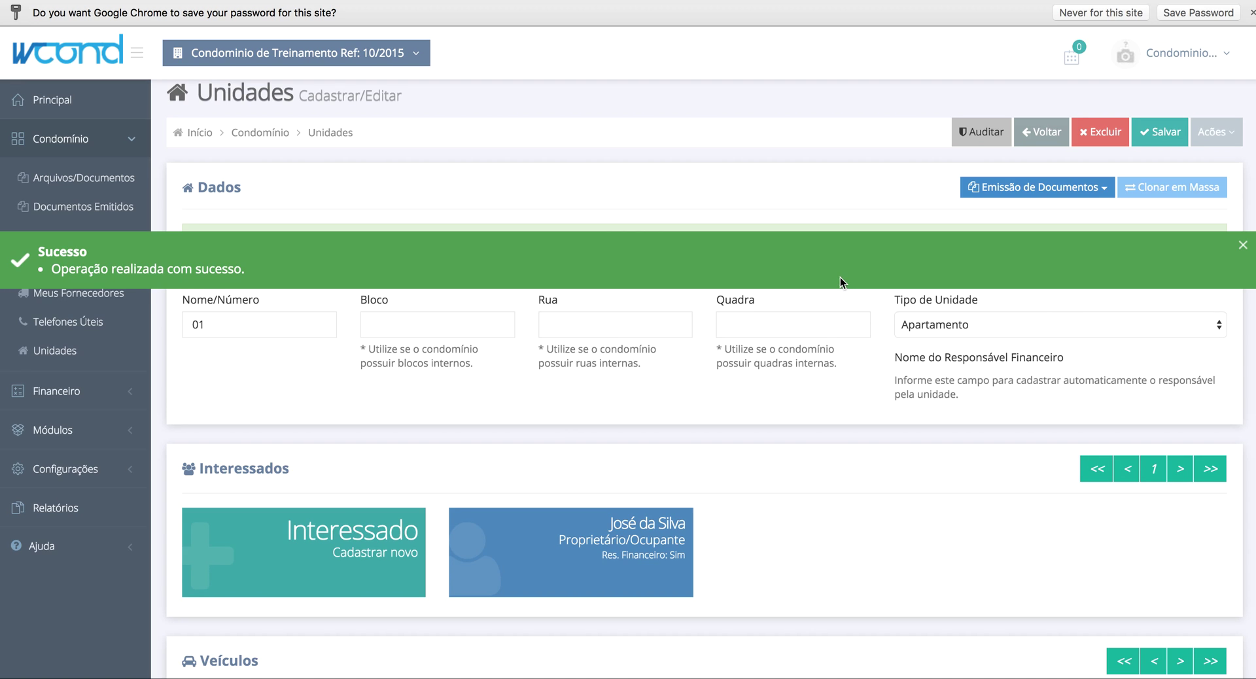
- Open the Unidades list and scroll through Apartamento 01 to 10
left_click(75, 352)
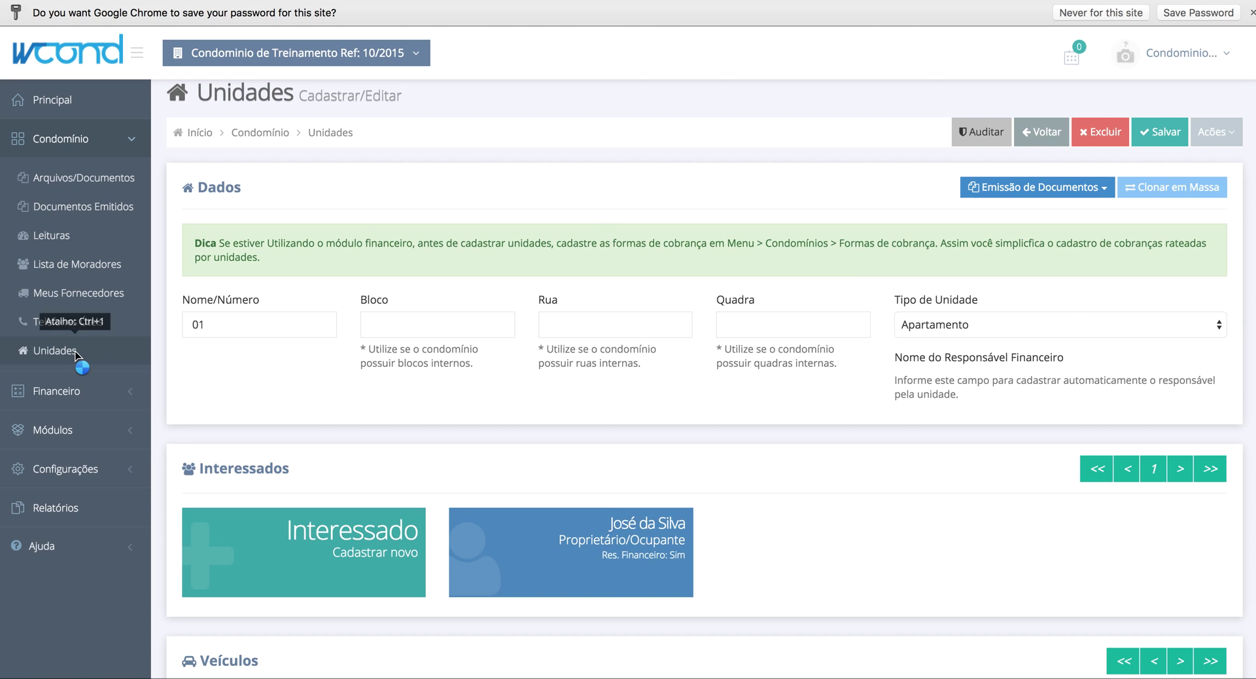
scroll(635, 364, "down", 1)
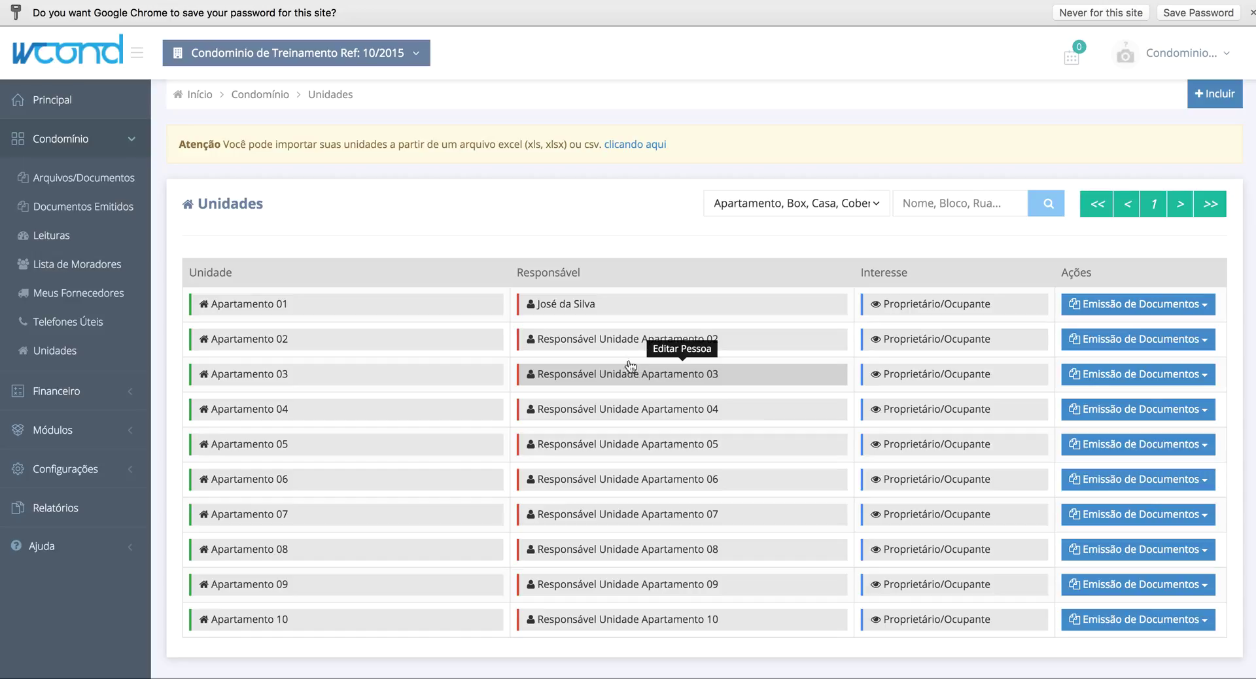
- Open Apartamento 01's responsible person and review the Brasília, DF address fields
left_click(579, 309)
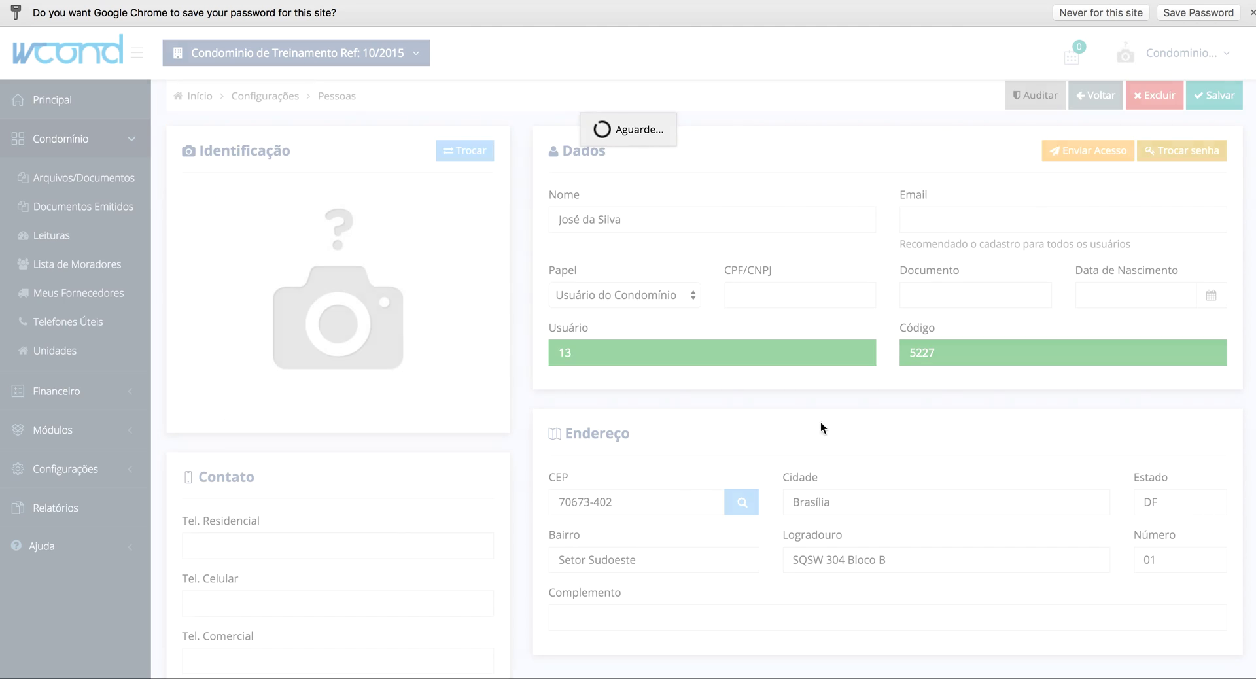
scroll(829, 428, "down", 4)
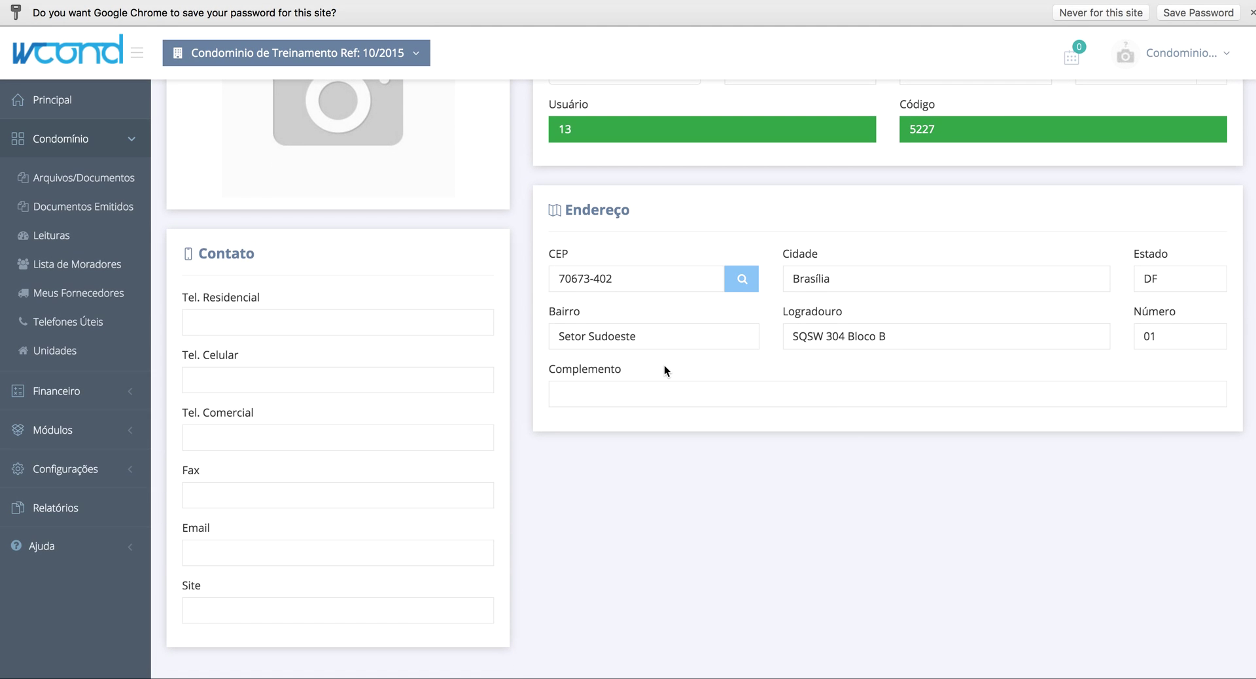
scroll(665, 365, "up", 5)
scroll(662, 382, "down", 4)
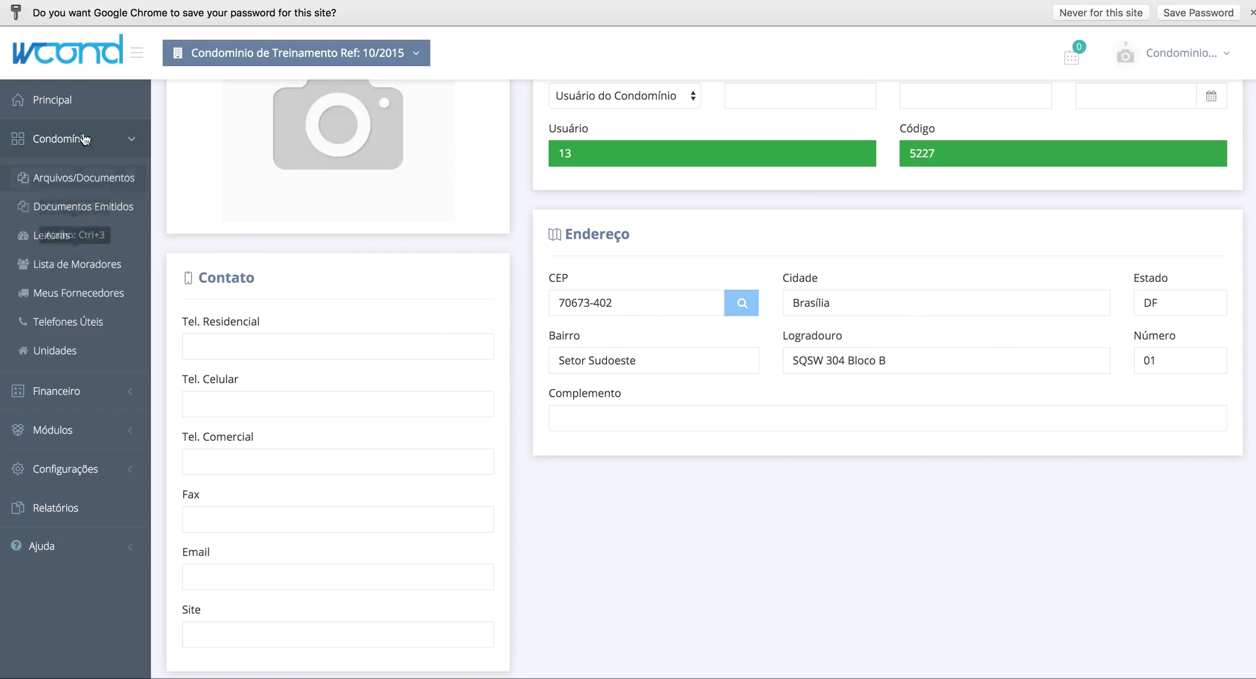
double_click(1143, 359)
left_click(940, 426)
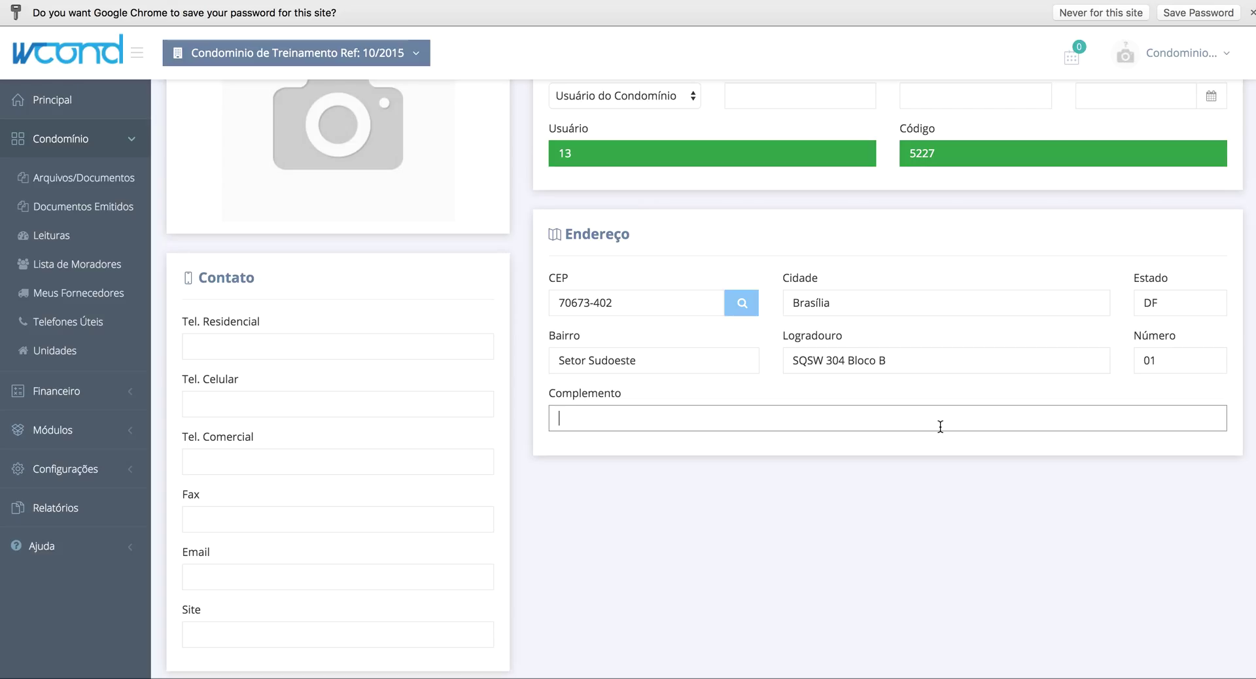
- Go back to the units list and switch the sidebar from Condomínio to Financeiro
scroll(940, 426, "up", 5)
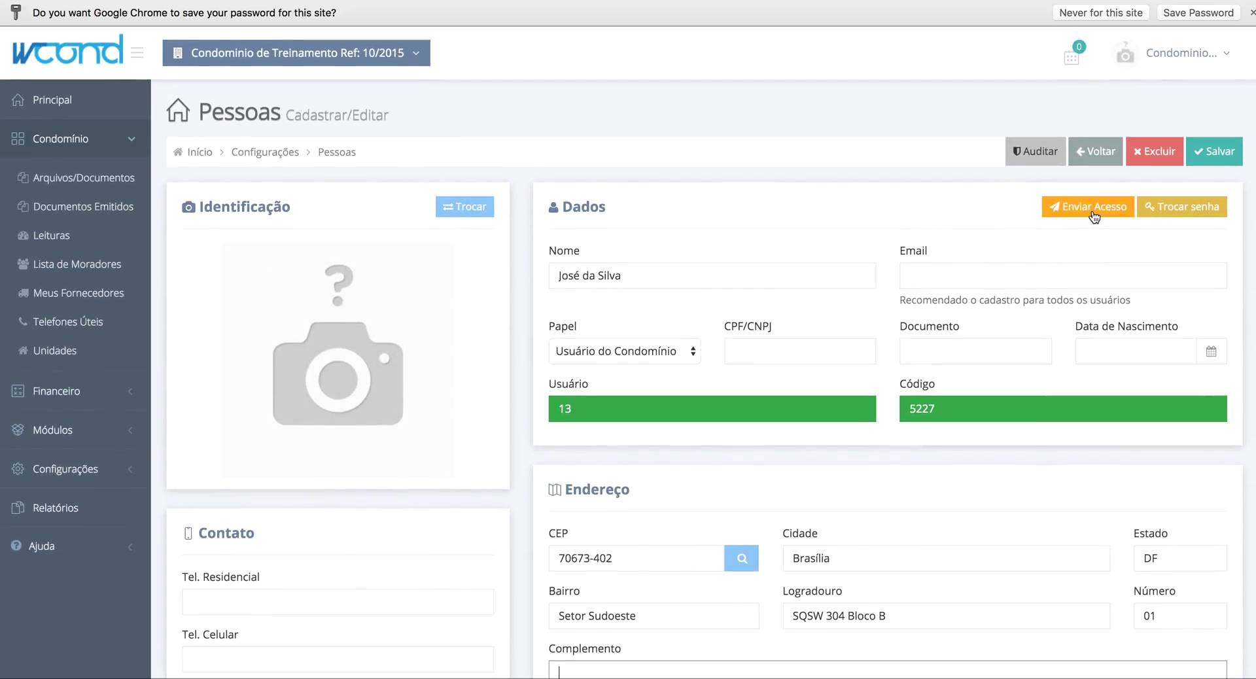
left_click(1099, 146)
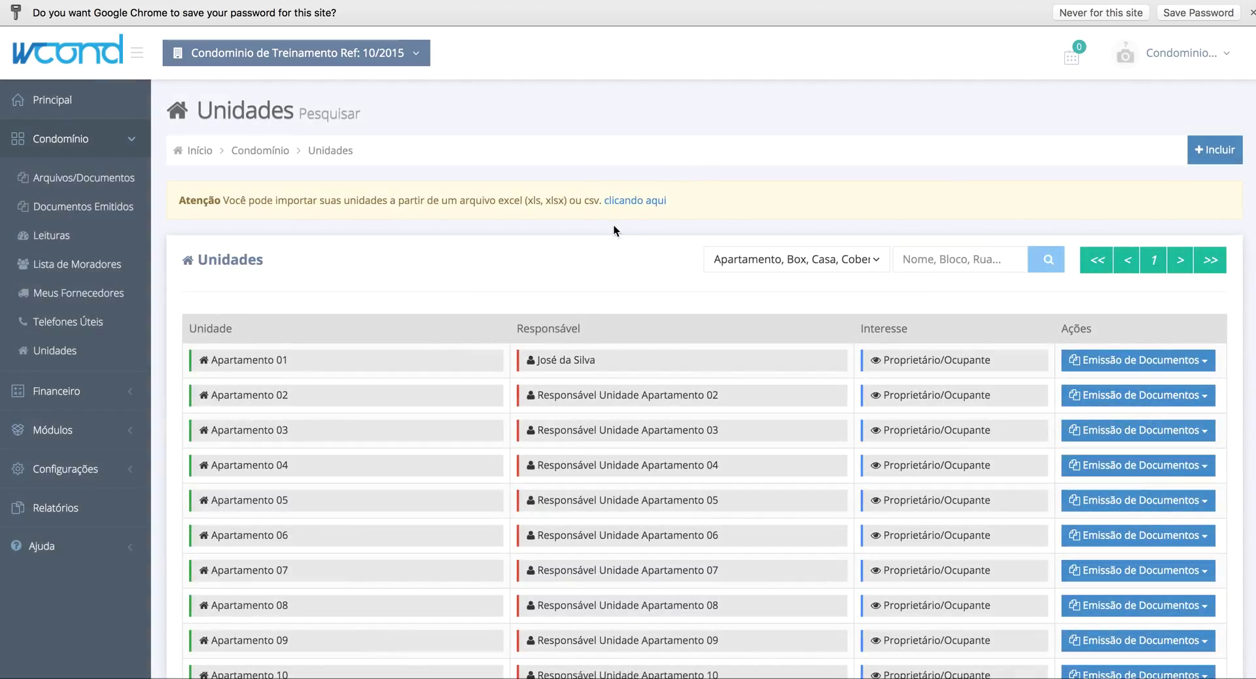
left_click(38, 140)
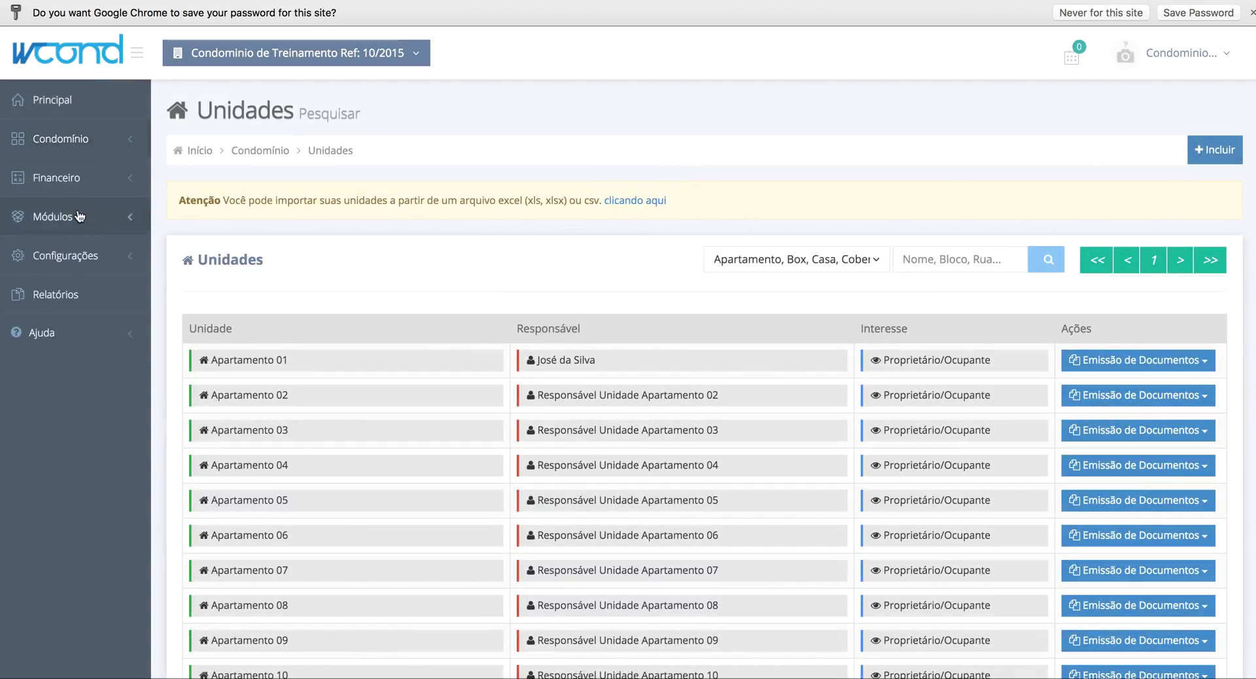
left_click(95, 191)
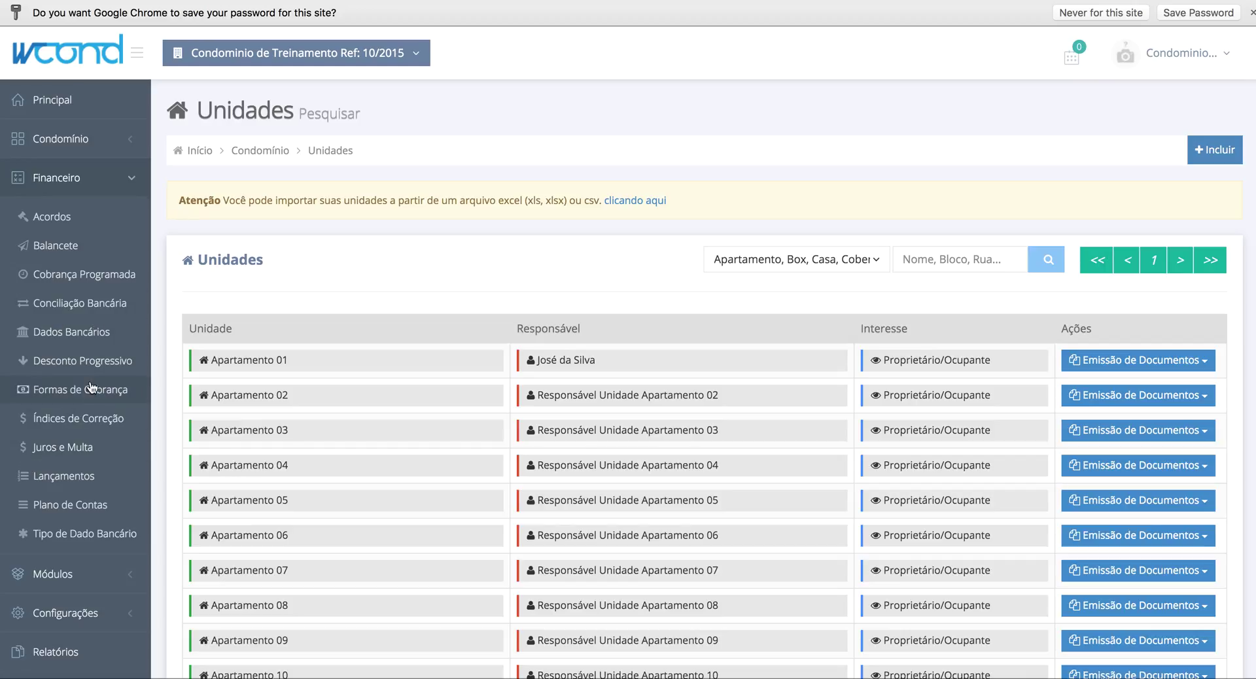
- In Plano de Contas, create account 1.1 'Receita Ordinária' under 1 - Receitas
left_click(90, 504)
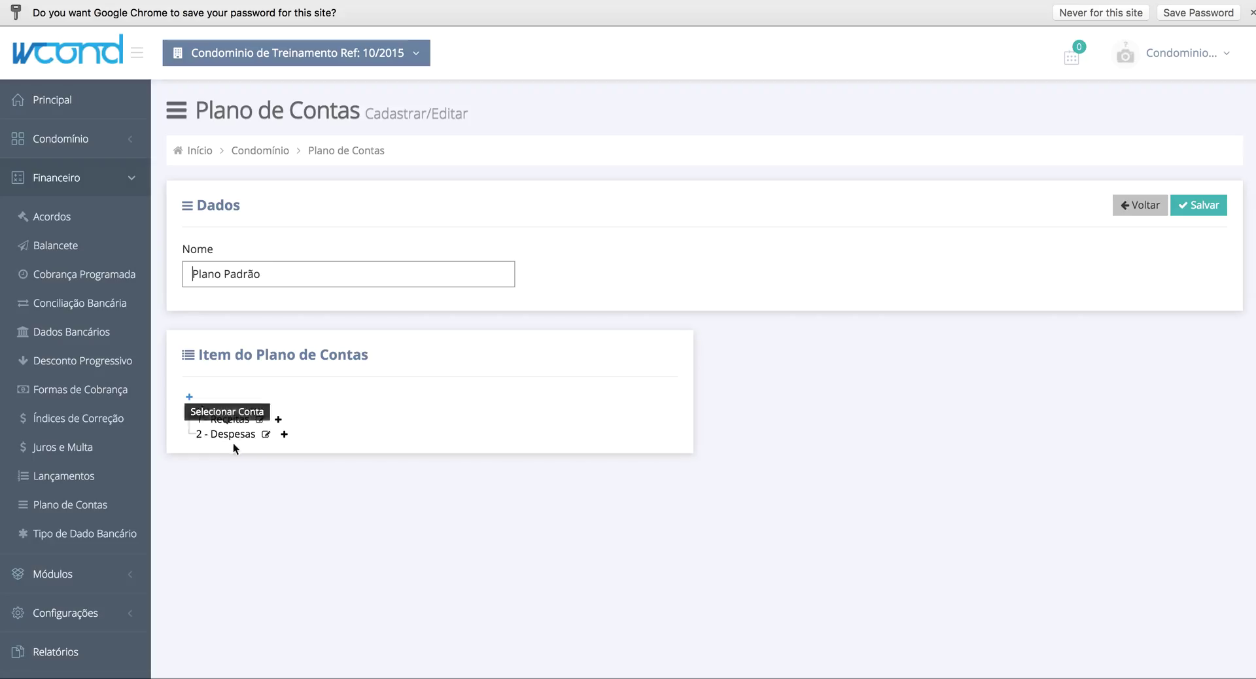
left_click(278, 420)
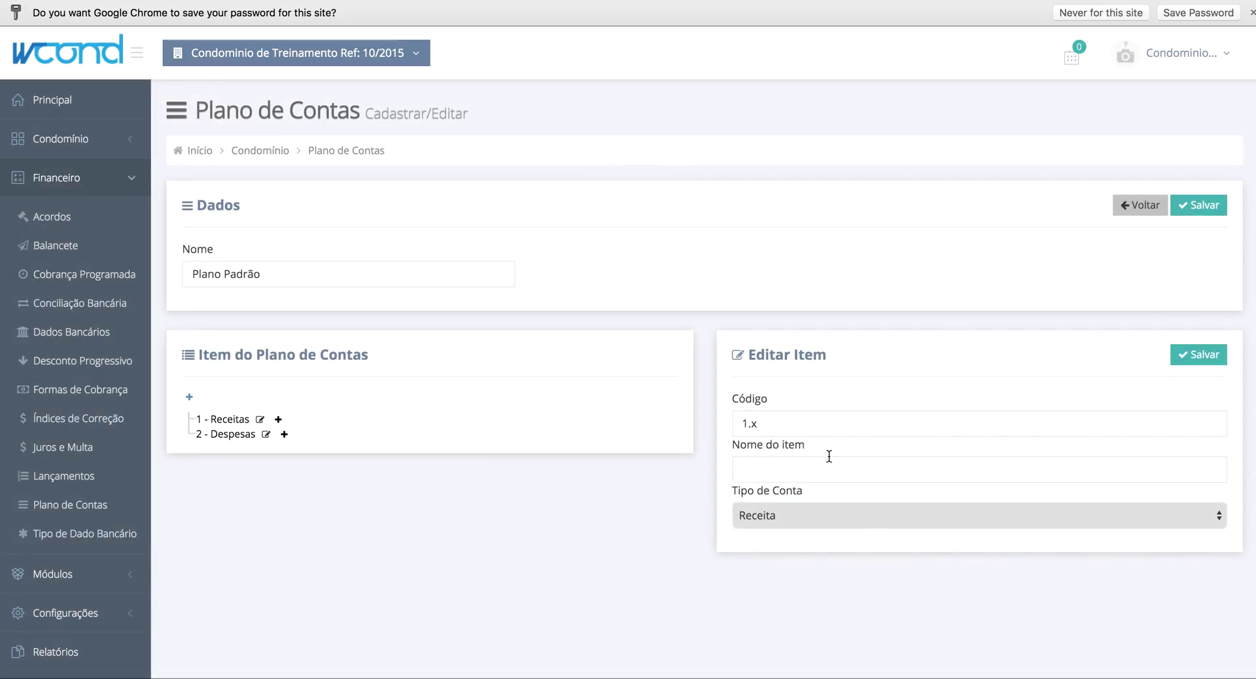
double_click(807, 424)
type("1")
left_click(743, 469)
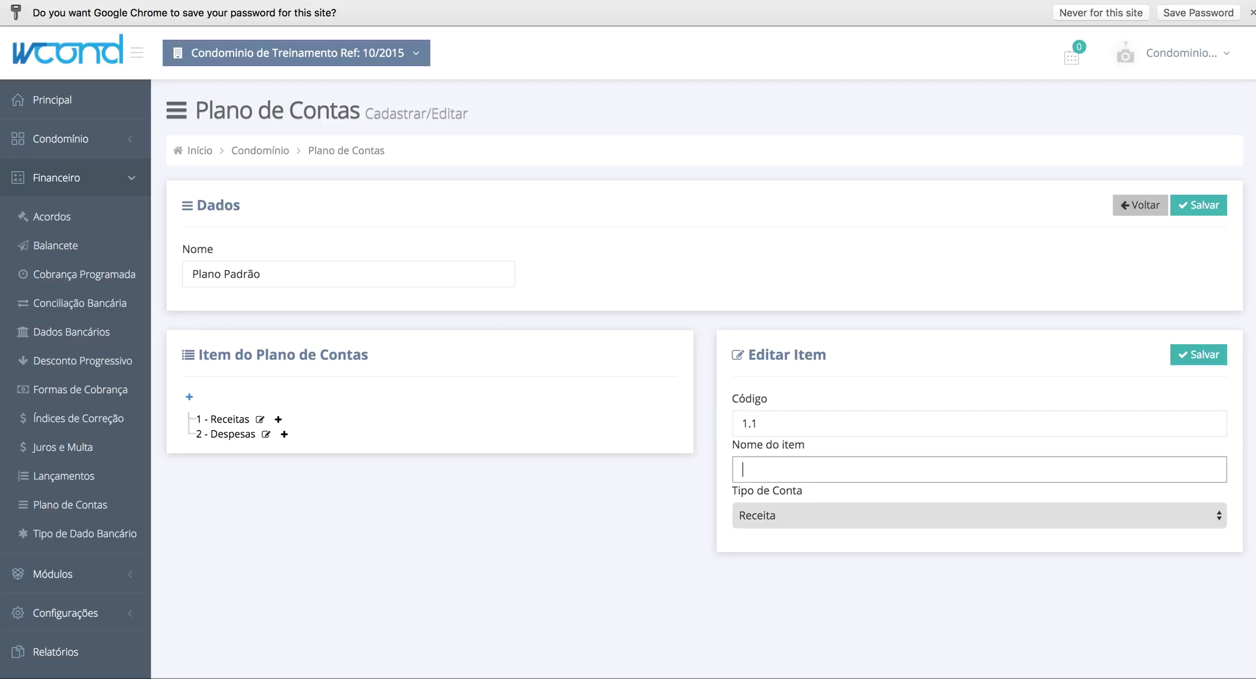
type("Re")
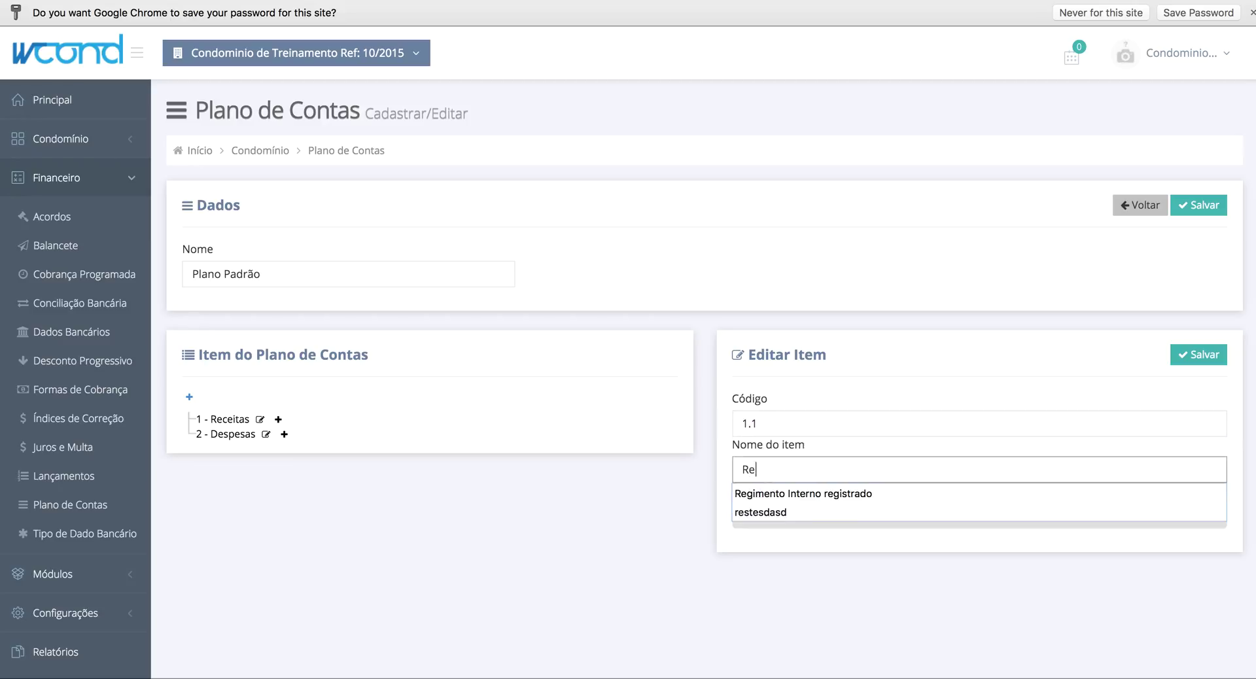
type("ceita Or")
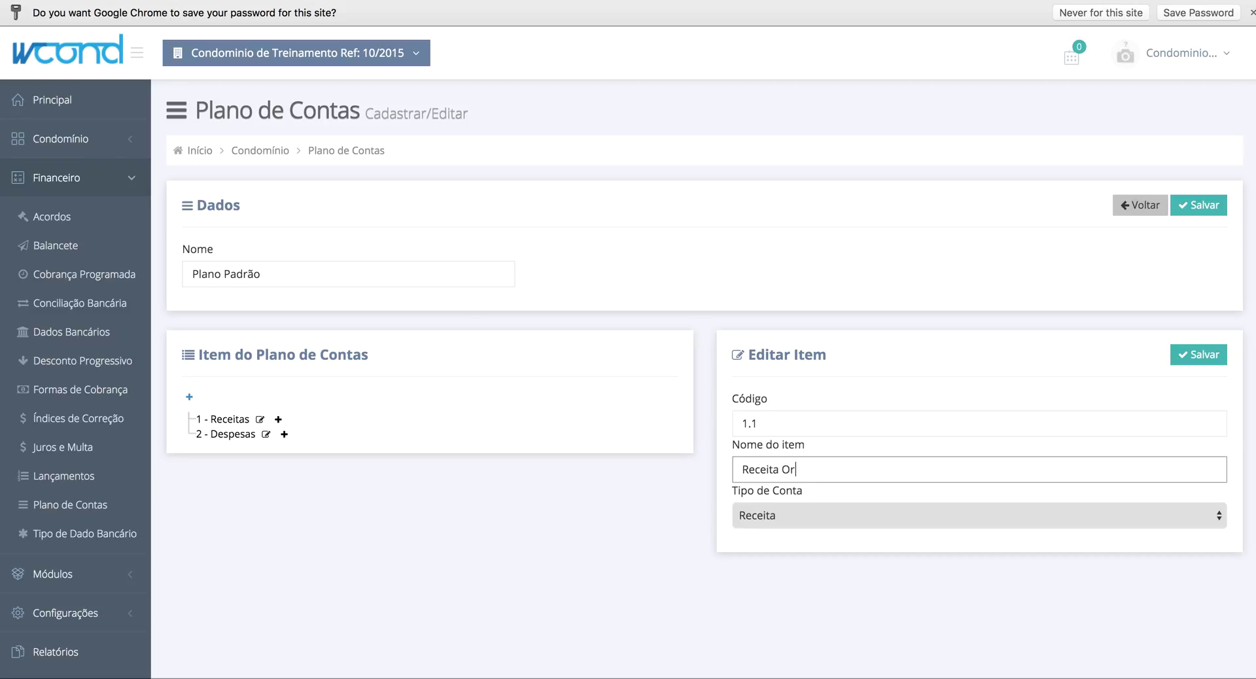
type("dinária")
left_click(1202, 357)
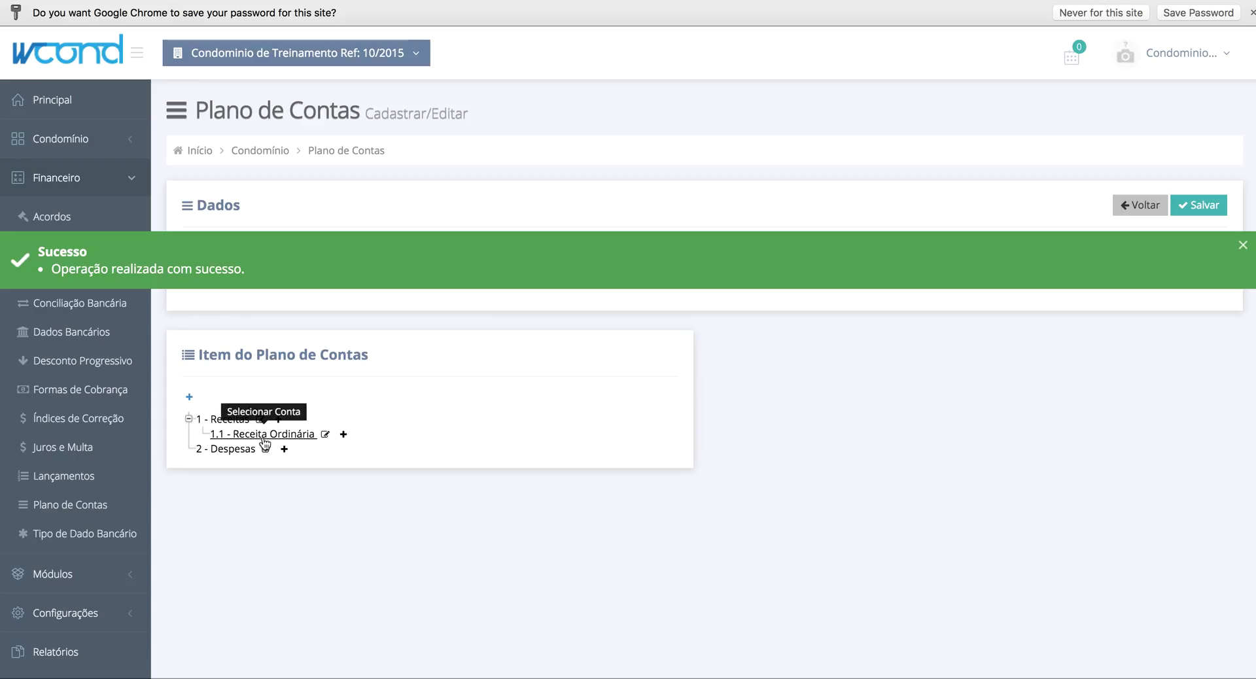
- Add account 1.1.1 'Receita Mensalidade Condomínio' under 1.1 Receita Ordinária and save
left_click(343, 434)
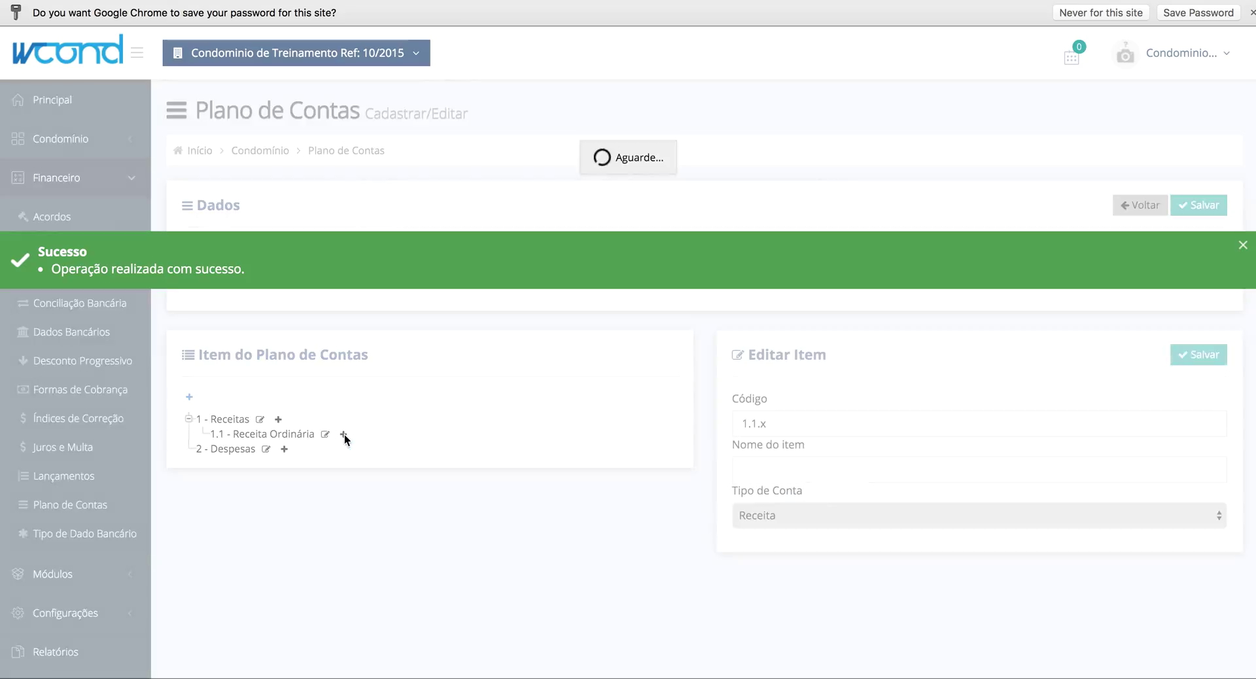
left_click(877, 424)
key("BackSpace")
type("1")
key("Tab")
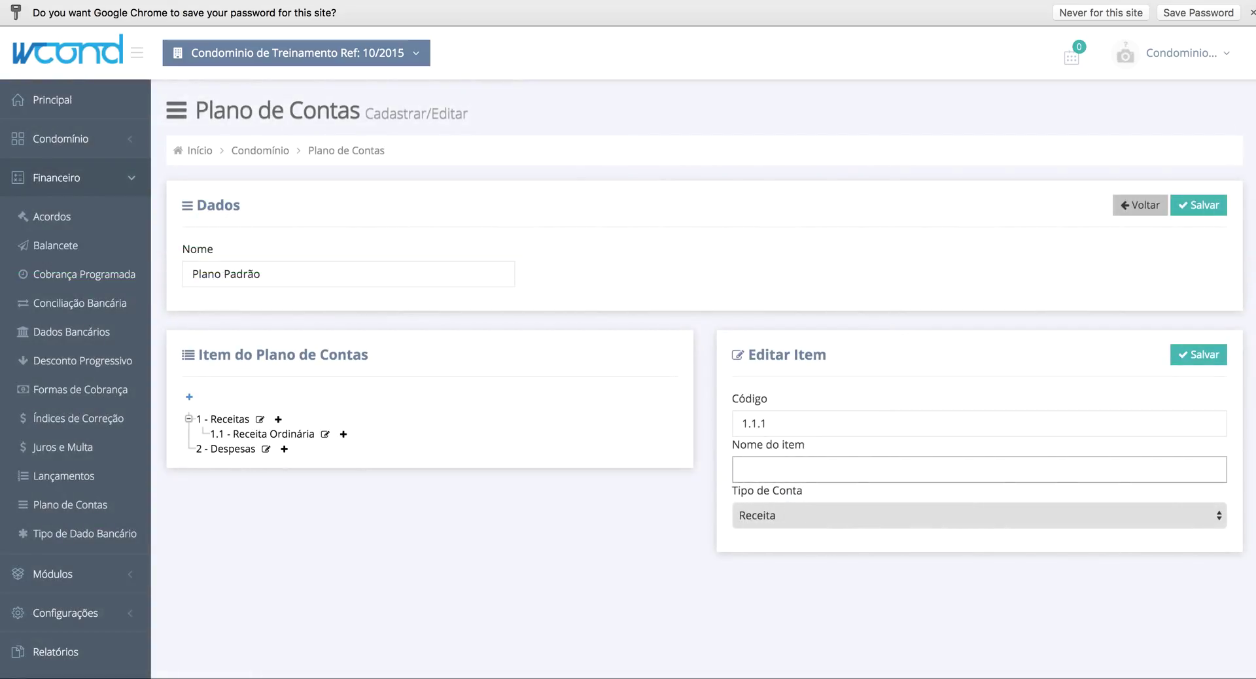
type("Receita M")
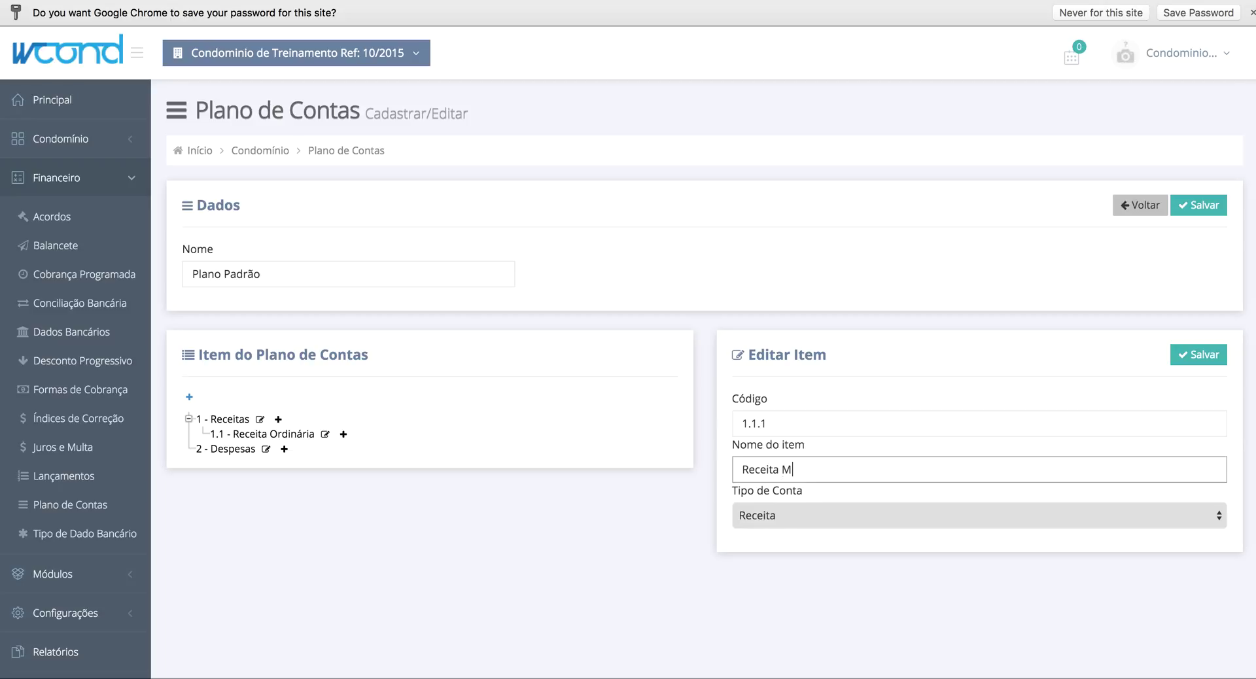
type("ensalidade Condomínio")
left_click(1204, 357)
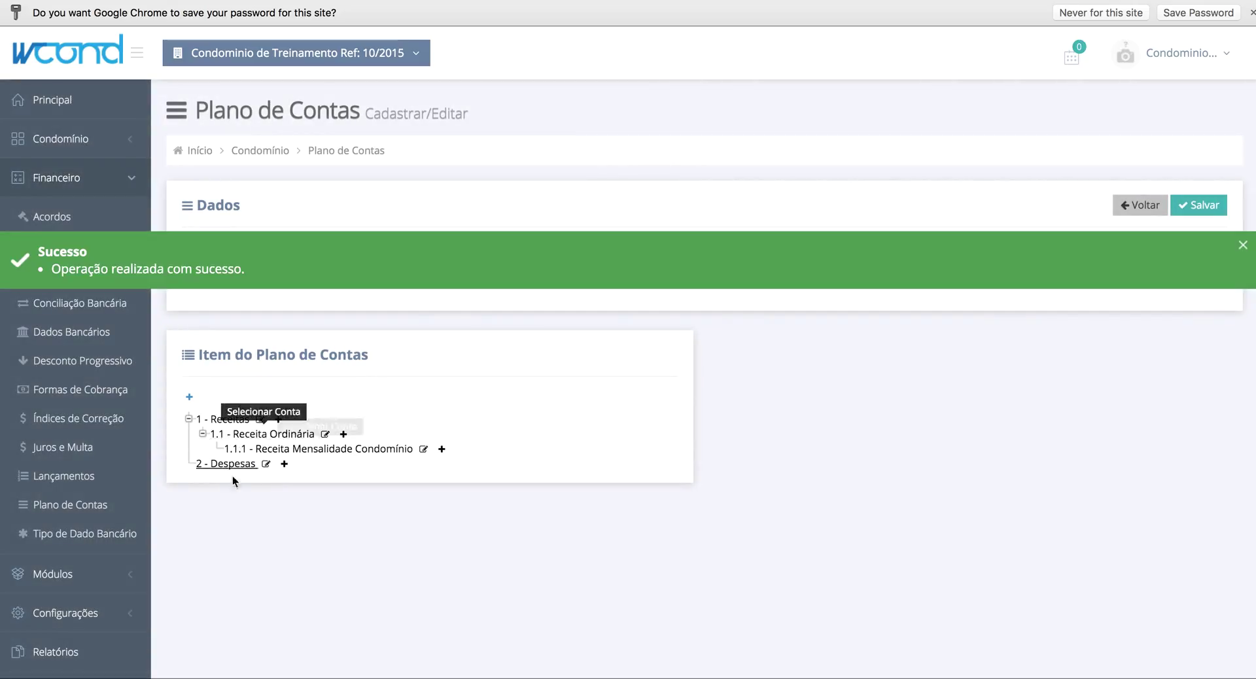
- Create a child account with code 1.2 named 'Receita Extra Ordinária' under 1 - Receitas and save it
left_click(280, 420)
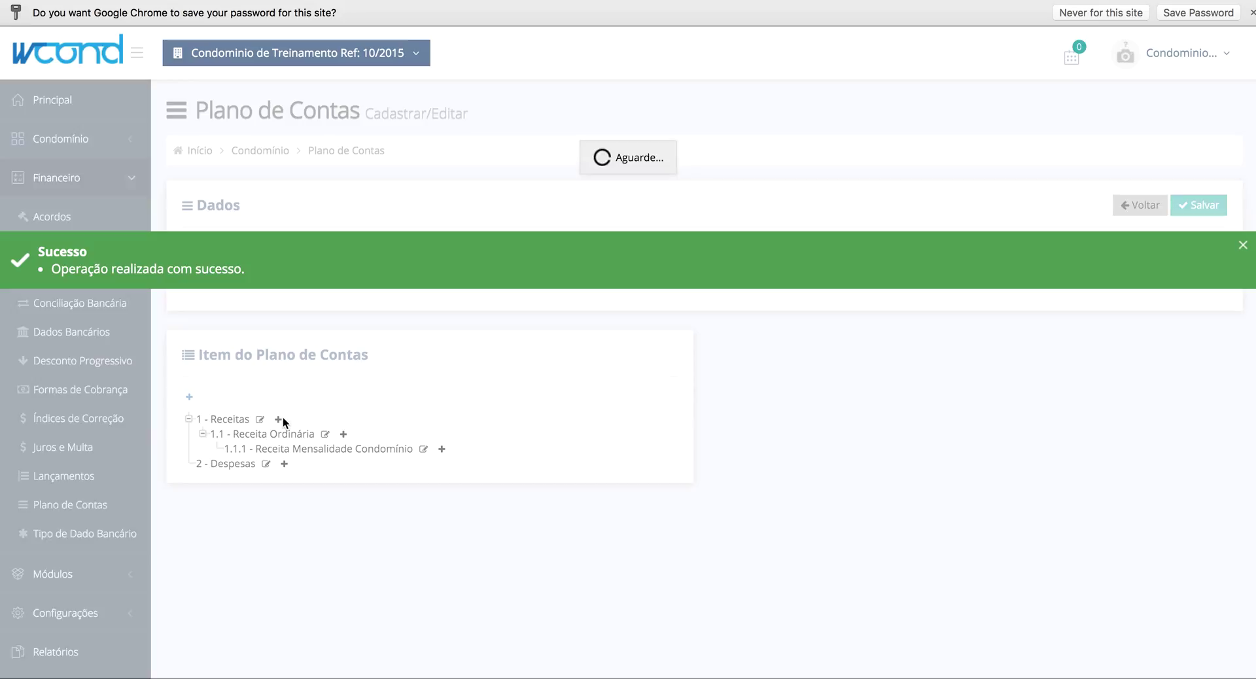
left_click(778, 429)
key("BackSpace")
type("2")
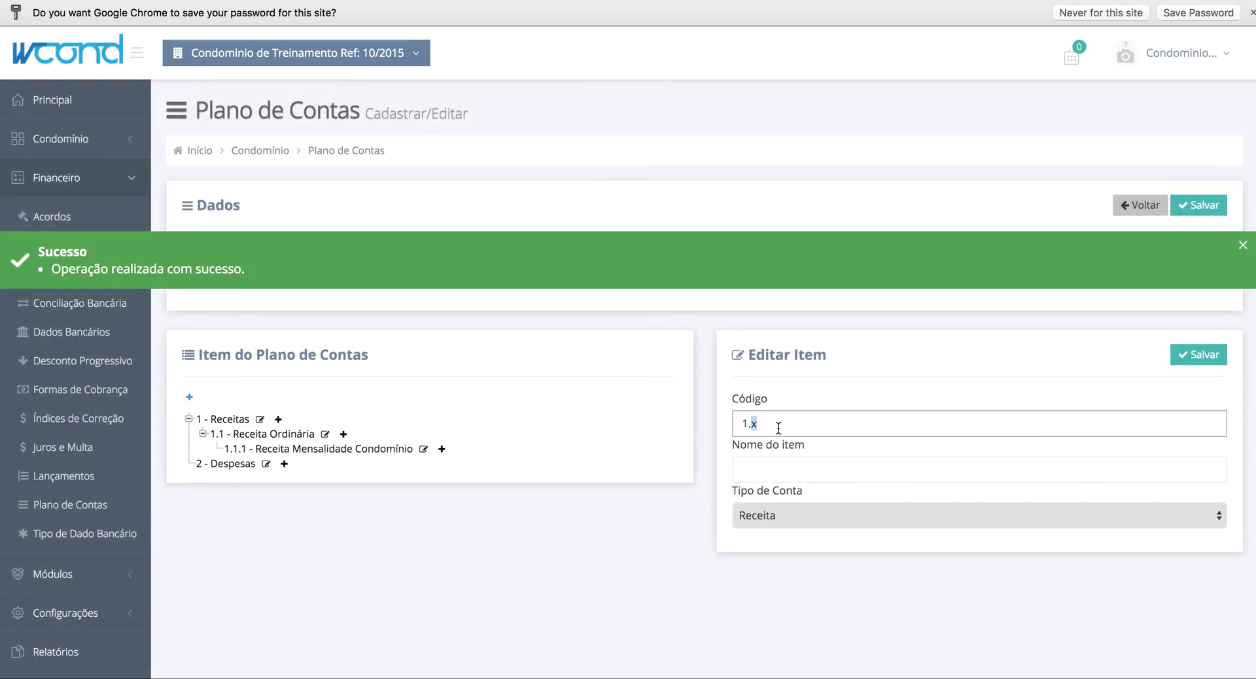
key("Tab")
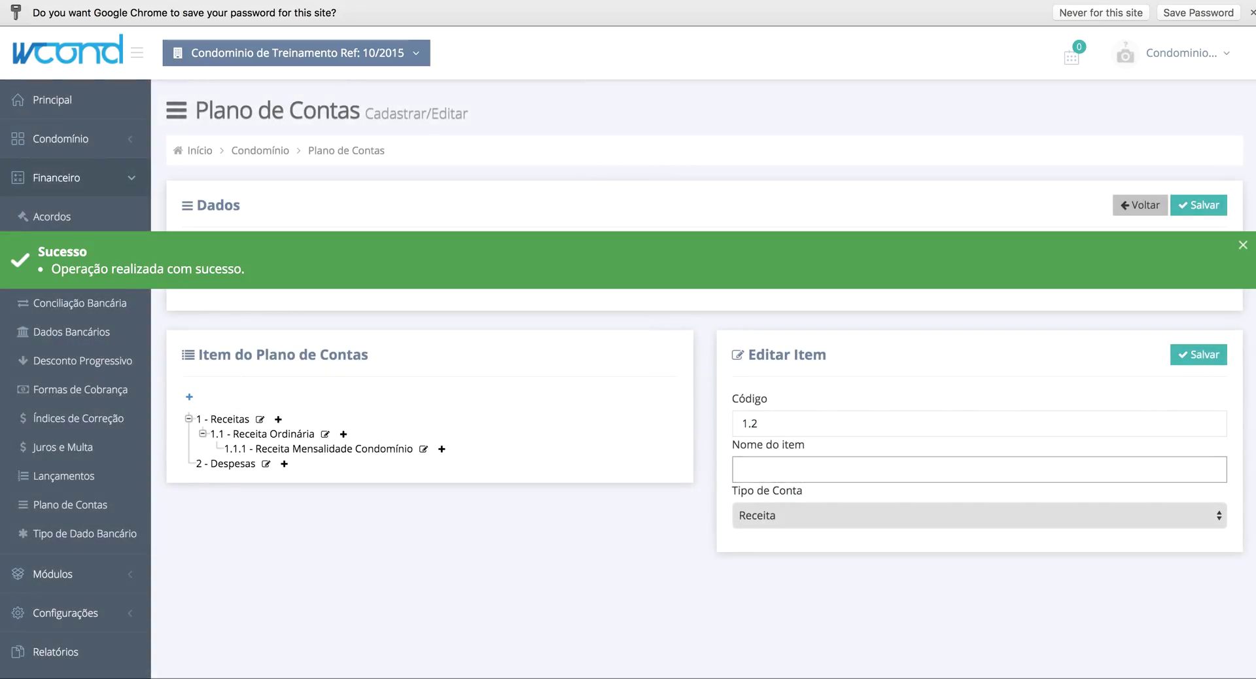
type("Receita")
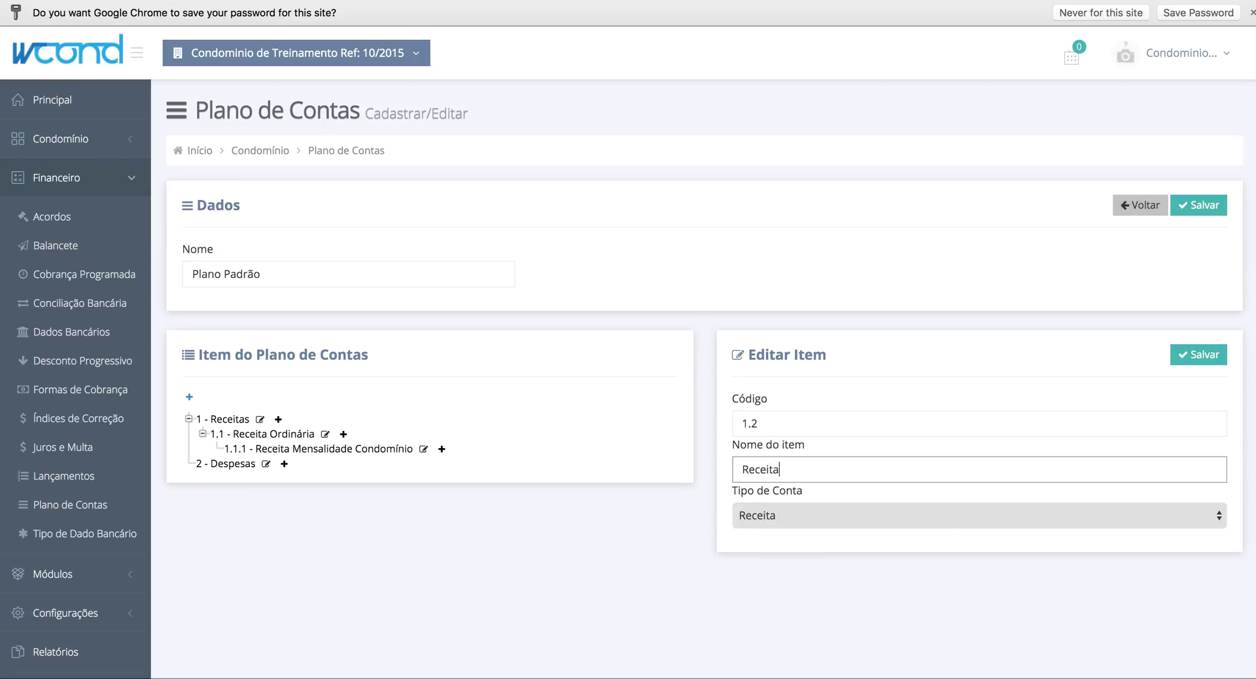
type(" Extra Ordinária")
left_click(1192, 356)
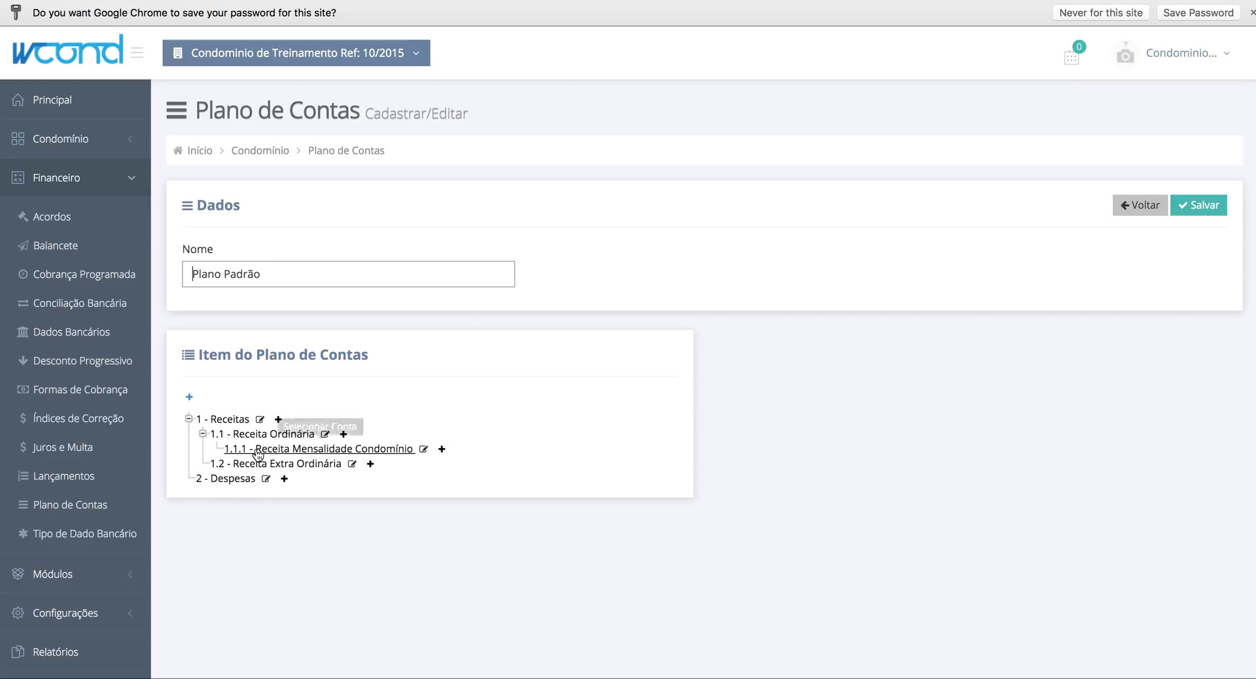
- Add expense item 2.1 'Despesa com Materiais de Limpeza' under 2 - Despesas and save it
left_click(284, 478)
left_click(777, 424)
key("BackSpace")
type("1")
key("Tab")
type("Despesa d")
key("BackSpace")
type("com")
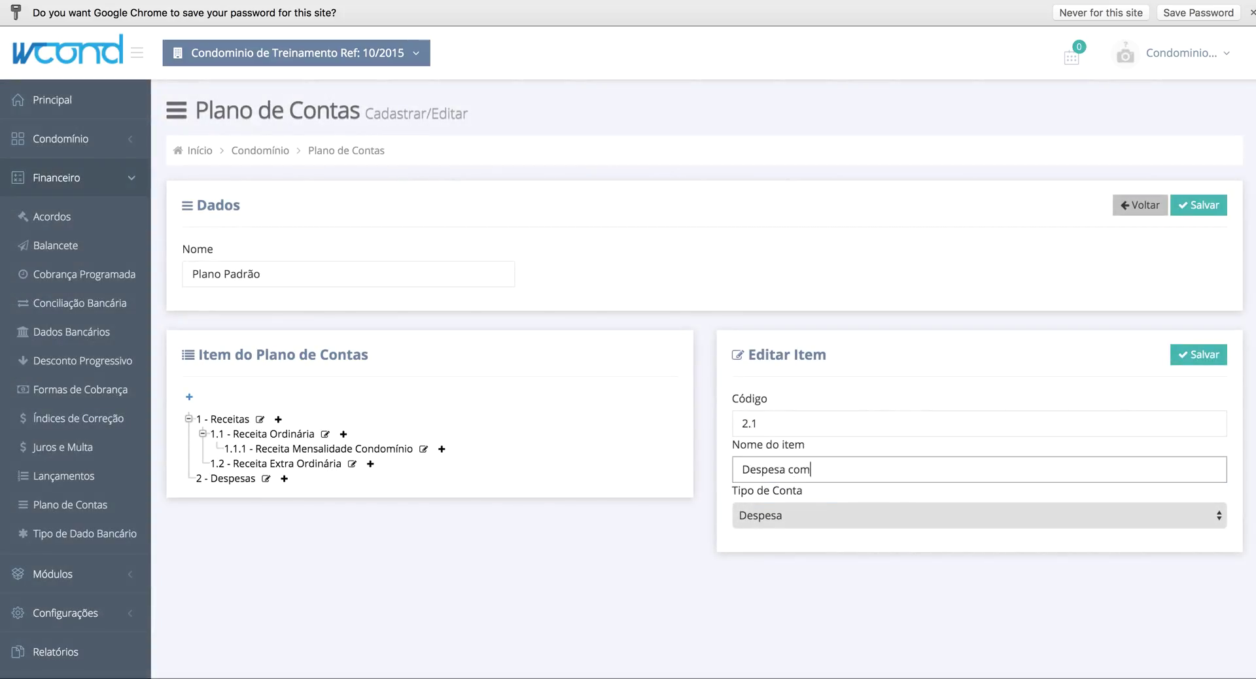
type(" Materiais de Limpeza")
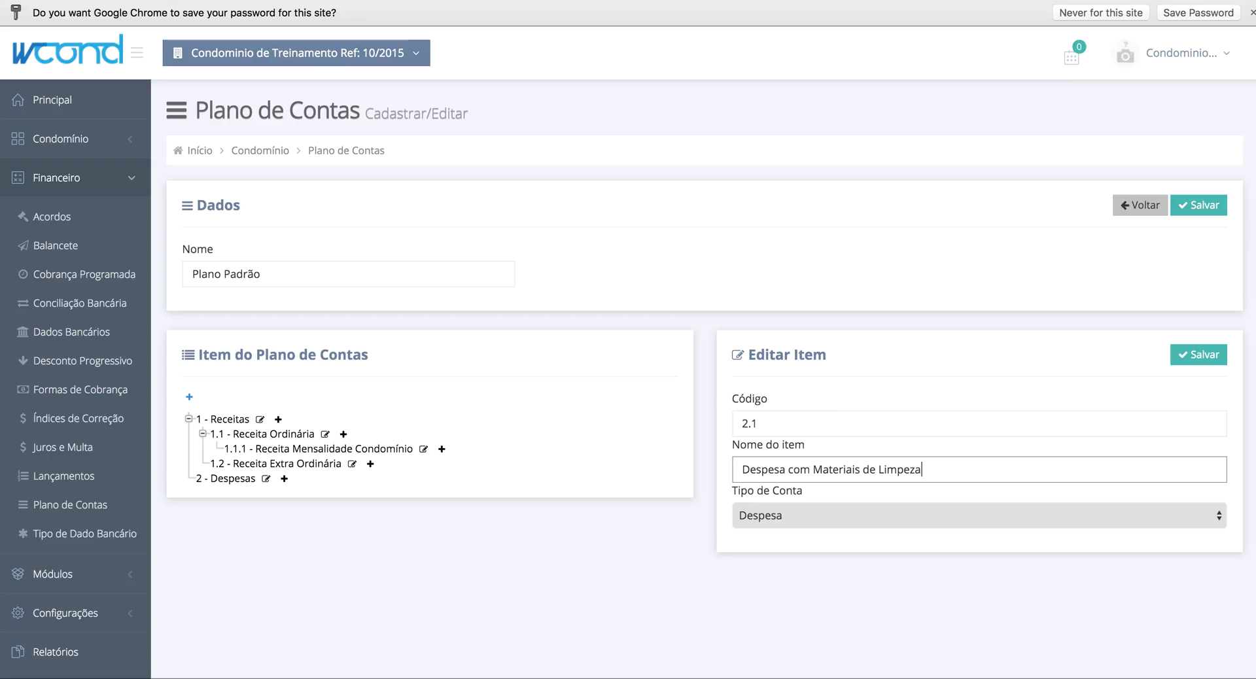
left_click(1199, 357)
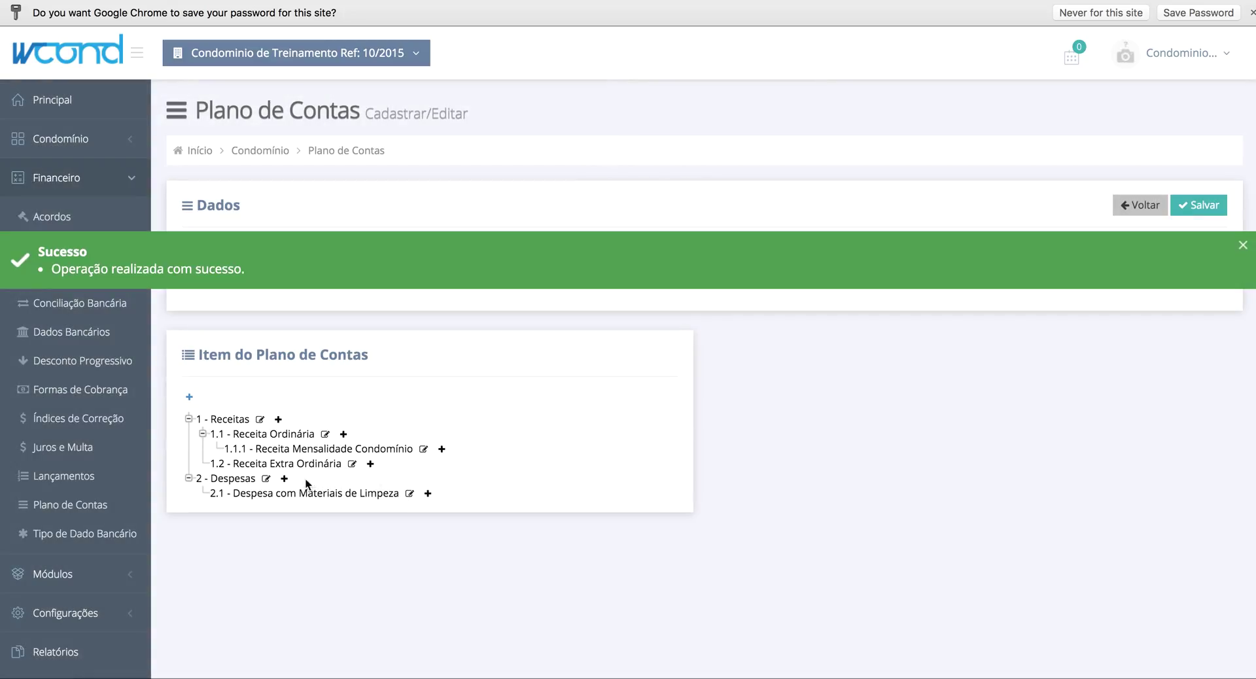
- Add expense item 2.2 'Despesa com Funcionários' under 2 - Despesas and save it
left_click(284, 478)
left_click(787, 435)
key("BackSpace")
type("2.2")
key("Tab")
type("De")
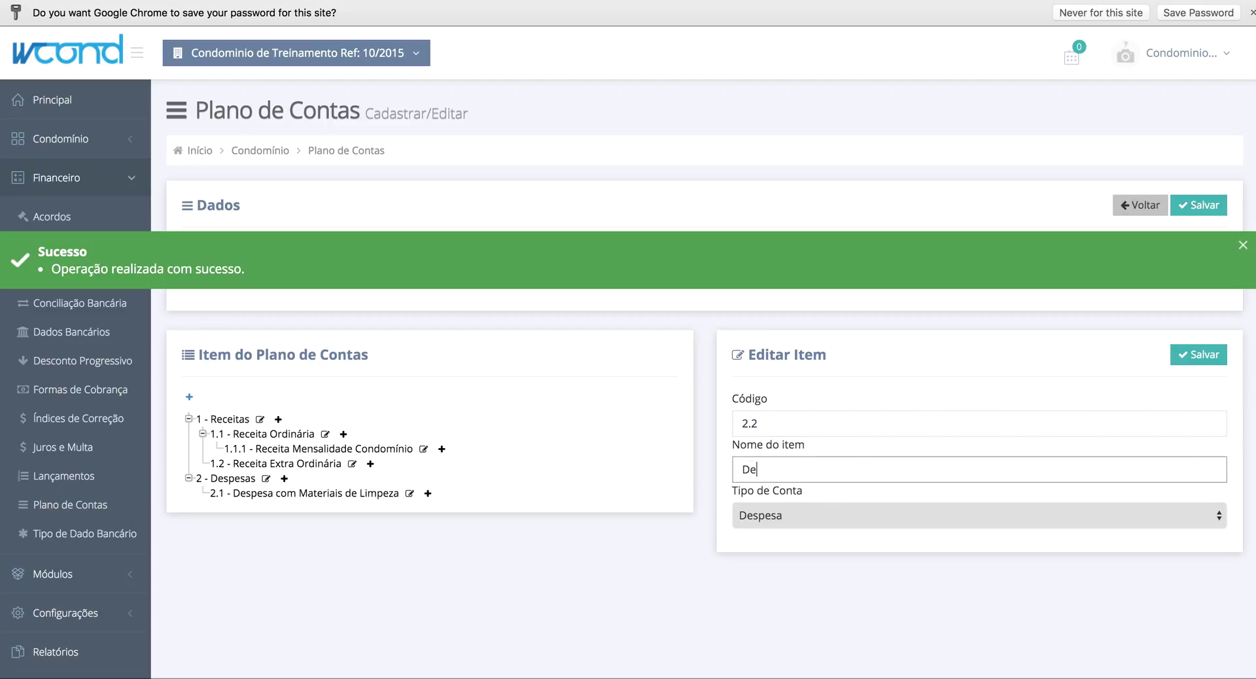
type("spesa com Funcion")
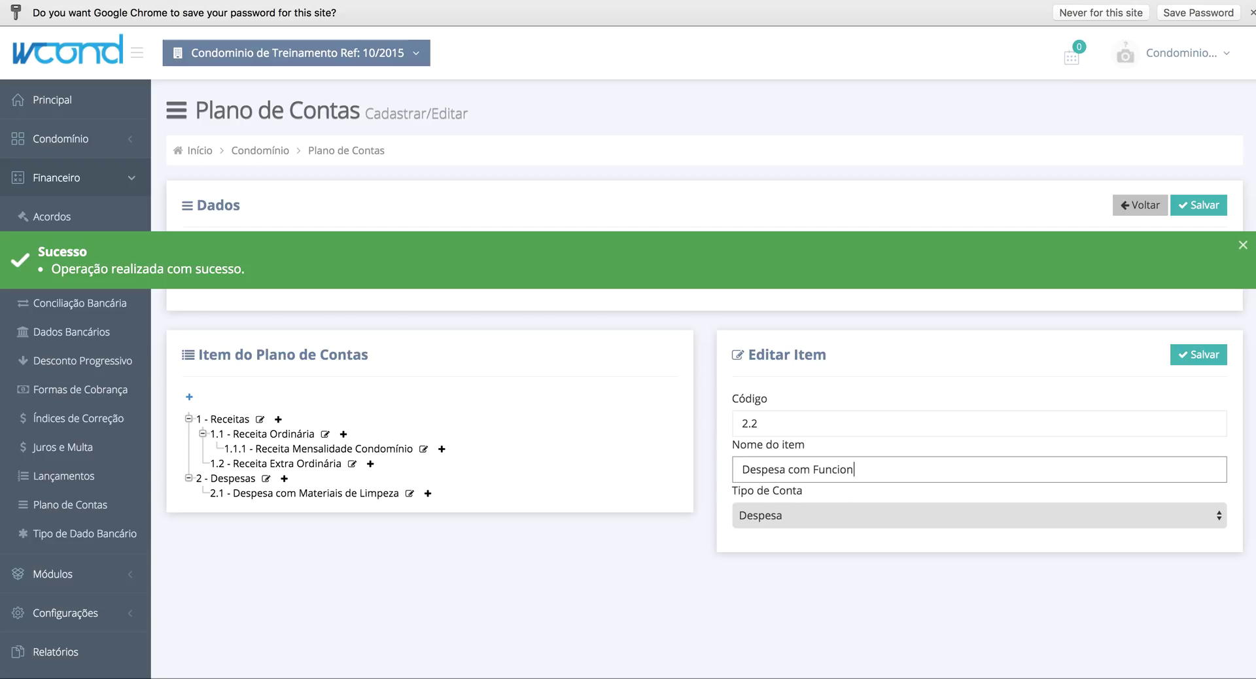
type("ários")
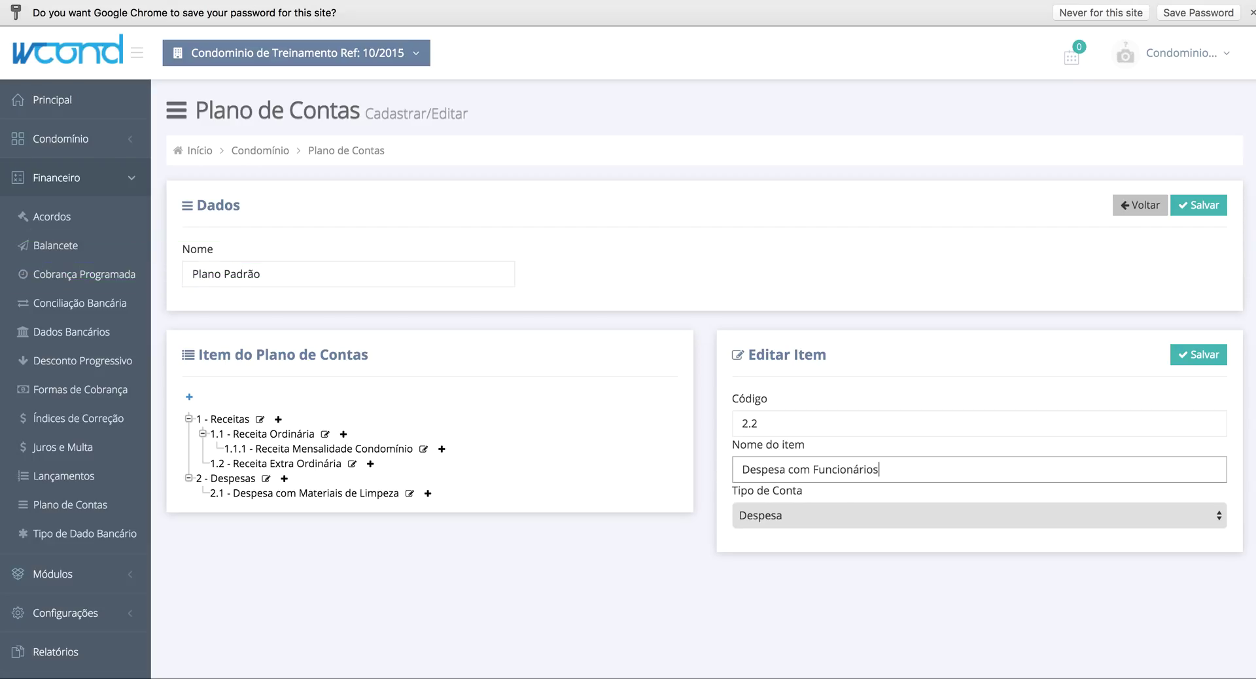
left_click(1201, 354)
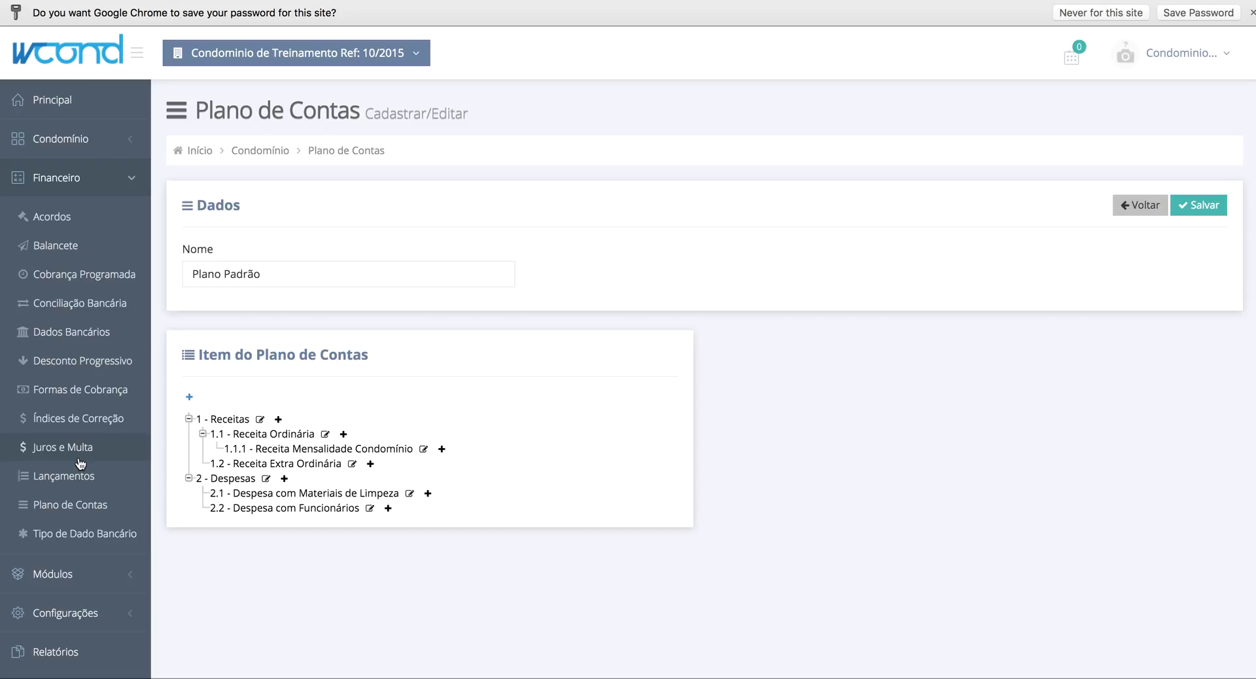
- Start a new billing method from Formas de Cobrança with billing type 'Valor rateado por fração'
left_click(91, 397)
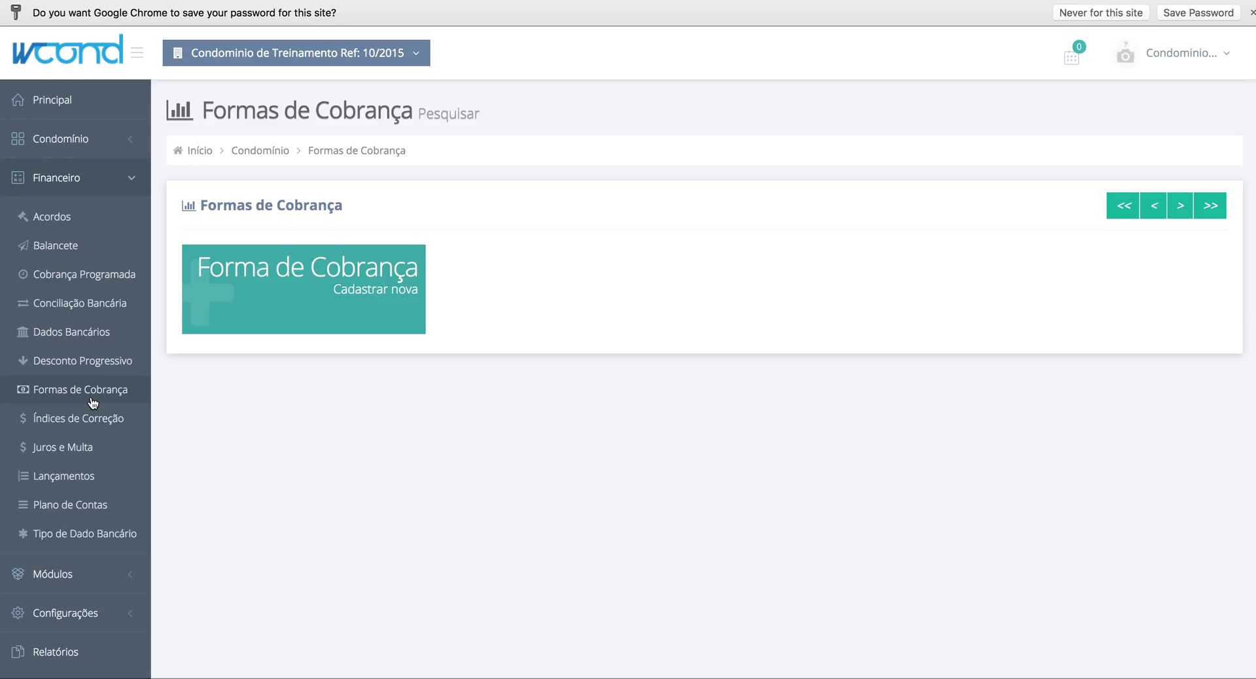
left_click(347, 306)
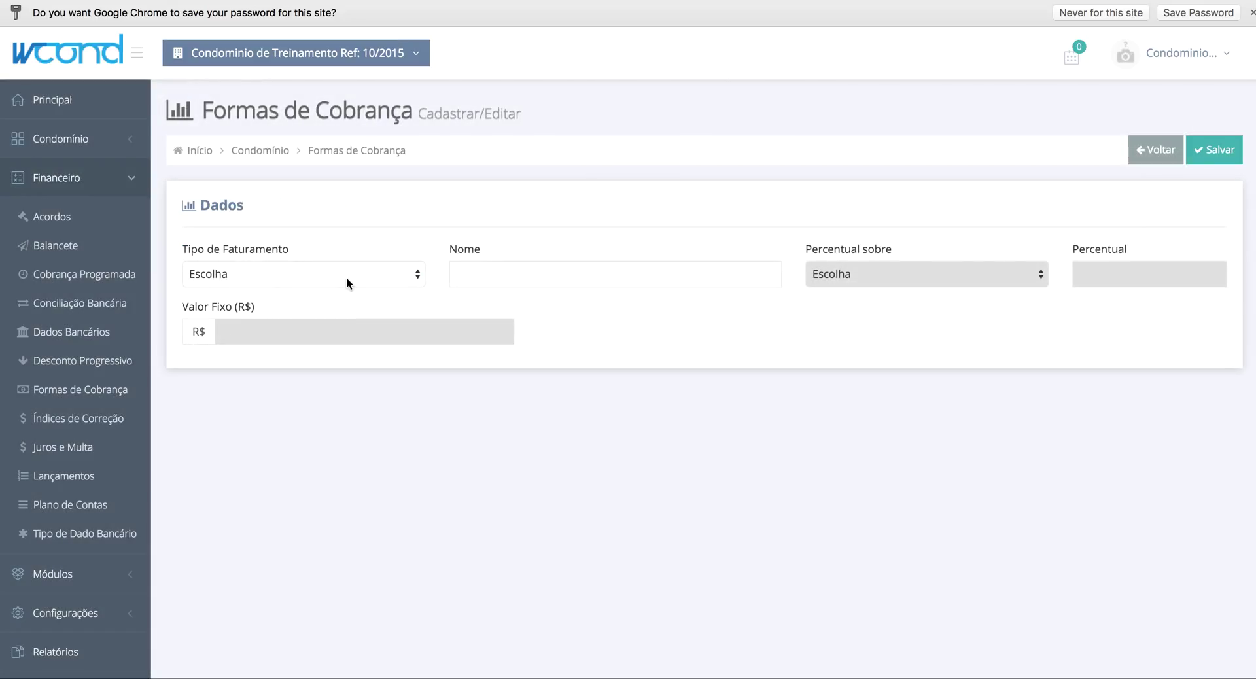
left_click(347, 280)
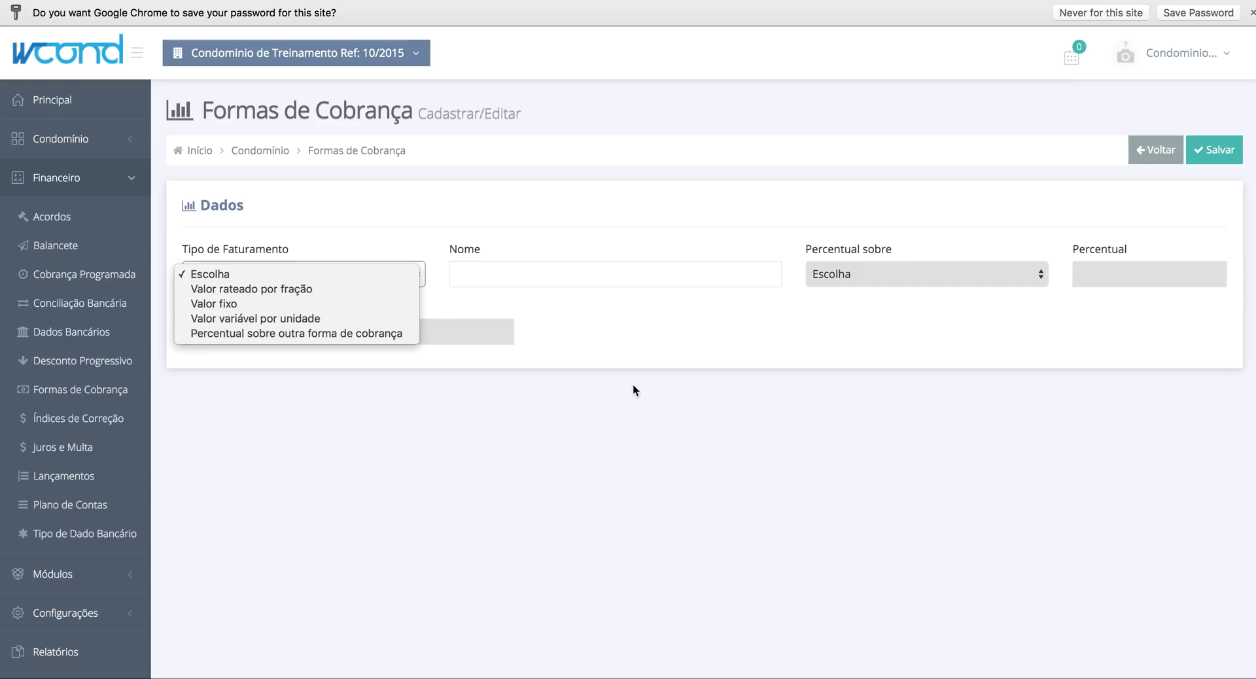
left_click(283, 290)
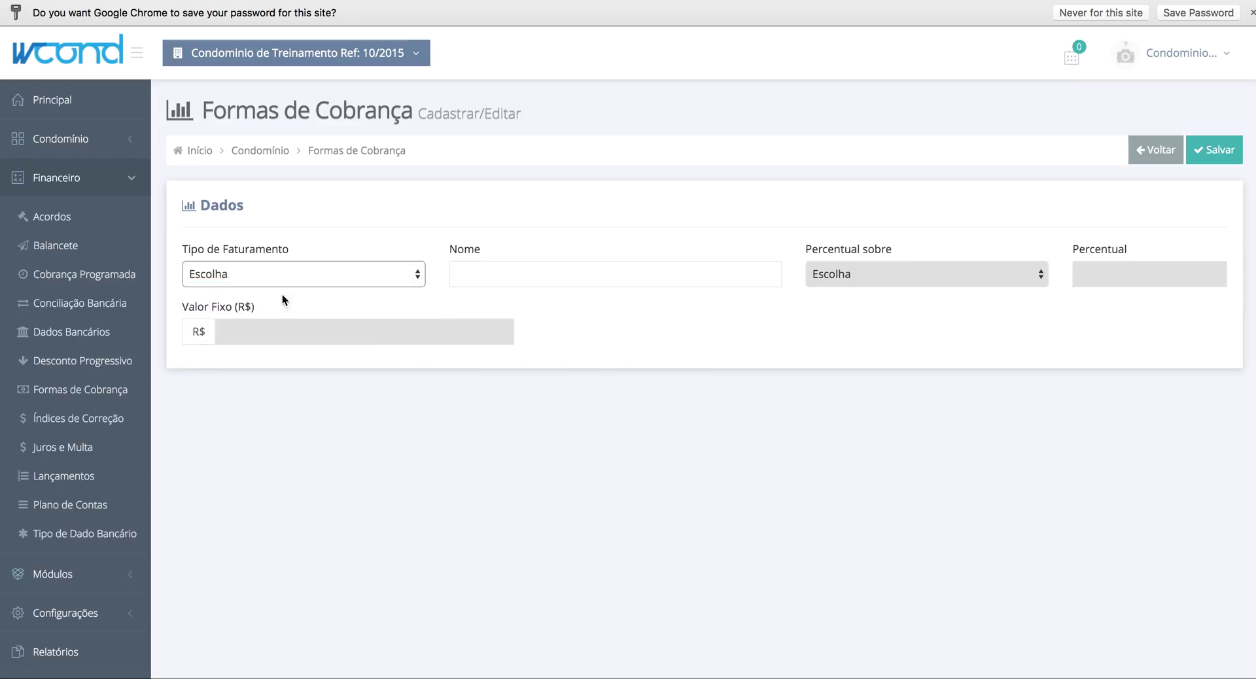
- Enter 'Rateio por Fração Ideal' as the billing method's Nome
left_click(545, 282)
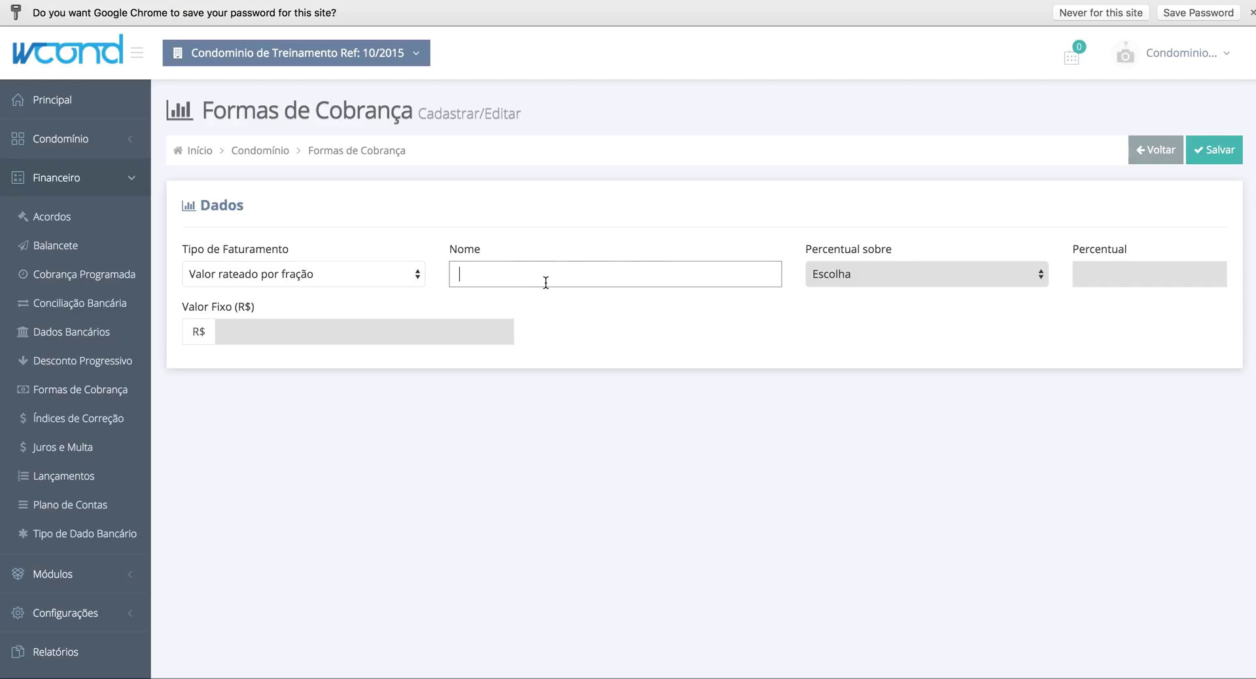
type("F")
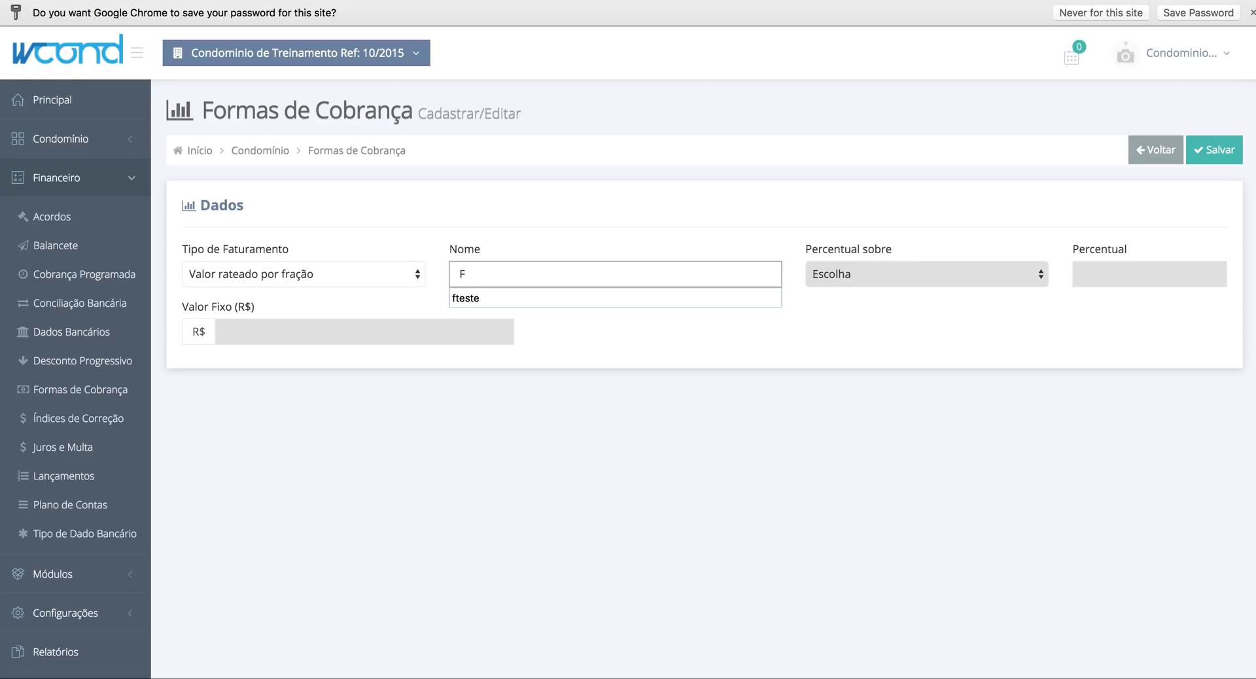
type("ração")
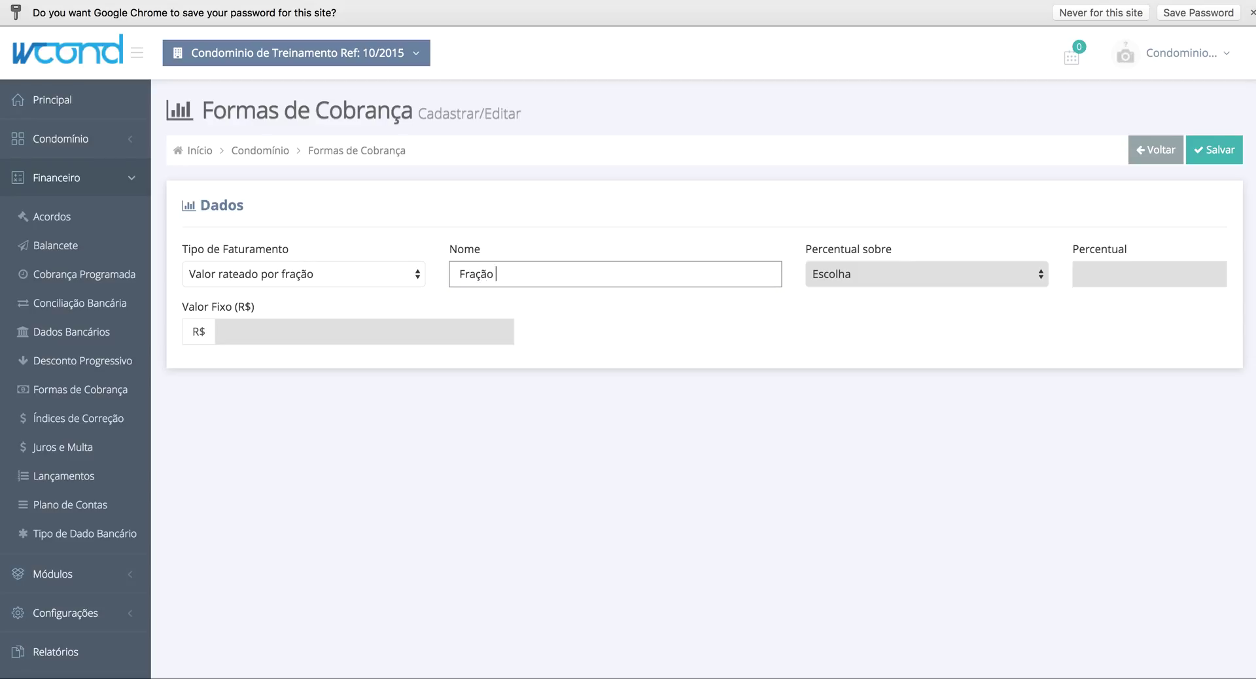
key("BackSpace")
key("BackSpace")
type("Rateio por Fração Ideal")
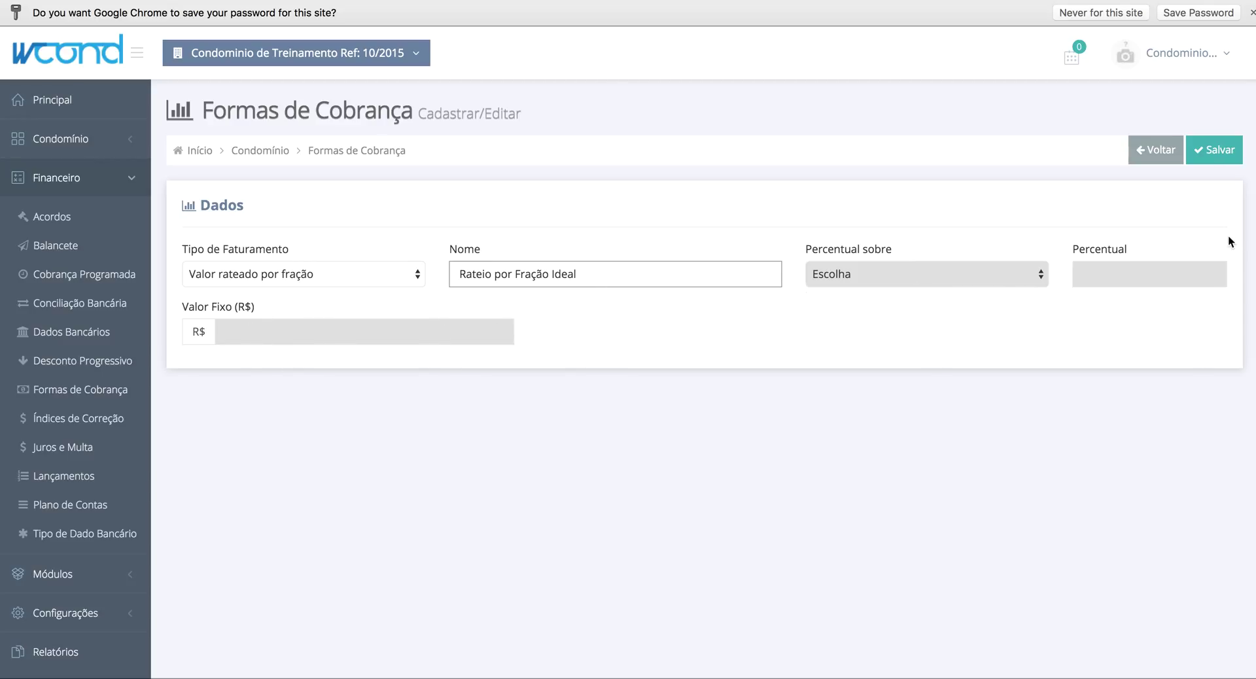
- Save Rateio por Fração Ideal, then start a new 'Percentual sobre outra forma de cobrança' method
left_click(1213, 152)
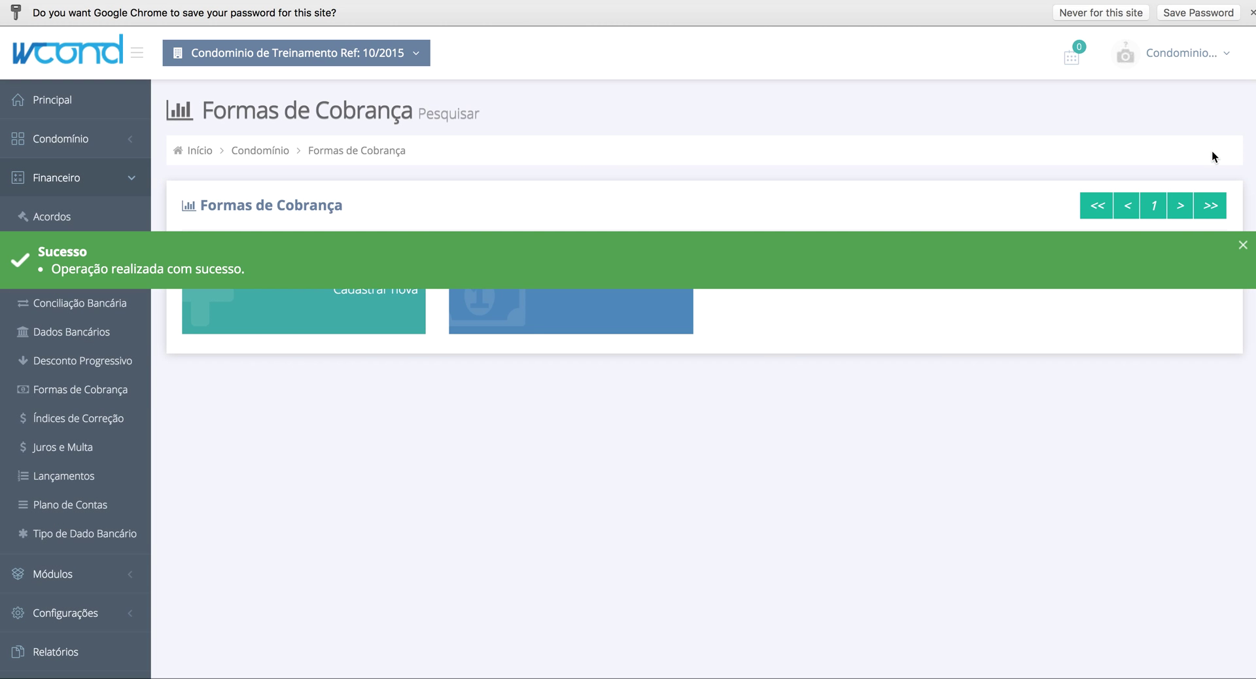
left_click(782, 264)
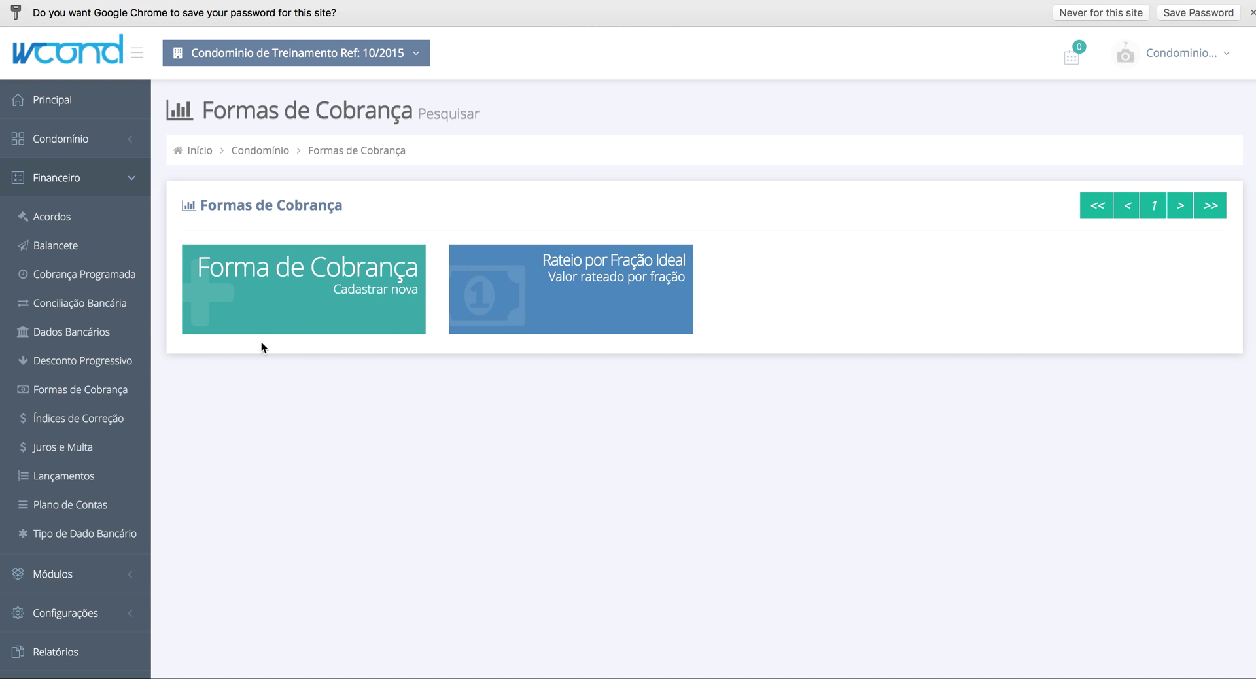
left_click(287, 309)
left_click(309, 280)
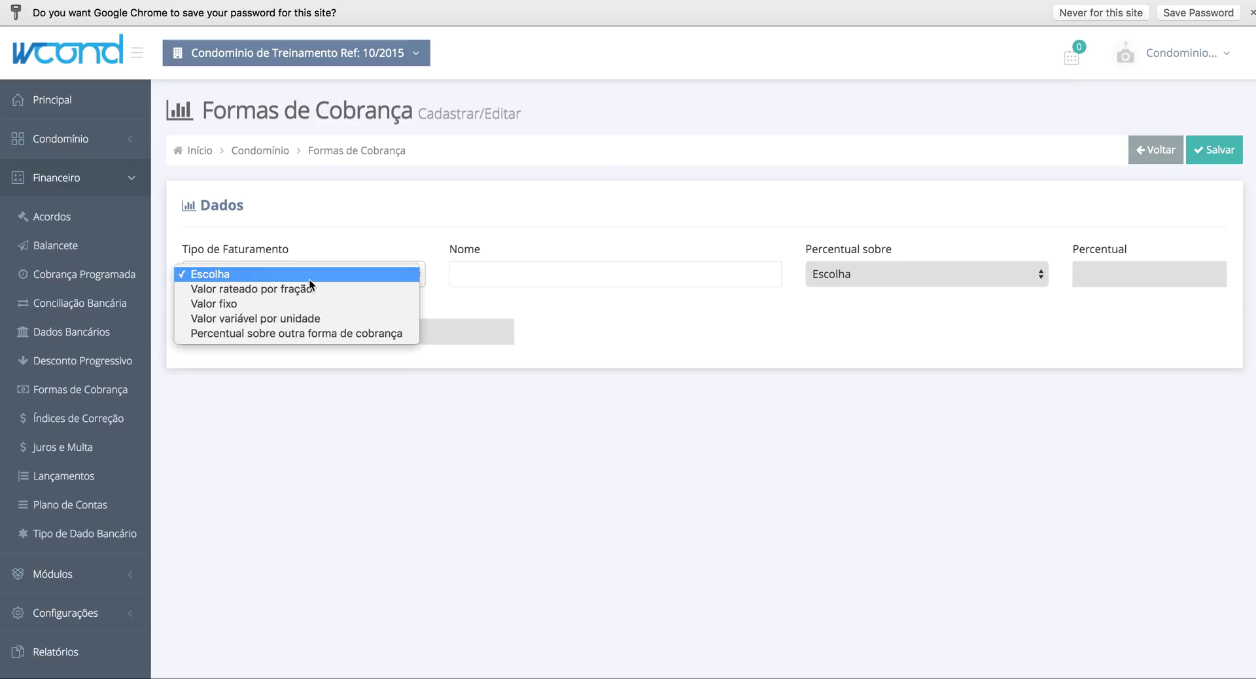
left_click(285, 336)
- Name it '10% Rateio sobre fração ideal', apply 10,00% to Rateio por Fração Ideal, and save
left_click(496, 276)
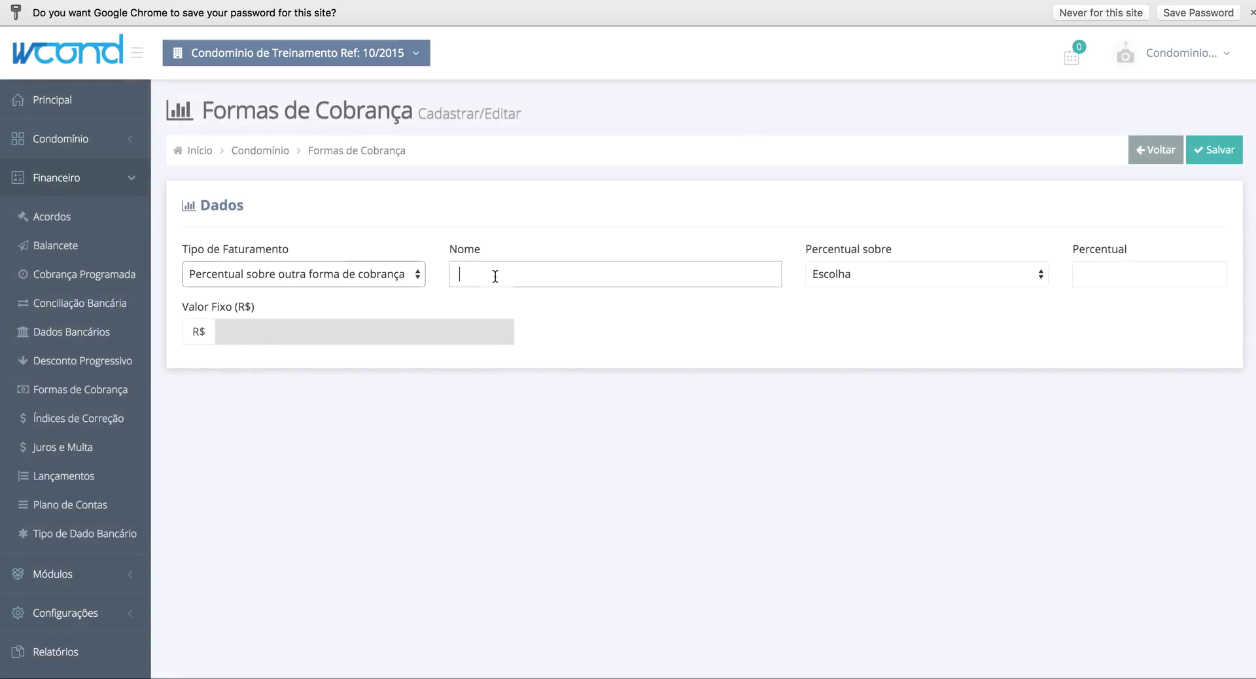
type("10")
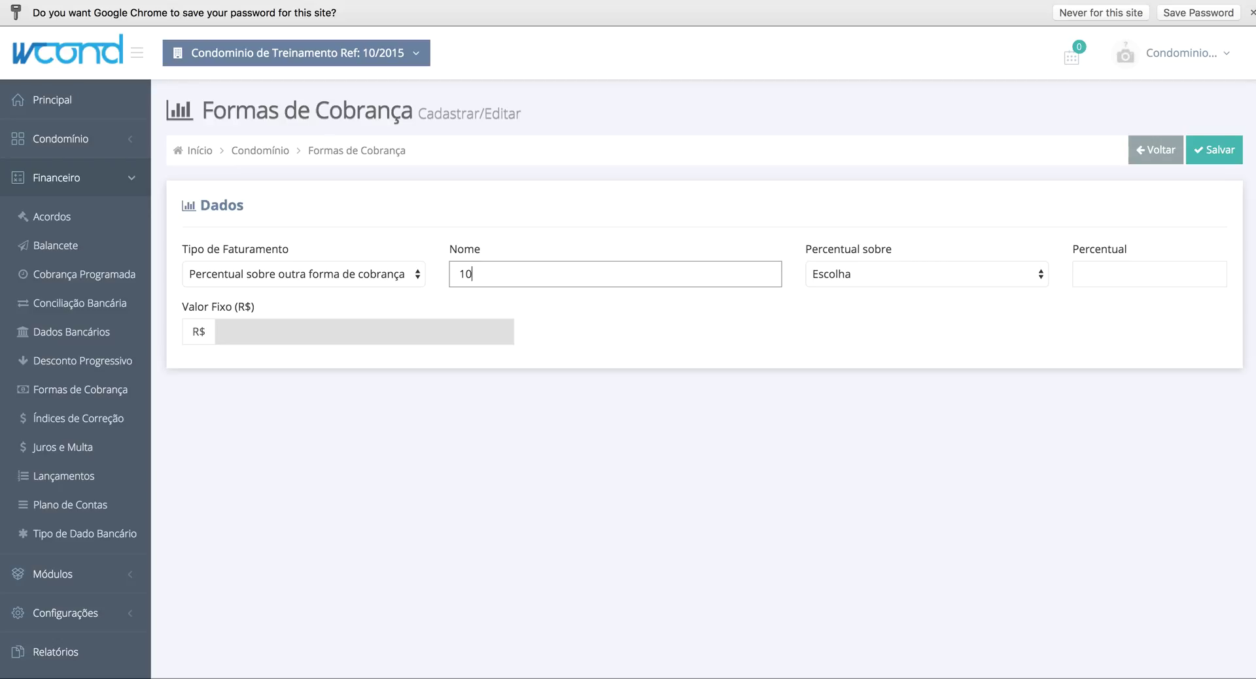
type("% Fr")
type("Rateio")
type(" sobre fra")
type("ção ideal")
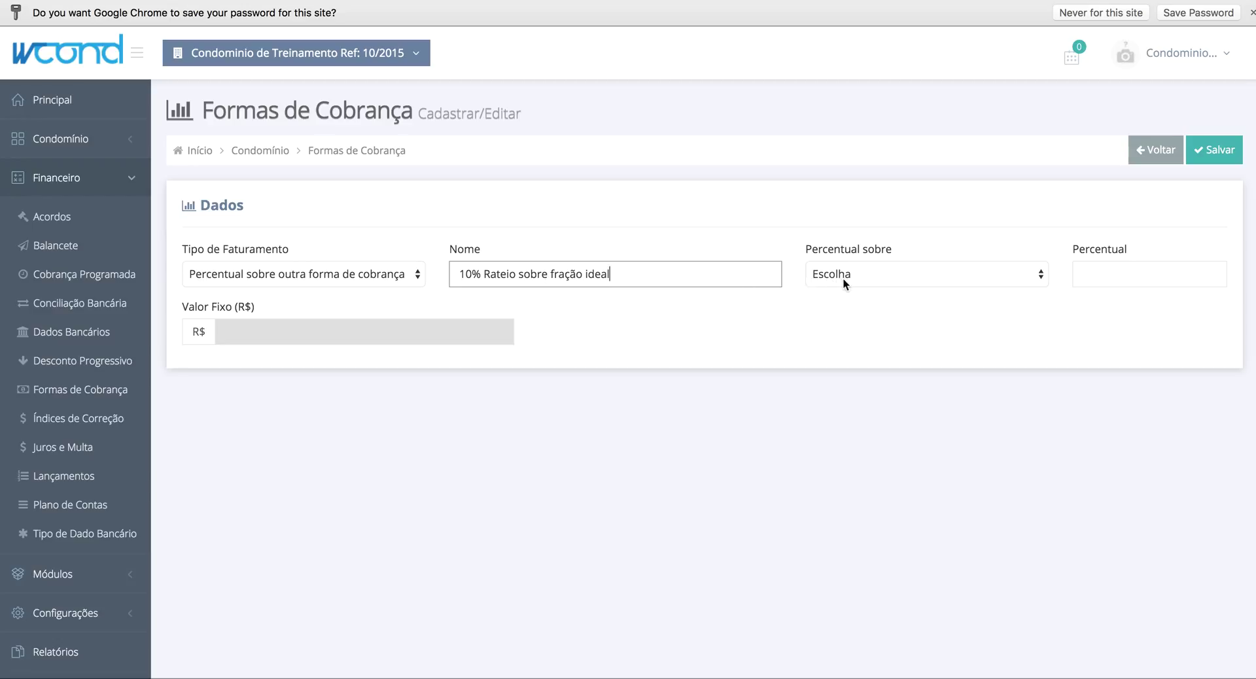
left_click(843, 279)
left_click(525, 241)
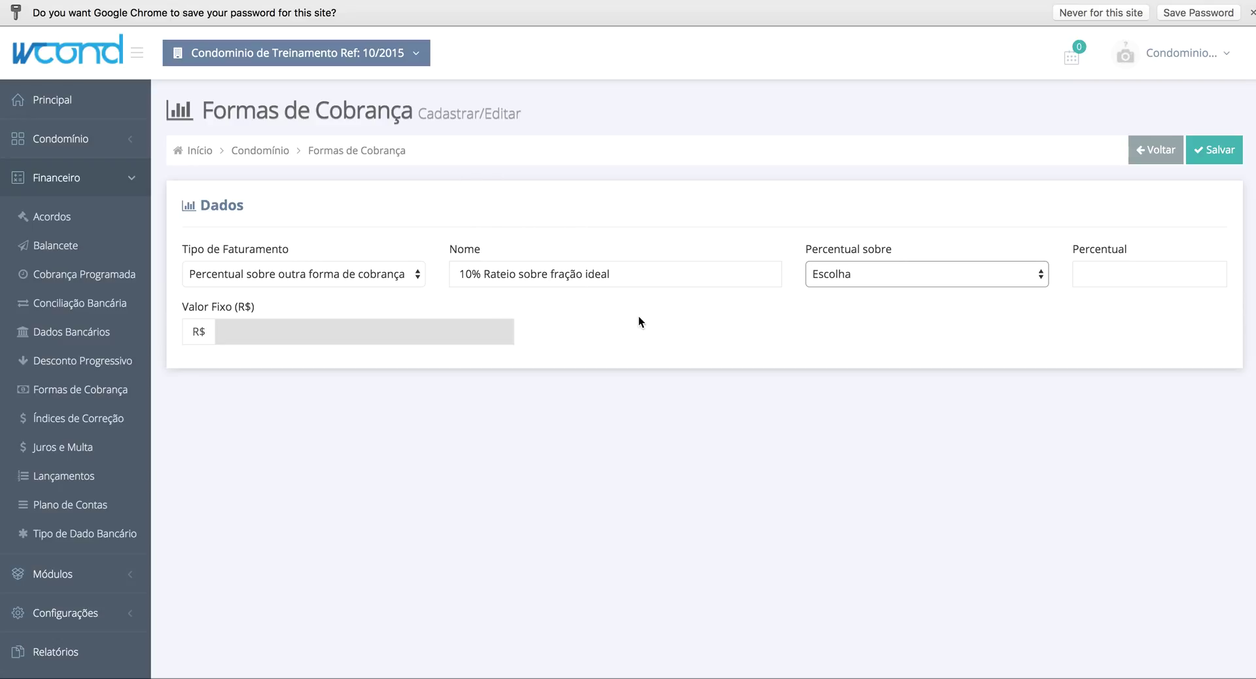
left_click(873, 280)
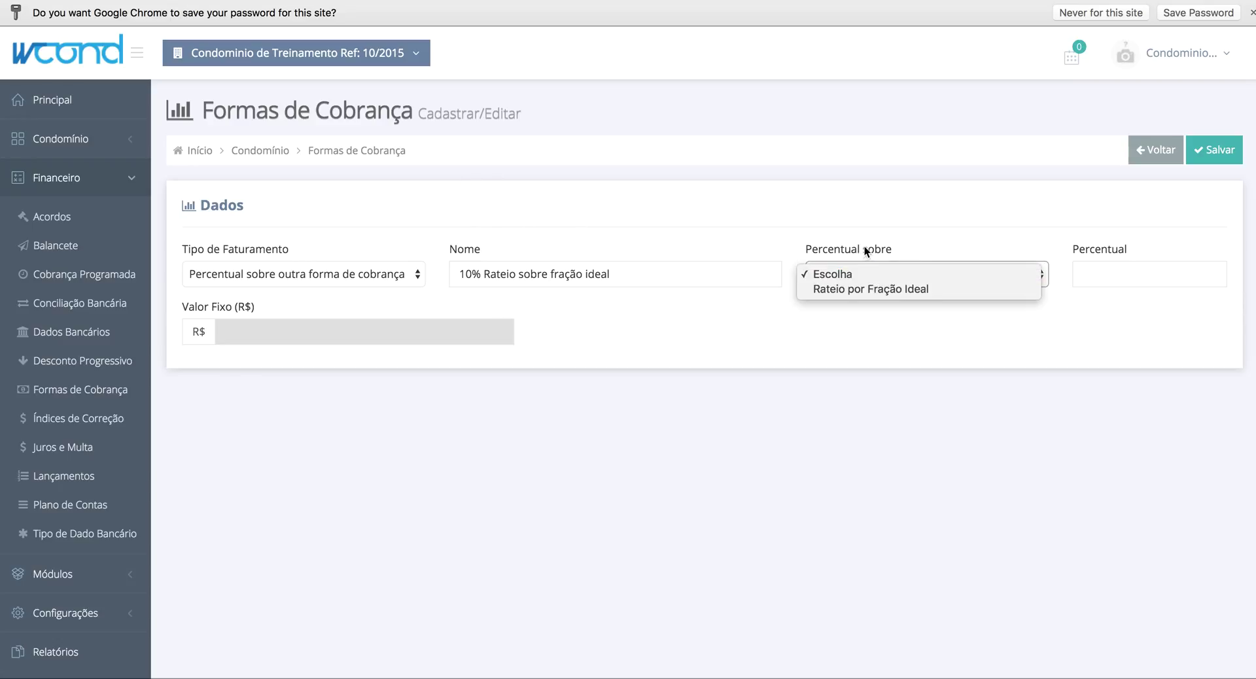
left_click(857, 289)
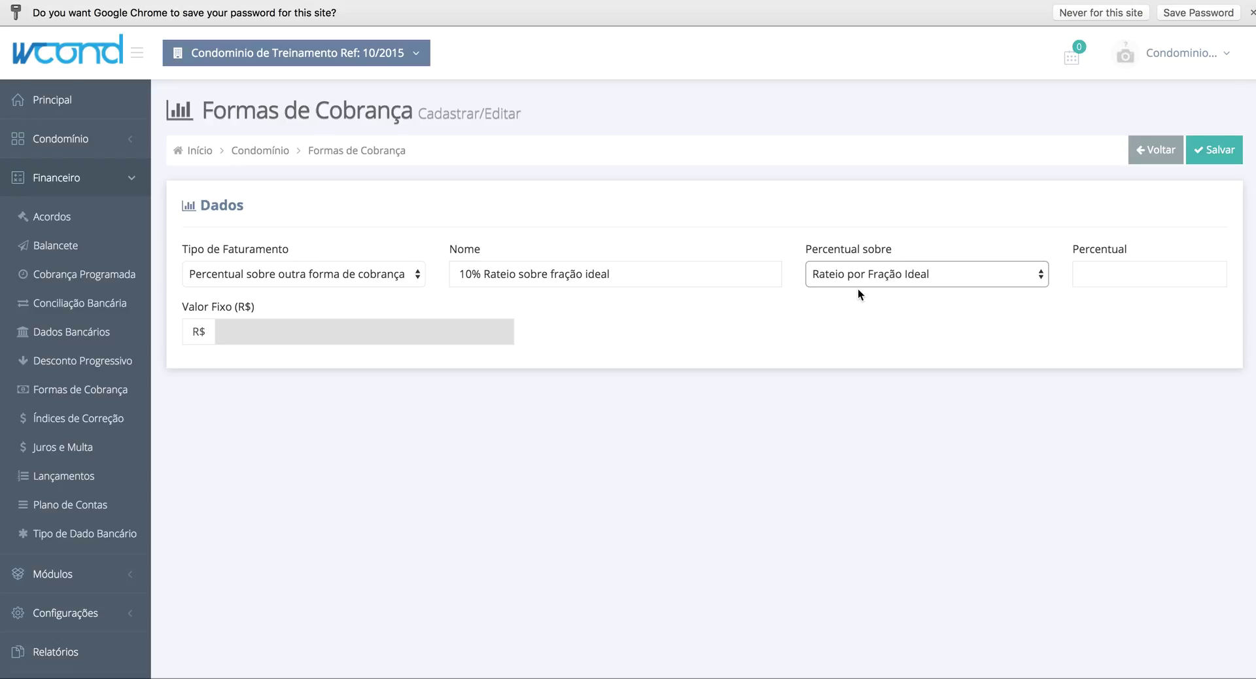
left_click(1121, 277)
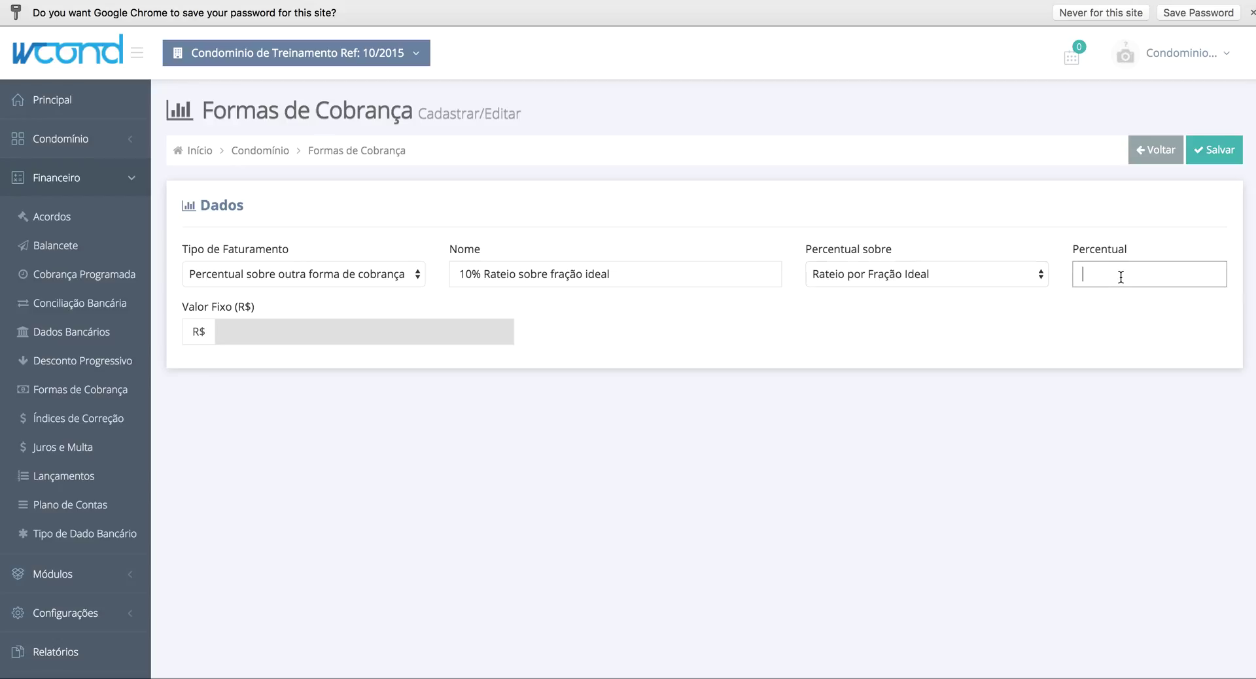
type("10,00")
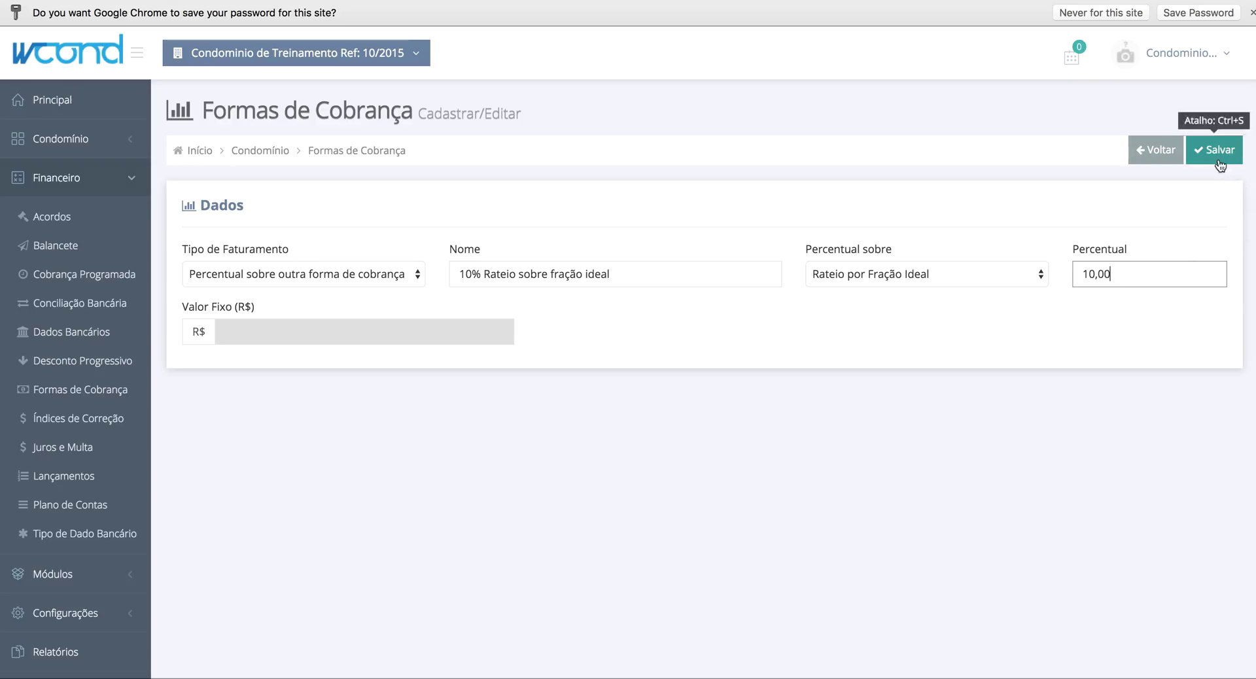
left_click(1219, 159)
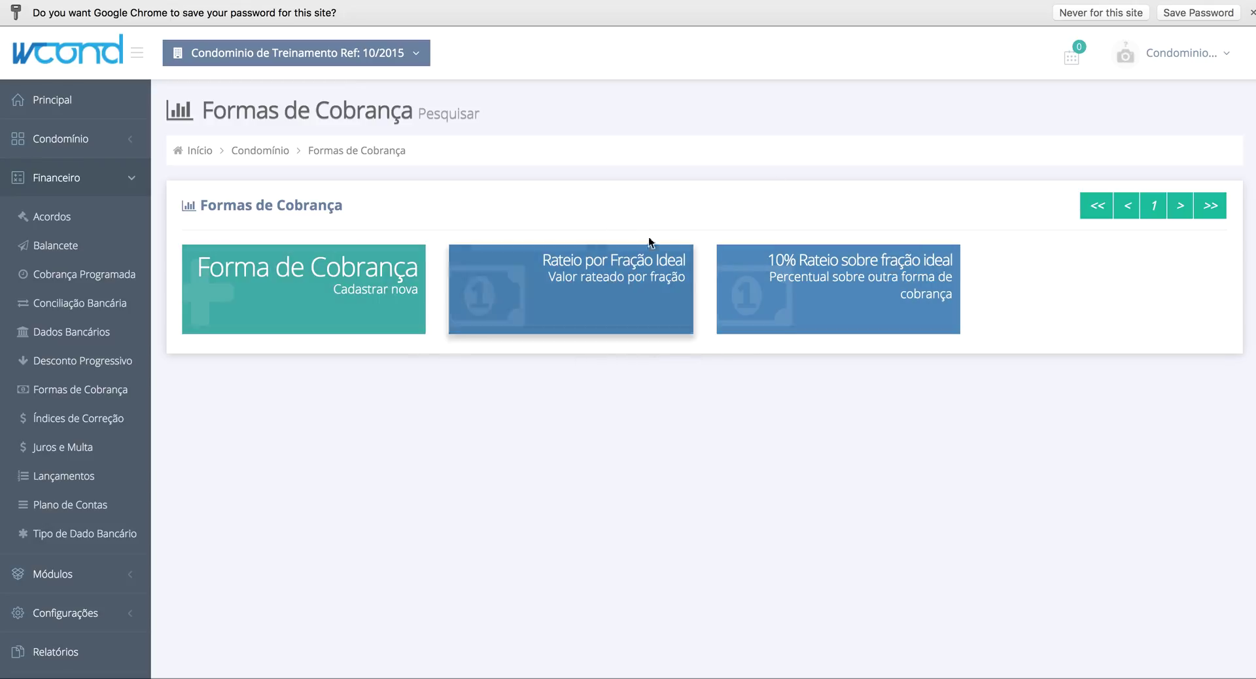
- Register a Valor fixo billing method 'Taxa Fixa Manutenção de Elevadores' at R$ 100,00 and save it
left_click(363, 298)
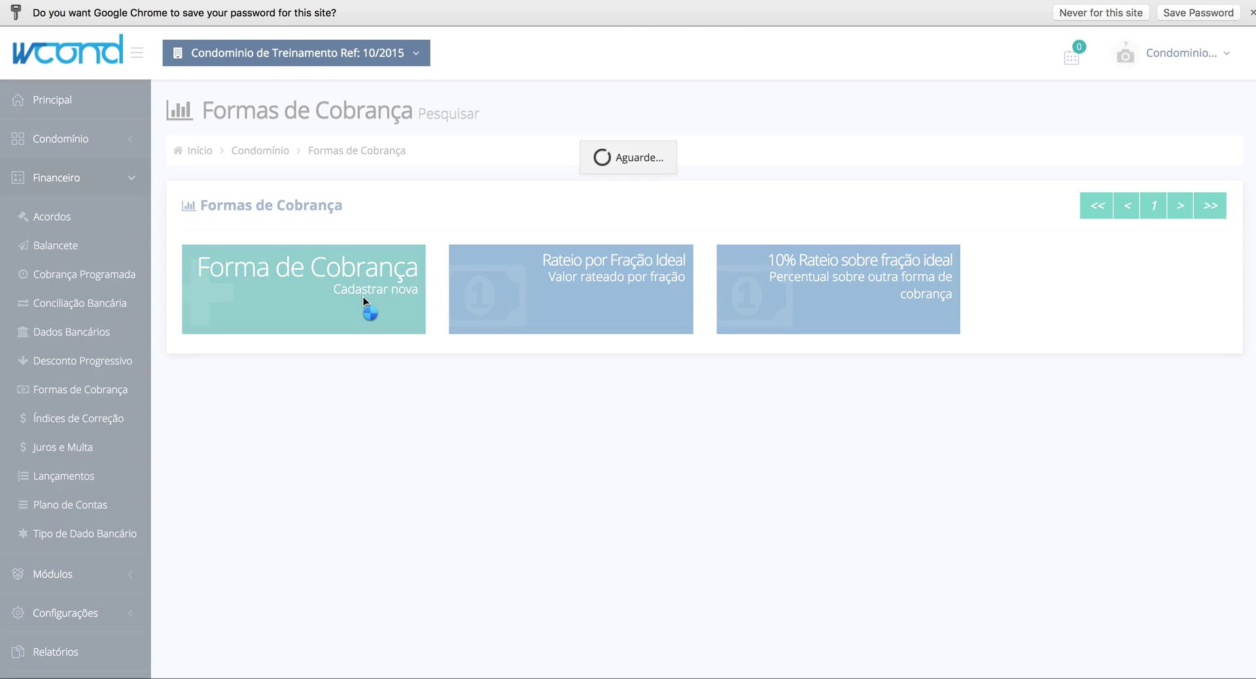
left_click(314, 265)
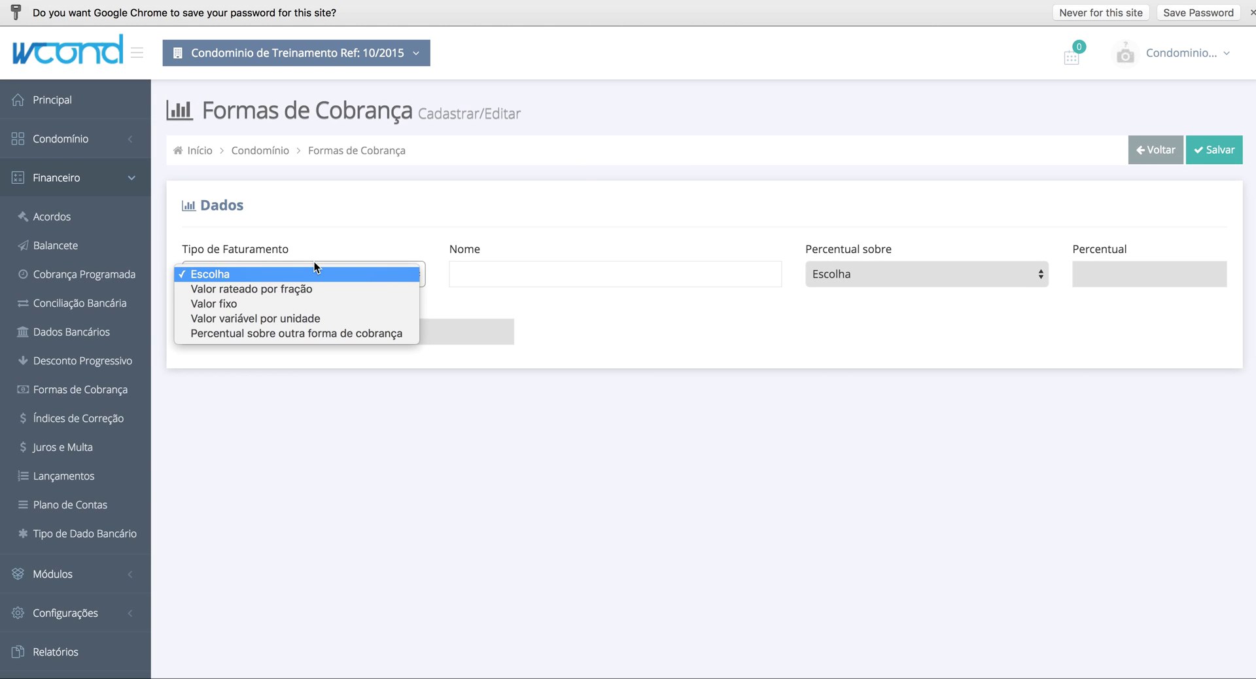
left_click(289, 304)
left_click(589, 274)
type("Ta")
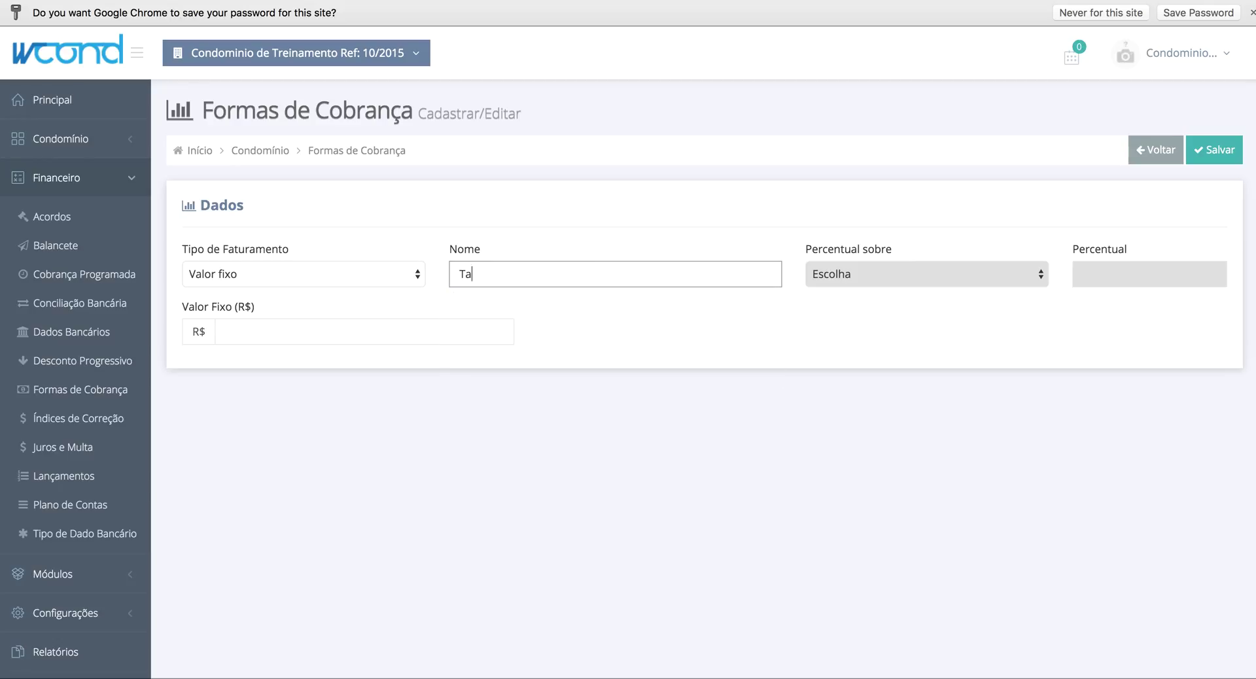
type("xa Fixa Manutenção de Elevadores")
left_click(273, 334)
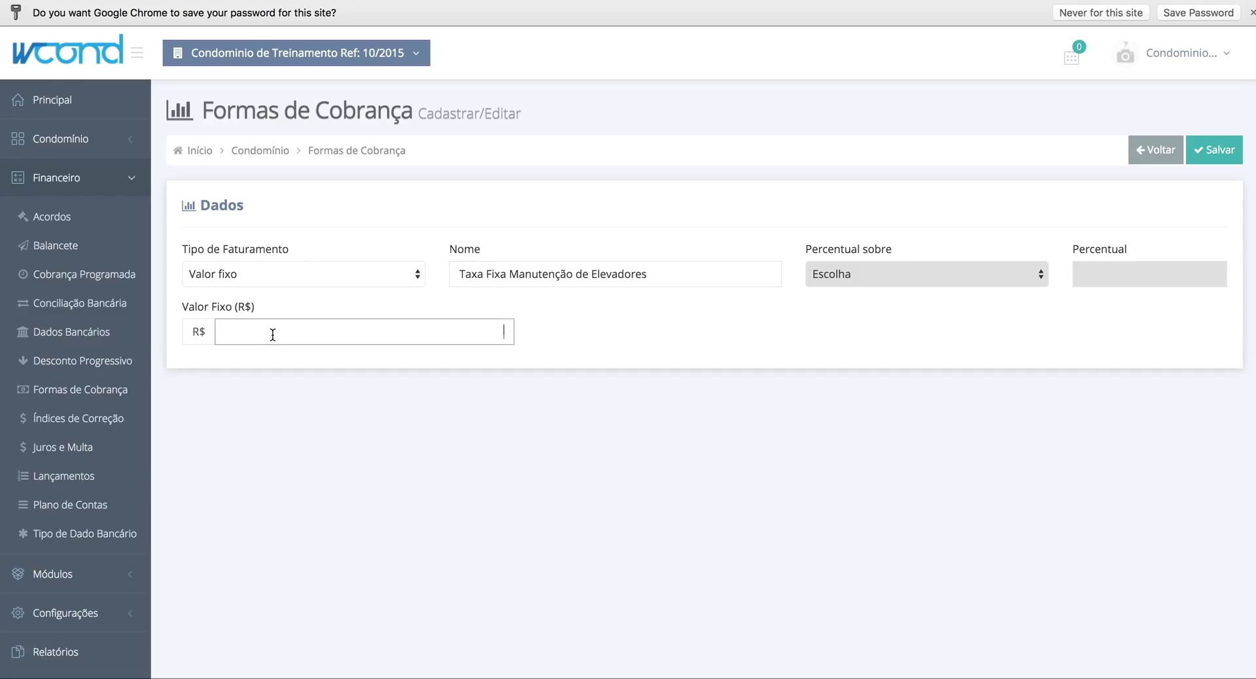
type("1000")
left_click(704, 207)
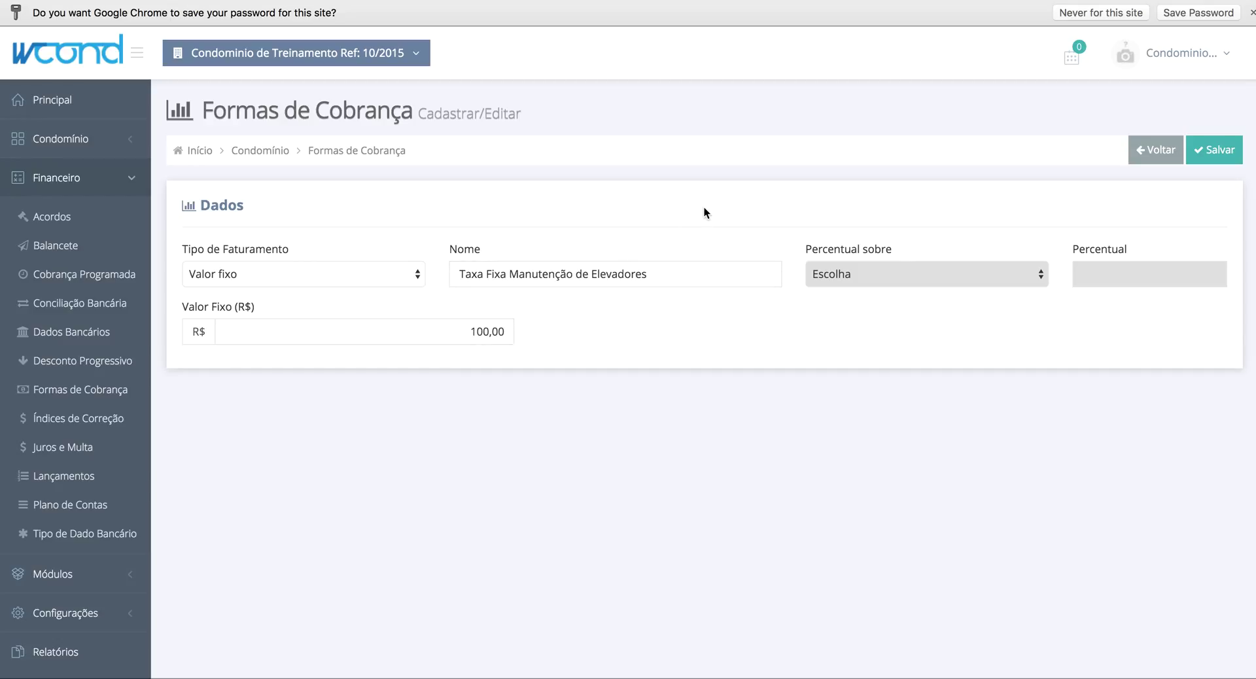
left_click(1218, 157)
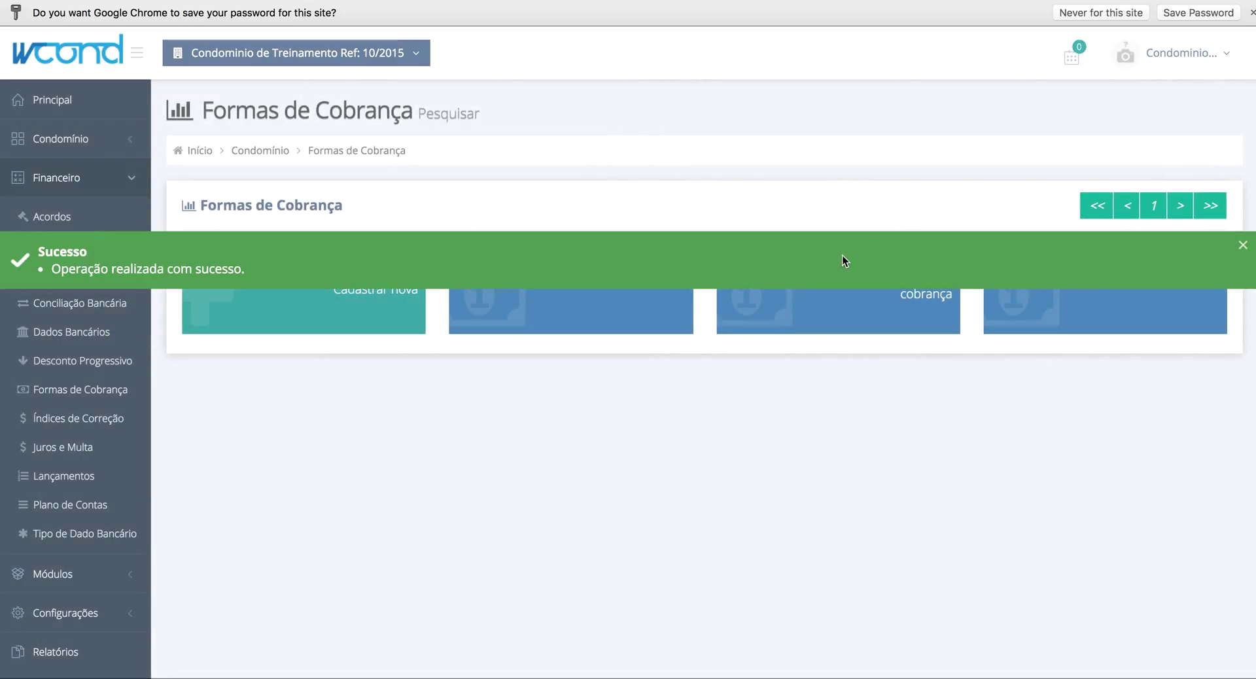
- Register a 'Valor variável por unidade' billing method named 'Colaboração de fim de ano' and save it
left_click(351, 330)
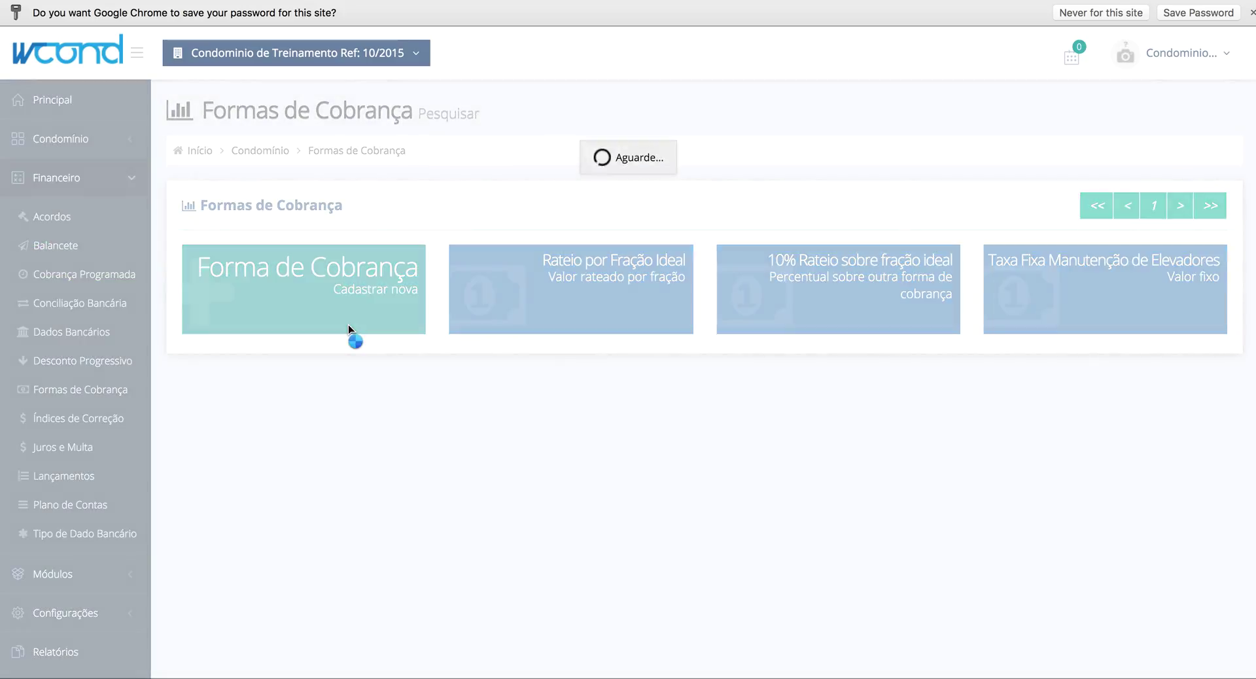
left_click(314, 273)
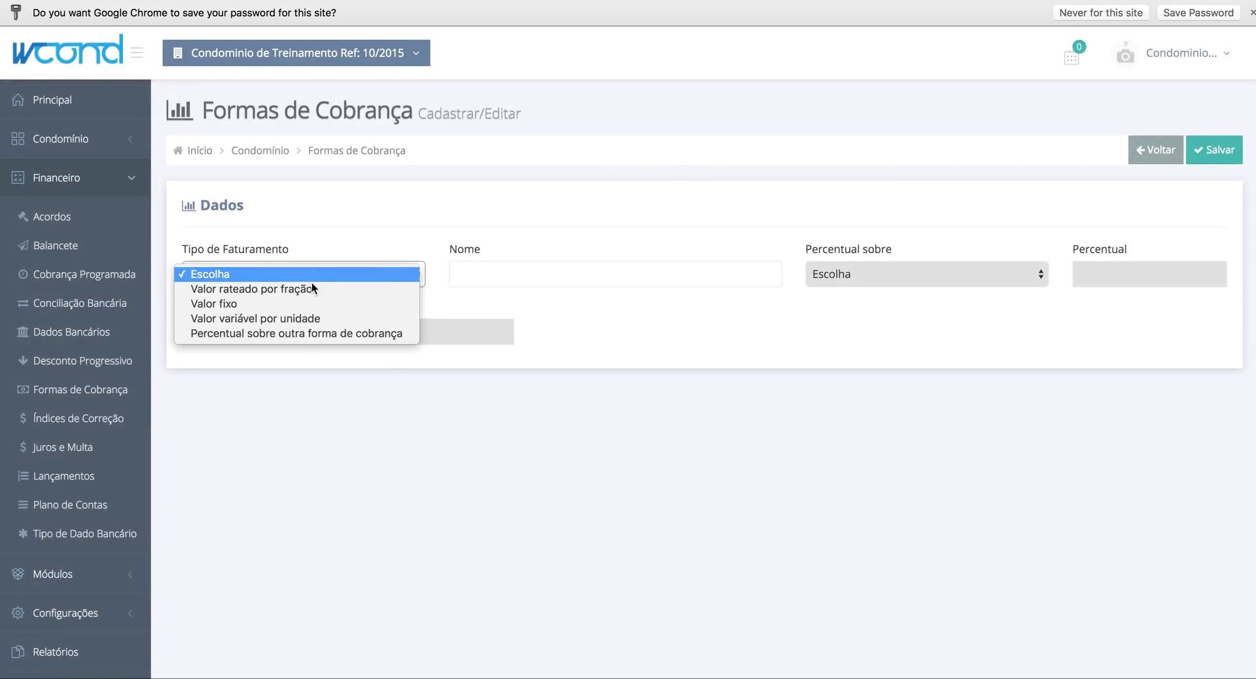
left_click(276, 318)
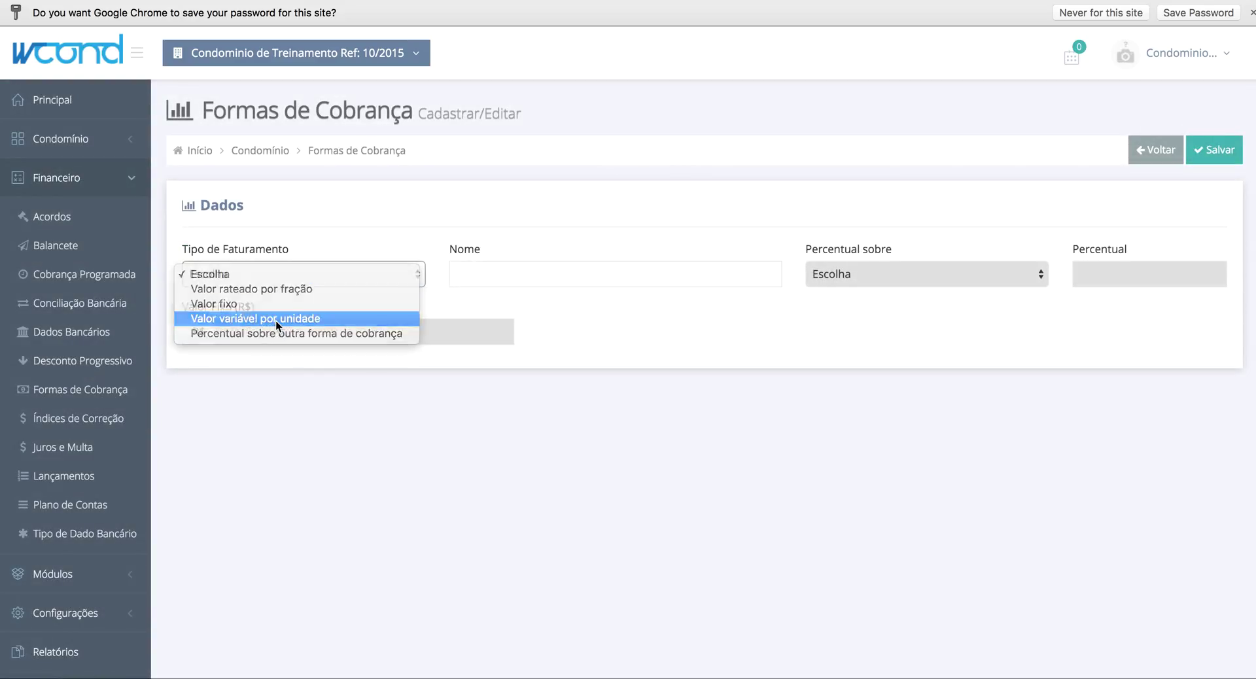
left_click(508, 274)
type("Colabora")
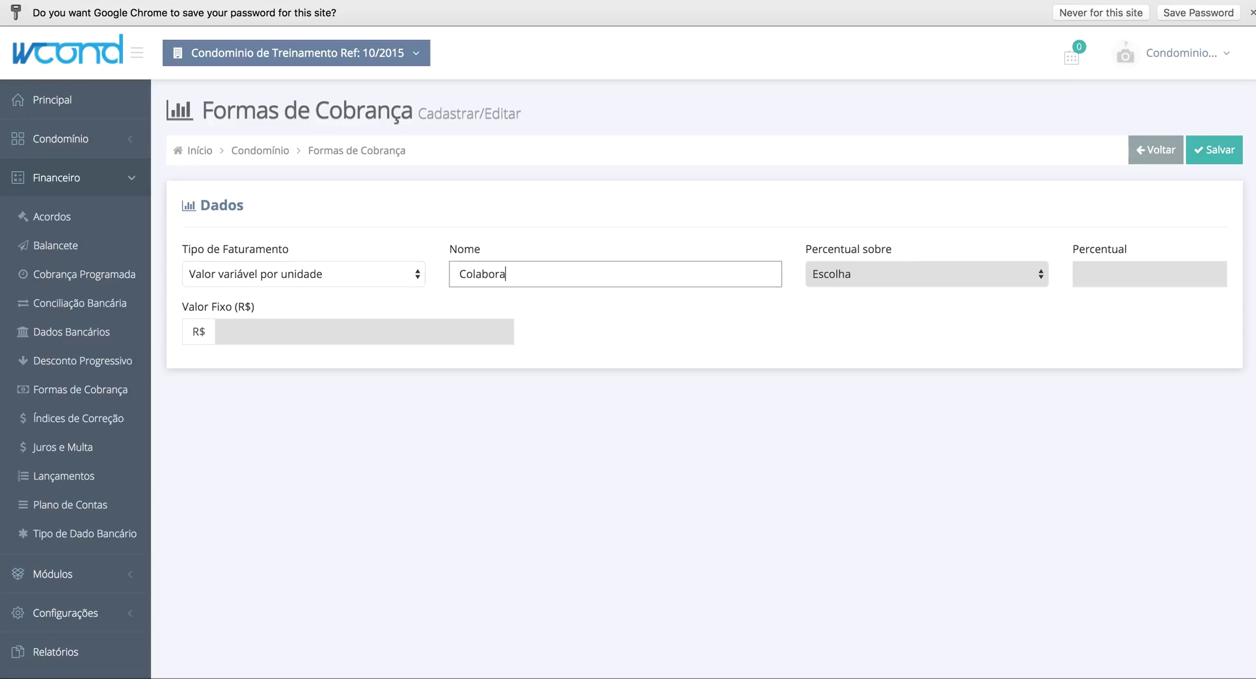
type("ção de Fim de ano")
left_click(549, 274)
key("BackSpace")
type("f")
left_click(717, 307)
left_click(1204, 150)
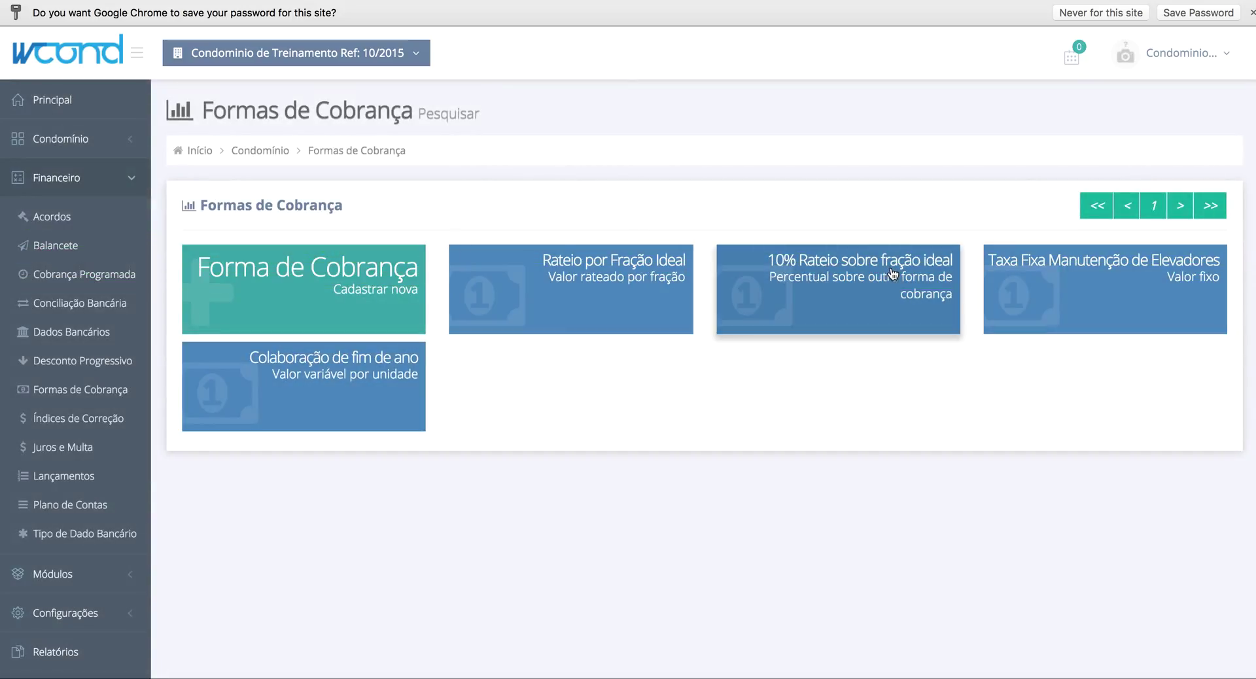
- Open Apartamento 01 from the Condomínio > Unidades list
left_click(44, 185)
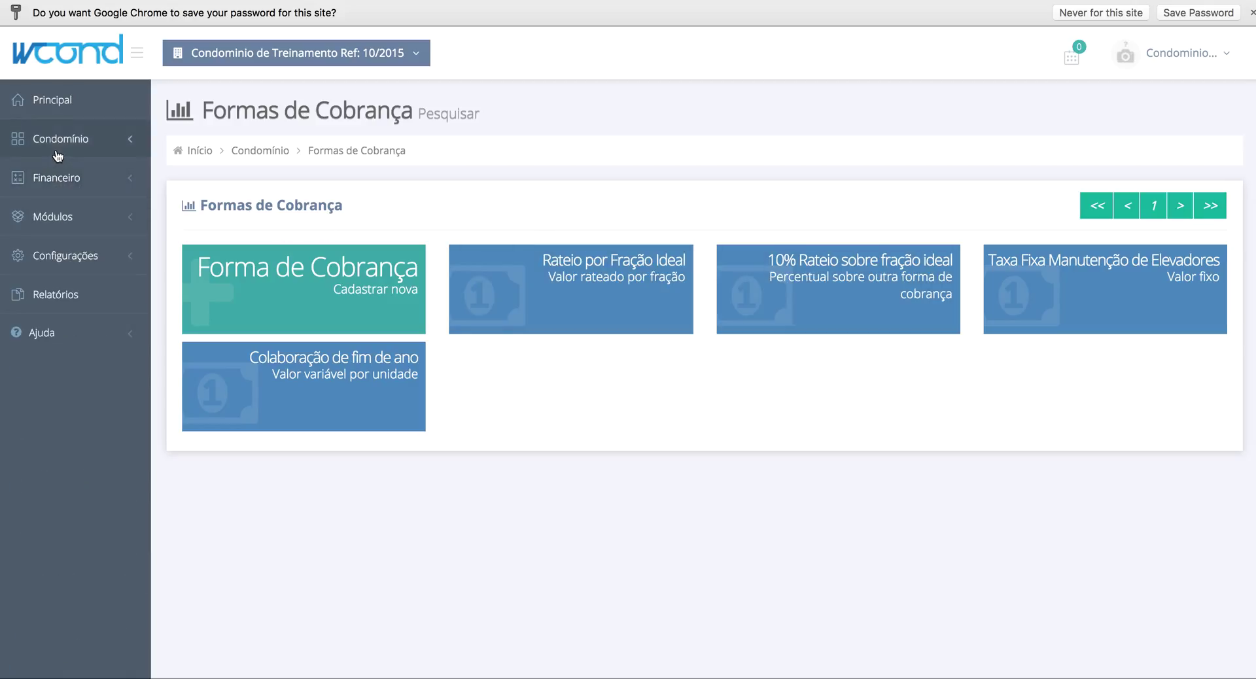
left_click(57, 156)
left_click(68, 352)
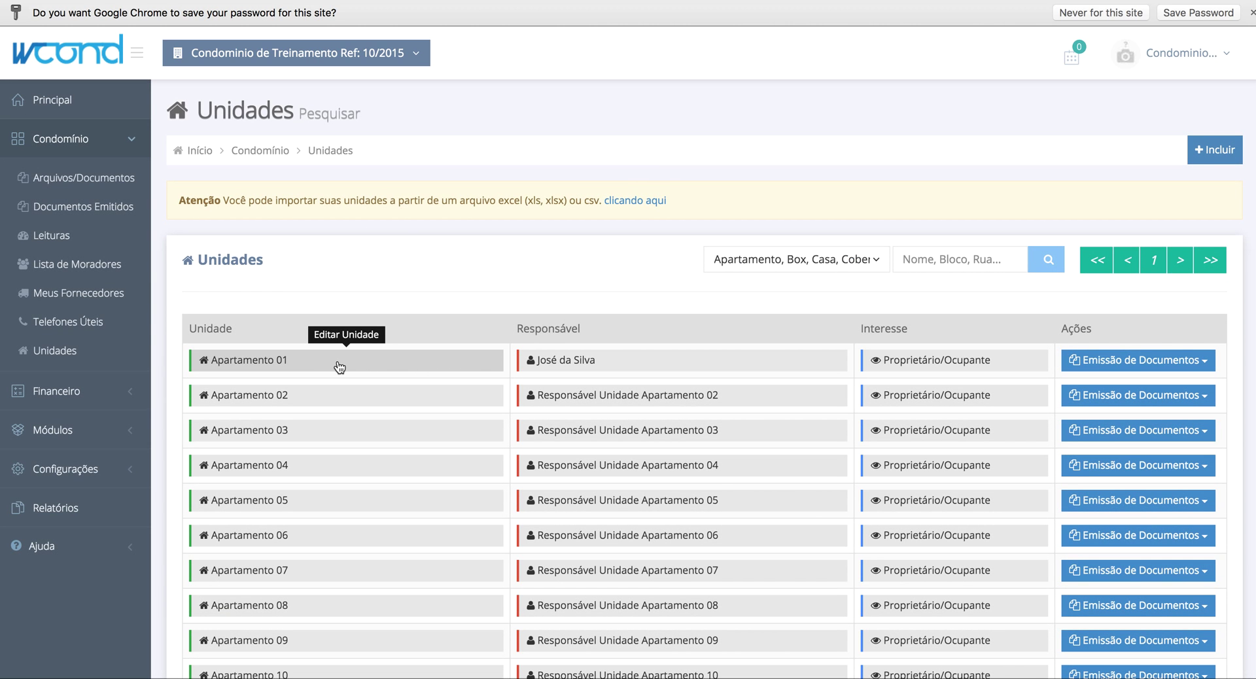
left_click(339, 366)
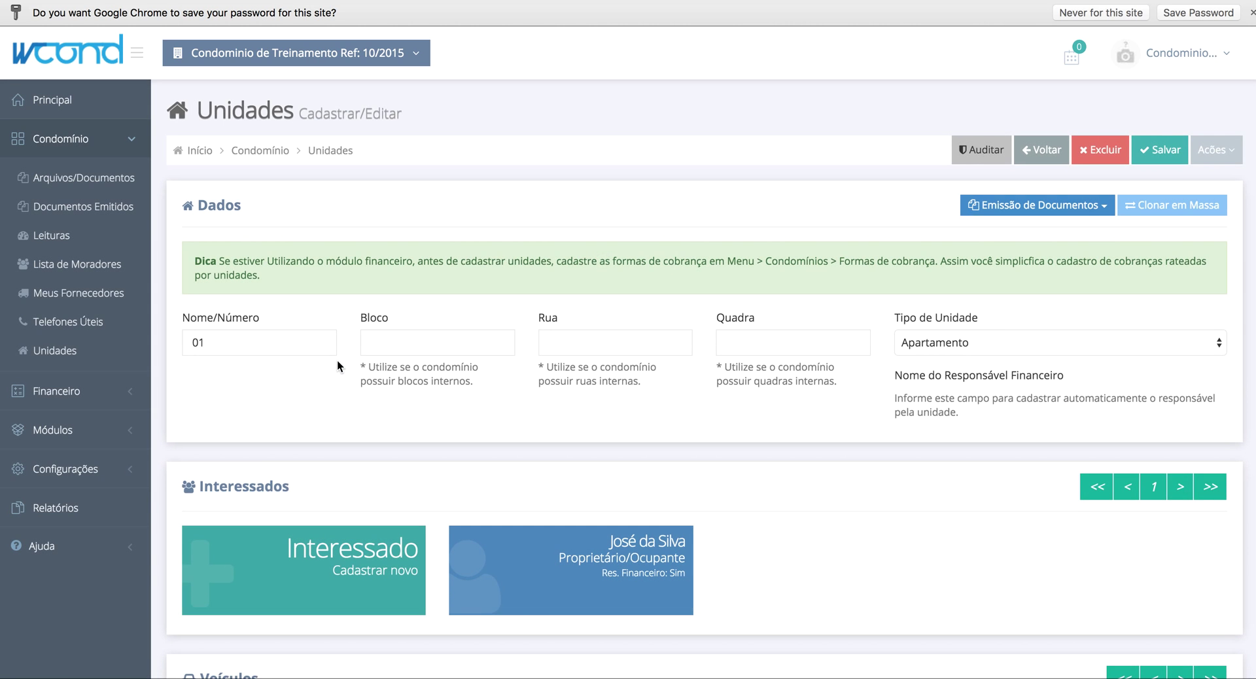
scroll(339, 366, "down", 2)
scroll(337, 367, "down", 13)
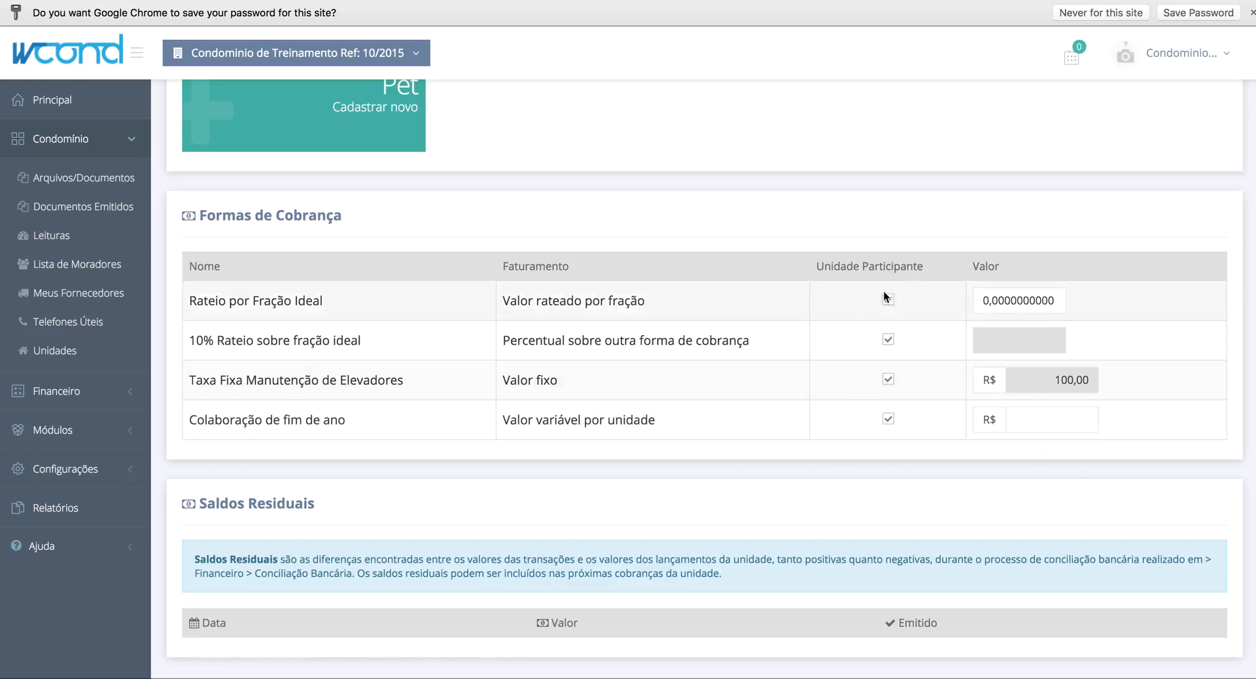
left_click(888, 418)
left_click(1053, 302)
type("0,250")
scroll(1091, 318, "up", 5)
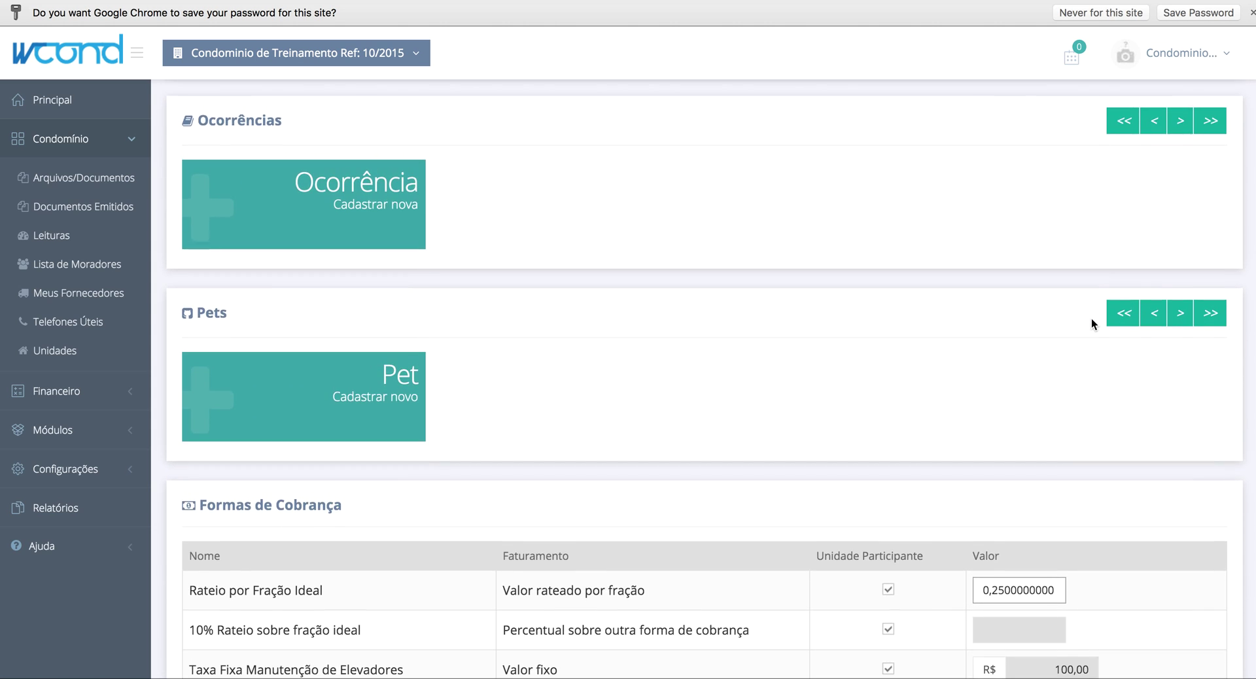
scroll(1091, 318, "down", 5)
left_click(1046, 422)
type("0,50")
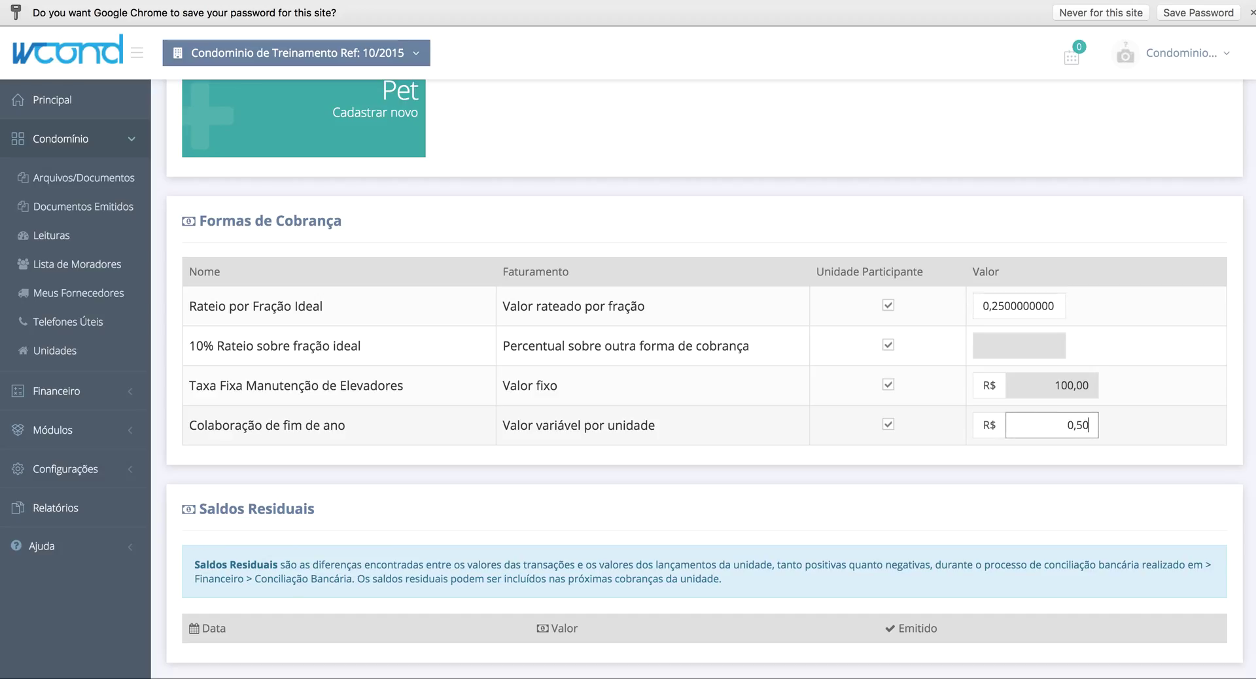
type("00")
scroll(1076, 348, "up", 15)
left_click(1163, 157)
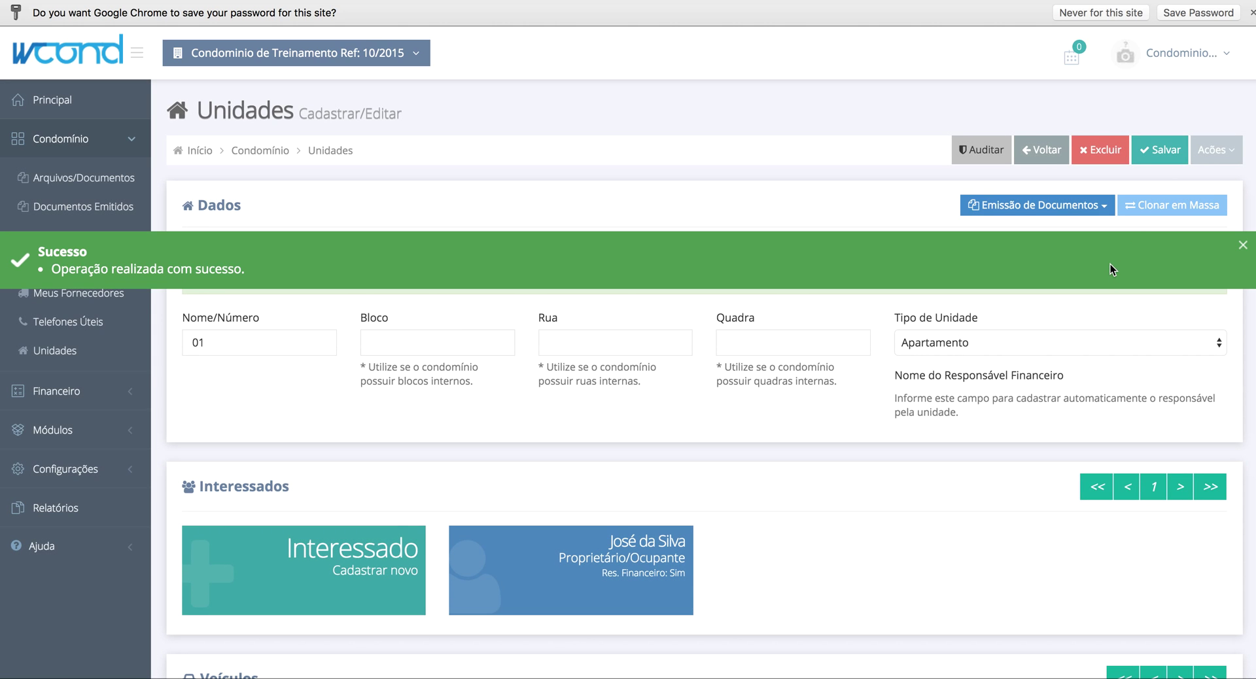
- Go back to the Unidades list
scroll(692, 457, "down", 15)
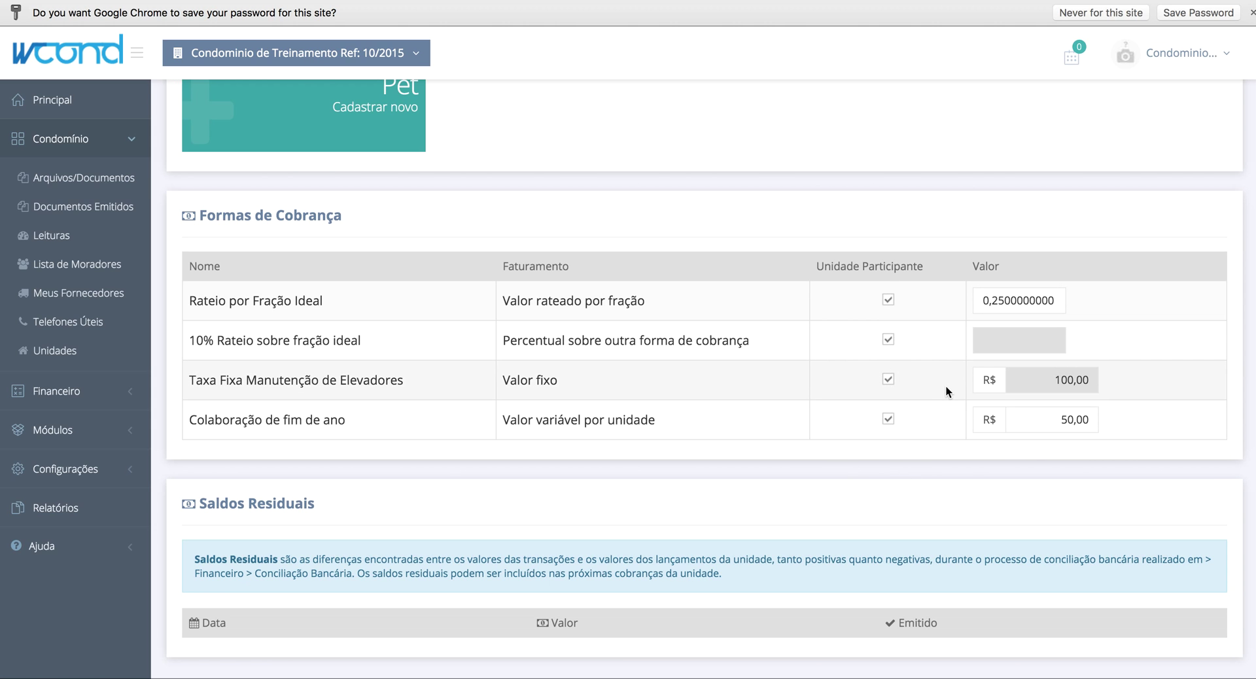
scroll(946, 391, "up", 1)
scroll(946, 386, "up", 15)
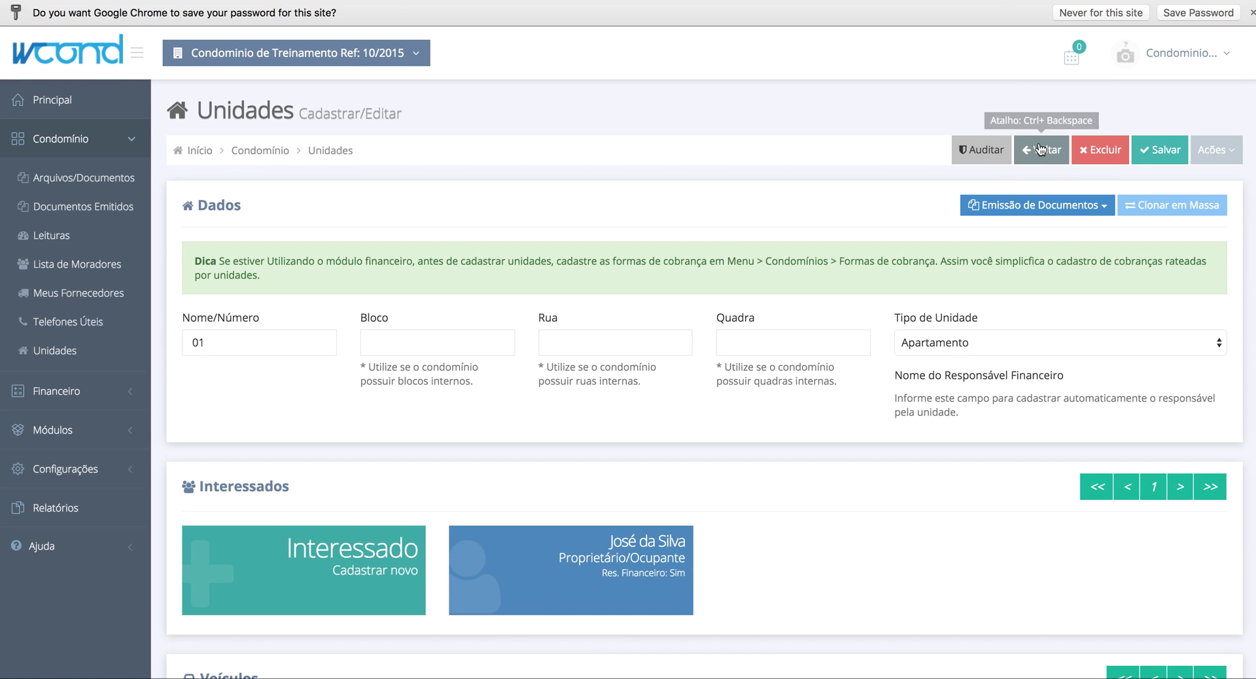
left_click(1039, 150)
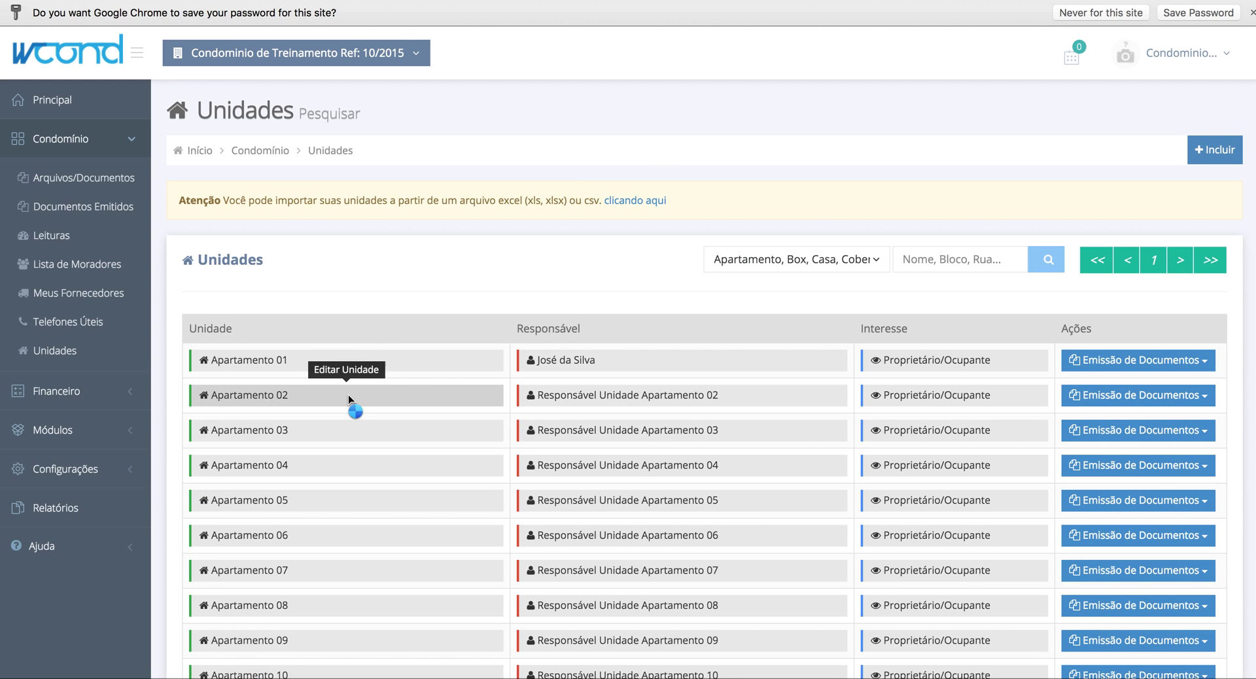
left_click(348, 395)
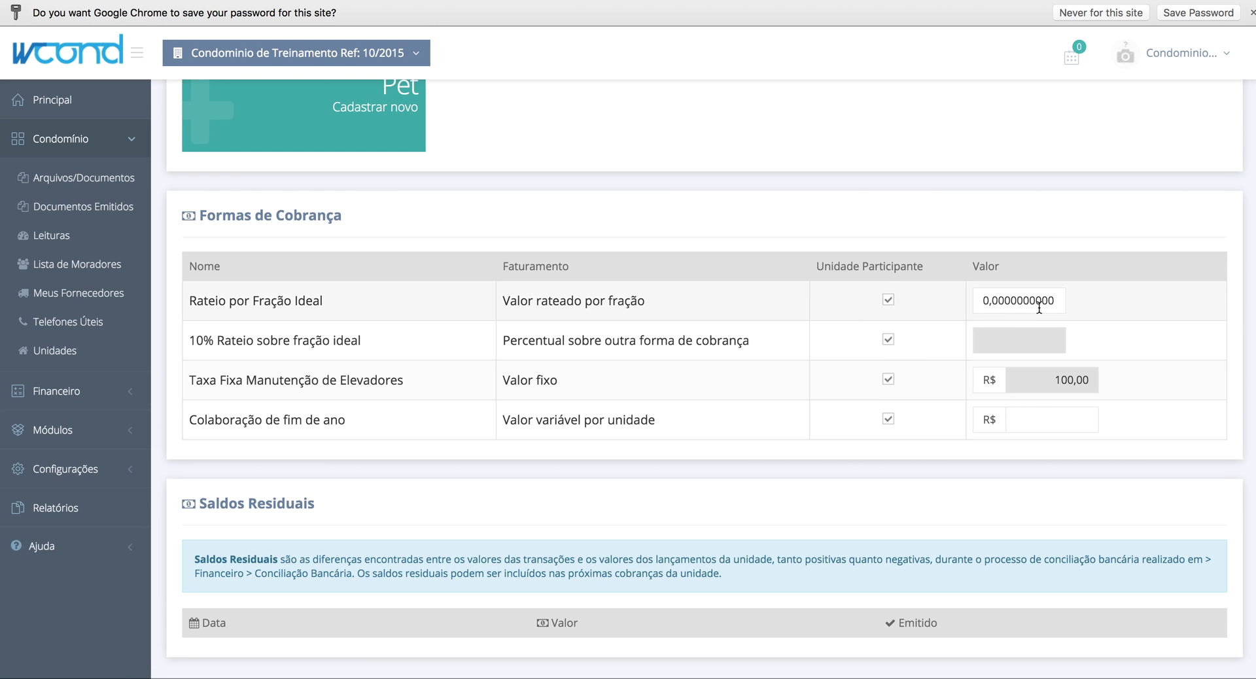
left_click(1061, 298)
type("2500000000")
left_click(1080, 420)
type("2500")
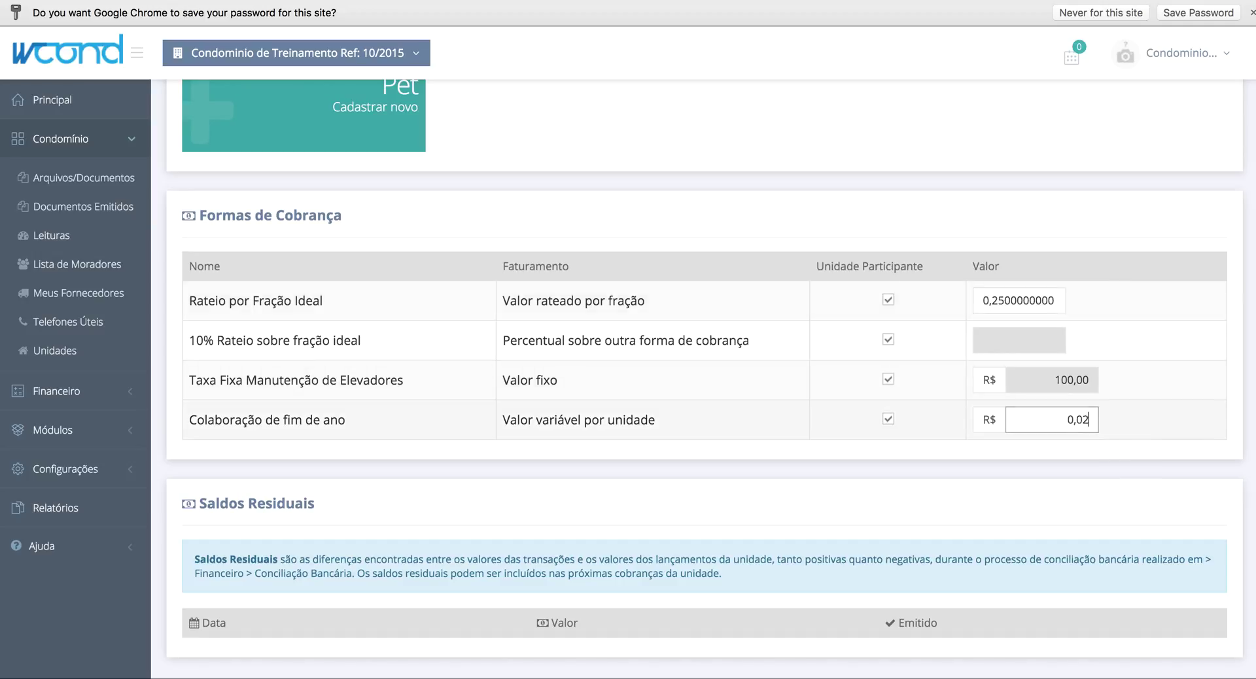
scroll(1091, 399, "up", 15)
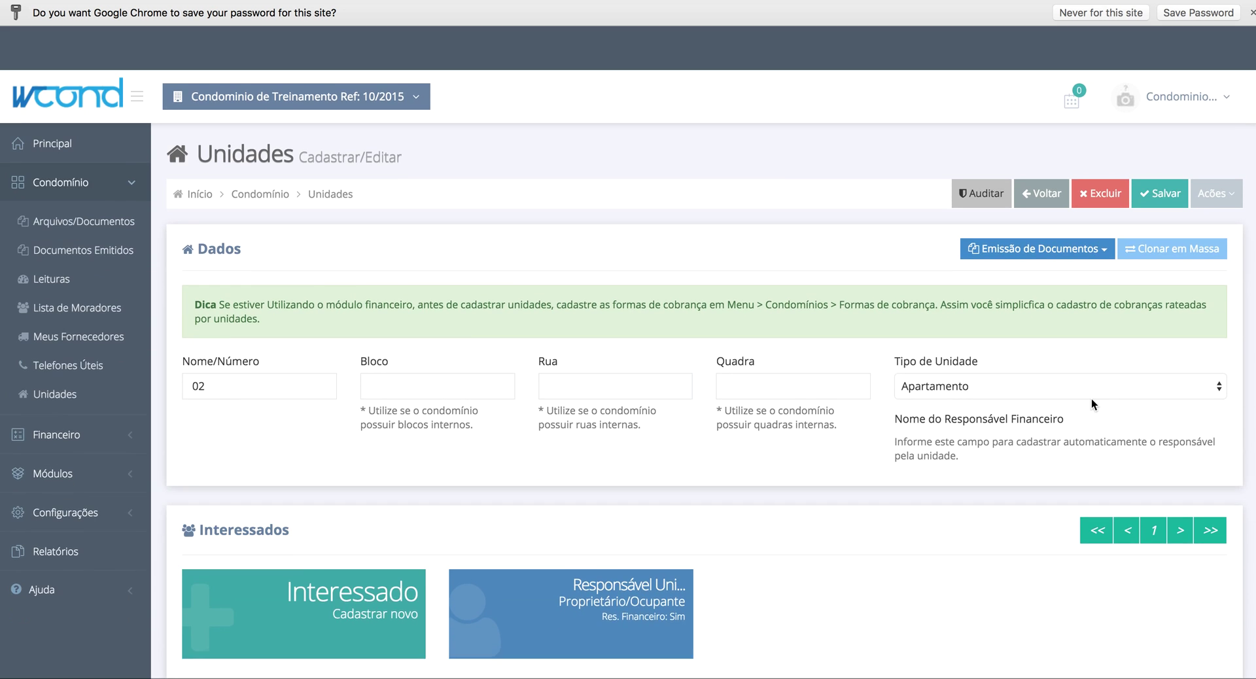
left_click(1157, 148)
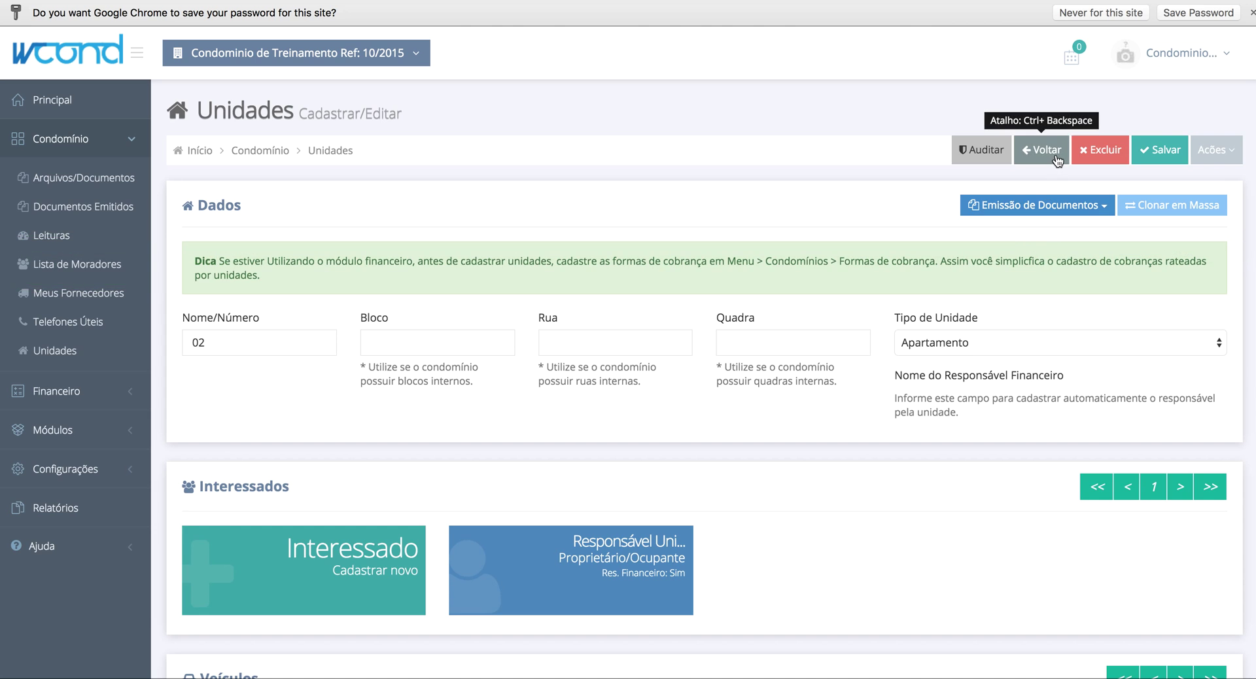
left_click(1054, 154)
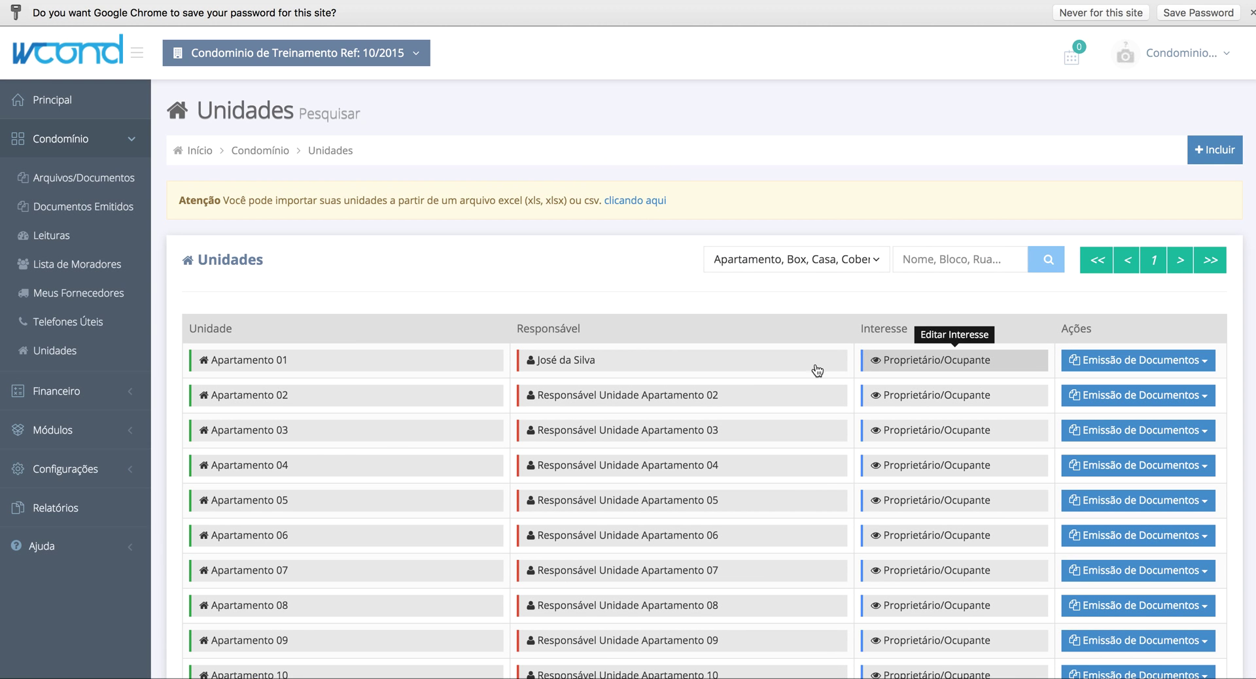
left_click(320, 432)
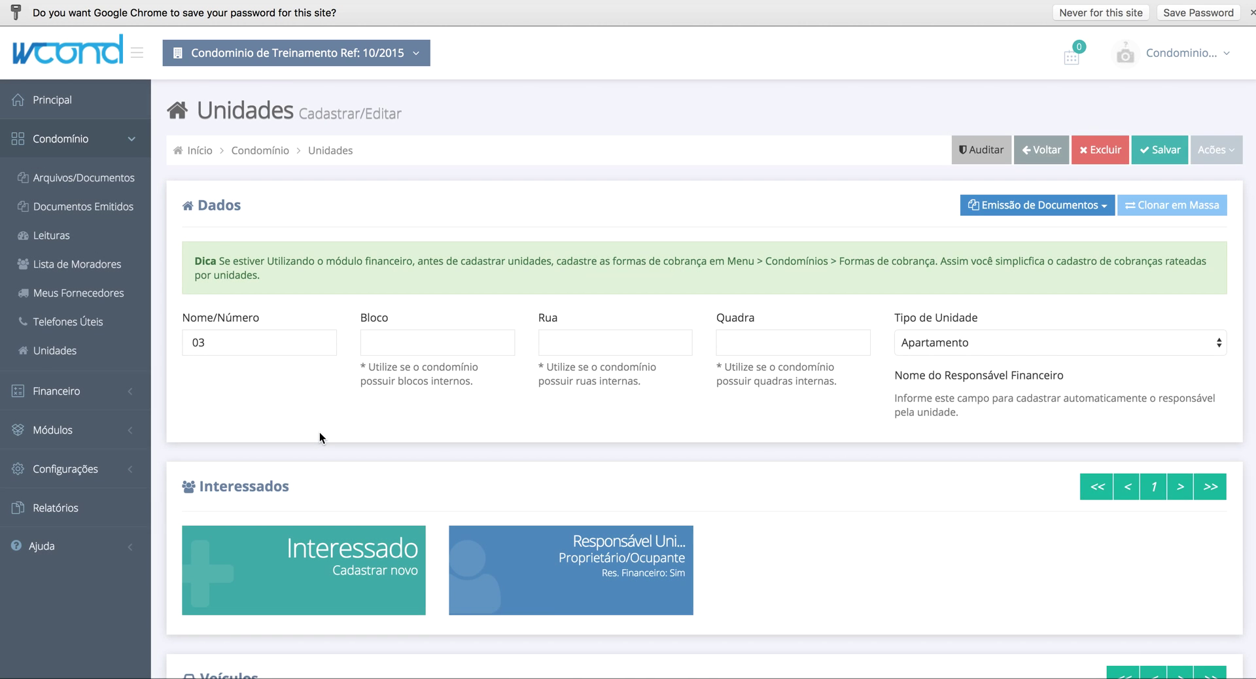
scroll(319, 432, "down", 15)
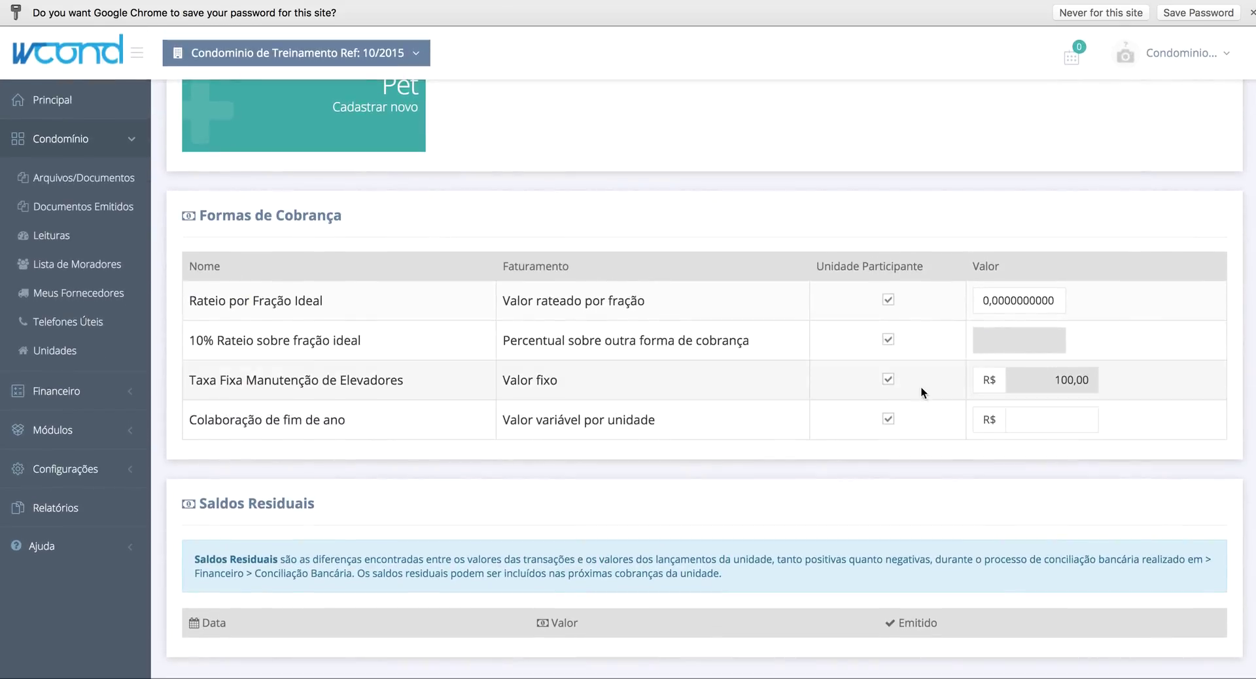
left_click(1056, 294)
type("2500000000")
left_click(1067, 418)
type("5500")
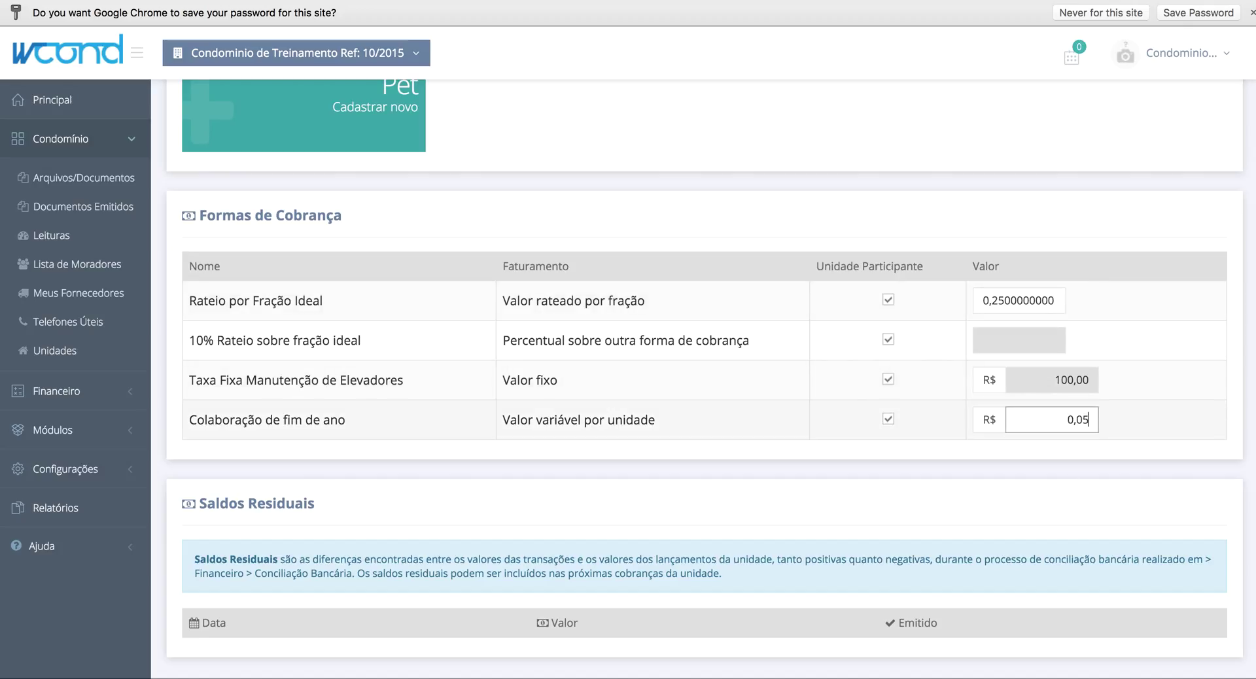
scroll(1212, 260, "up", 15)
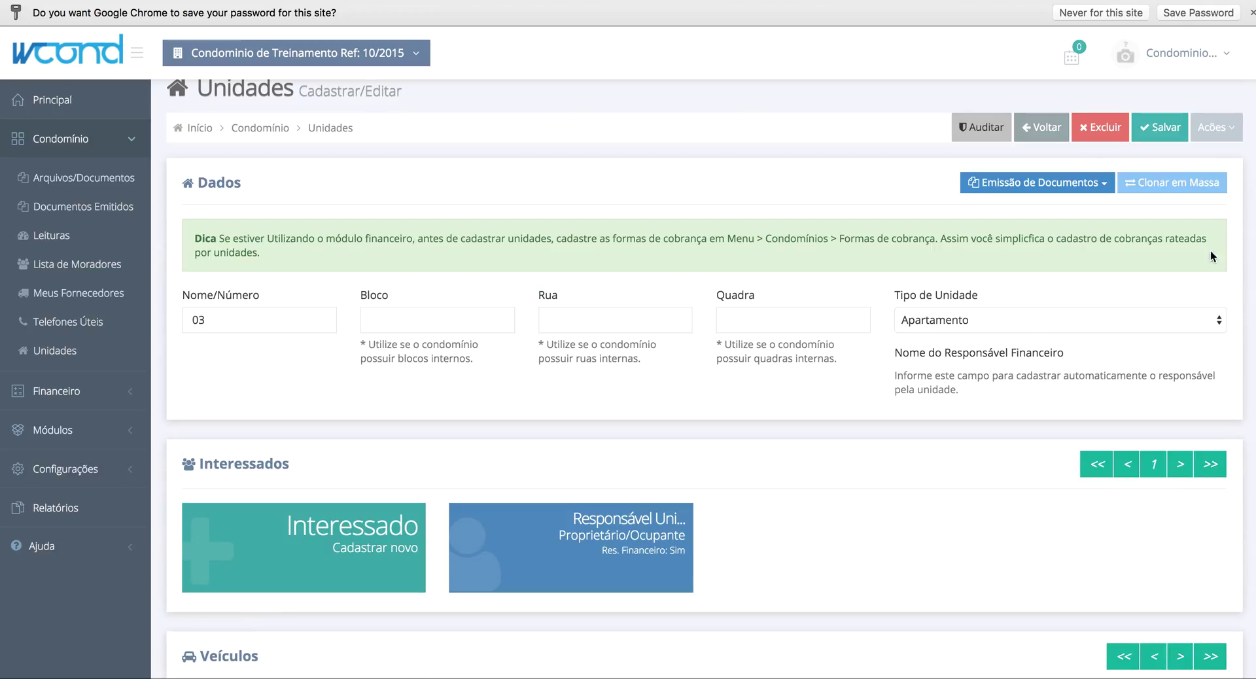
left_click(1156, 126)
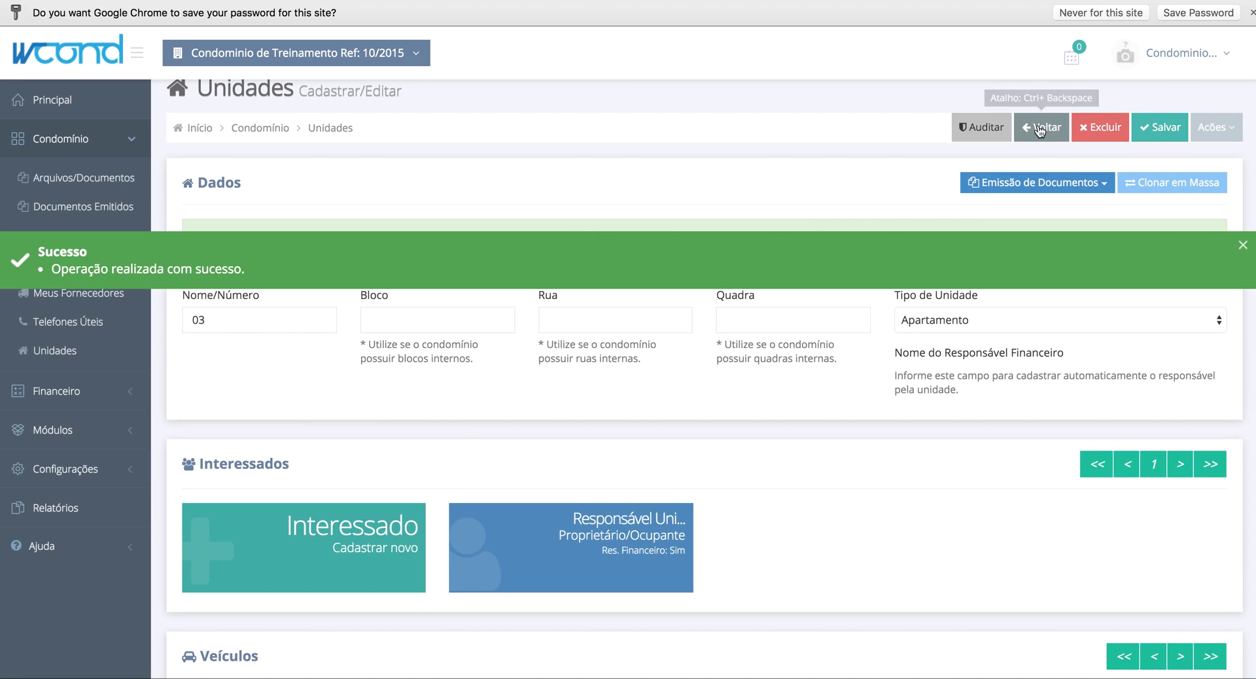
left_click(1035, 125)
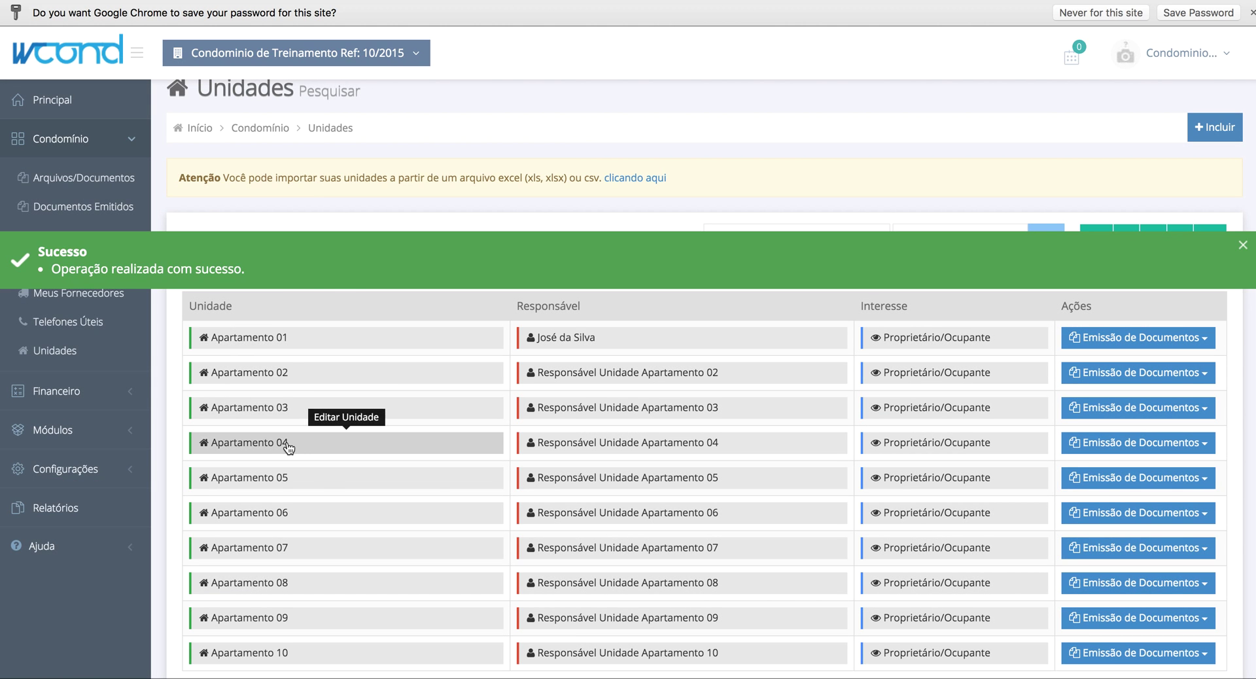
- Set Apartamento 04's ideal fraction to 0,25, enter its year-end contribution, and save
left_click(287, 443)
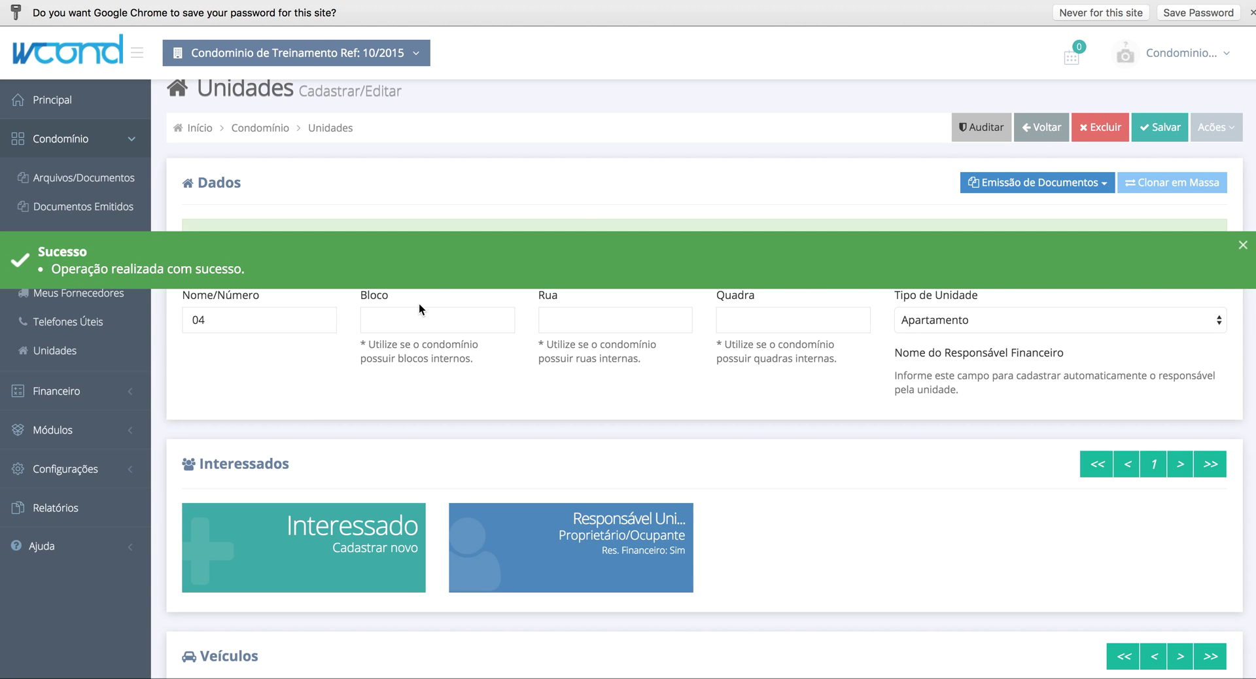
scroll(848, 499, "down", 15)
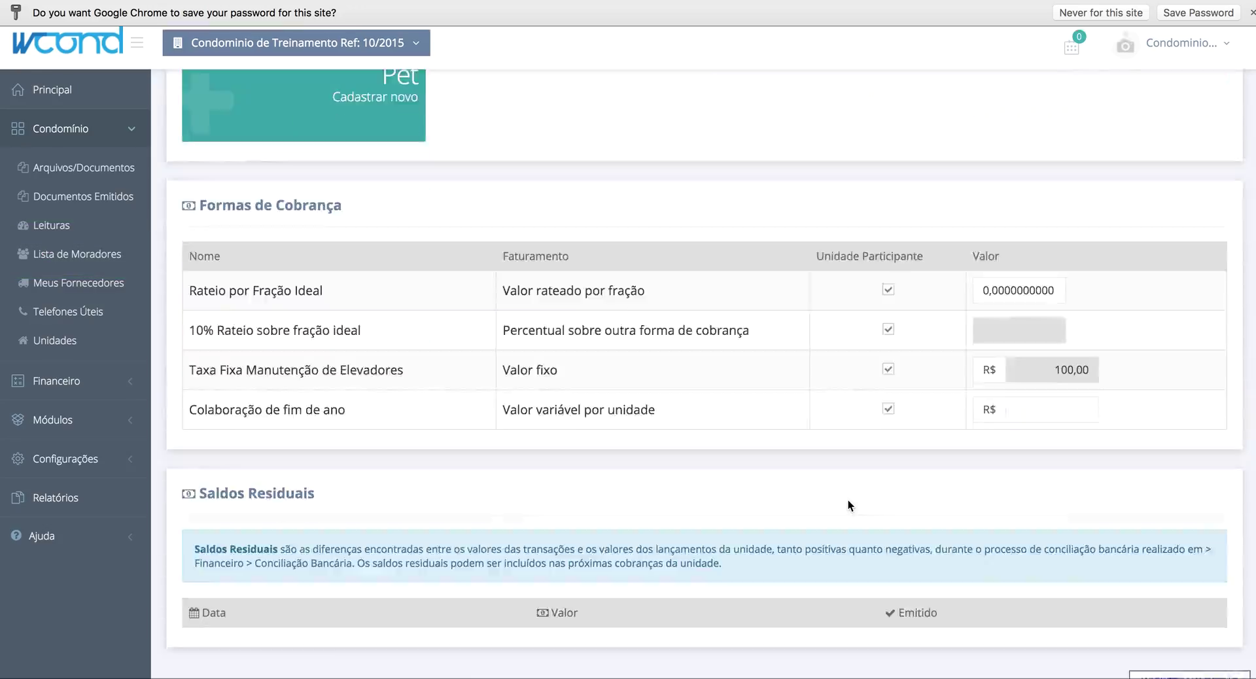
left_click(1065, 301)
type("0,00025")
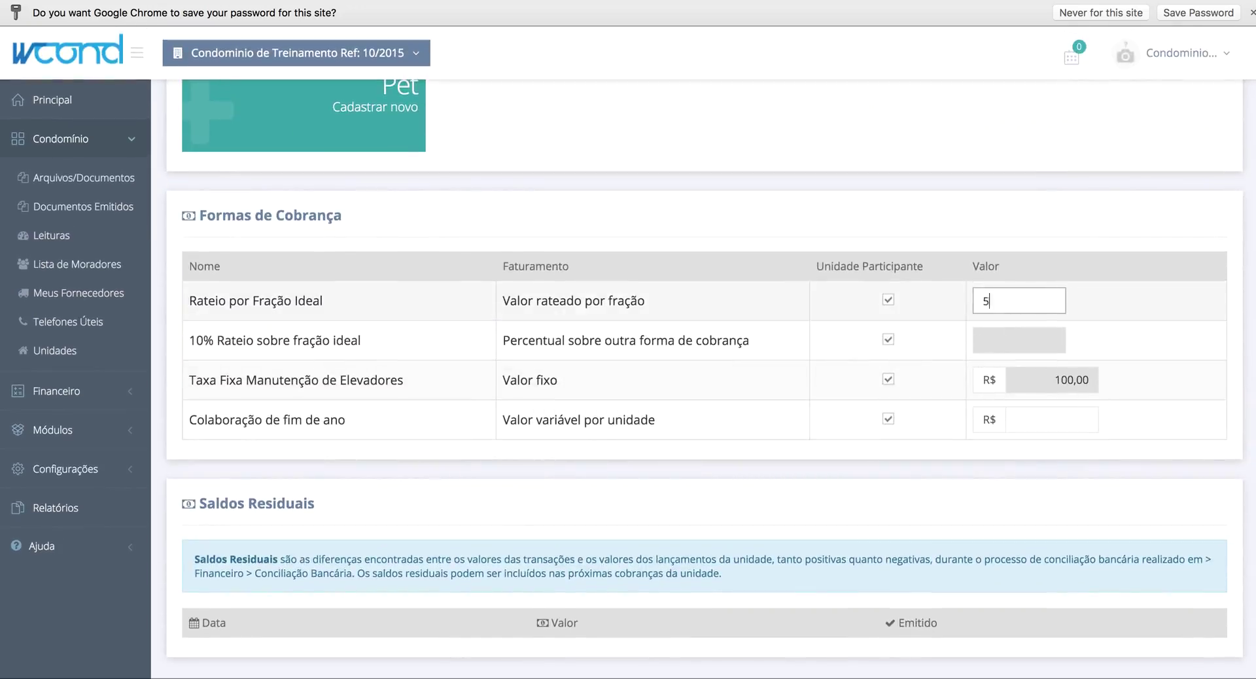
key("BackSpace")
key("BackSpace")
key("BackSpace")
key("BackSpace")
key("BackSpace")
type("2500000000")
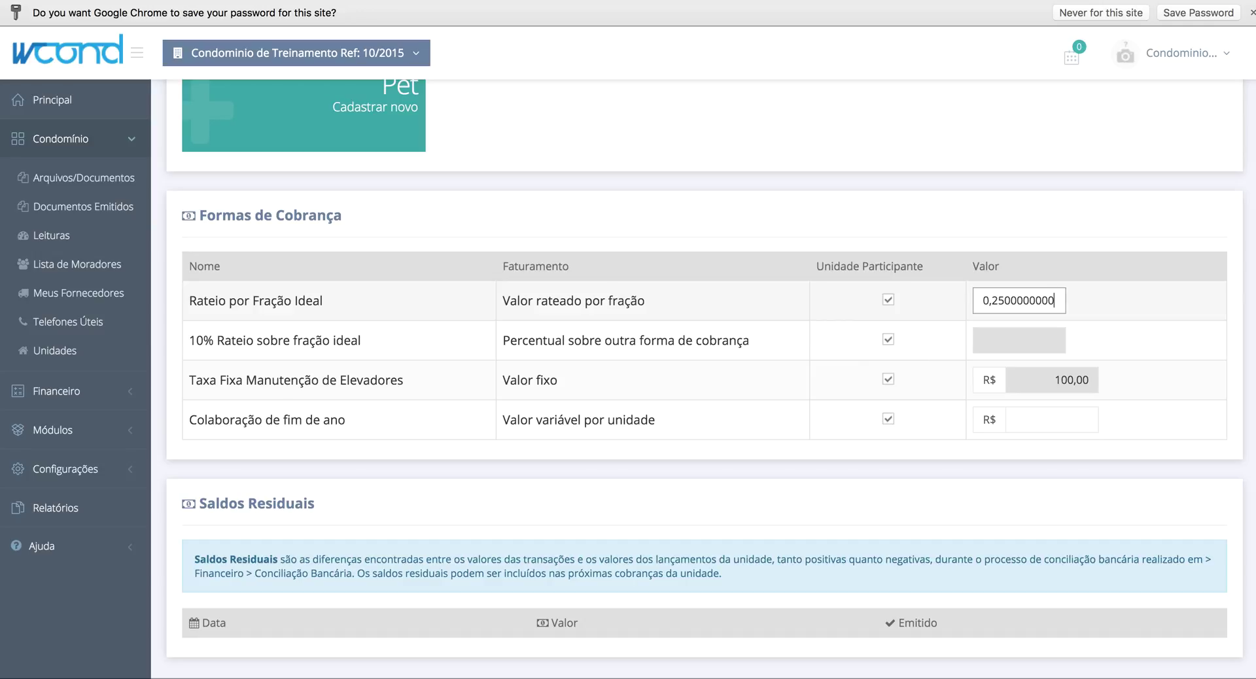
left_click(1054, 413)
type("1")
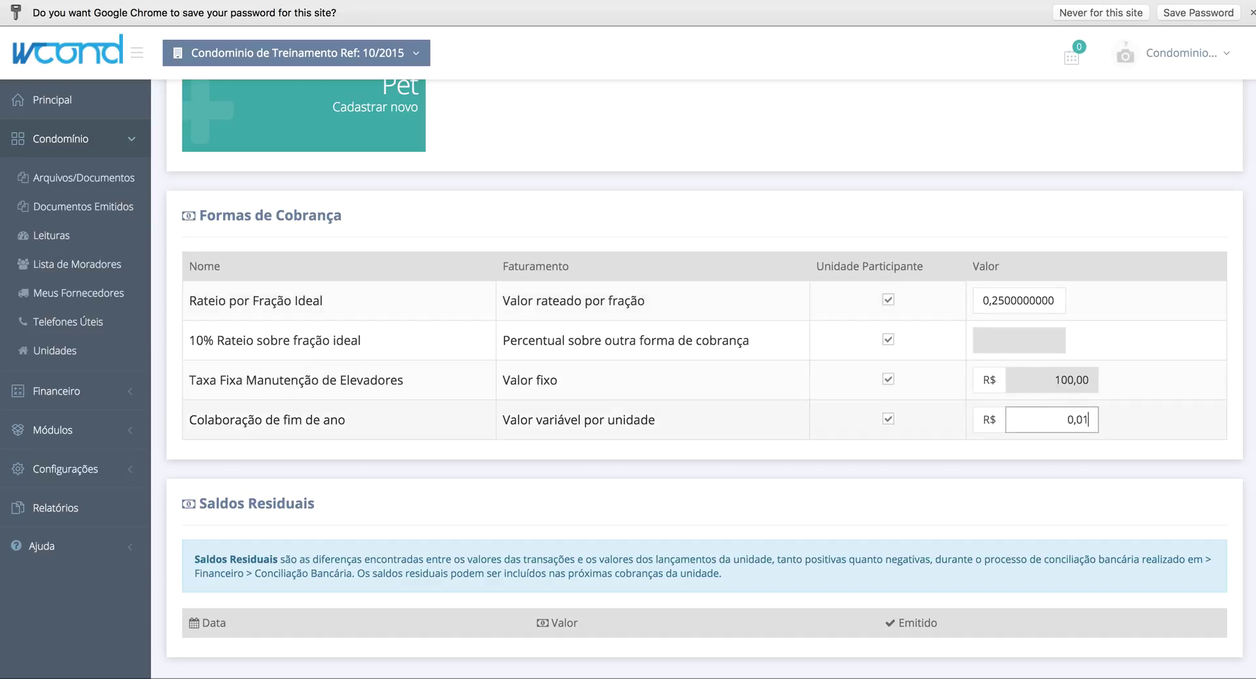
type("0,00")
left_click(1183, 424)
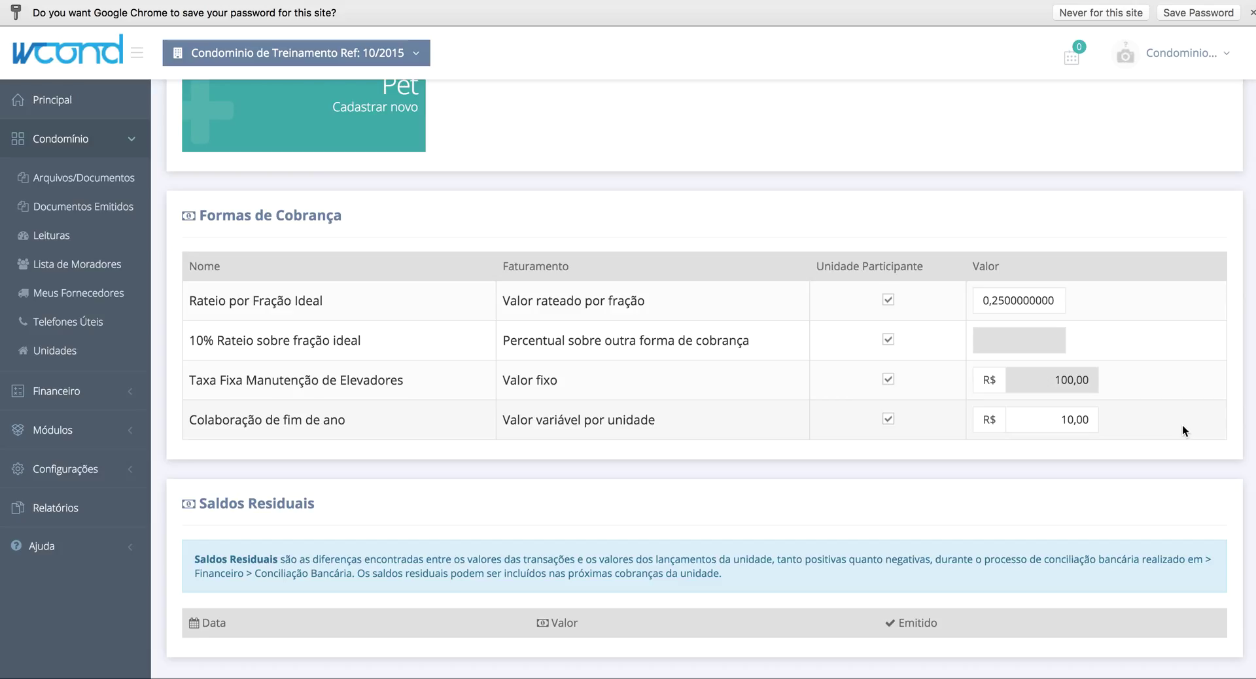
left_click(1097, 419)
key("BackSpace")
key("BackSpace")
key("BackSpace")
scroll(1141, 222, "up", 10)
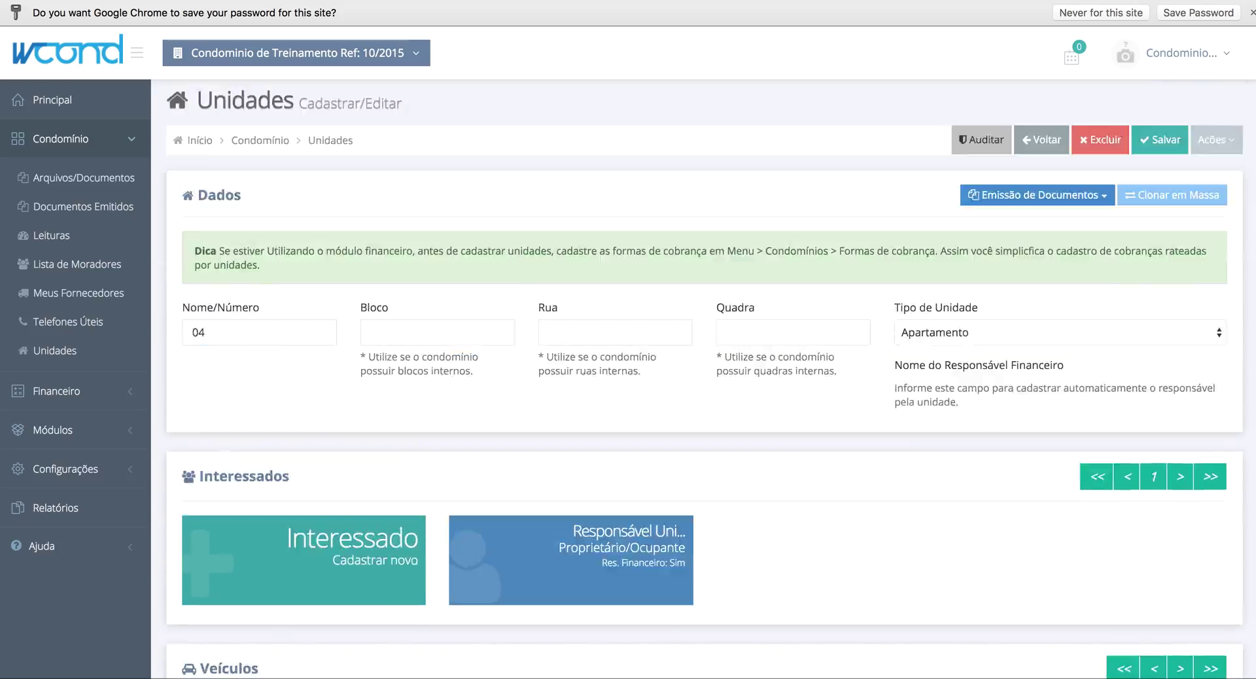
left_click(1156, 149)
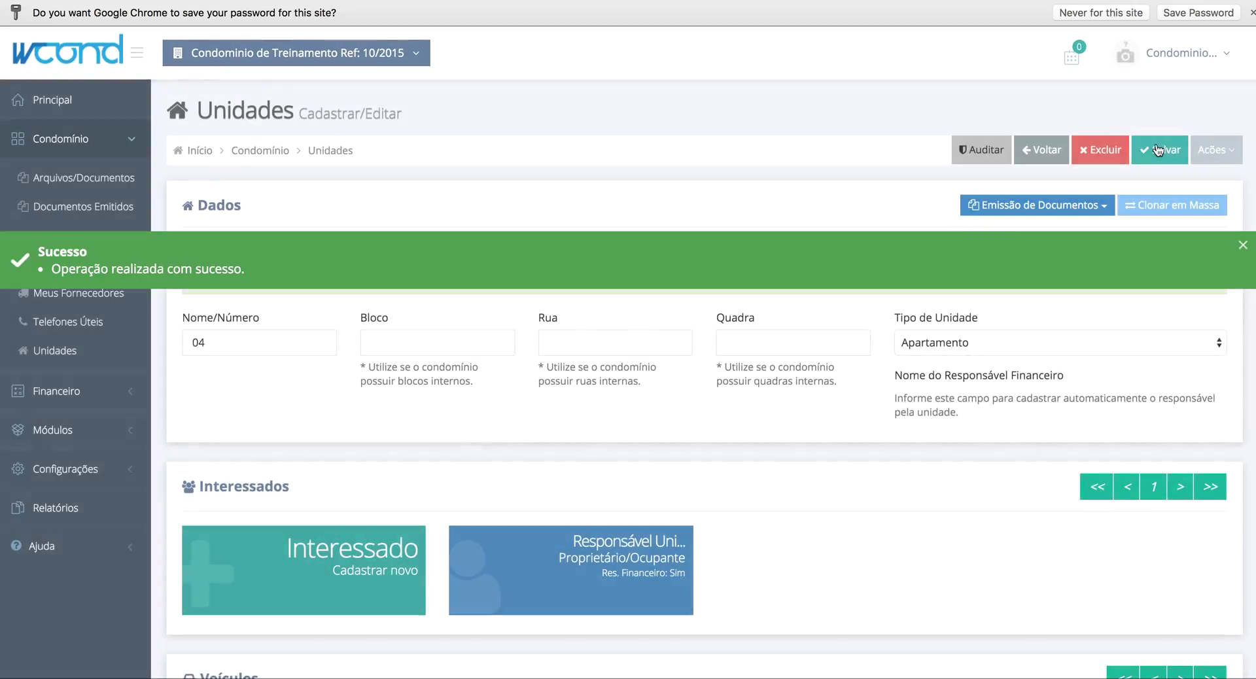
left_click(925, 264)
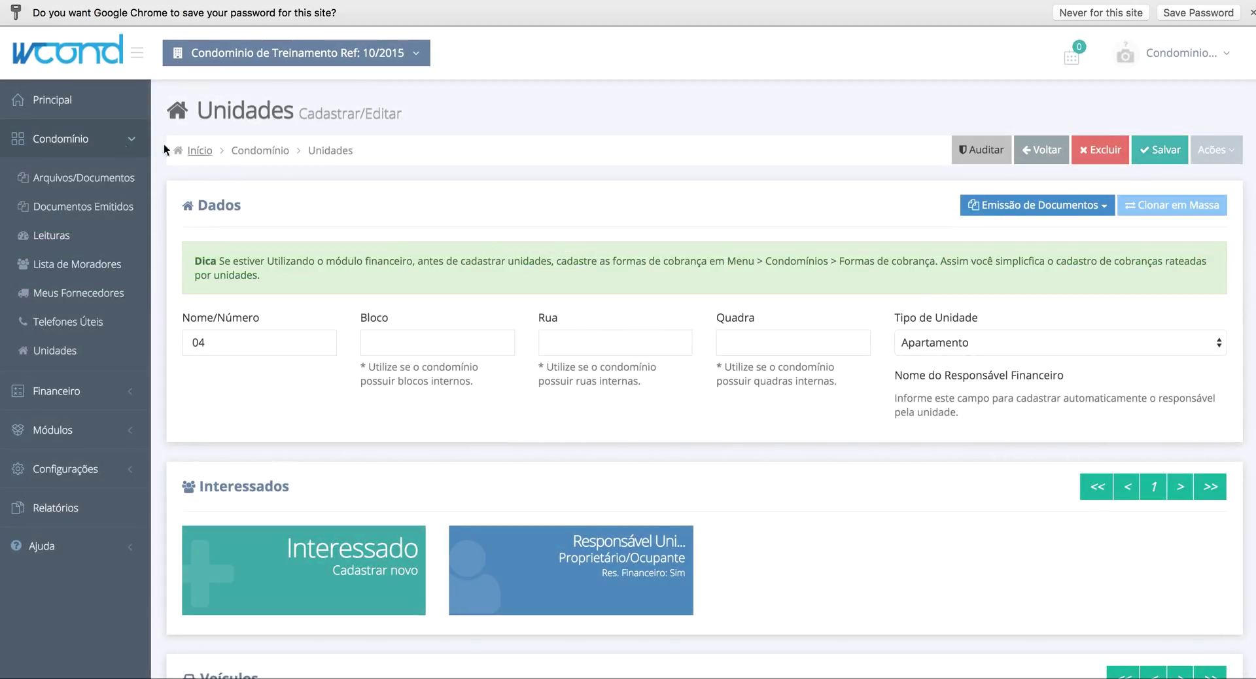
- Open Relatórios and filter the report to units 01, 02, 03 and 04
left_click(83, 145)
left_click(74, 293)
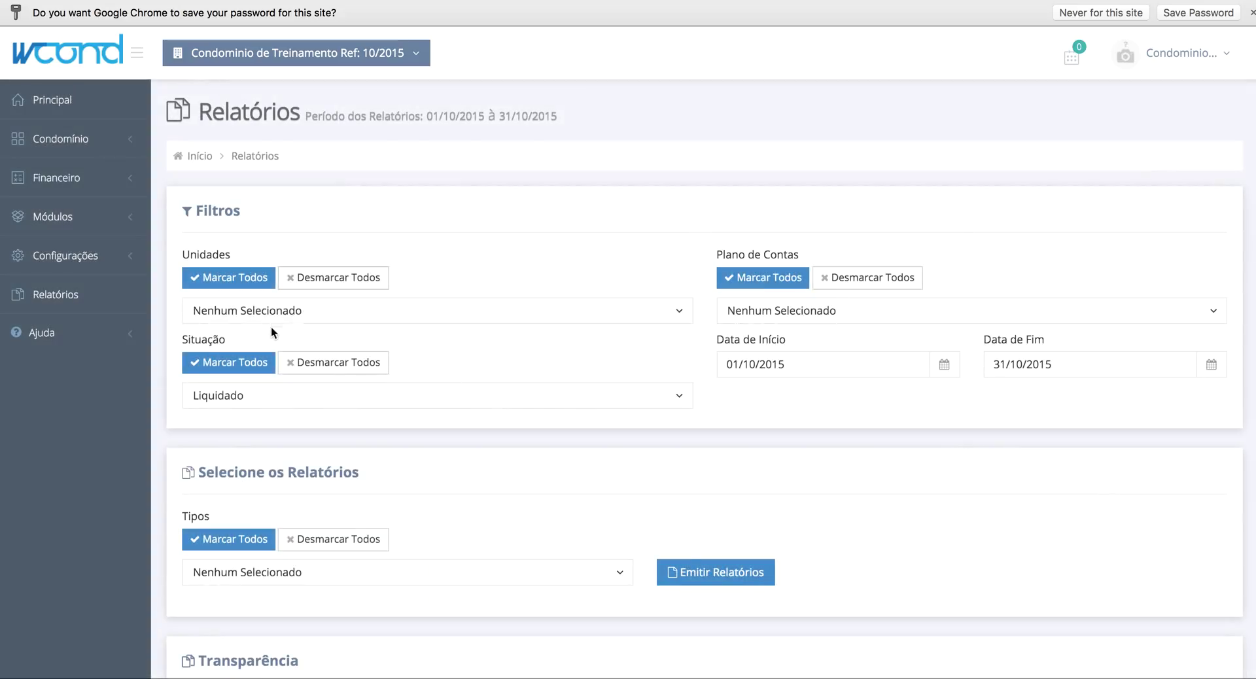
left_click(274, 316)
left_click(270, 334)
left_click(257, 364)
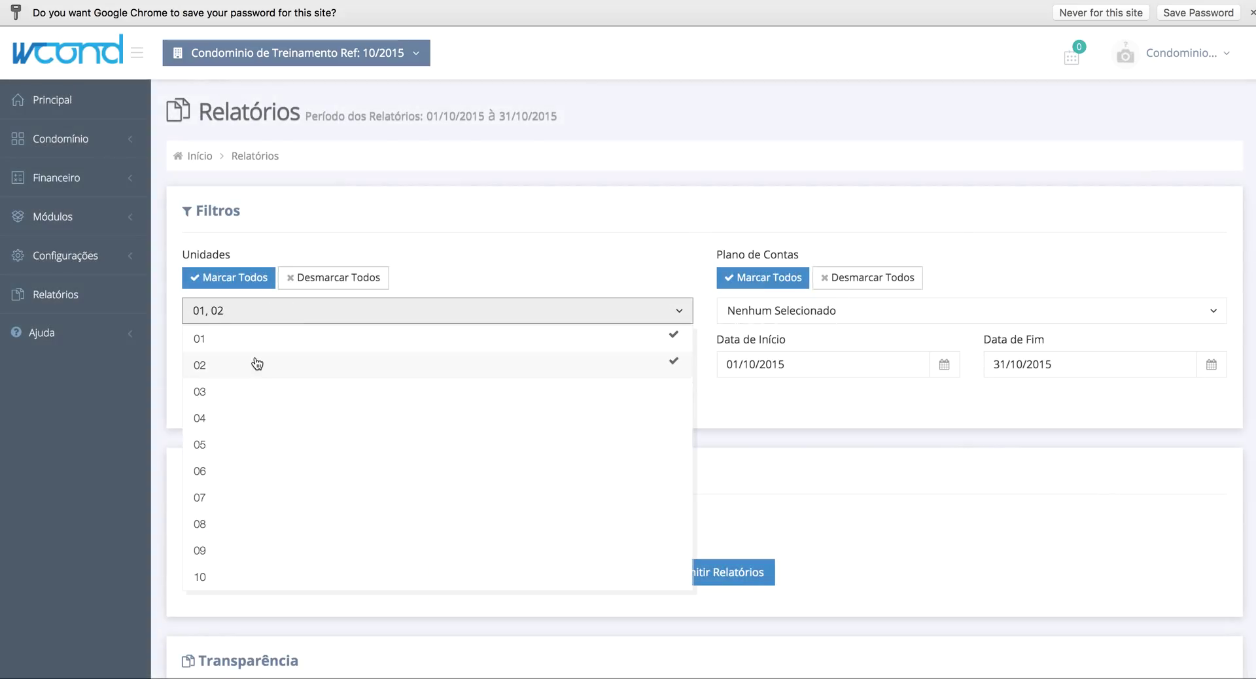
left_click(243, 393)
left_click(245, 419)
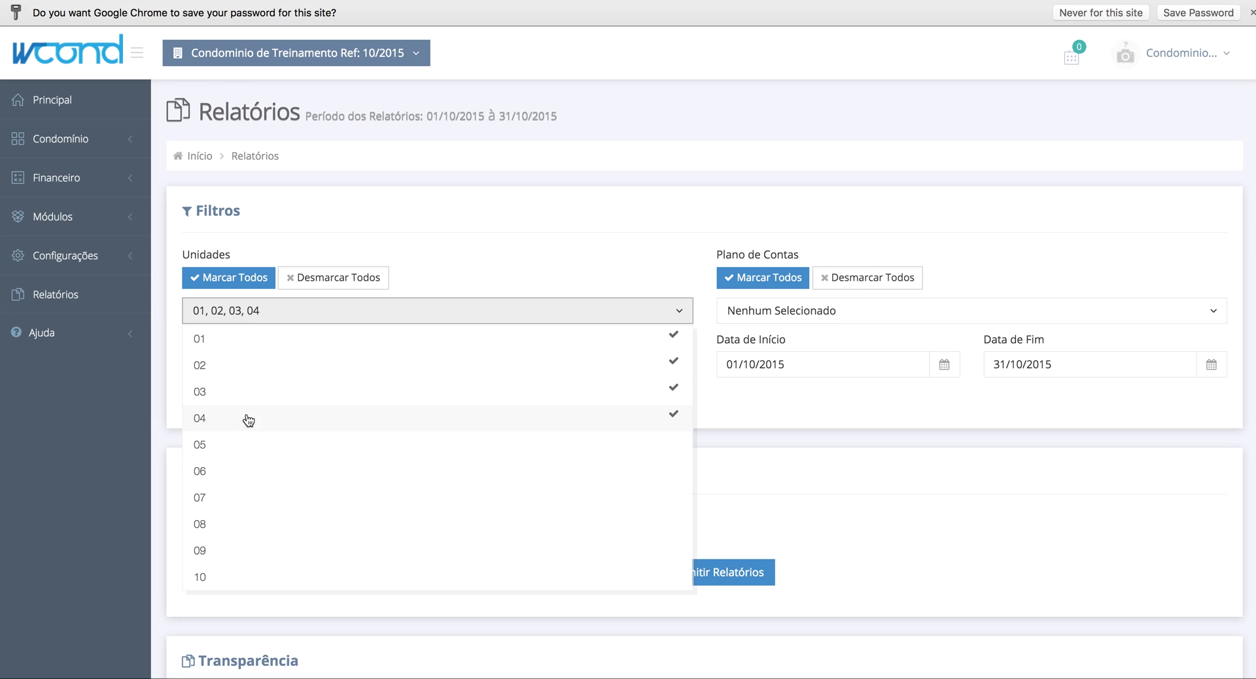
left_click(568, 231)
- Mark all Plano de Contas accounts and choose the 'Formas de Cobrança por Unidade' report type
scroll(730, 262, "down", 3)
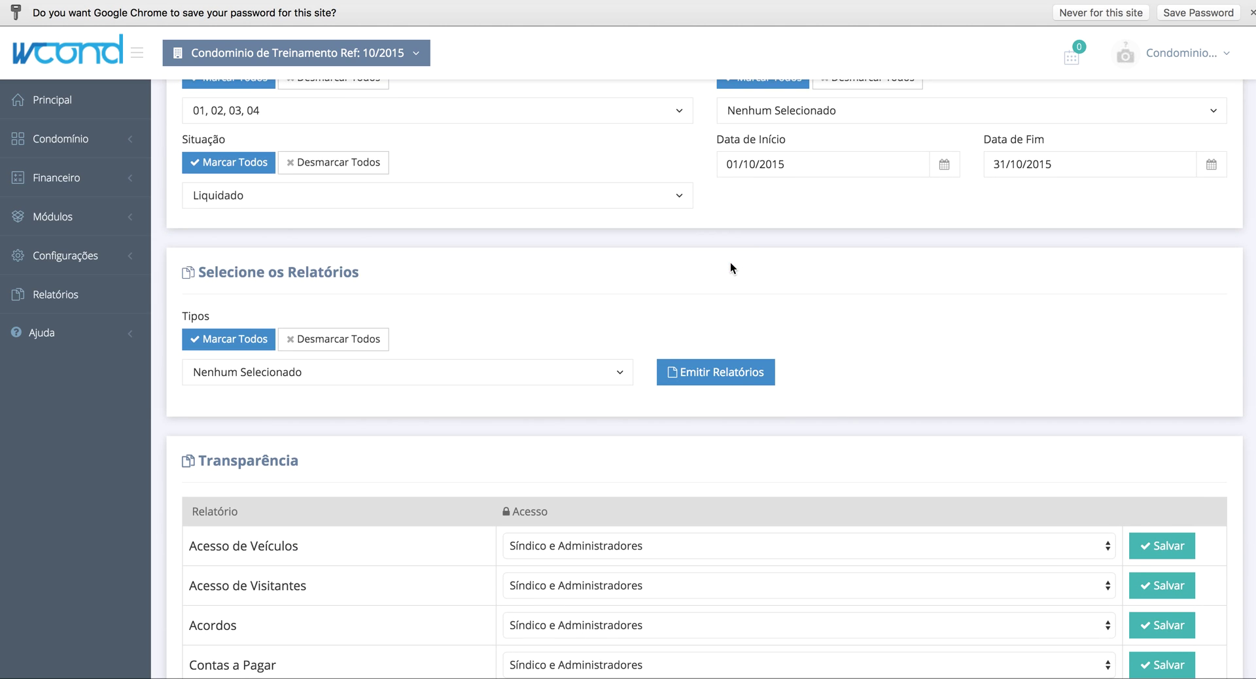
scroll(730, 262, "up", 2)
left_click(746, 191)
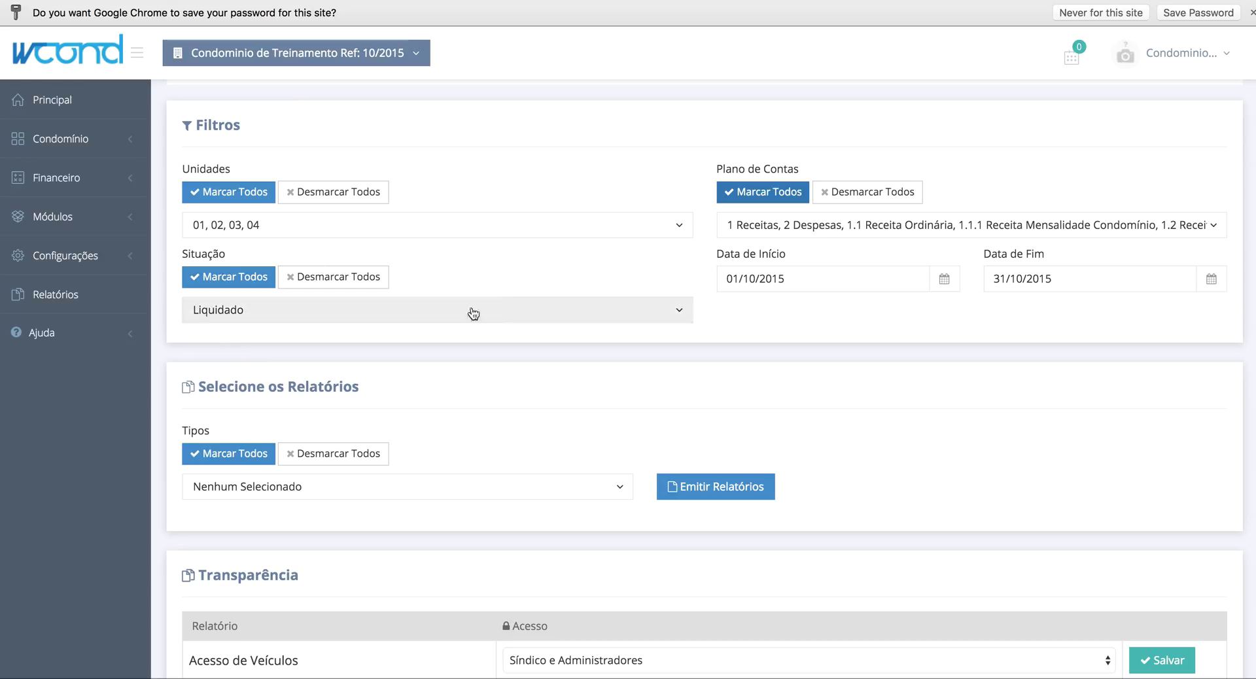
scroll(705, 285, "down", 1)
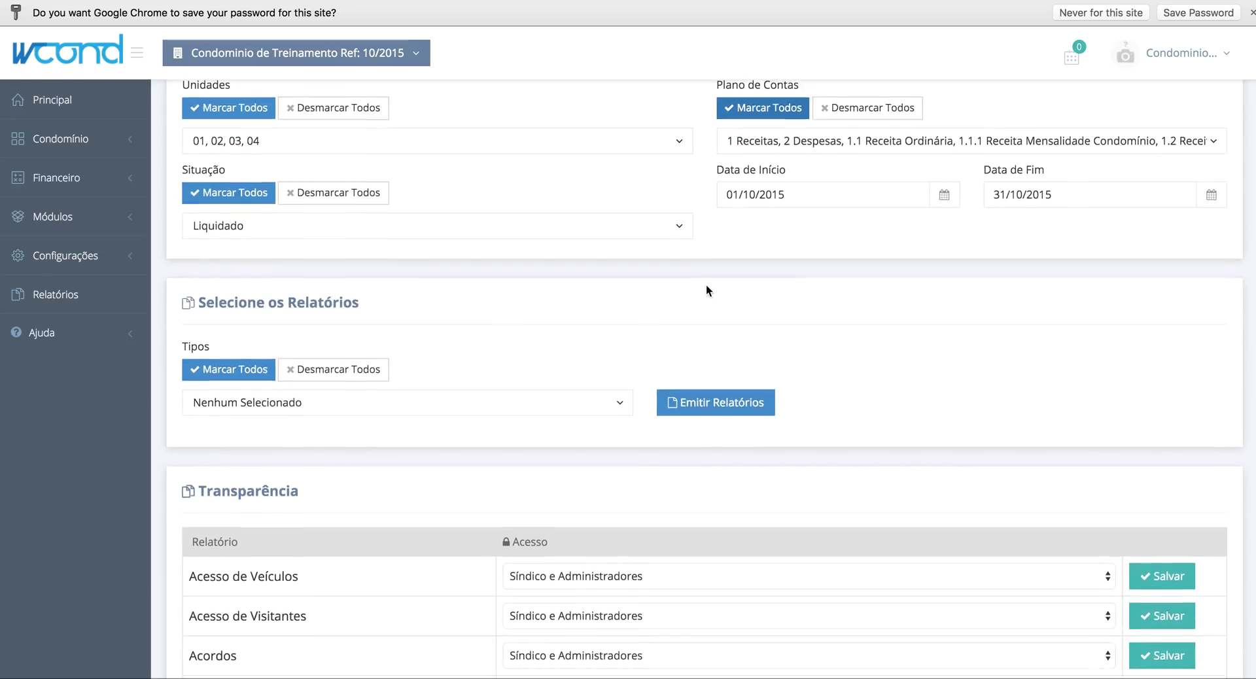
left_click(484, 411)
scroll(482, 412, "down", 3)
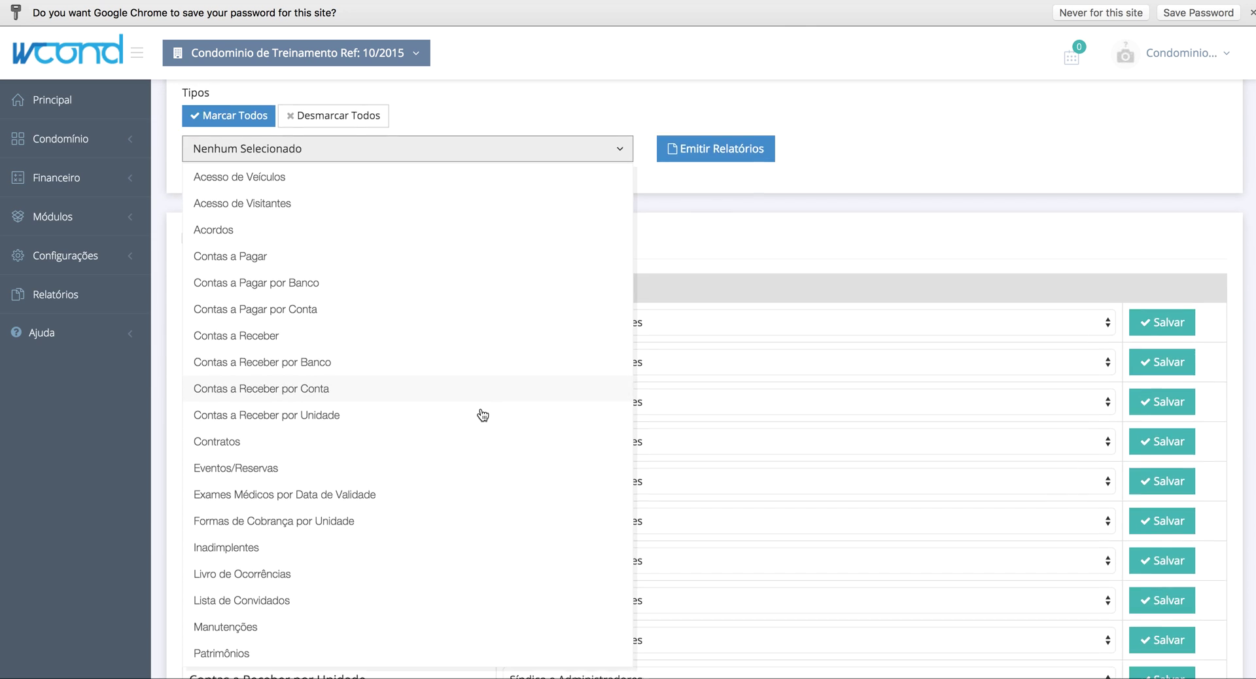
scroll(483, 415, "down", 2)
scroll(457, 371, "up", 3)
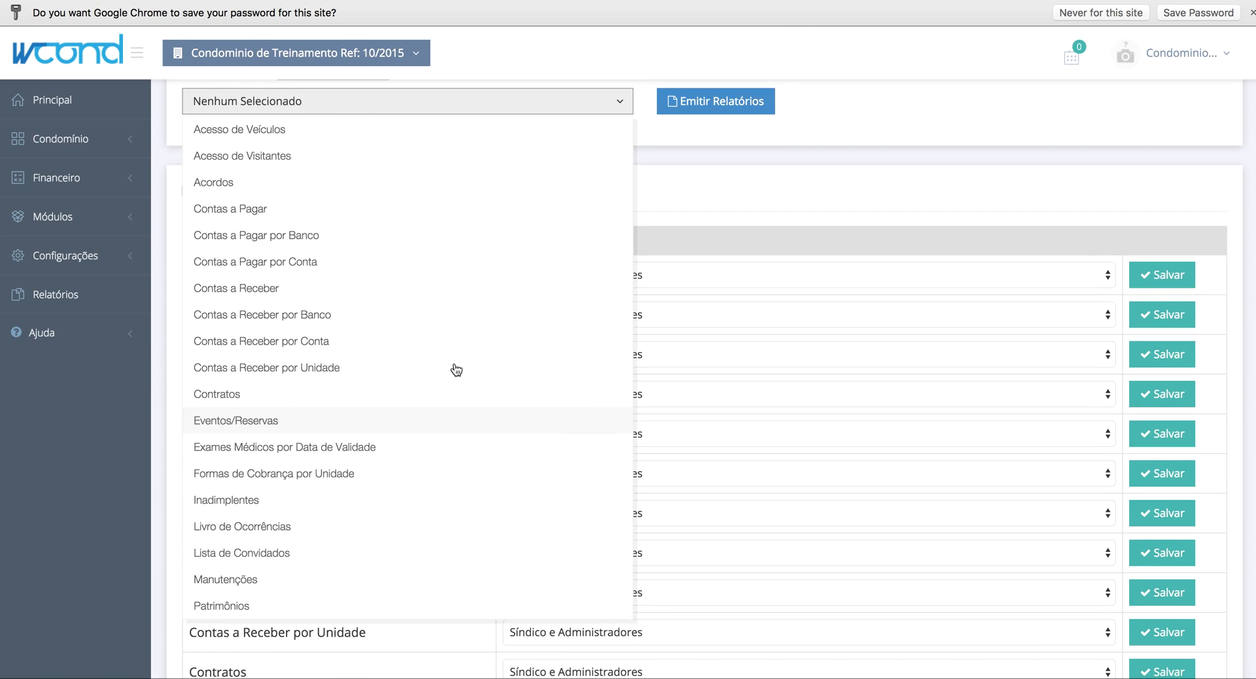
scroll(456, 369, "down", 1)
left_click(325, 484)
left_click(761, 191)
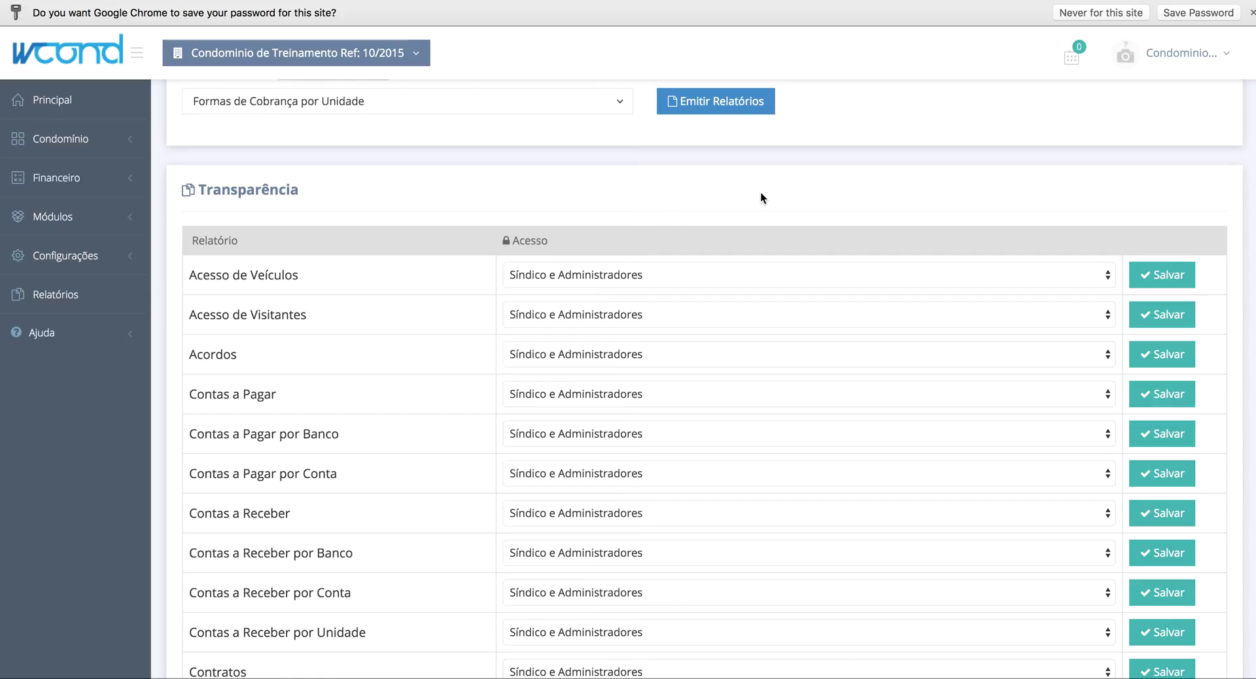
scroll(760, 192, "up", 4)
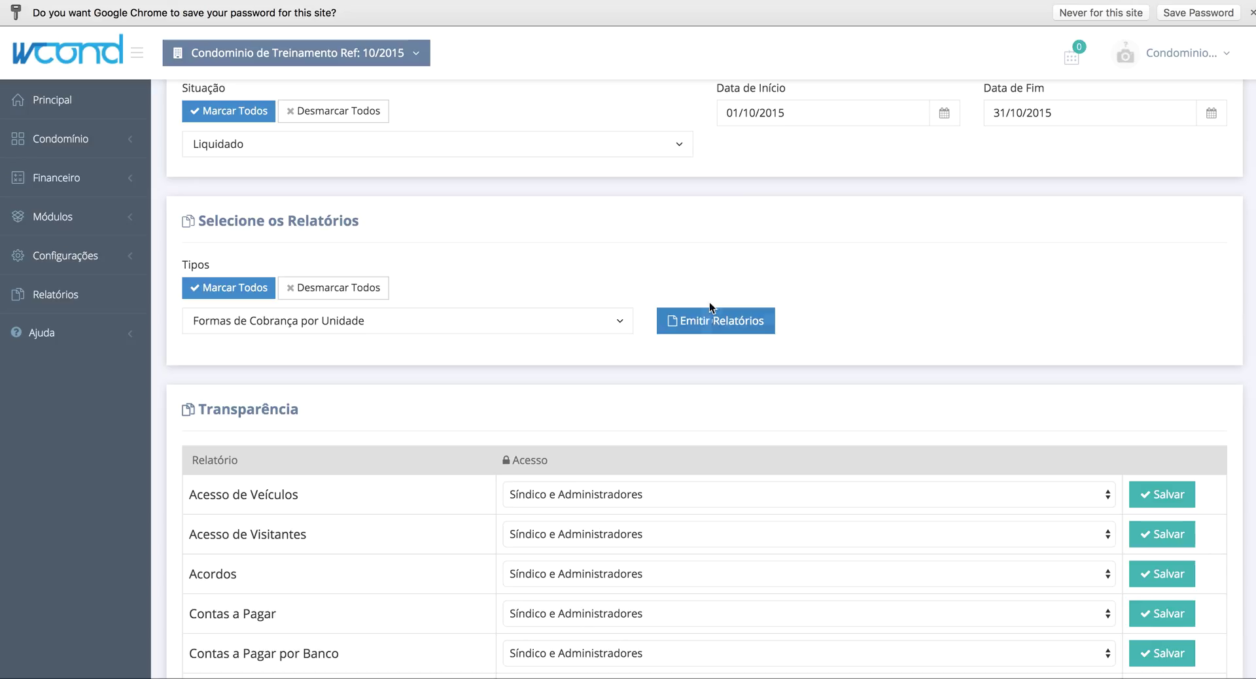
left_click(702, 323)
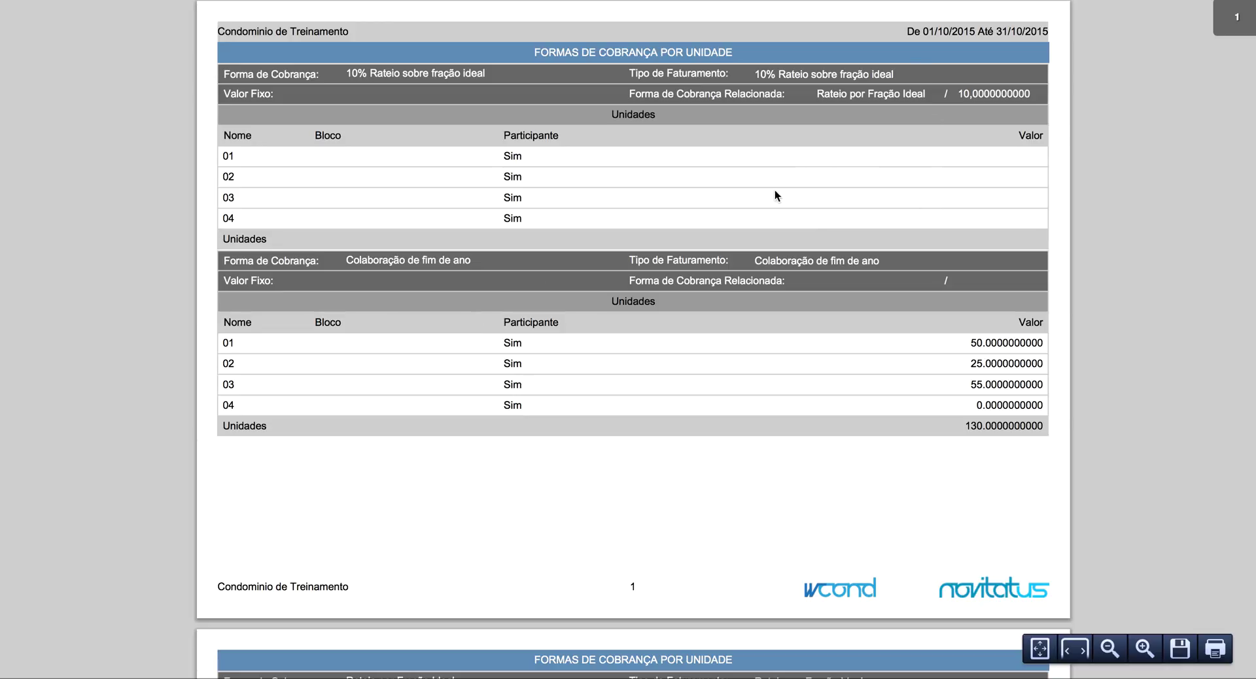
scroll(562, 277, "down", 1)
scroll(563, 276, "up", 1)
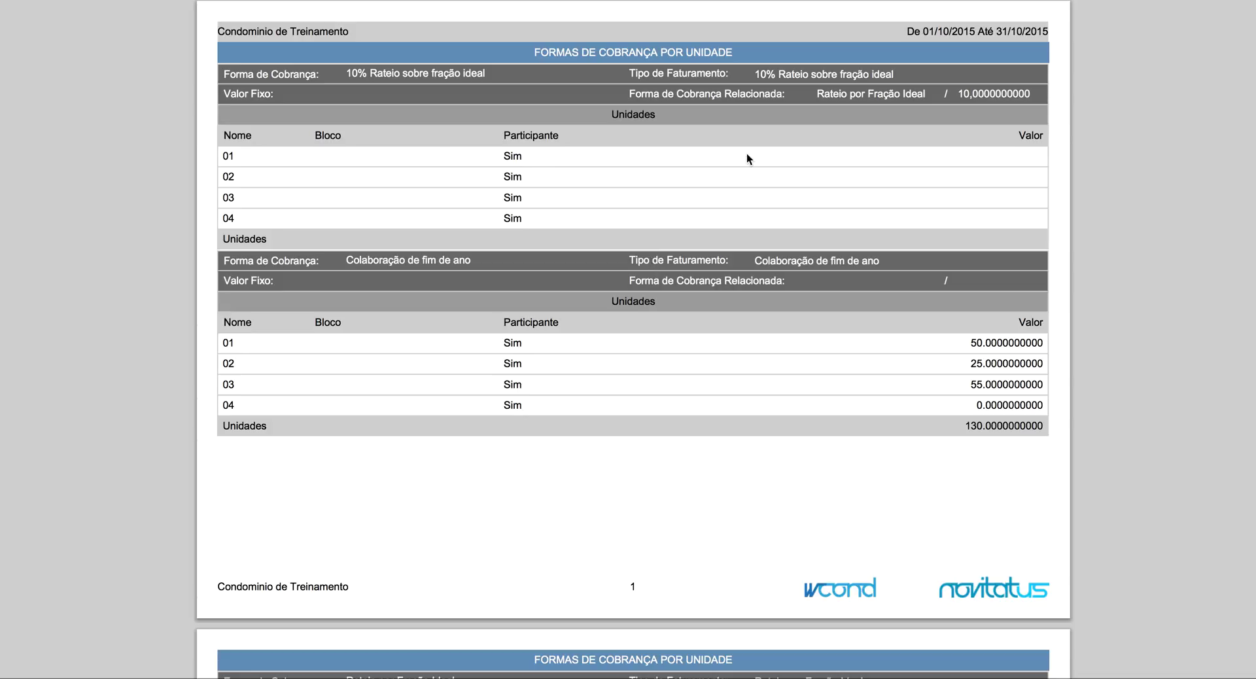
left_click_drag(345, 73, 546, 72)
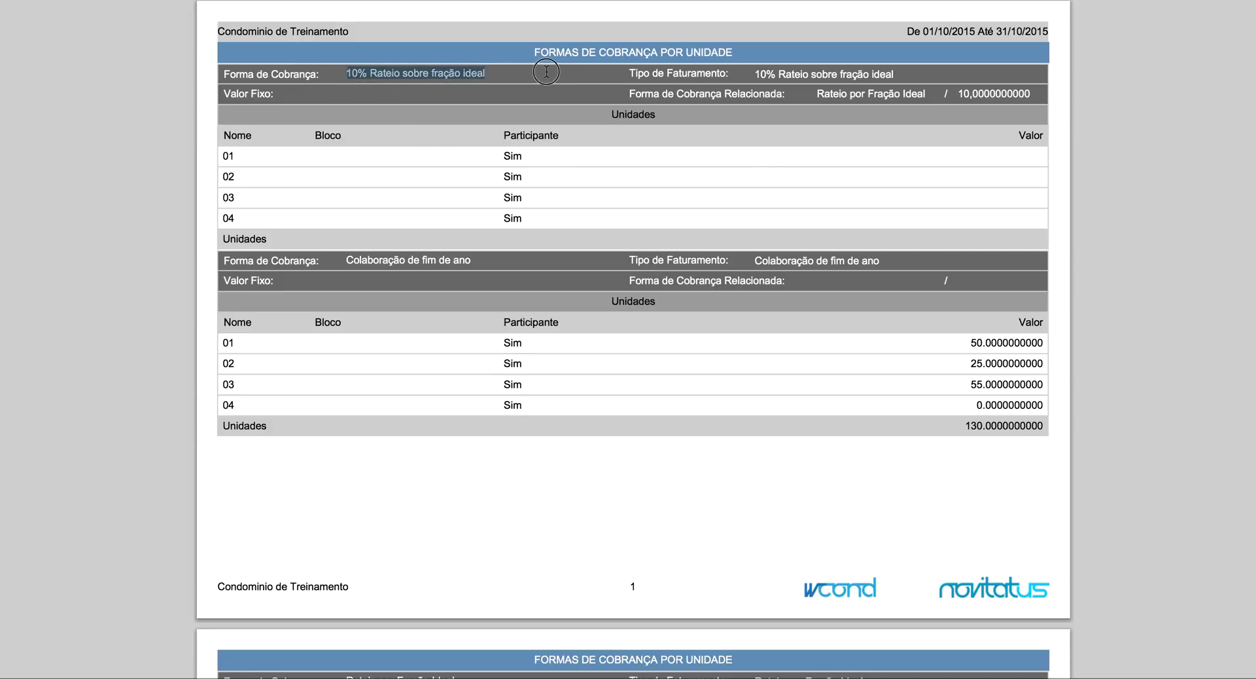
left_click(545, 71)
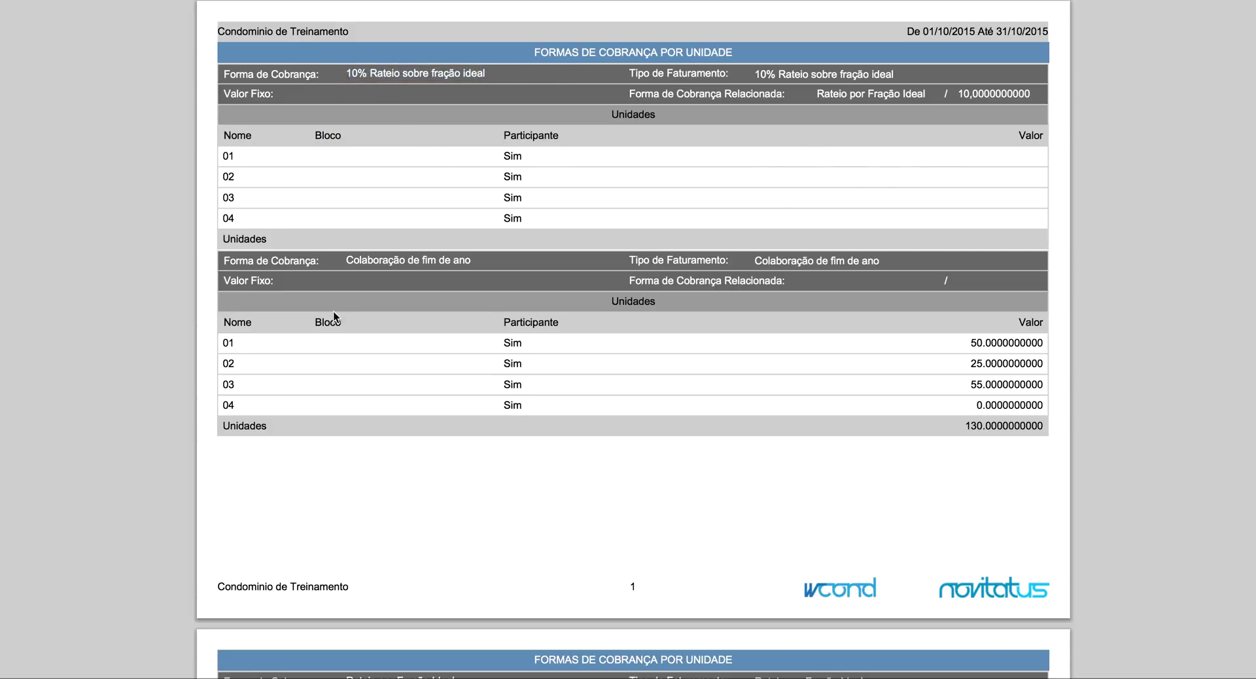
left_click_drag(223, 280, 284, 280)
left_click_drag(969, 344, 1054, 428)
left_click(987, 430)
scroll(988, 431, "down", 5)
scroll(987, 430, "down", 2)
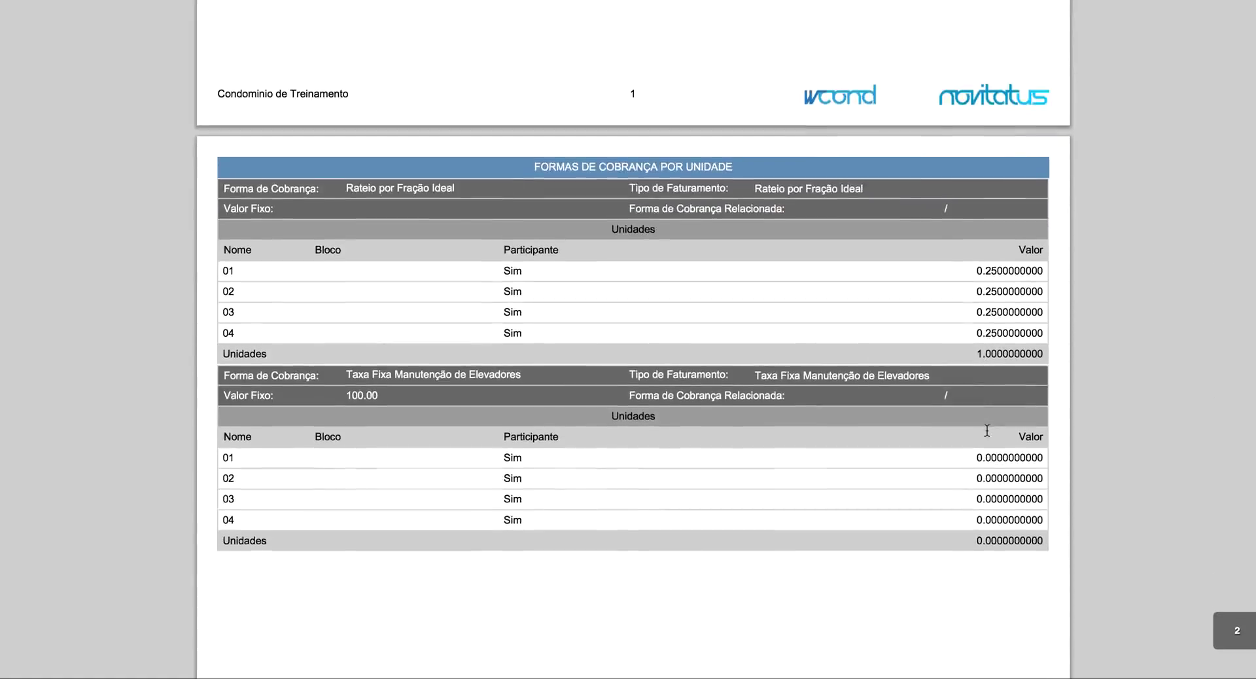
left_click_drag(343, 188, 517, 188)
left_click(516, 188)
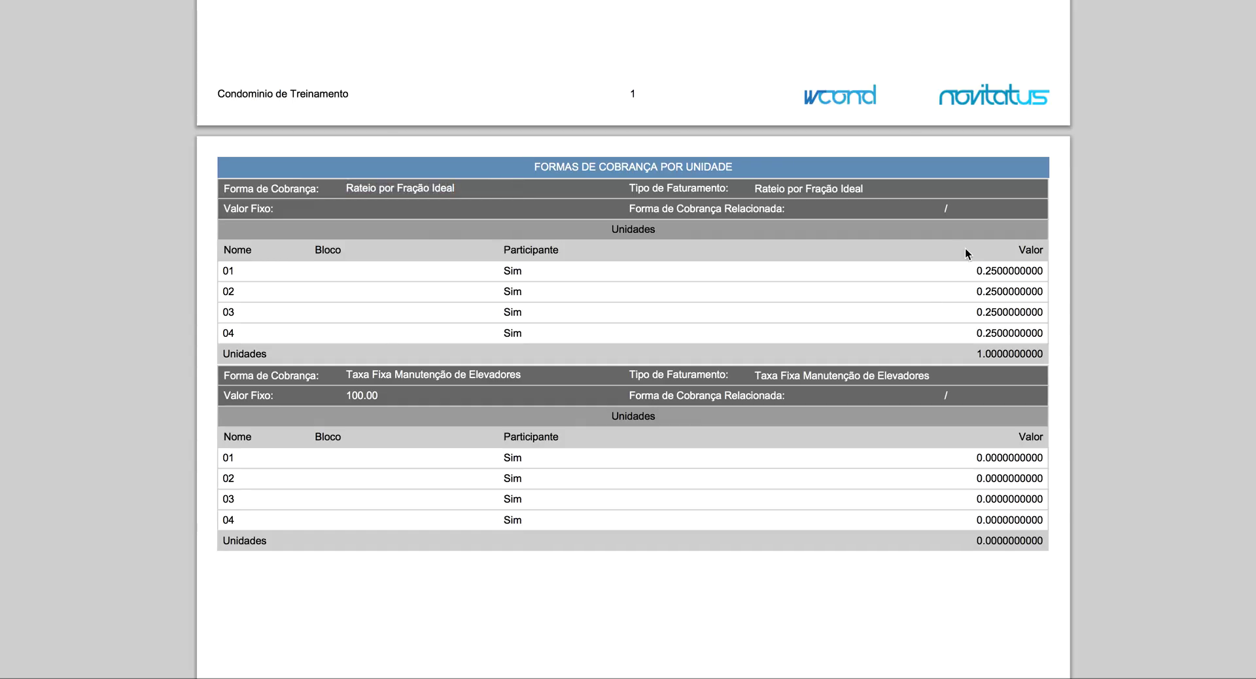
left_click_drag(977, 344, 1054, 351)
left_click(1054, 351)
mouse_move(953, 349)
left_mouse_down()
mouse_move(1049, 357)
mouse_move(974, 361)
left_mouse_up()
left_click(974, 361)
scroll(974, 361, "up", 8)
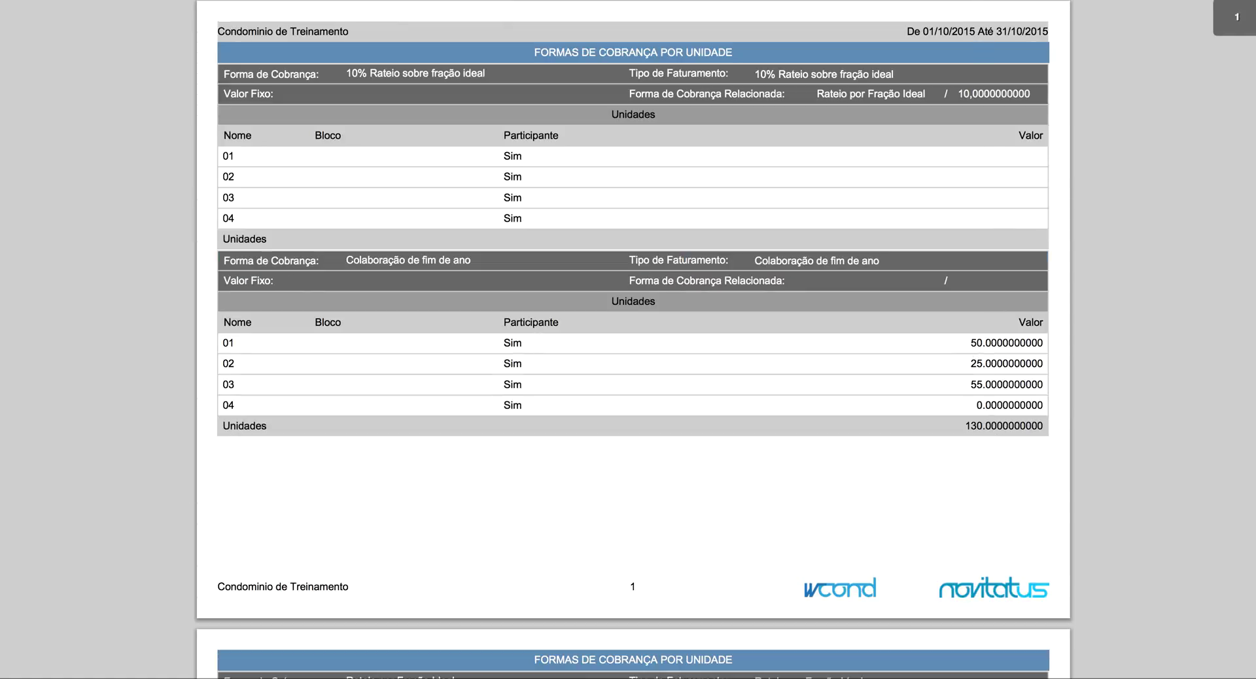
- Close the billing-methods report PDF and expand the Financeiro section in the sidebar
key("ctrl+w")
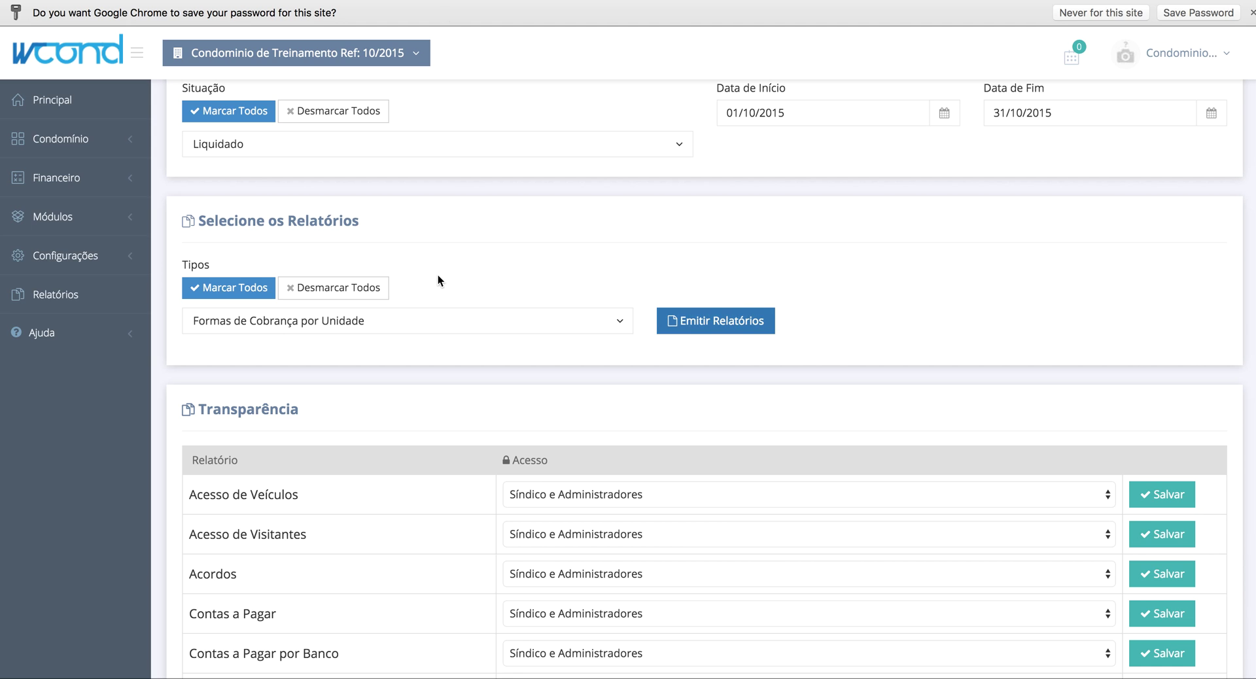
scroll(438, 280, "down", 2)
scroll(437, 280, "up", 6)
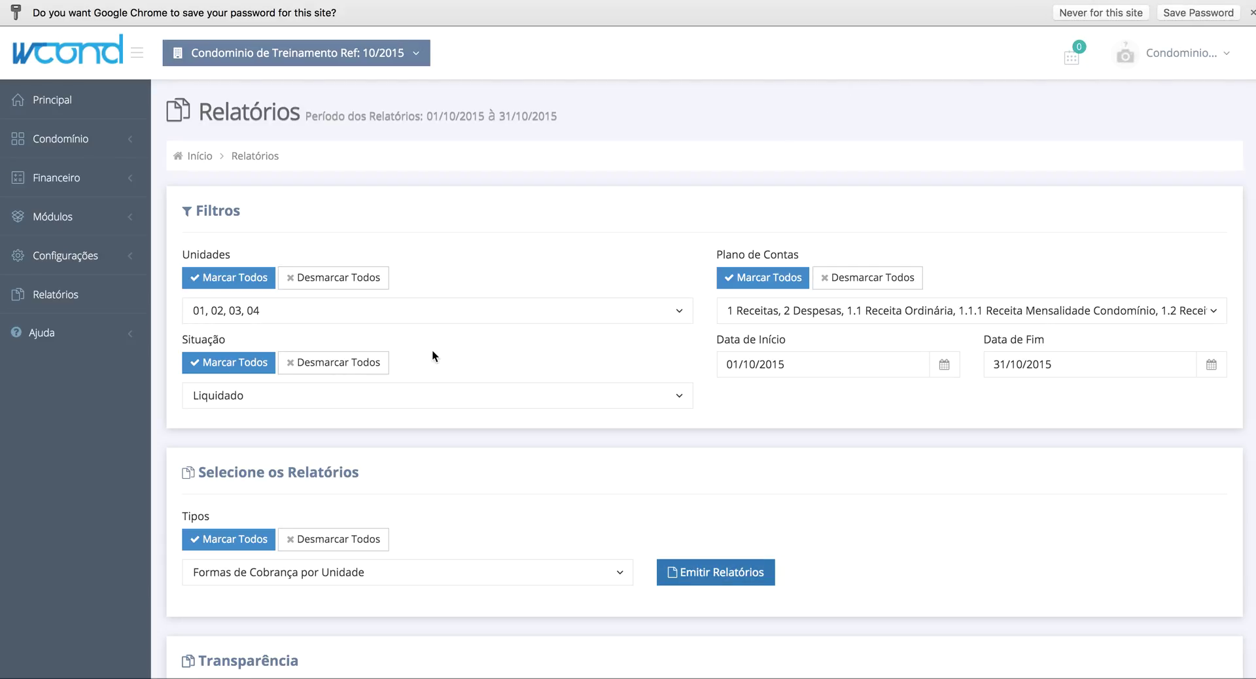
scroll(432, 356, "up", 1)
left_click(70, 185)
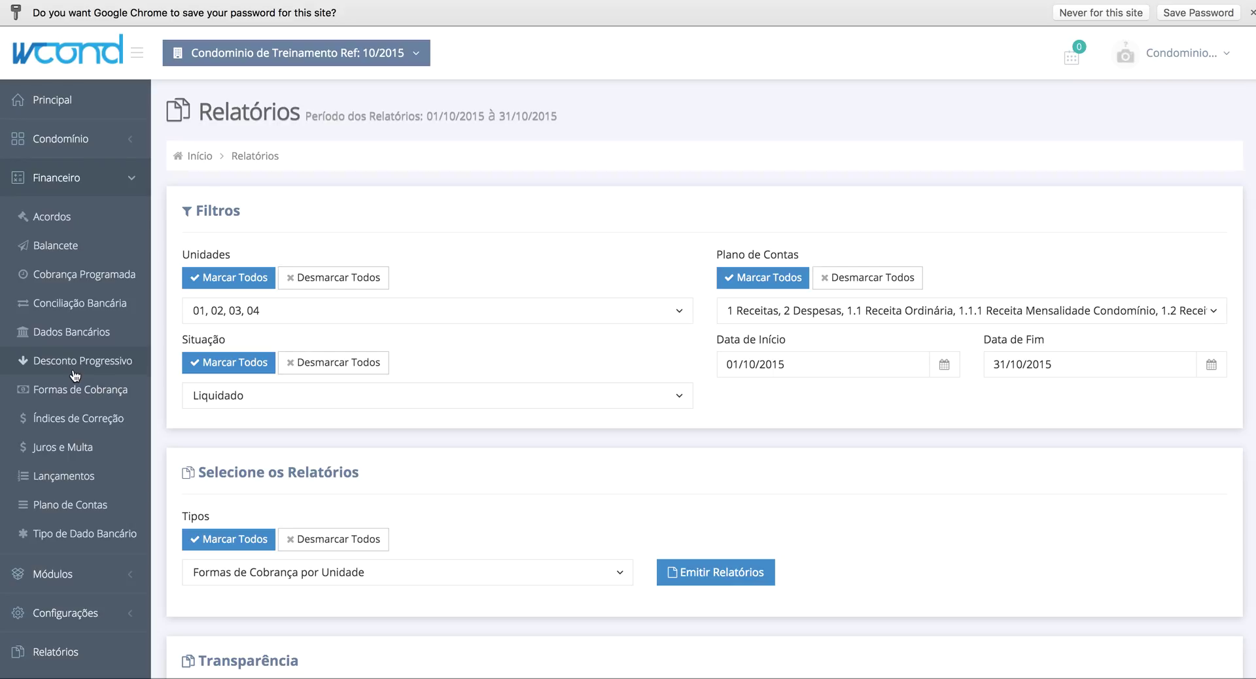
- Start a new scheduled charge from Cobrança Programada and see that Dado Bancário lists no accounts
left_click(74, 275)
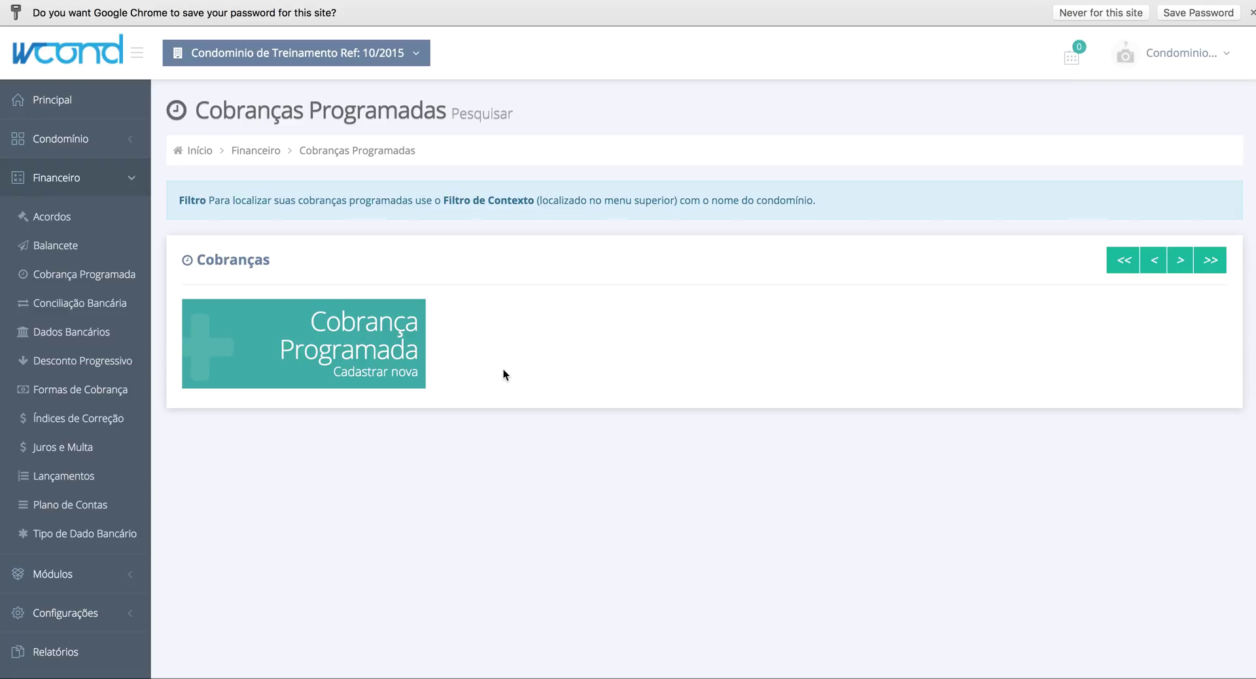
left_click(353, 357)
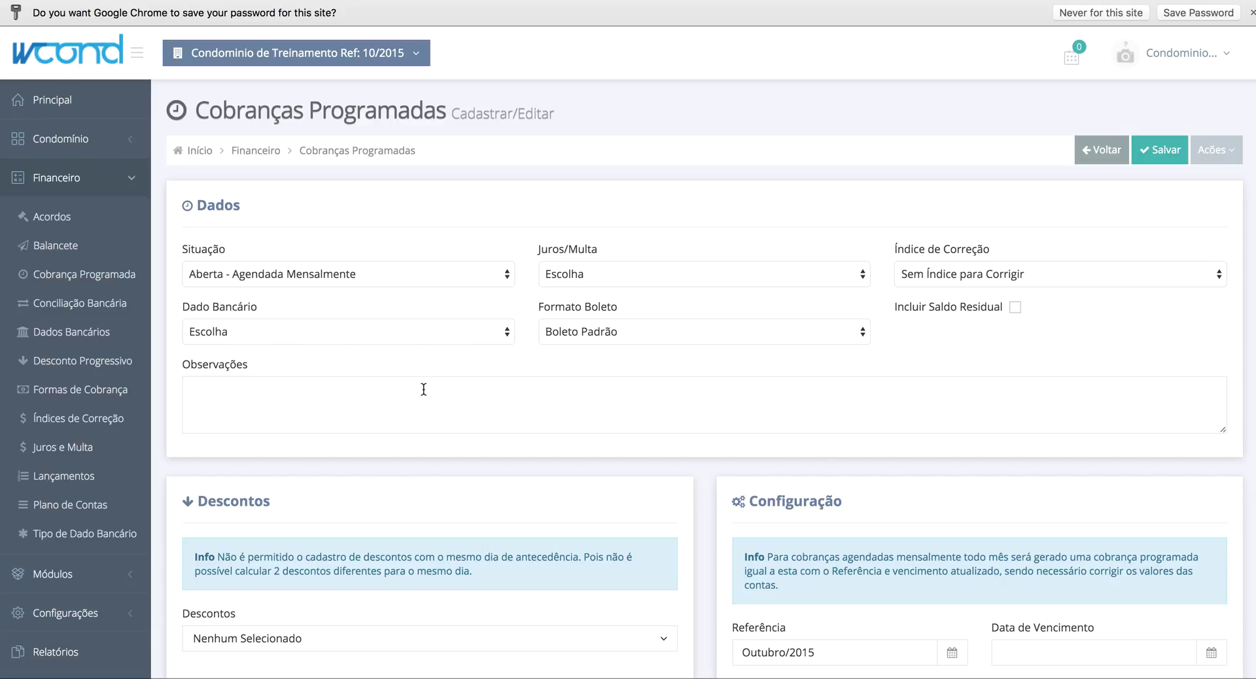
left_click(404, 337)
left_click(386, 335)
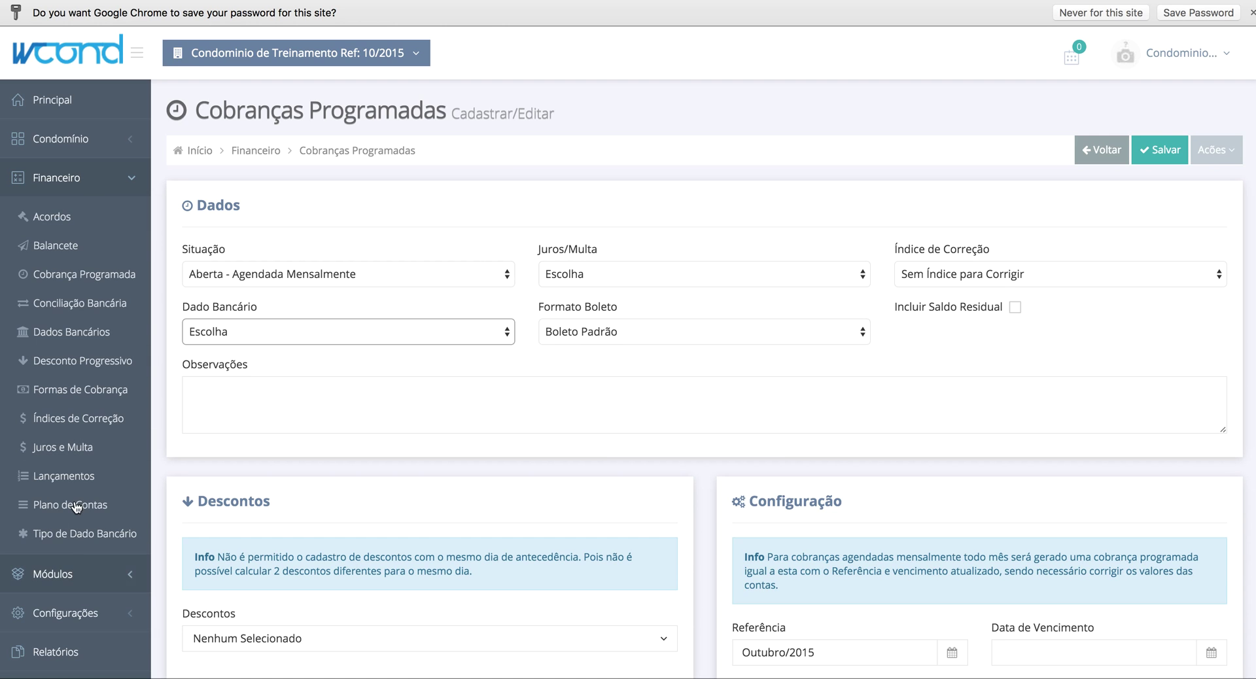
- Start a new Conta Principal bank account with BANCO DO BRASIL S.A. as the bank
left_click(77, 332)
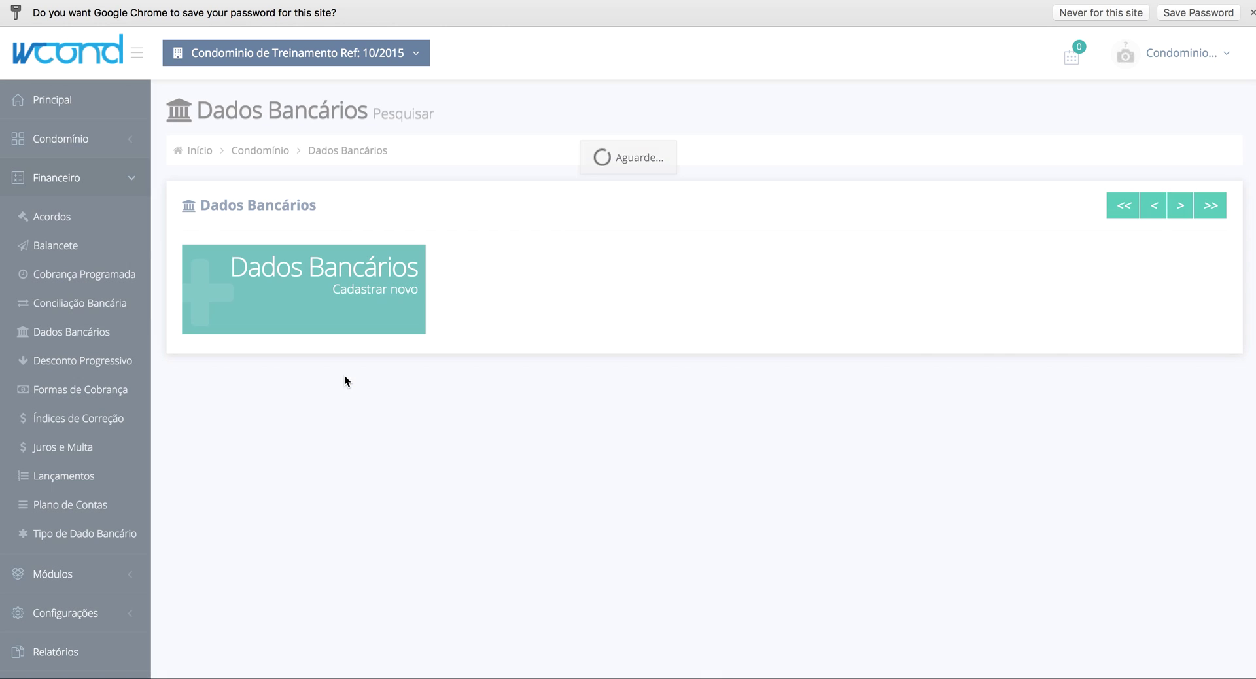
left_click(422, 325)
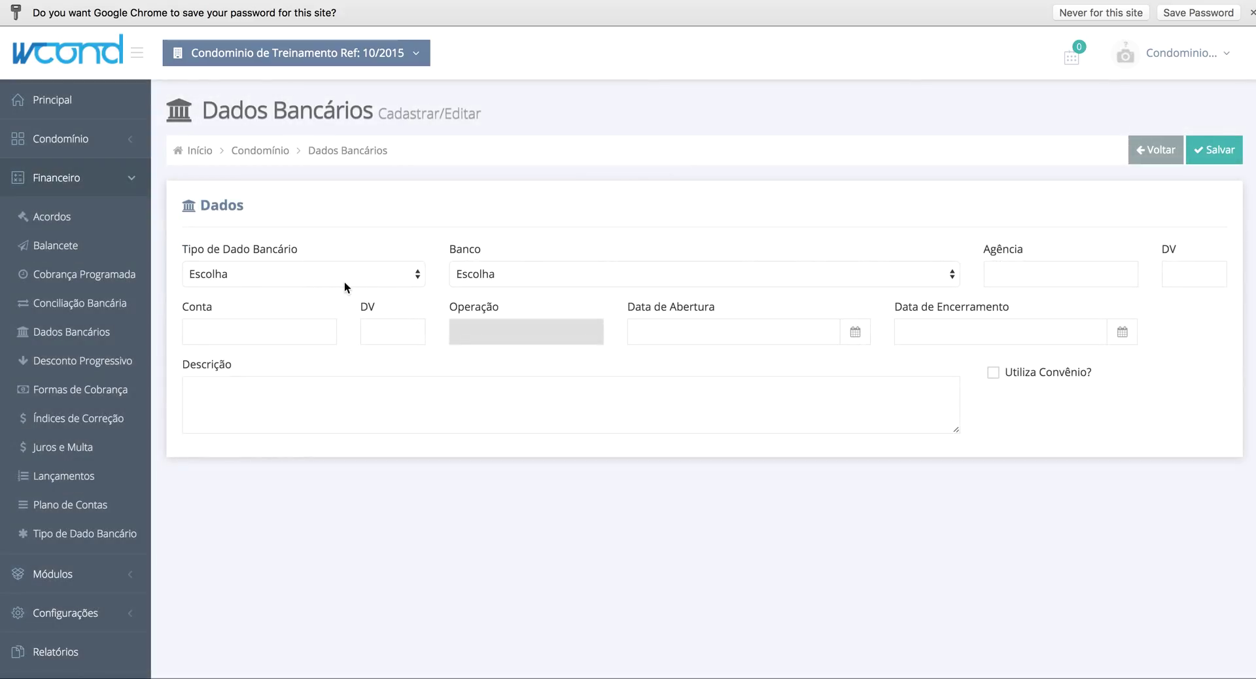
left_click(329, 273)
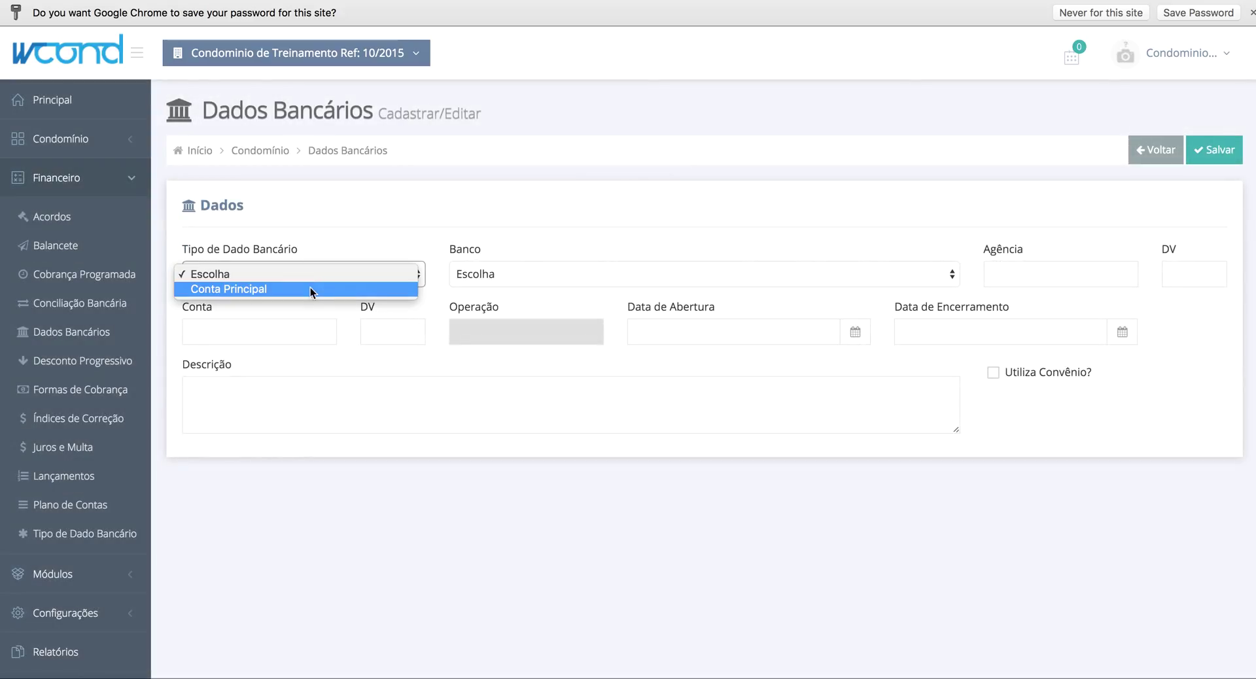
left_click(310, 288)
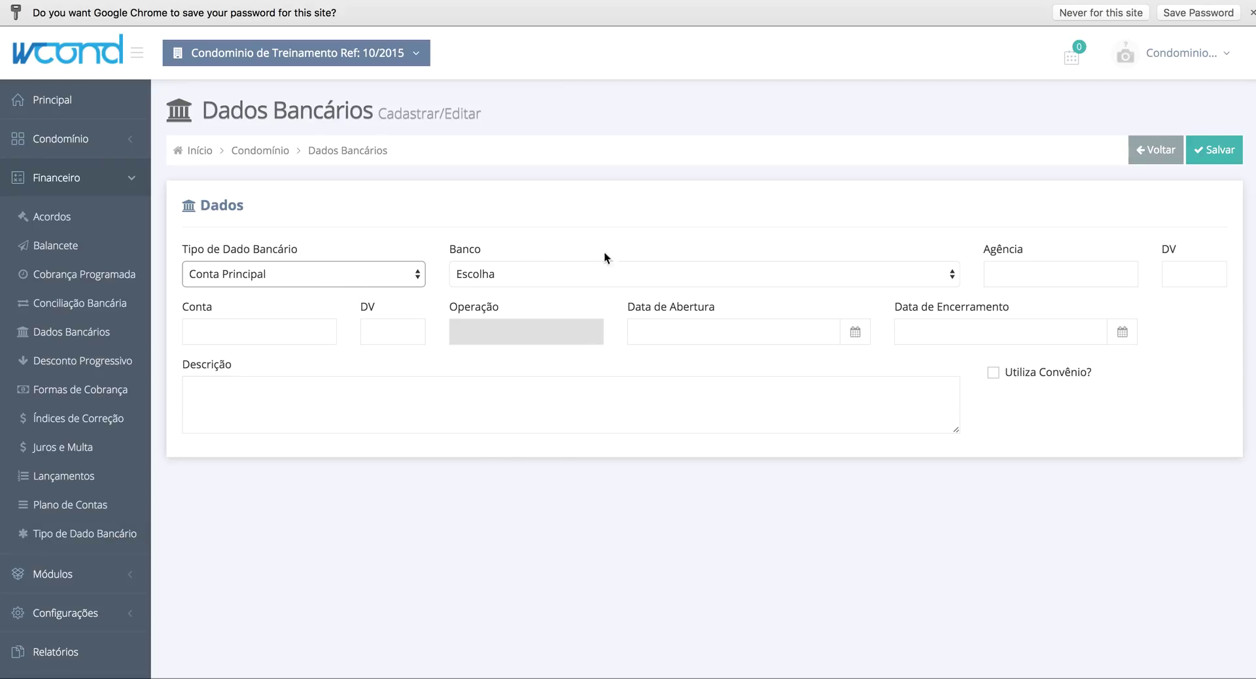
left_click(581, 276)
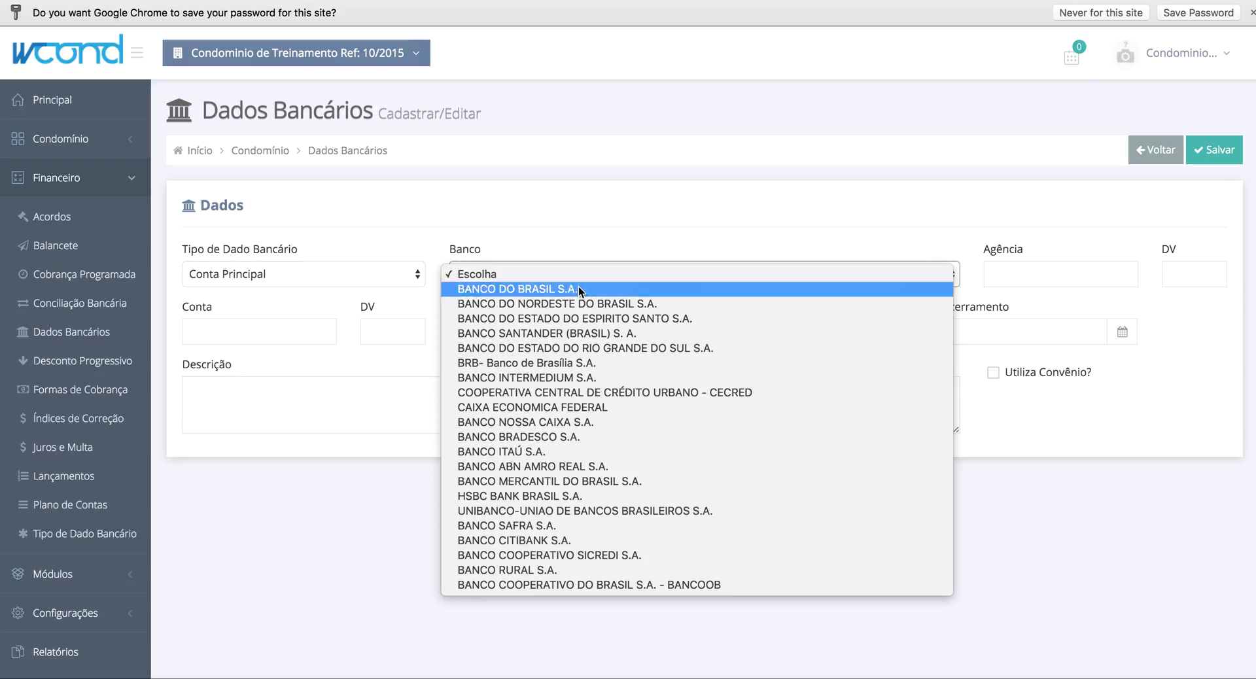
left_click(579, 289)
left_click(1080, 278)
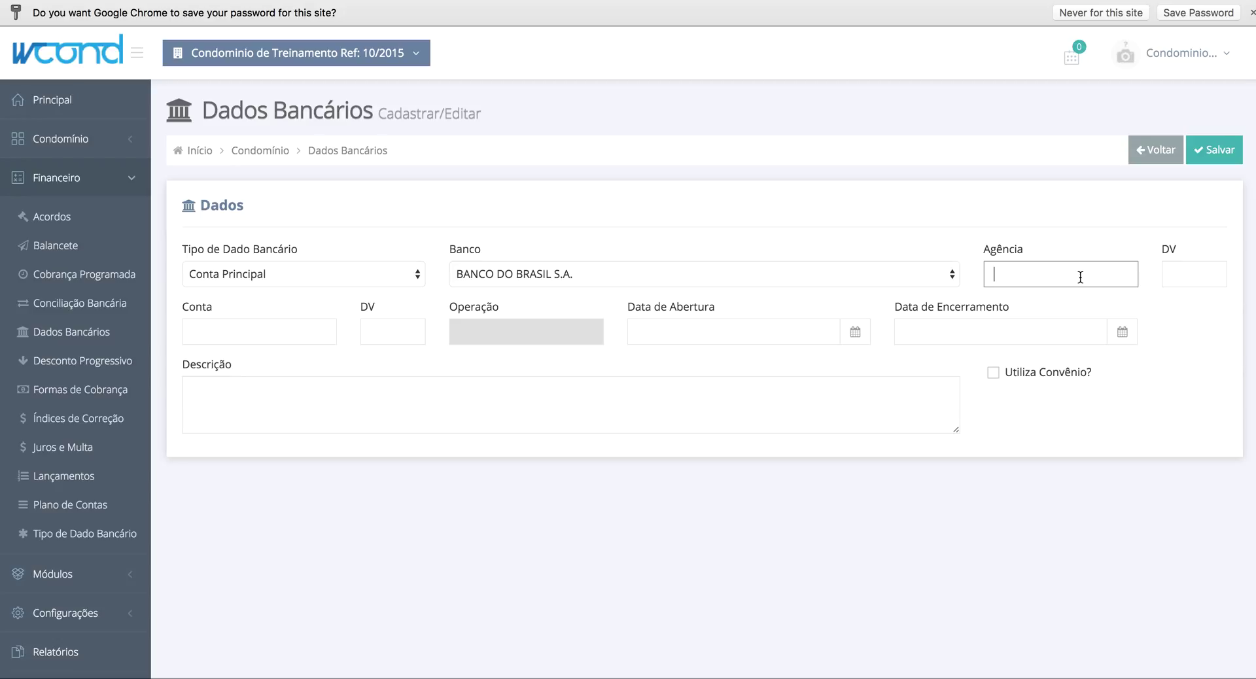
type("3380")
key("Tab")
type("4")
key("Tab")
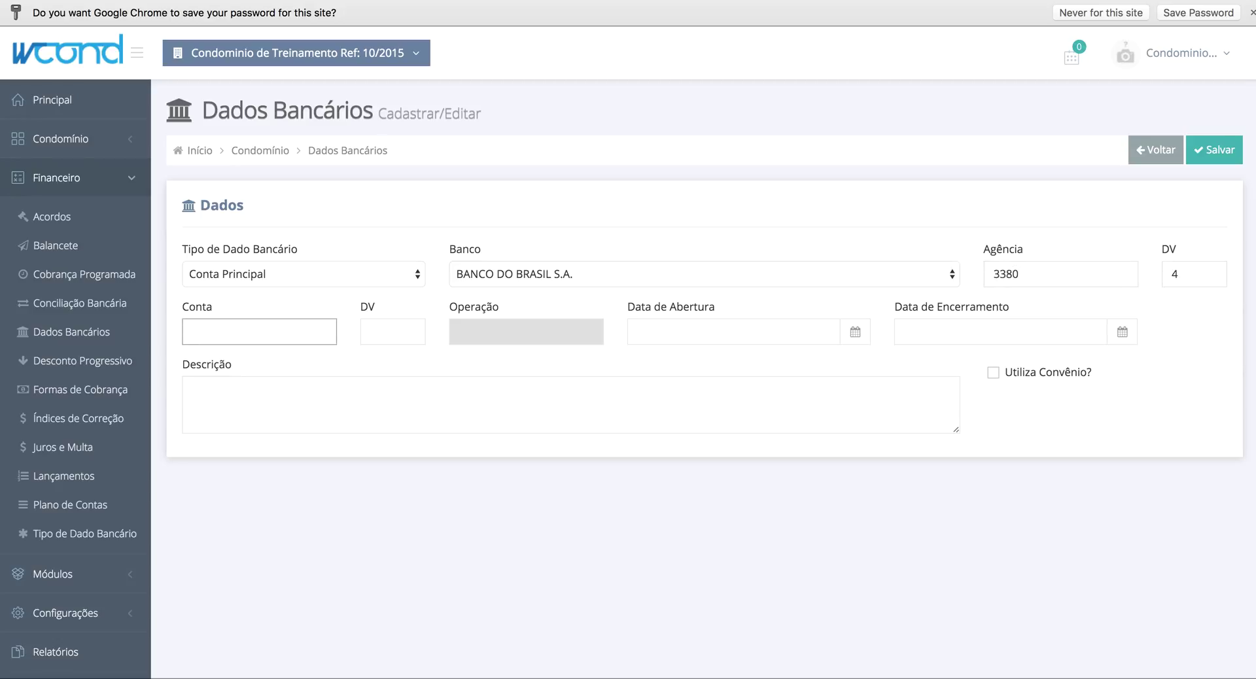
key("Tab")
type("0")
key("Tab")
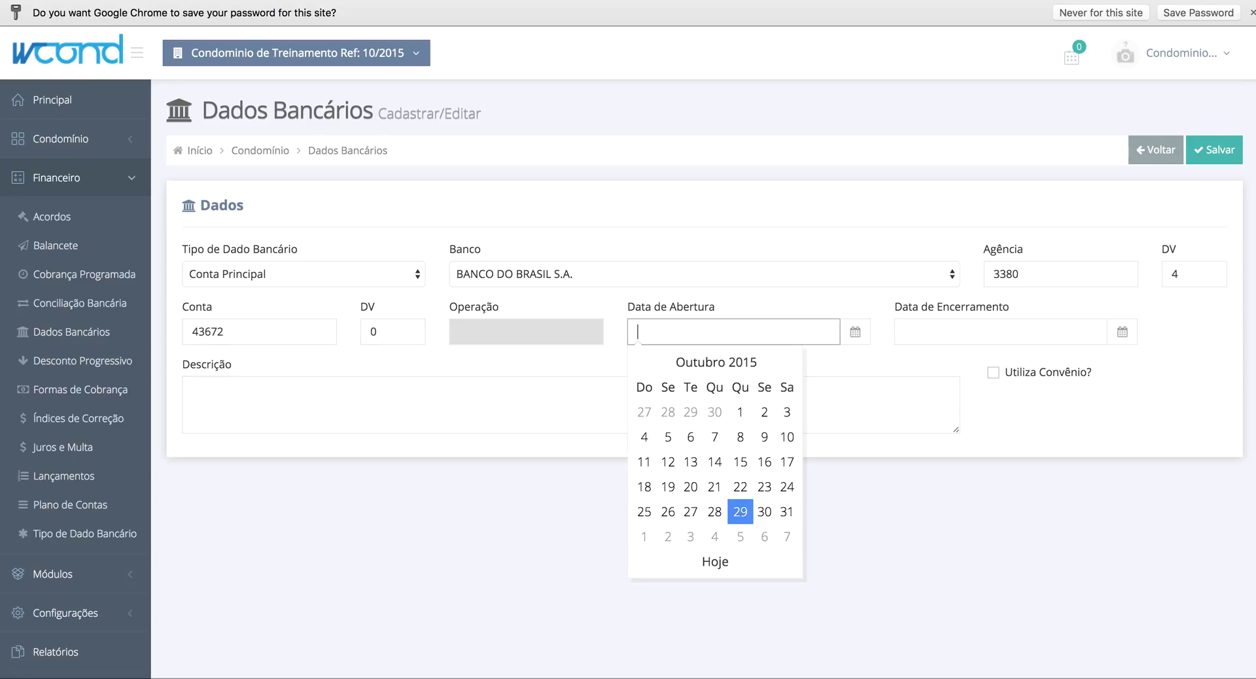
- Set the opening date to 29/10/2015, save the account, and return to Cobrança Programada
left_click(740, 514)
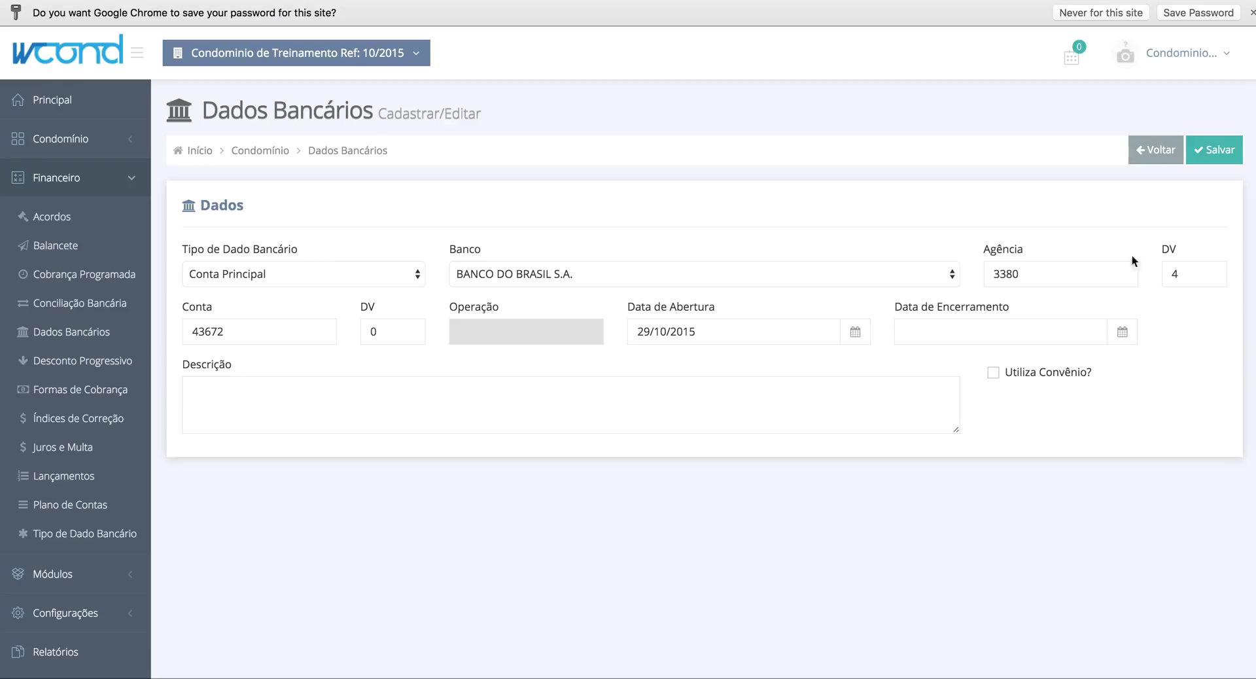
left_click(1211, 152)
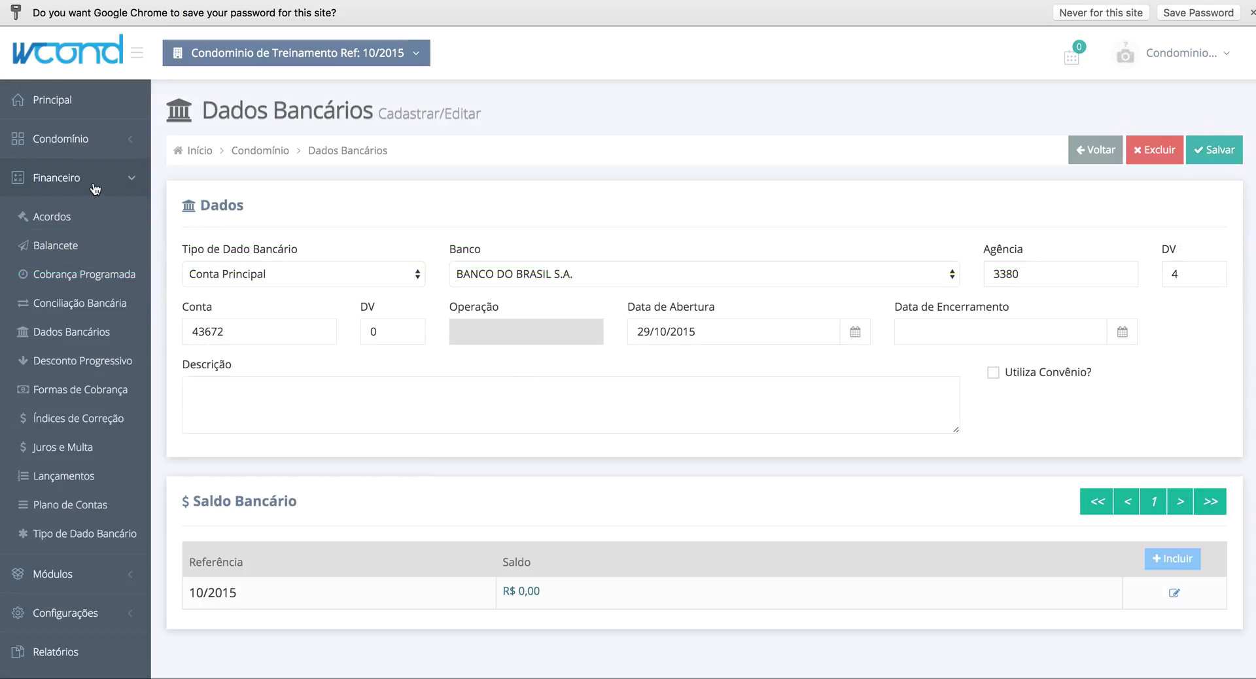
left_click(93, 280)
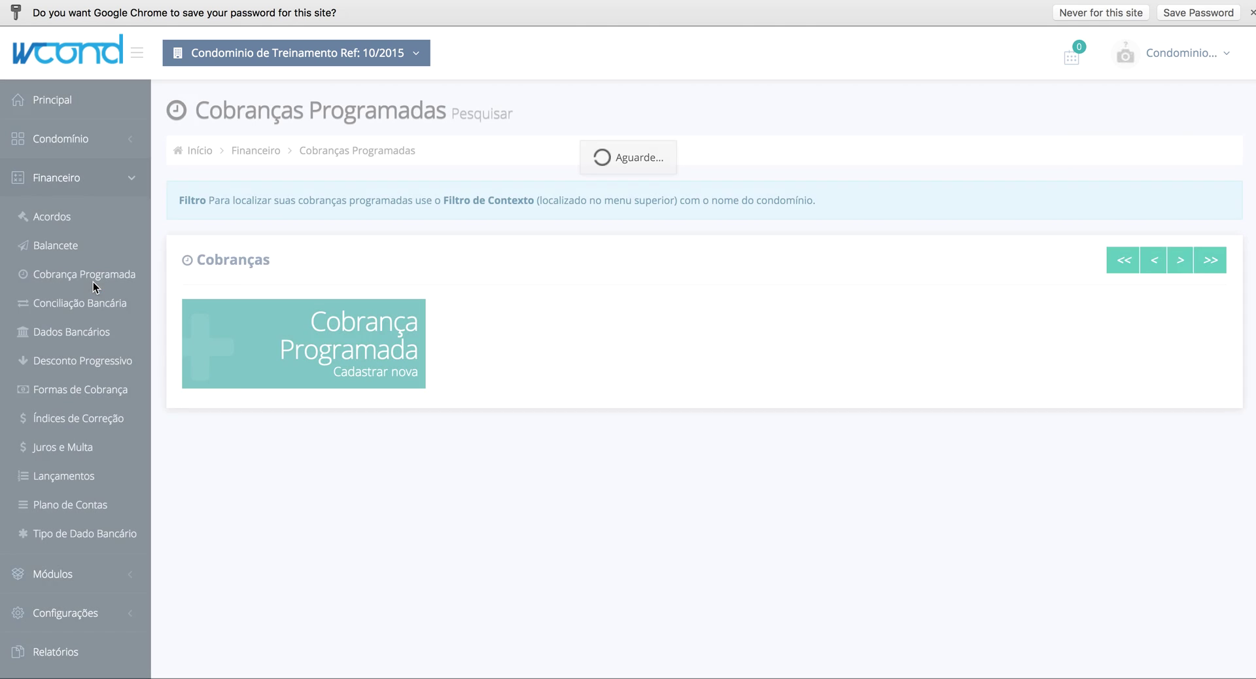
- Start a new scheduled charge using Conta Principal and the Multa 2% + Juros 0,0333% a.d. rule
left_click(291, 328)
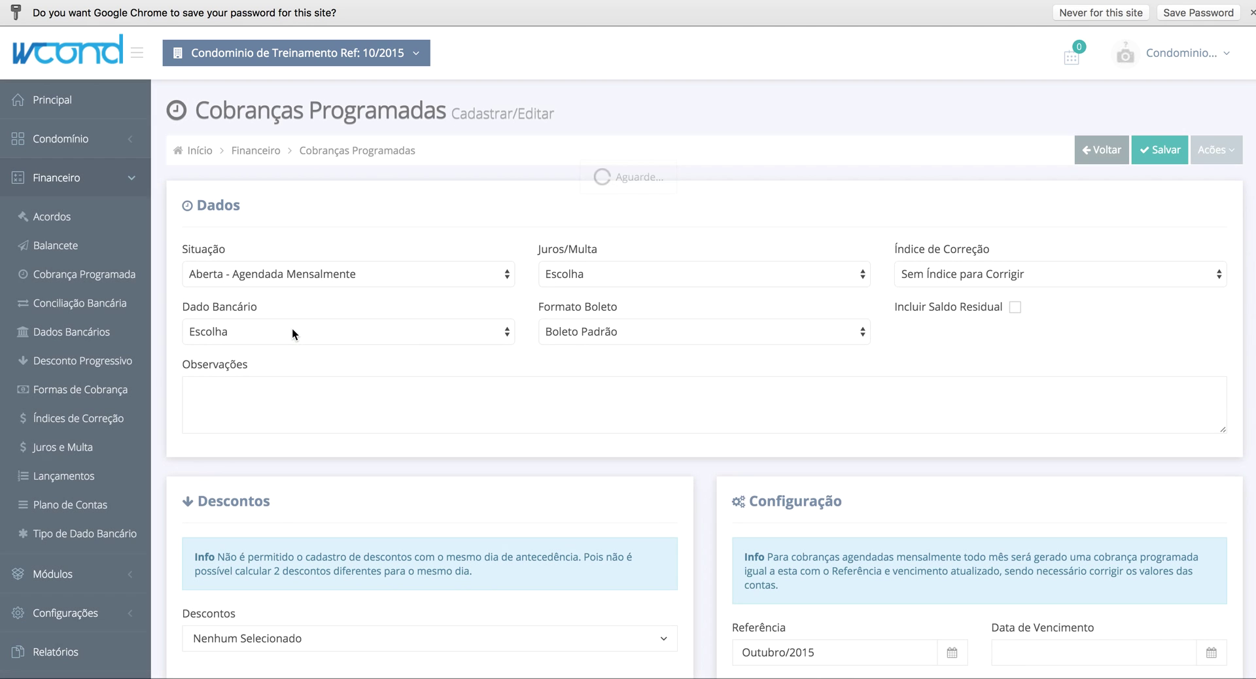
left_click(308, 331)
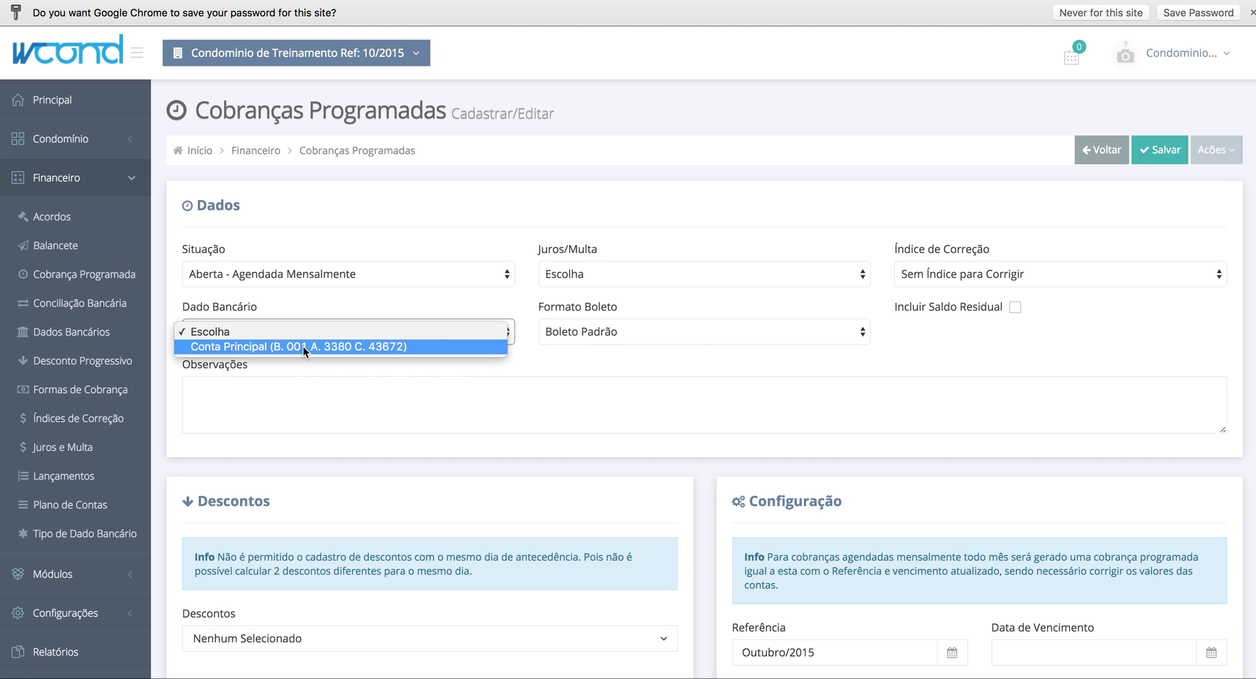
left_click(301, 347)
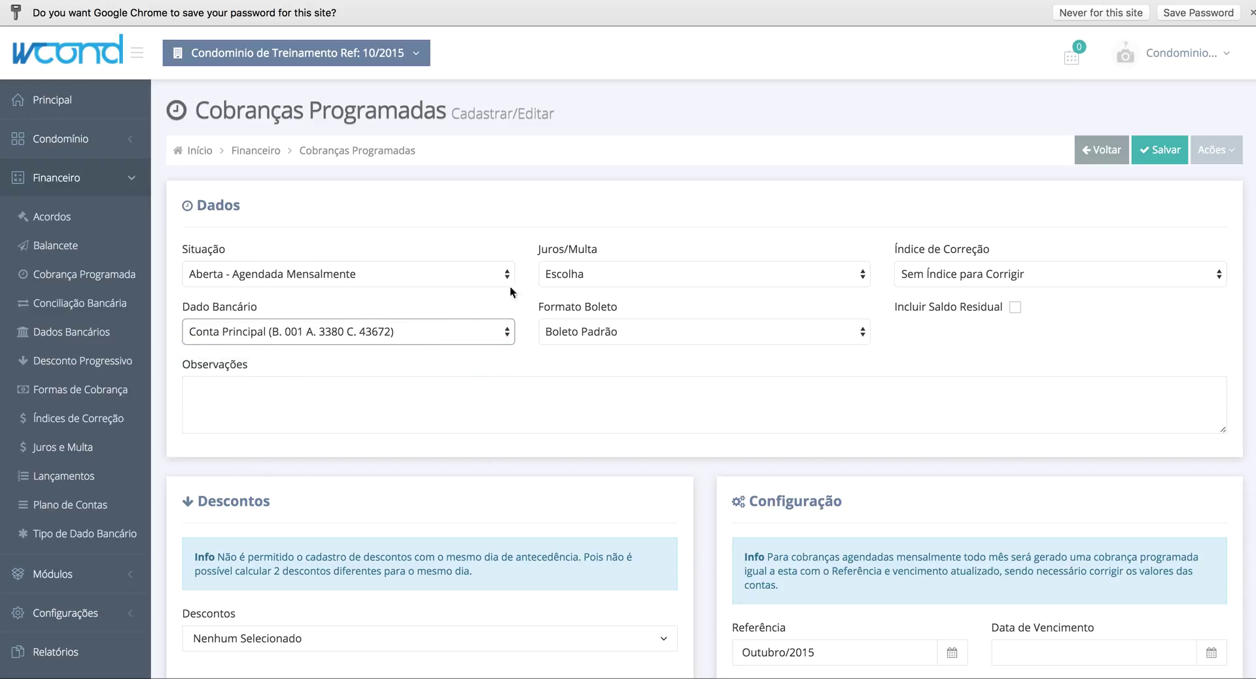
left_click(591, 277)
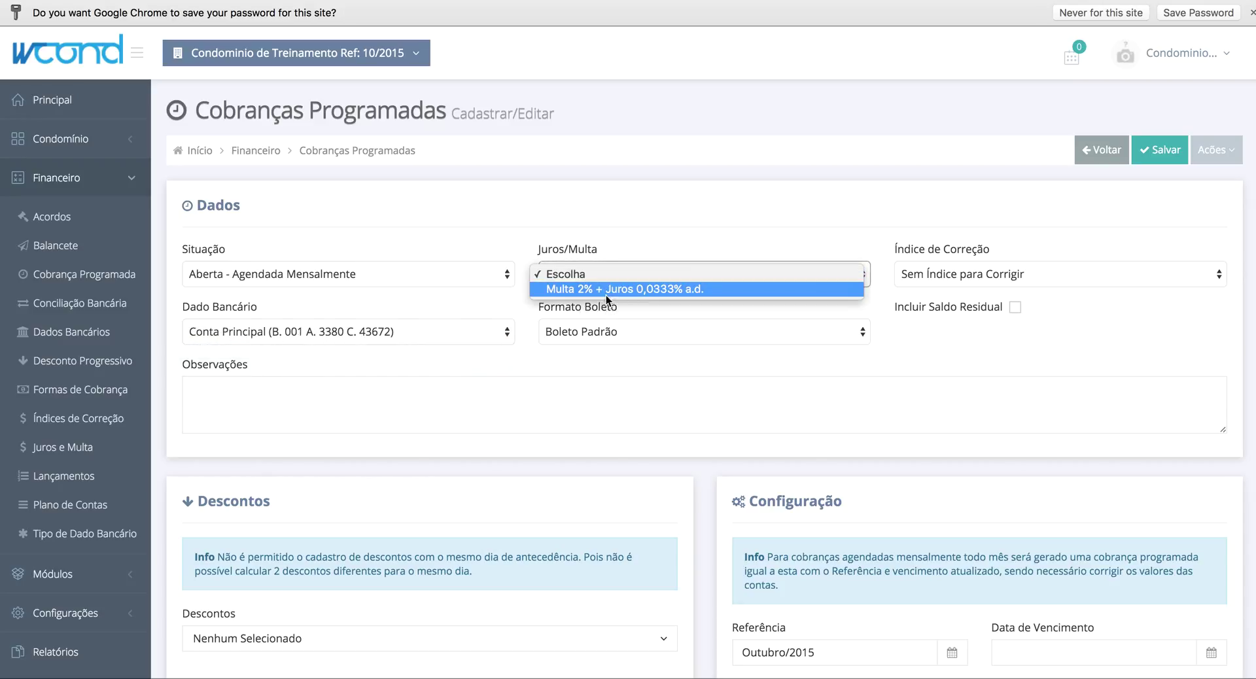
left_click(670, 287)
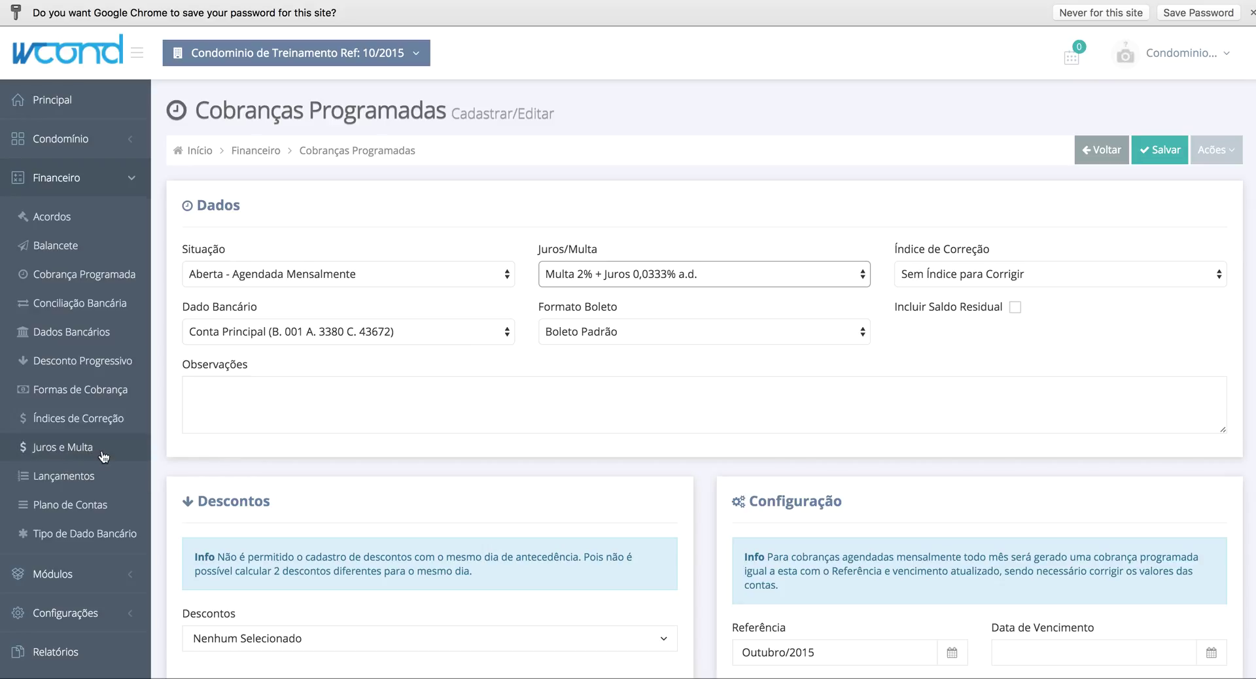
- Leave the correction index unchanged and bring up the Formato Boleto options
left_click(968, 277)
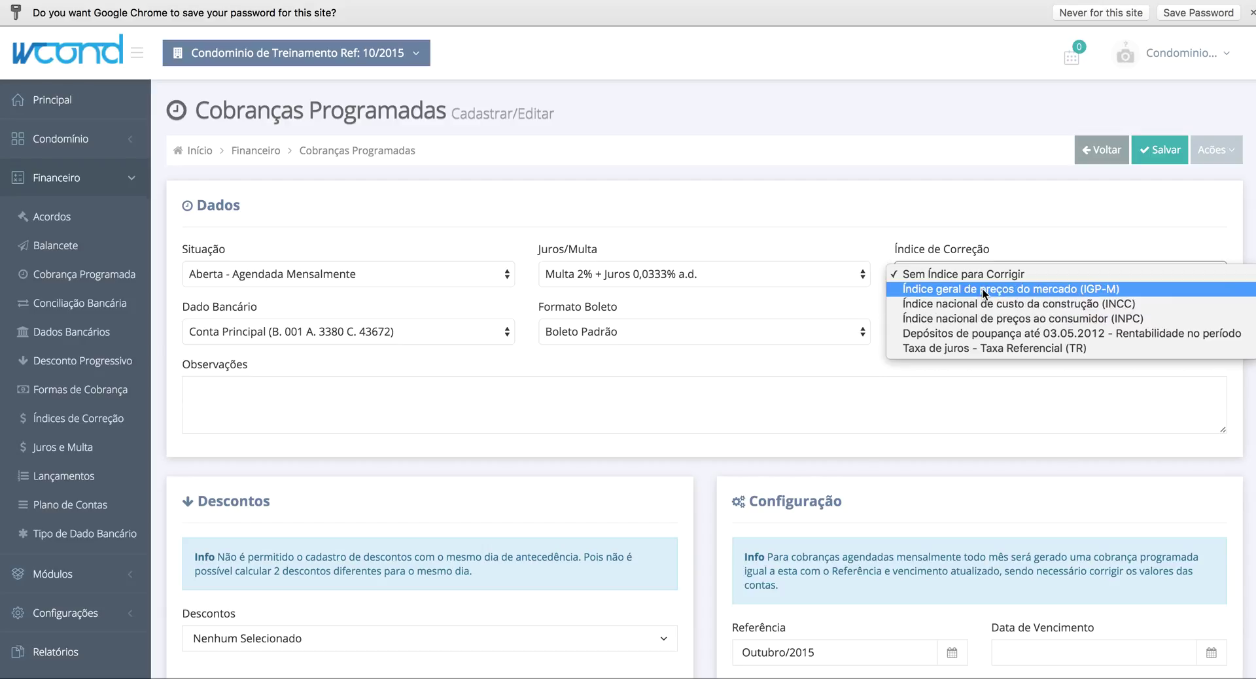
left_click(948, 223)
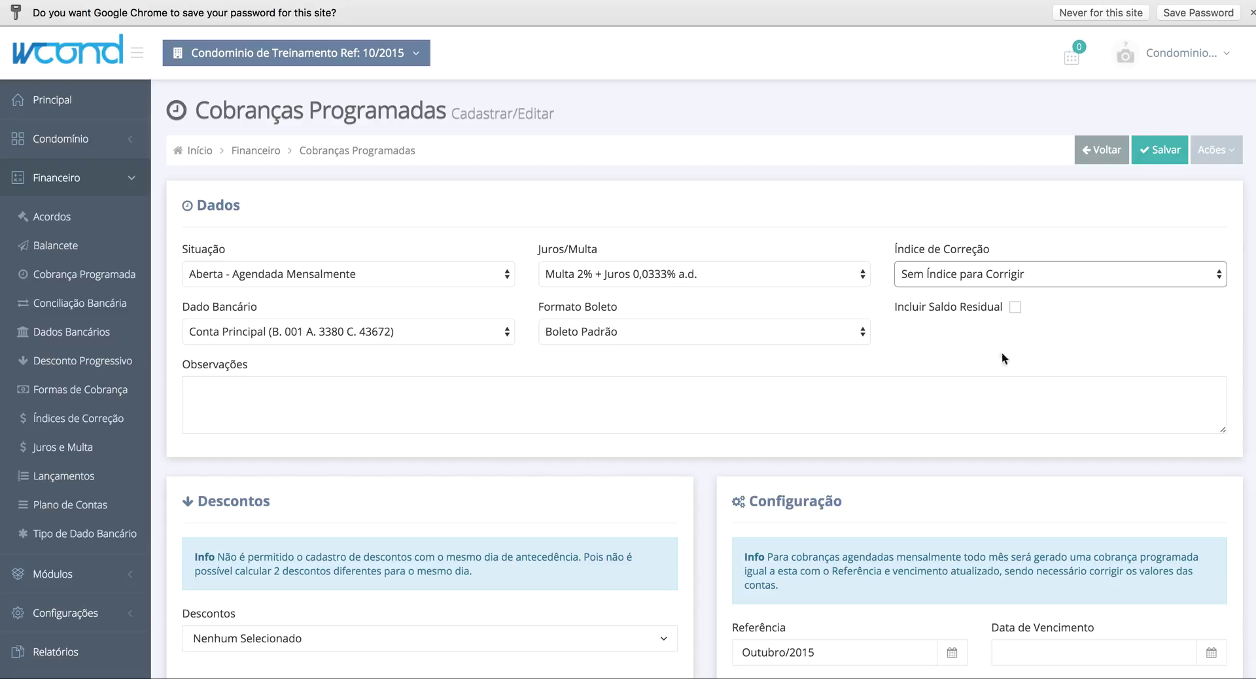
left_click(954, 359)
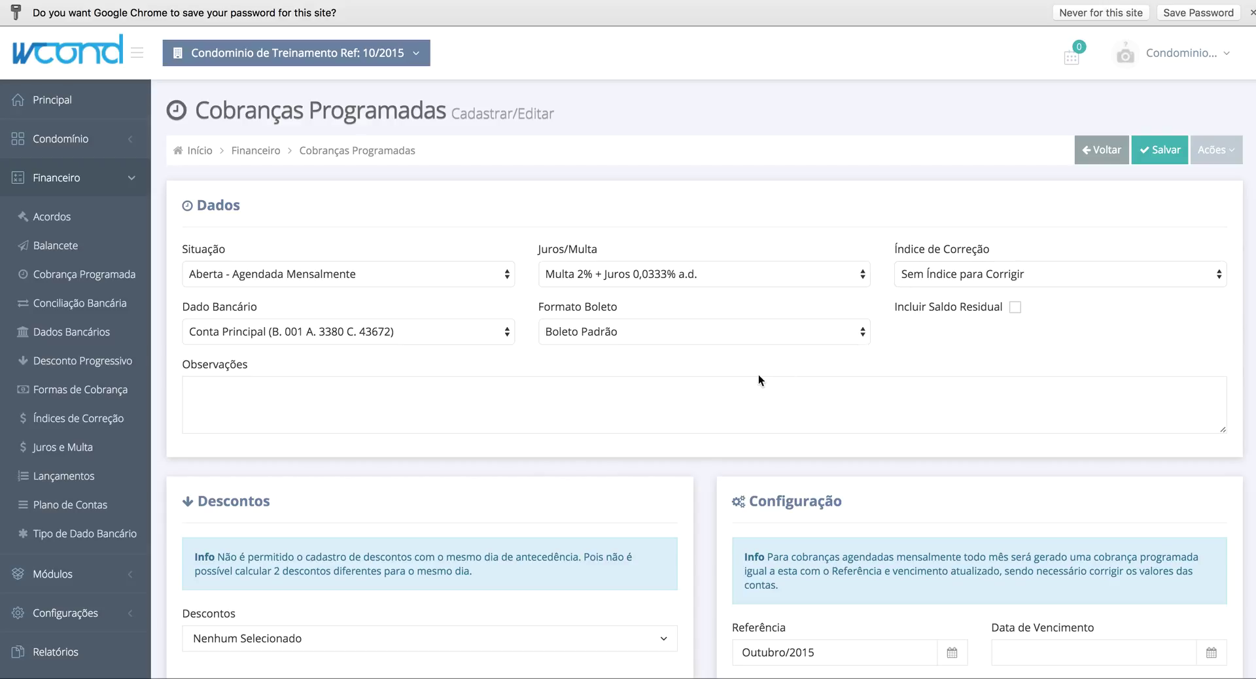
left_click(596, 336)
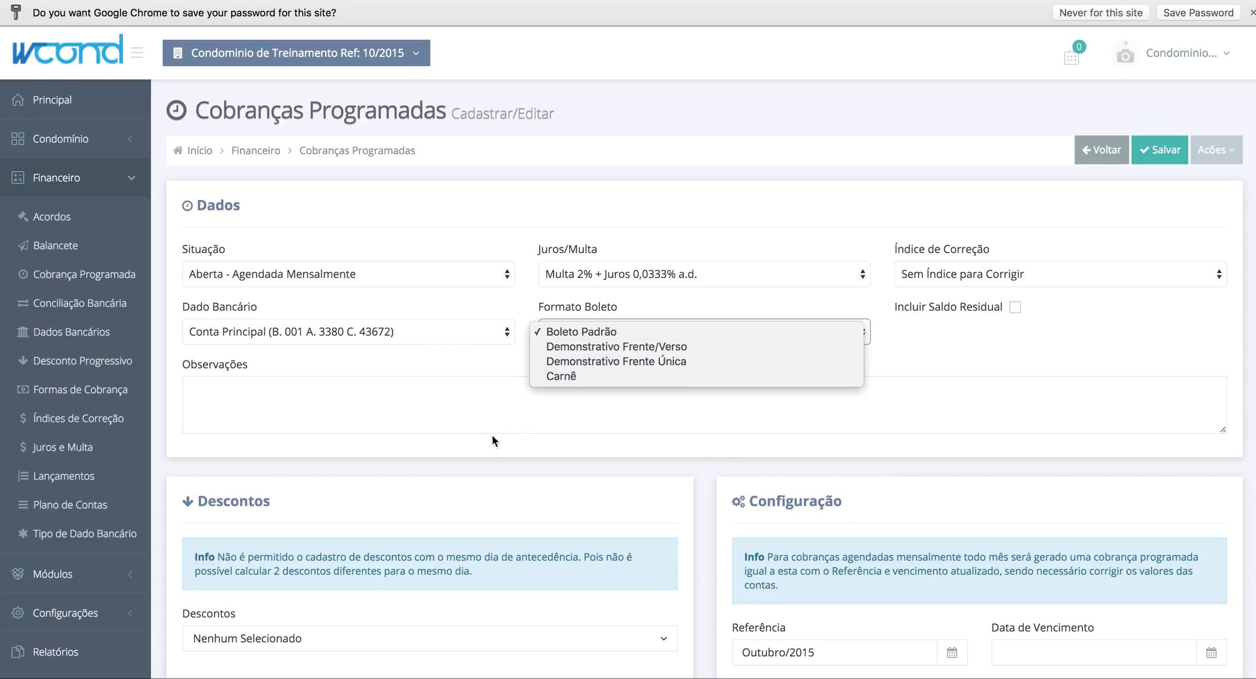
- Keep Boleto Padrão as the format and find the Descontos list empty
left_click(462, 411)
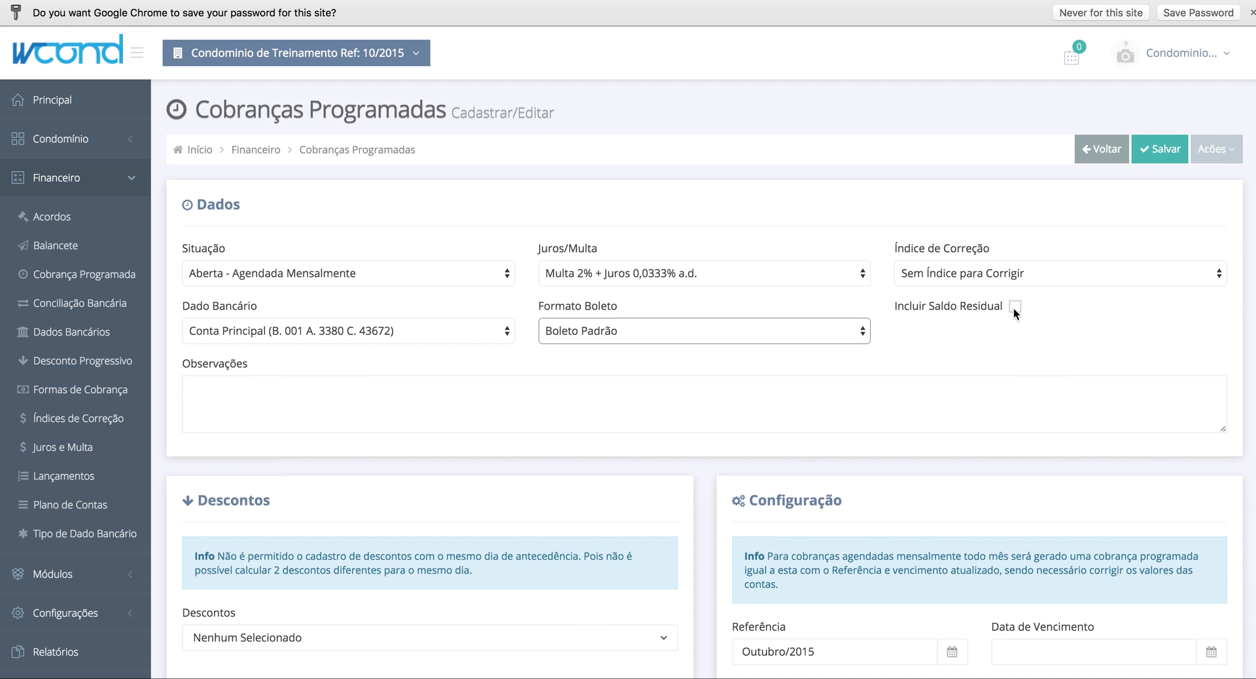
scroll(1015, 310, "down", 3)
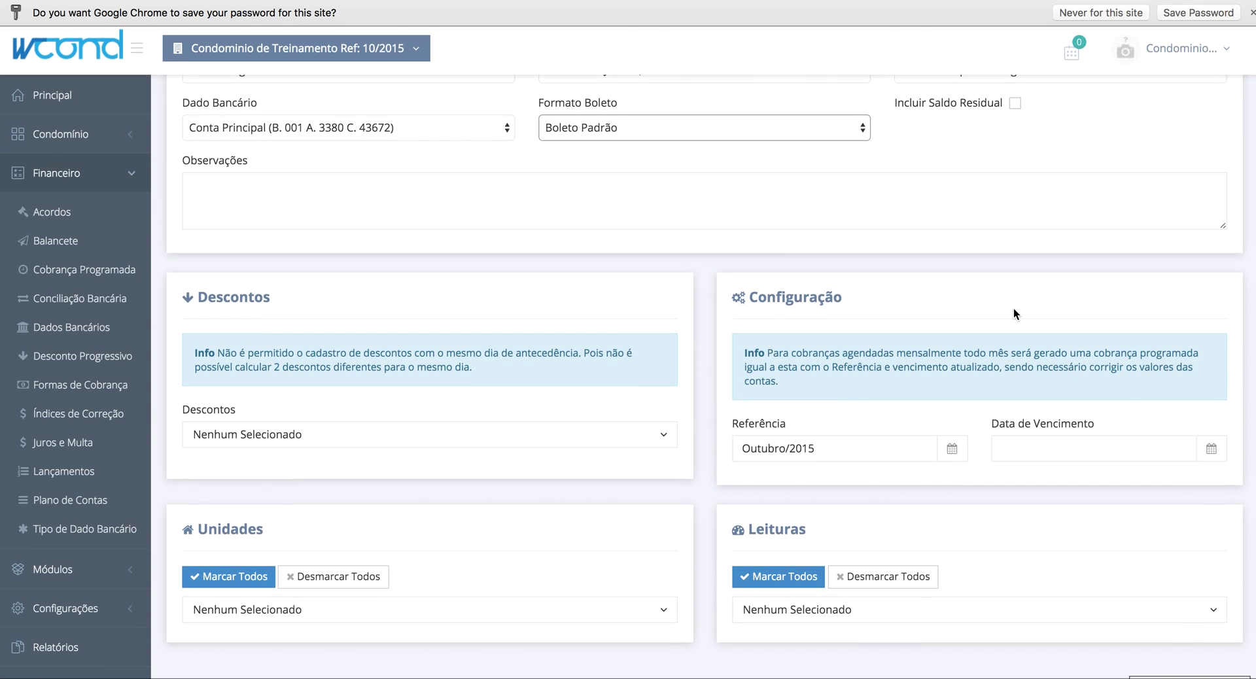
left_click(272, 442)
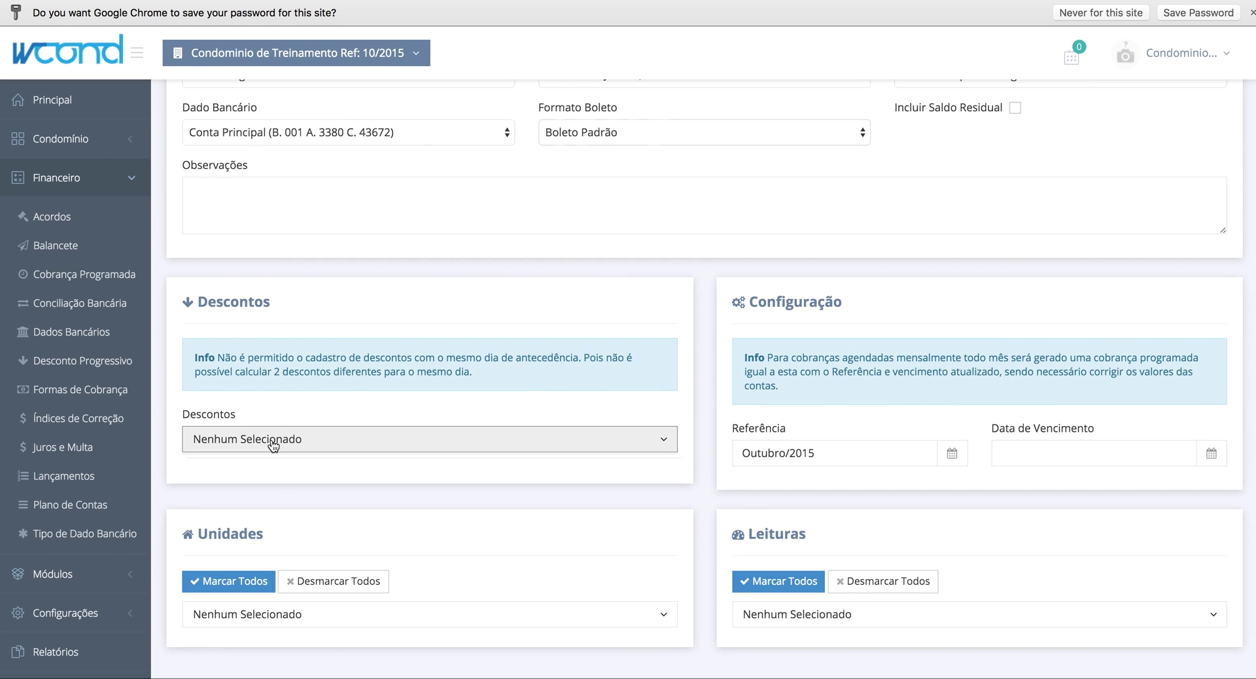
left_click(296, 440)
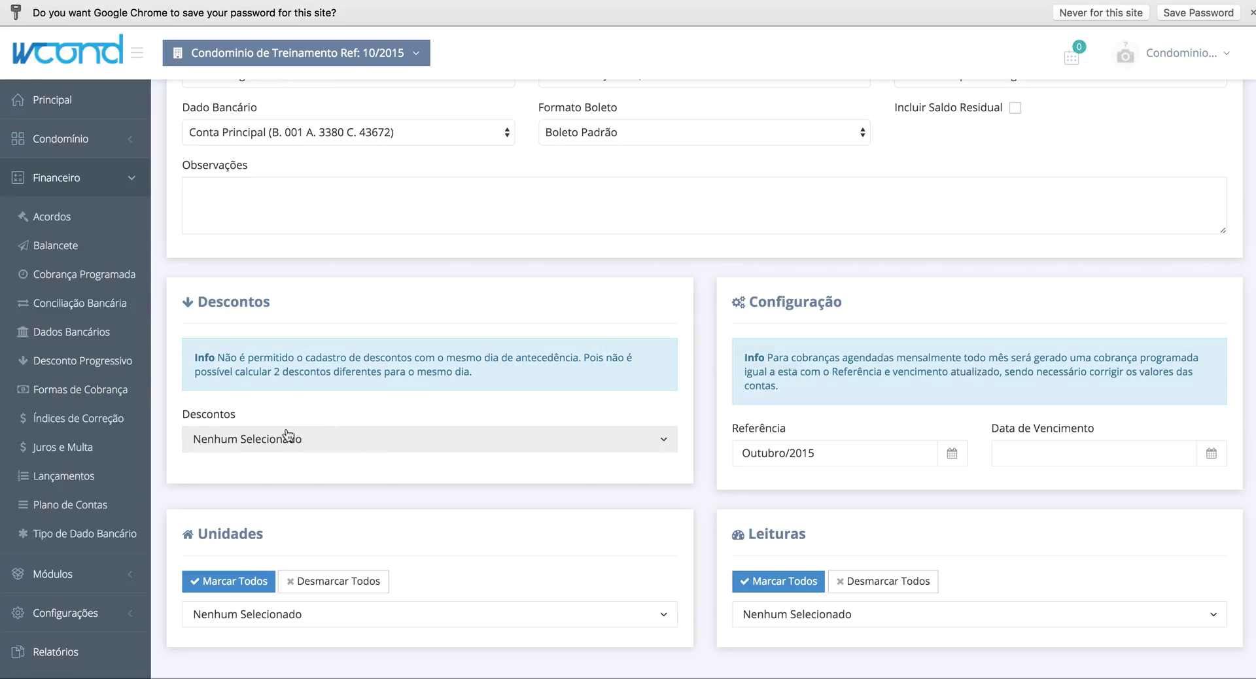
- Go to the Desconto Progressivo page under Financeiro
scroll(379, 443, "up", 3)
scroll(376, 439, "down", 3)
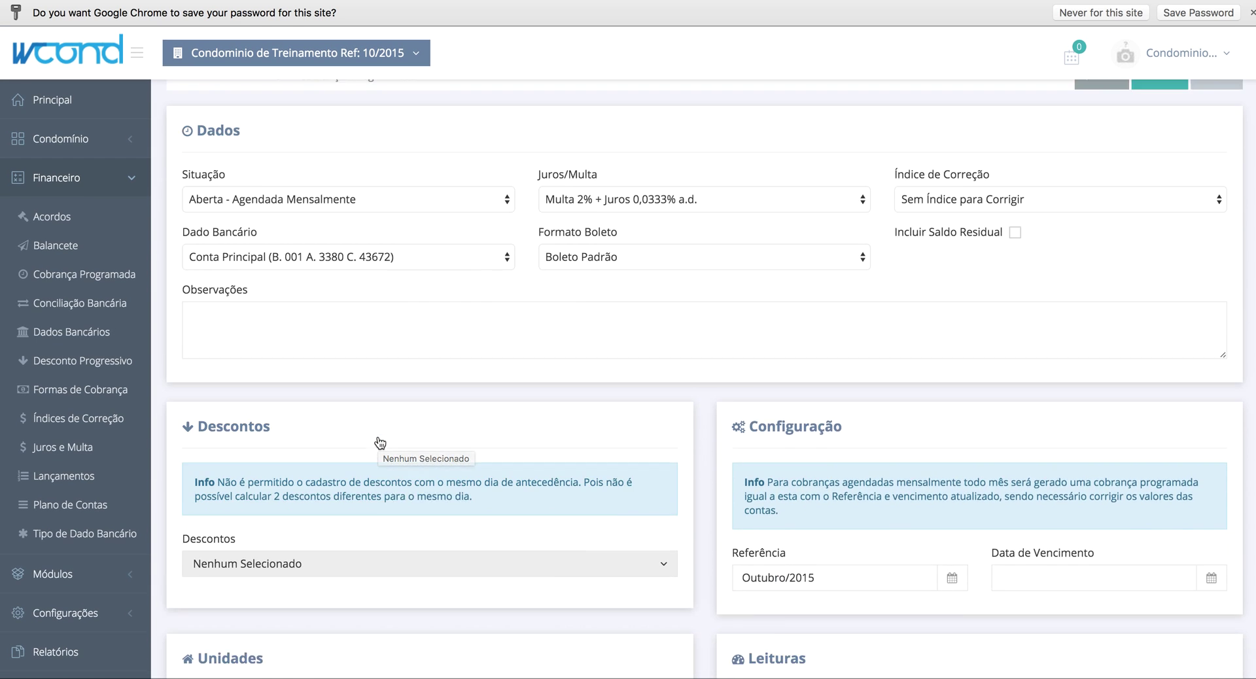
left_click(80, 360)
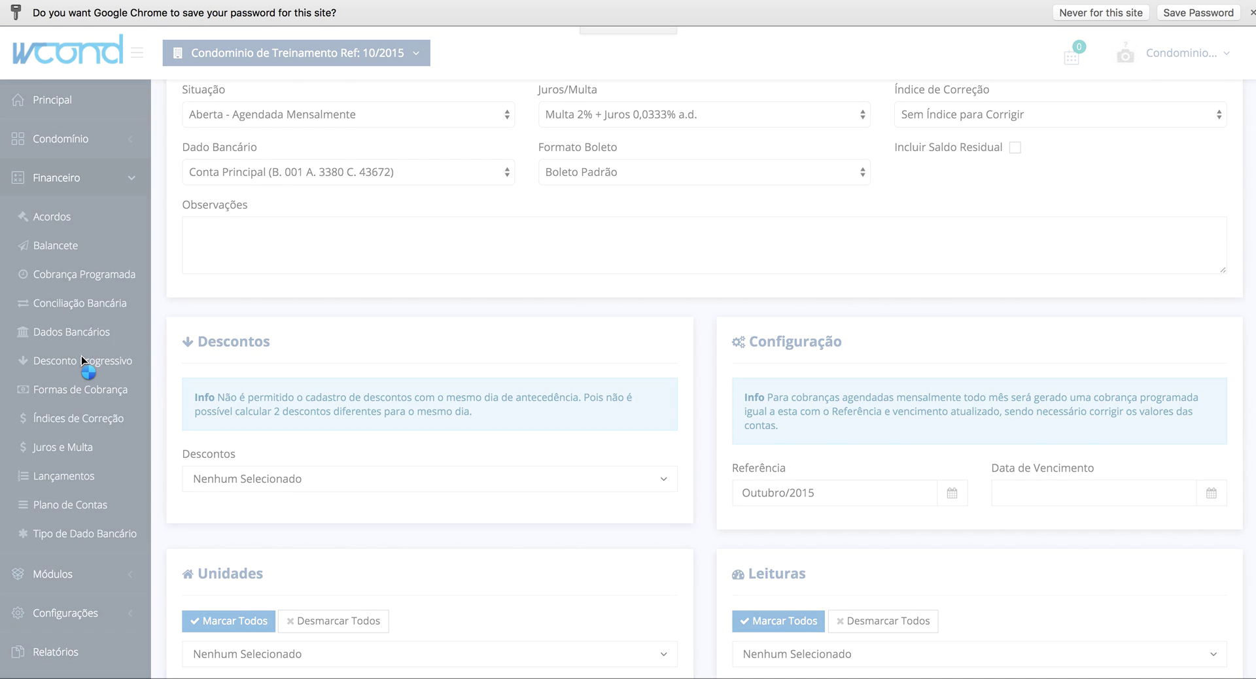
- Save a progressive discount of 10,00 percent for payment 5 days before the due date
left_click(359, 352)
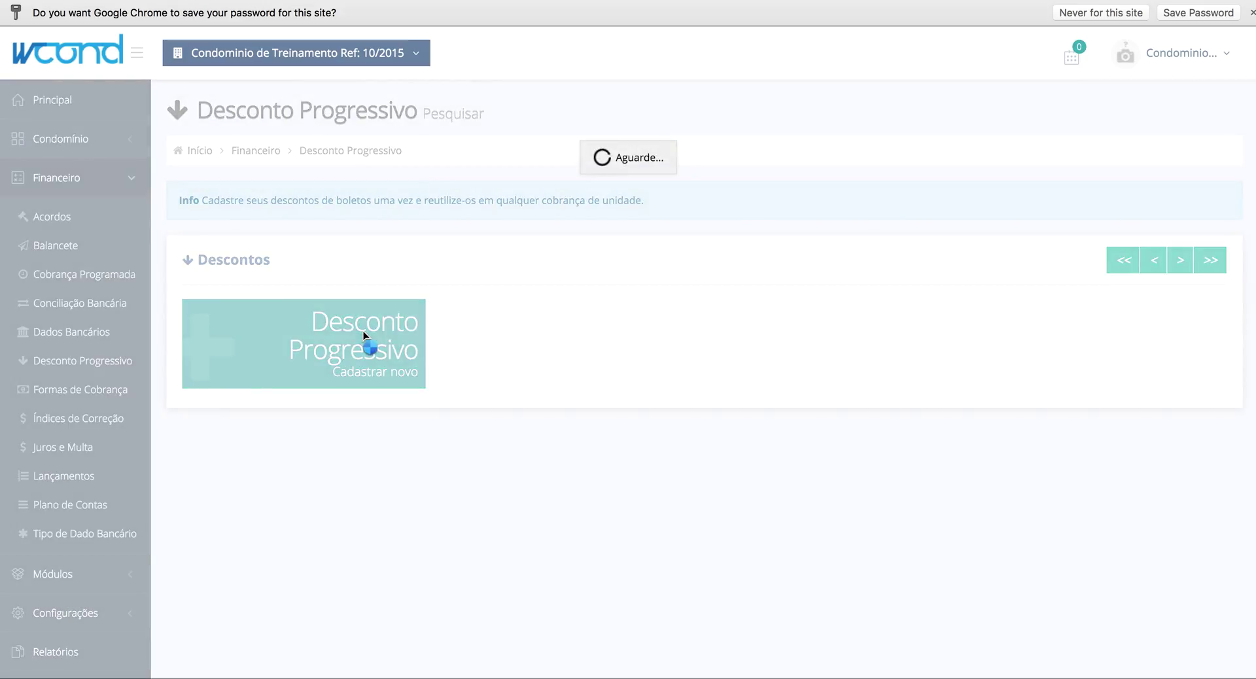
left_click(407, 332)
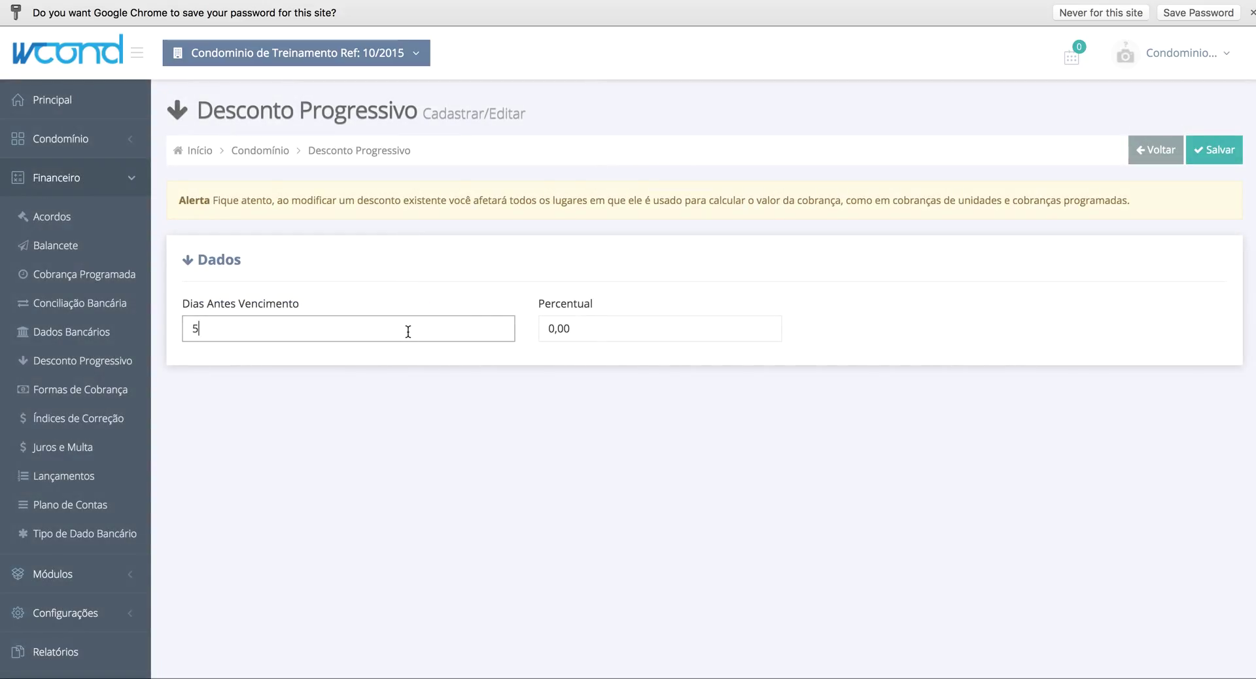
left_click(592, 328)
type("1000")
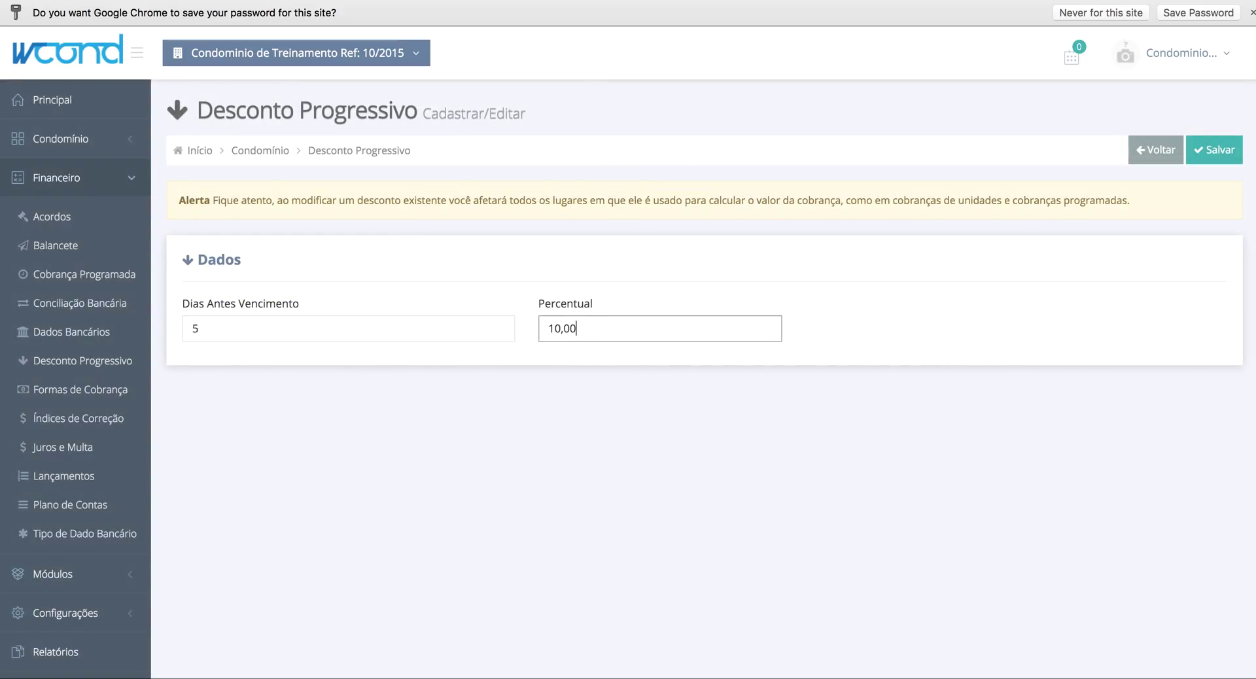
left_click(1218, 150)
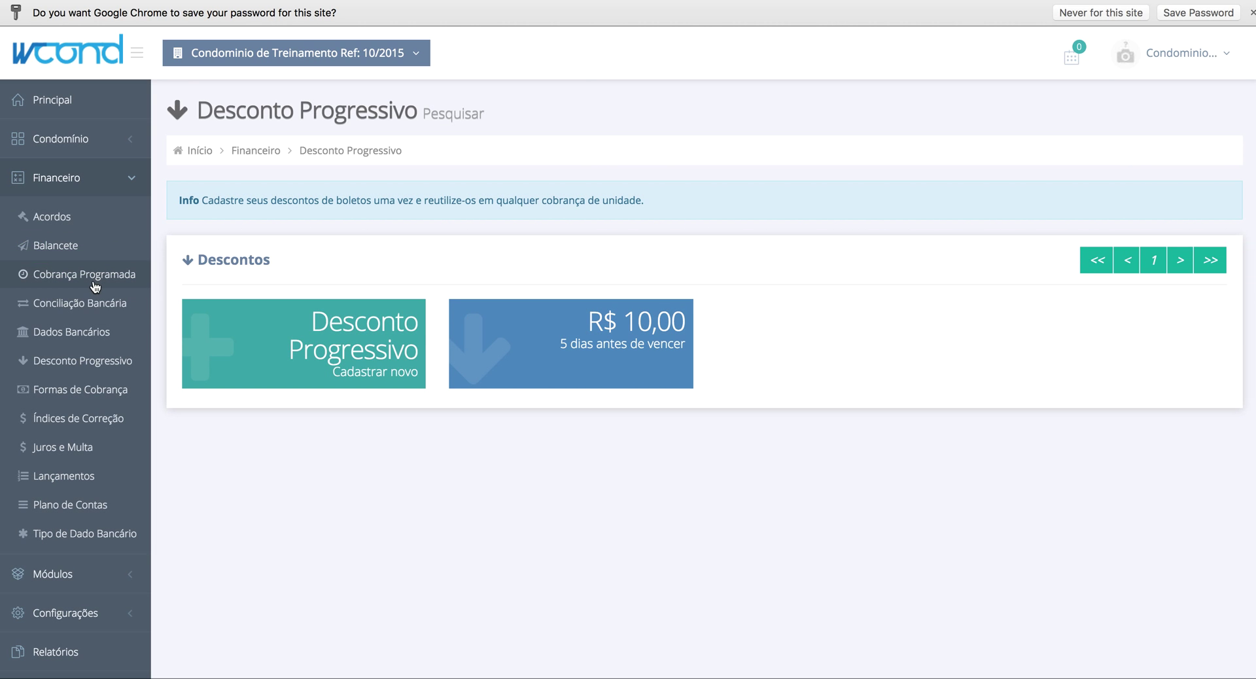
left_click(85, 274)
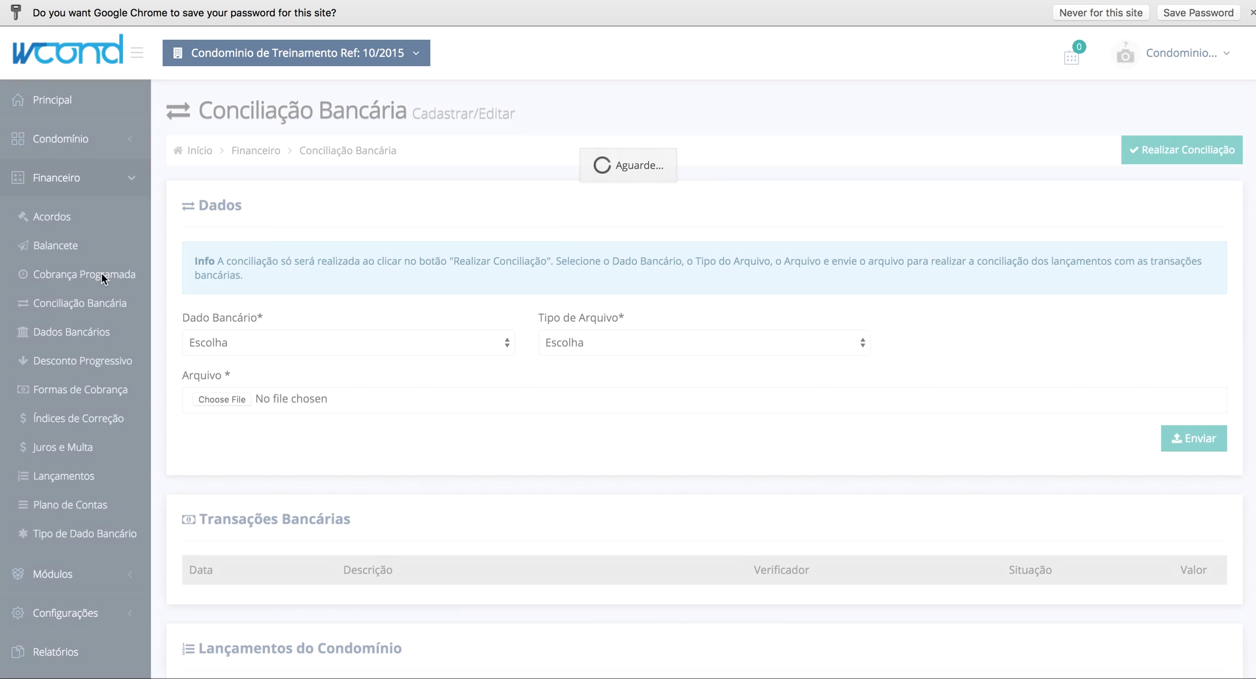
- Start a new scheduled charge with Conta Principal and Multa 2% + Juros 0,0333% a.d
left_click(100, 274)
left_click(331, 365)
left_click(347, 331)
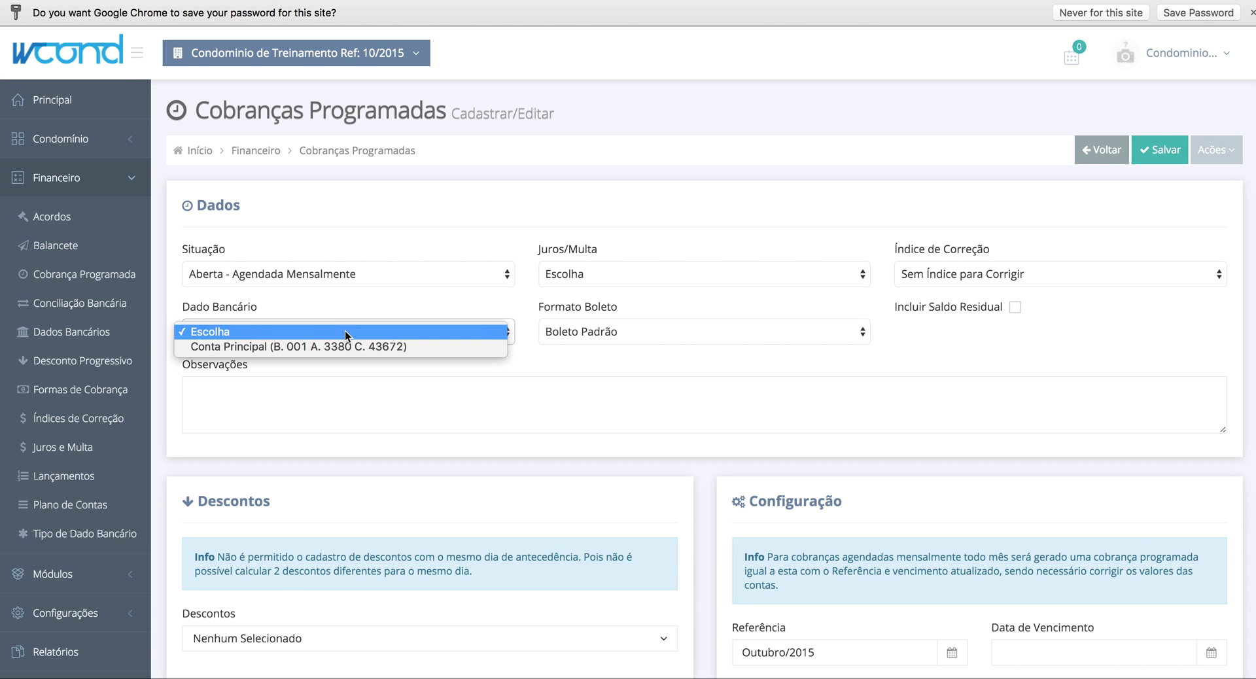
left_click(343, 346)
left_click(602, 276)
left_click(603, 288)
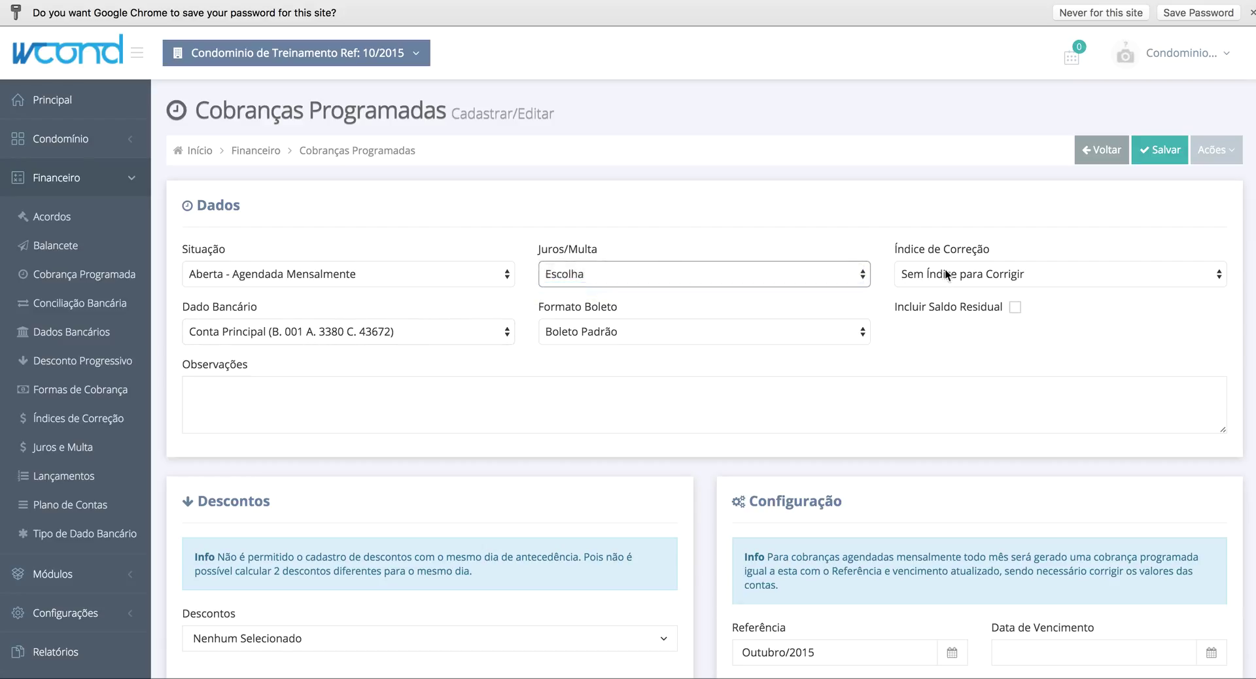
- Choose Demonstrativo Frente/Verso as the boleto format
left_click(733, 331)
left_click(734, 330)
left_click(733, 331)
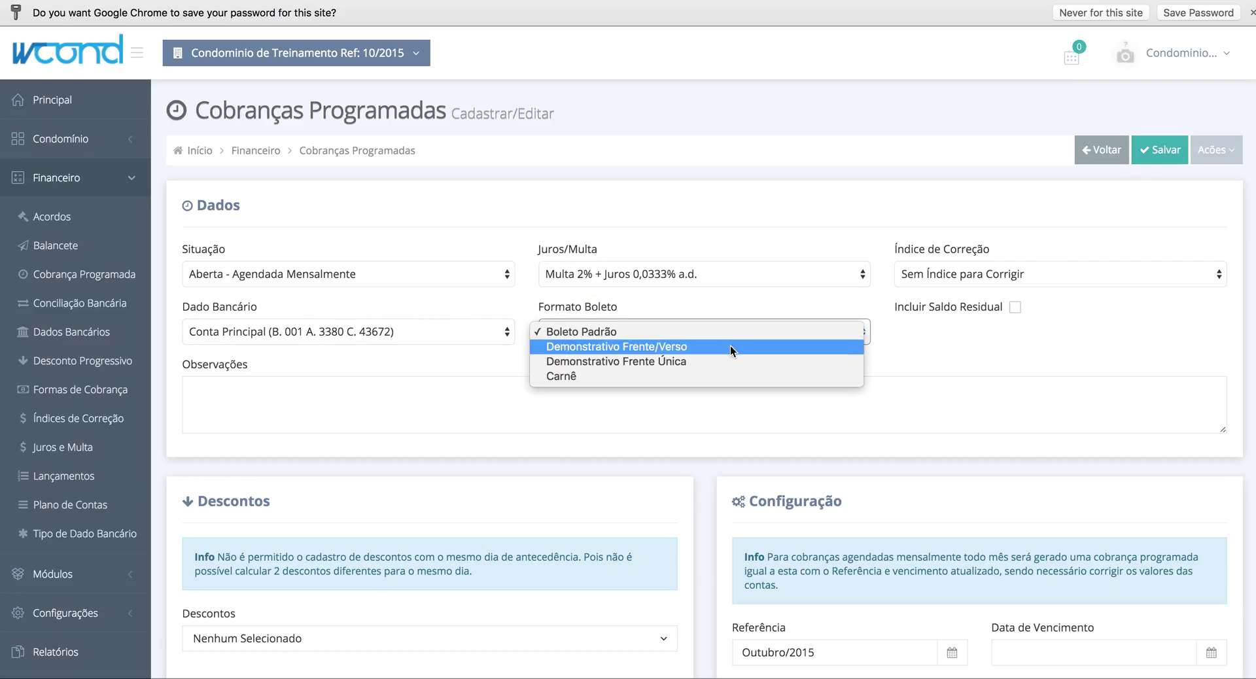
left_click(730, 346)
- Apply the 5 Dias %10,00 discount to the scheduled charge
scroll(813, 400, "down", 1)
scroll(813, 401, "down", 5)
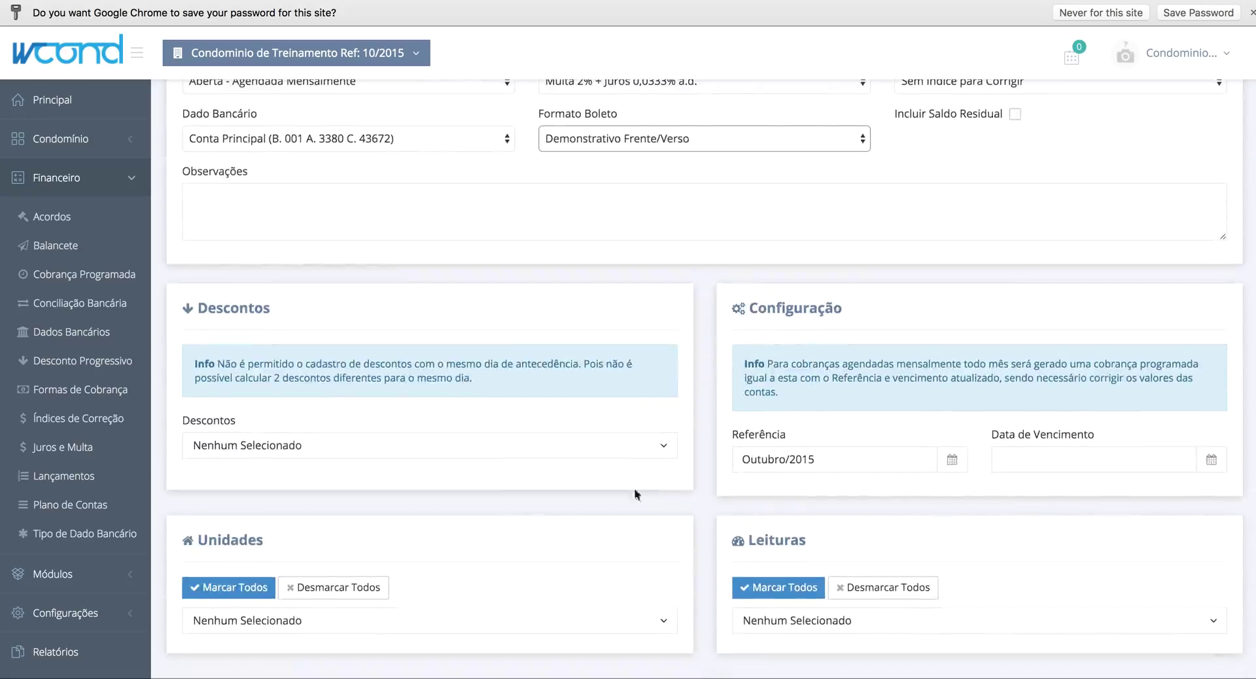
left_click(408, 458)
left_click(360, 476)
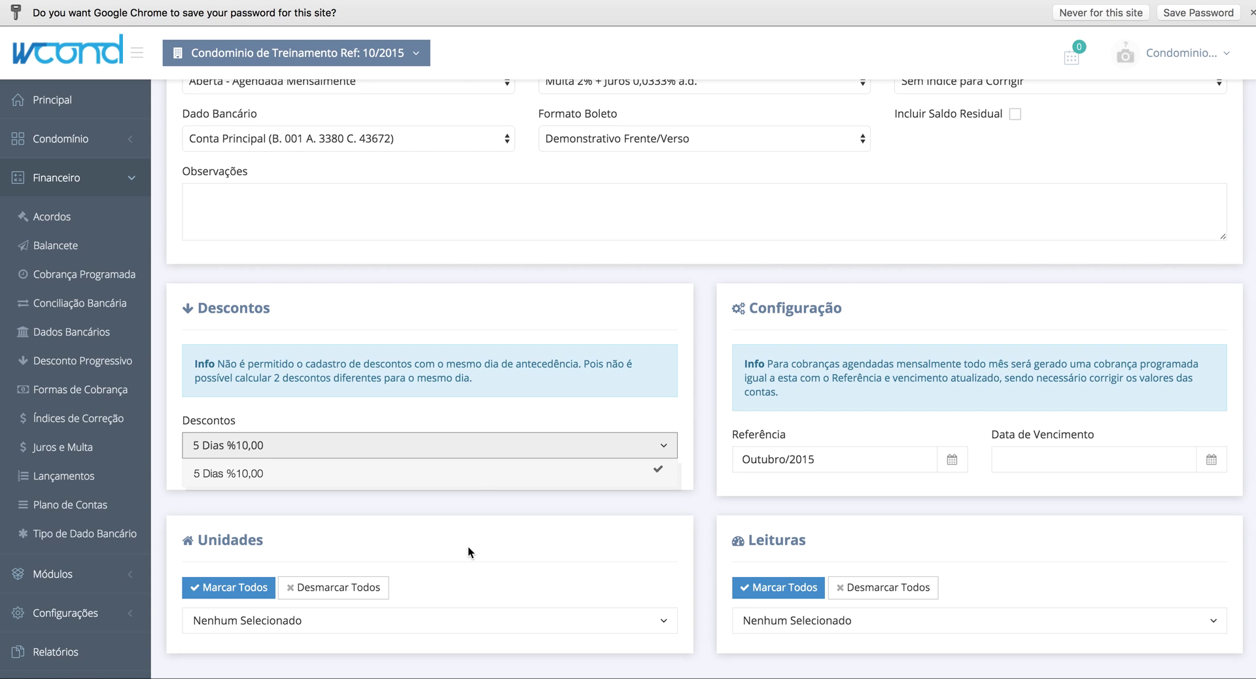
left_click(489, 357)
scroll(489, 357, "up", 5)
scroll(490, 358, "down", 4)
scroll(490, 357, "down", 1)
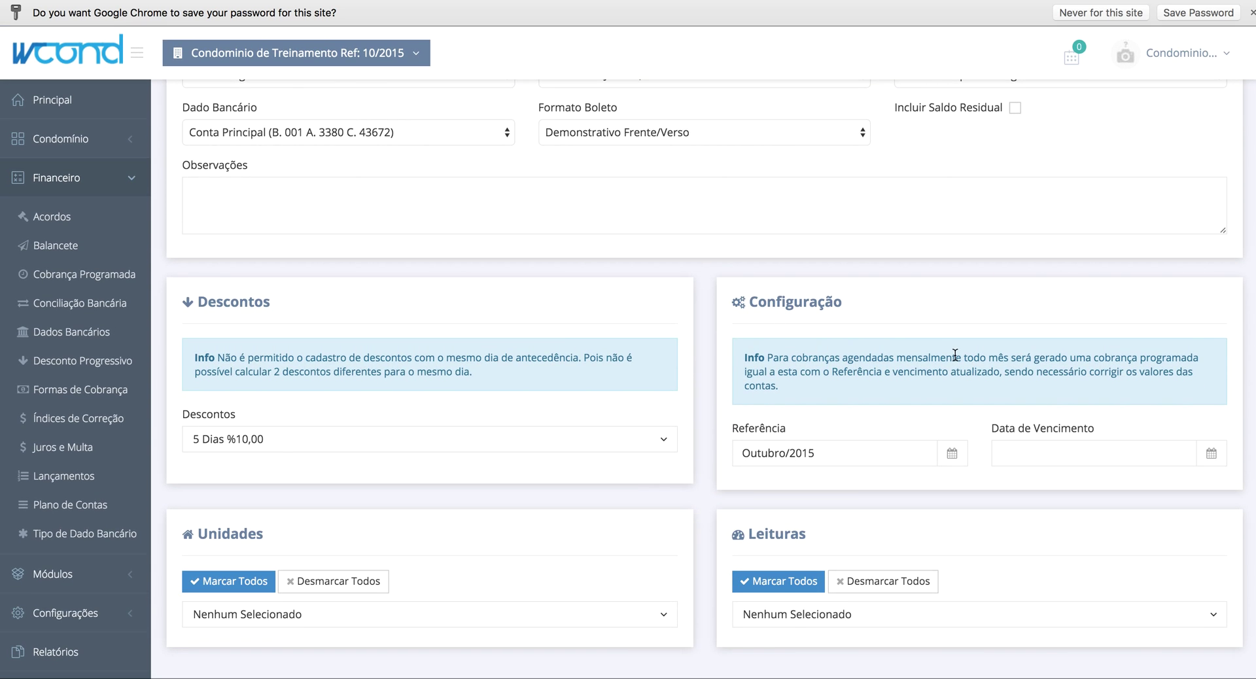
- Set reference month Setembro/2015, correcting an initial Agosto pick, and due date 30/10/2015
triple_click(772, 303)
left_click(771, 305)
left_click(838, 454)
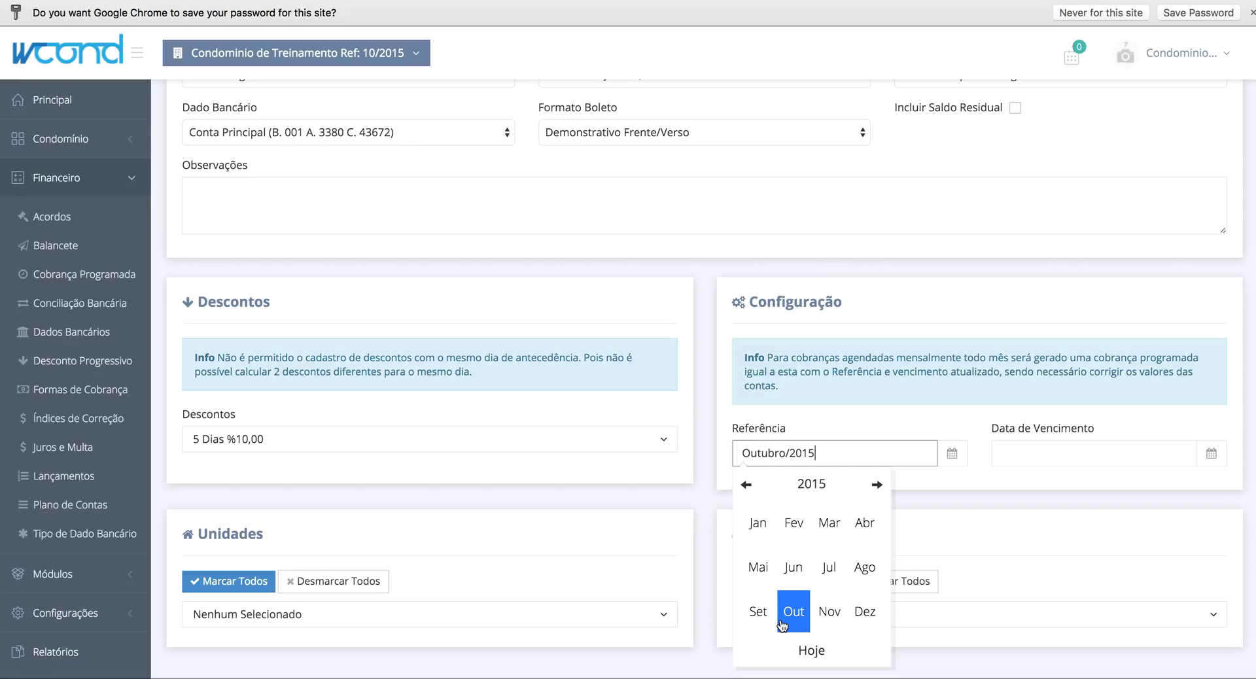
left_click(855, 579)
left_click(1054, 457)
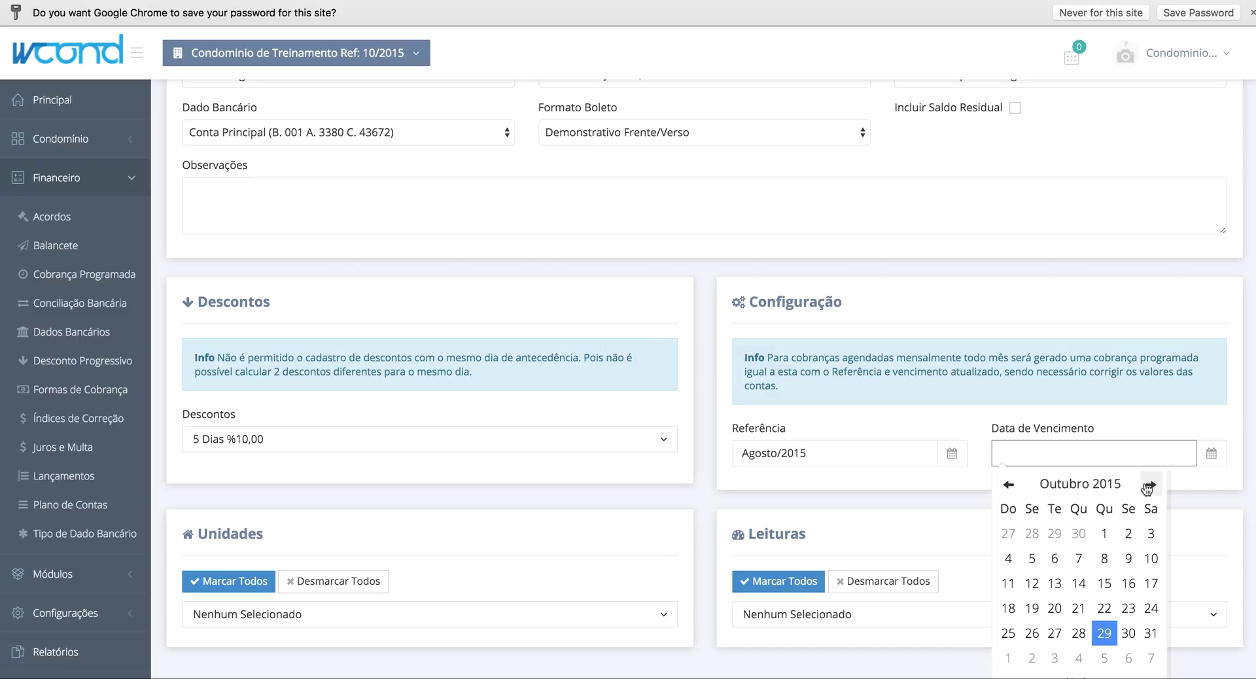
left_click(902, 455)
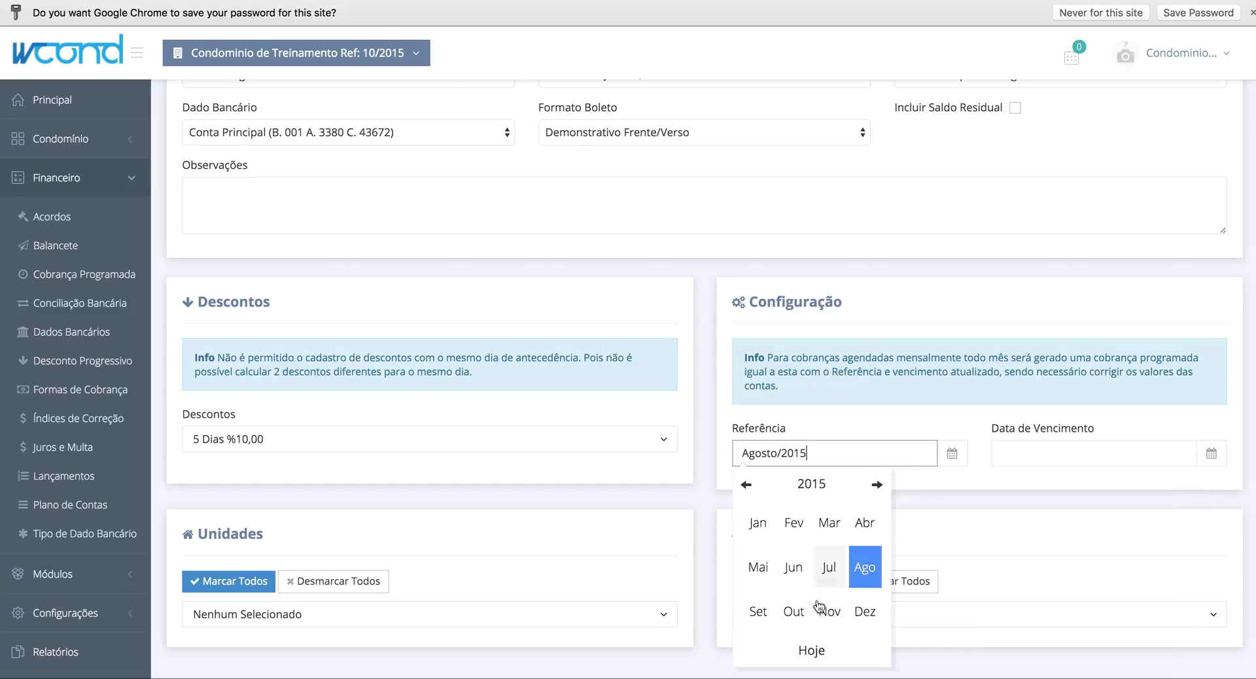
left_click(757, 611)
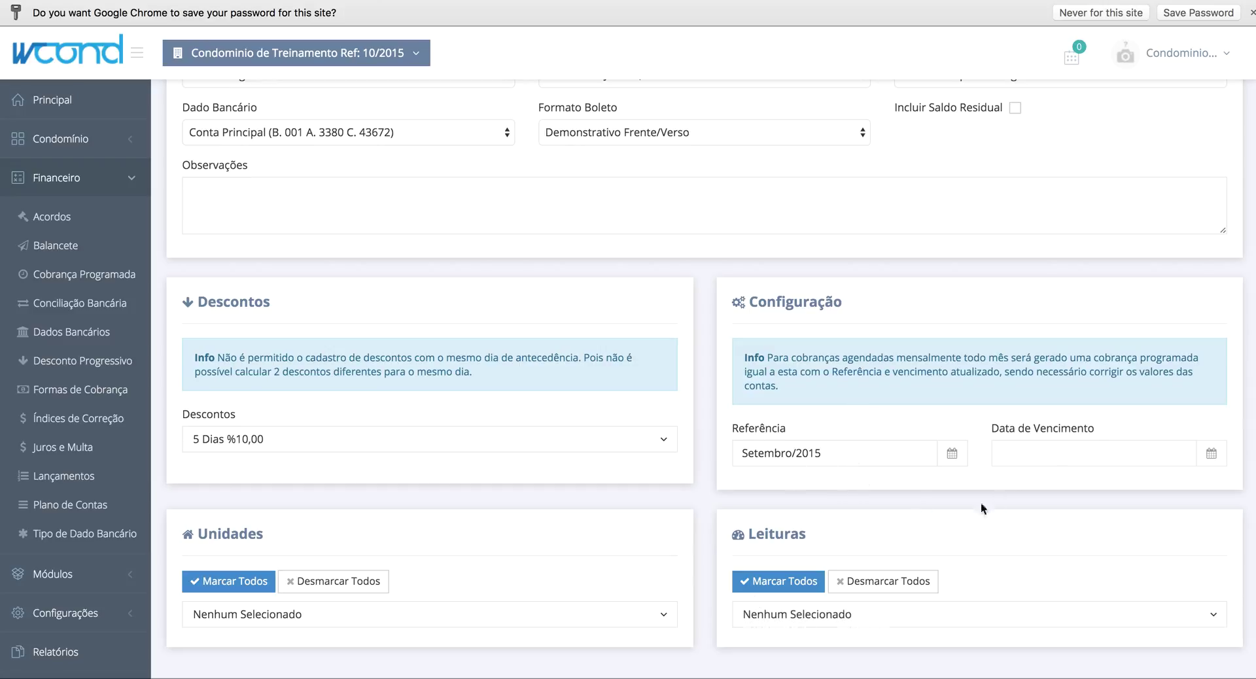
left_click(1057, 454)
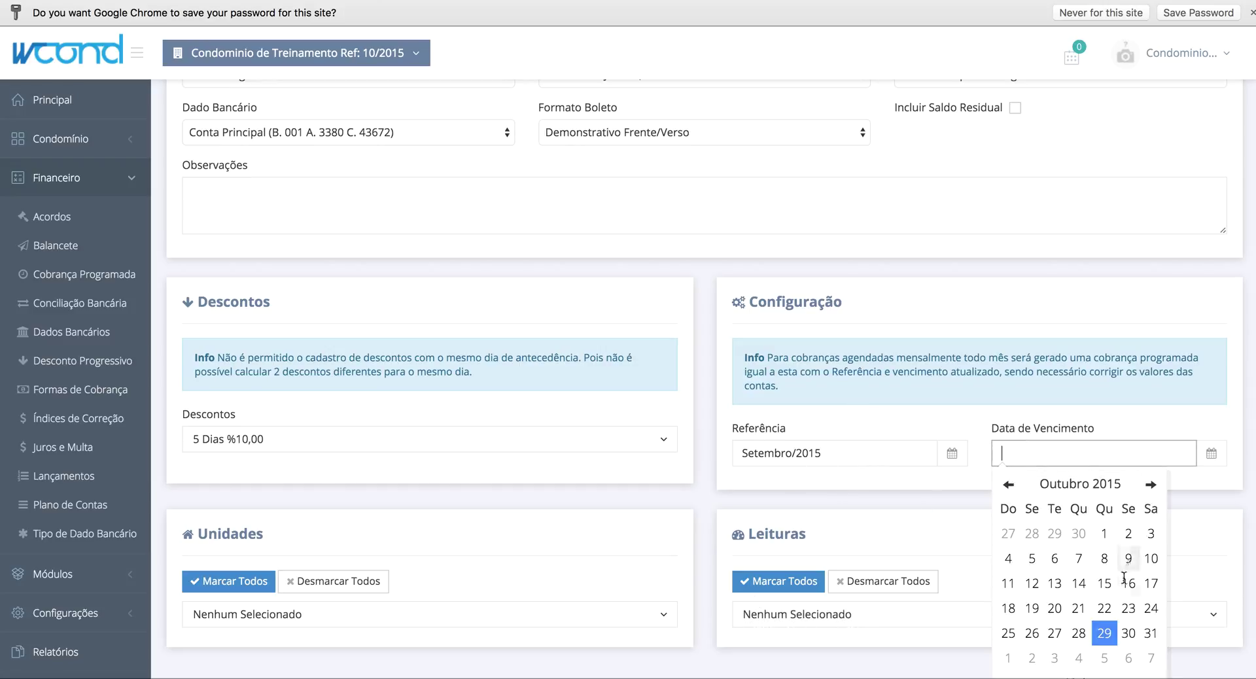
left_click(1119, 629)
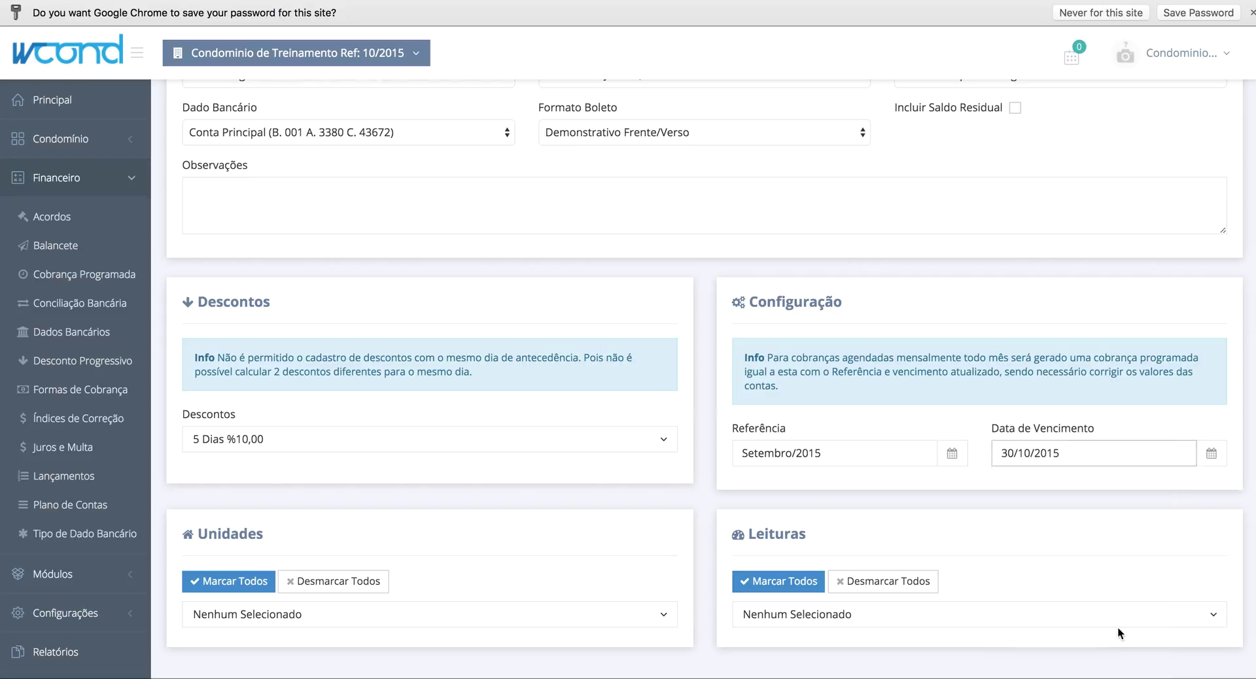
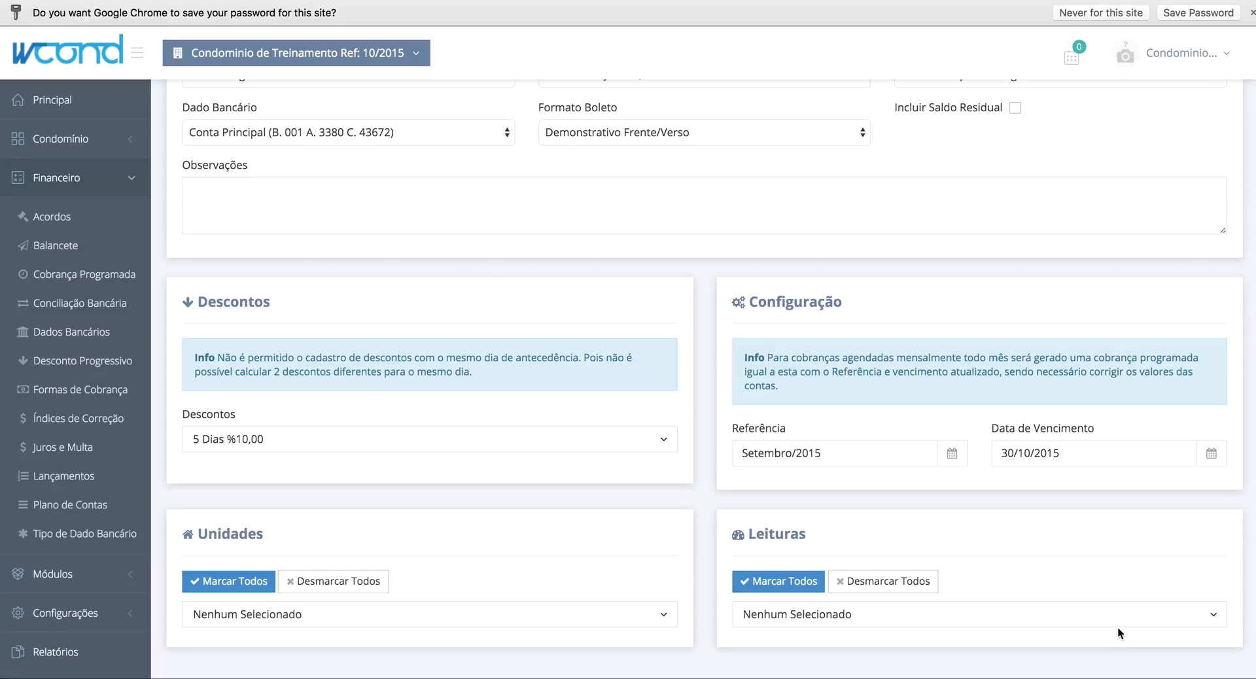
- Tick Apartamento 01, 02, 03 and 04 as the units for the scheduled charge
scroll(591, 575, "down", 1)
scroll(569, 596, "up", 1)
left_click(543, 614)
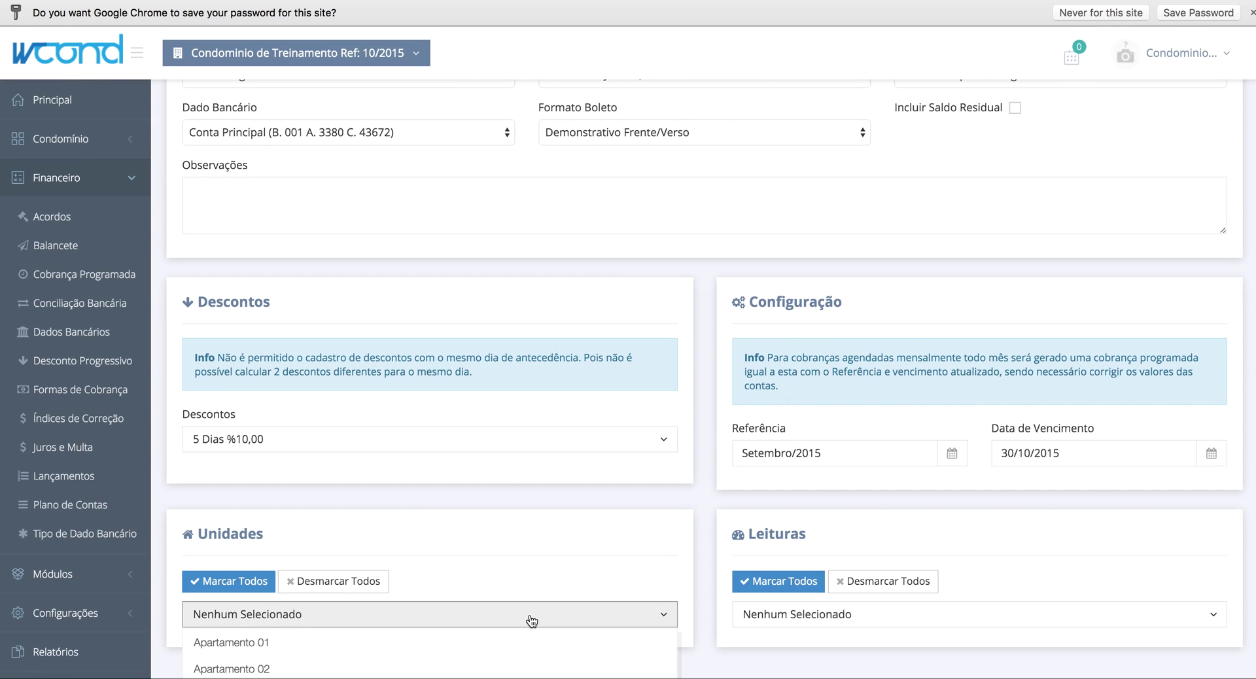
scroll(505, 456, "down", 3)
left_click(505, 458)
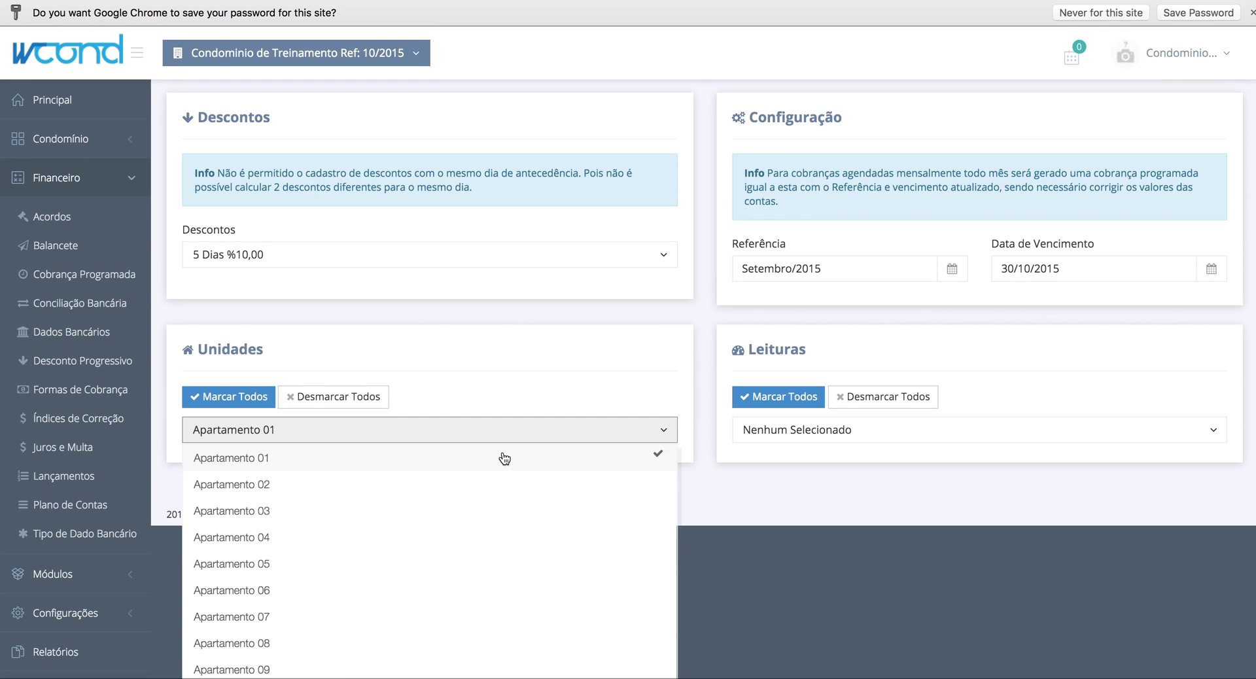
left_click(450, 481)
left_click(413, 511)
left_click(386, 542)
left_click(426, 359)
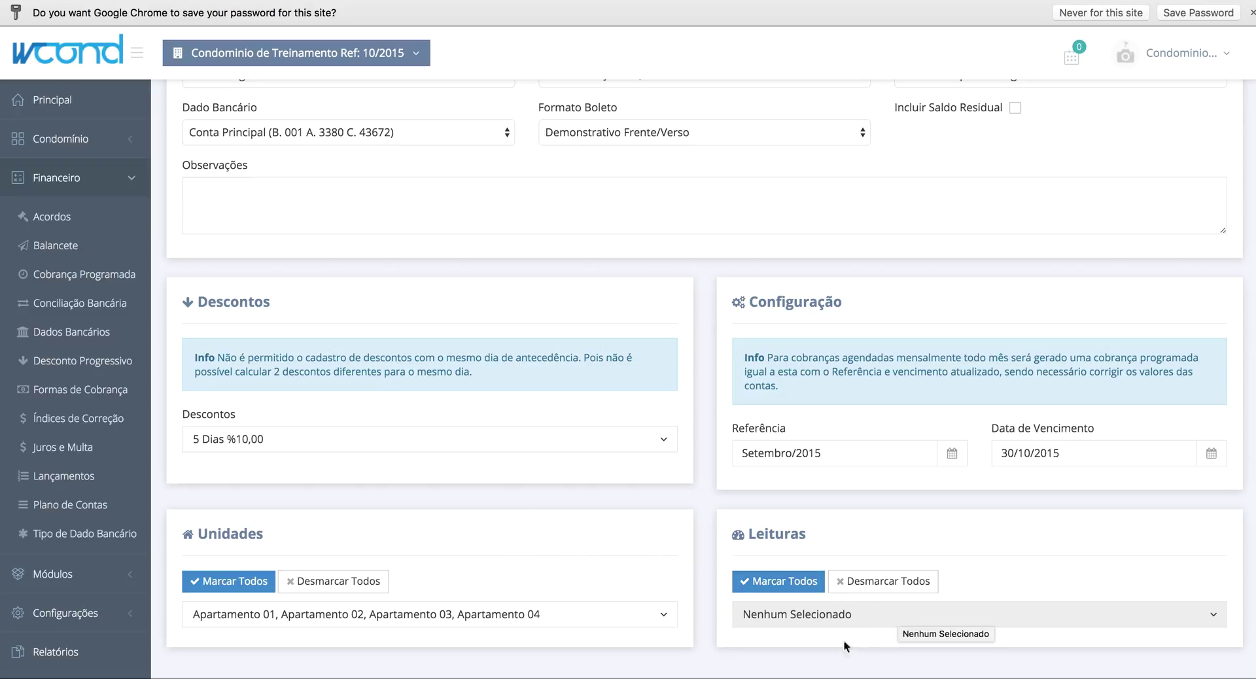
- Save the charge and go back to the Cobranças Programadas list showing the 30/10/2015 entry
left_click(69, 180)
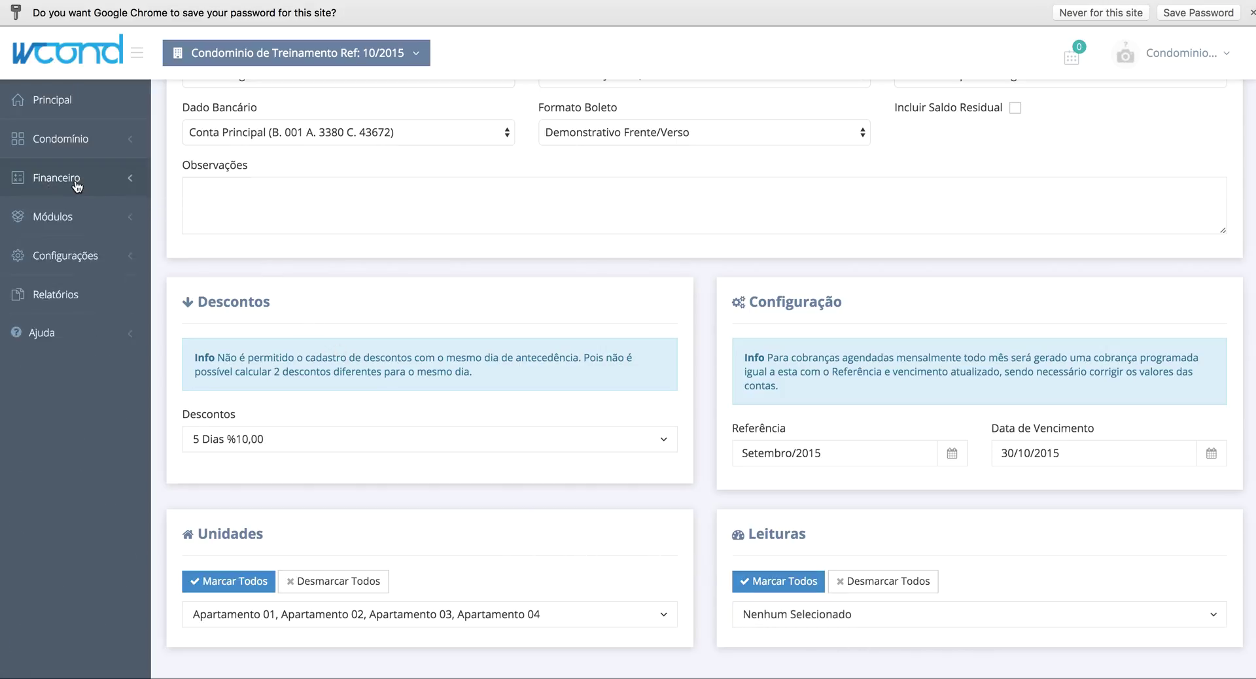
left_click(65, 262)
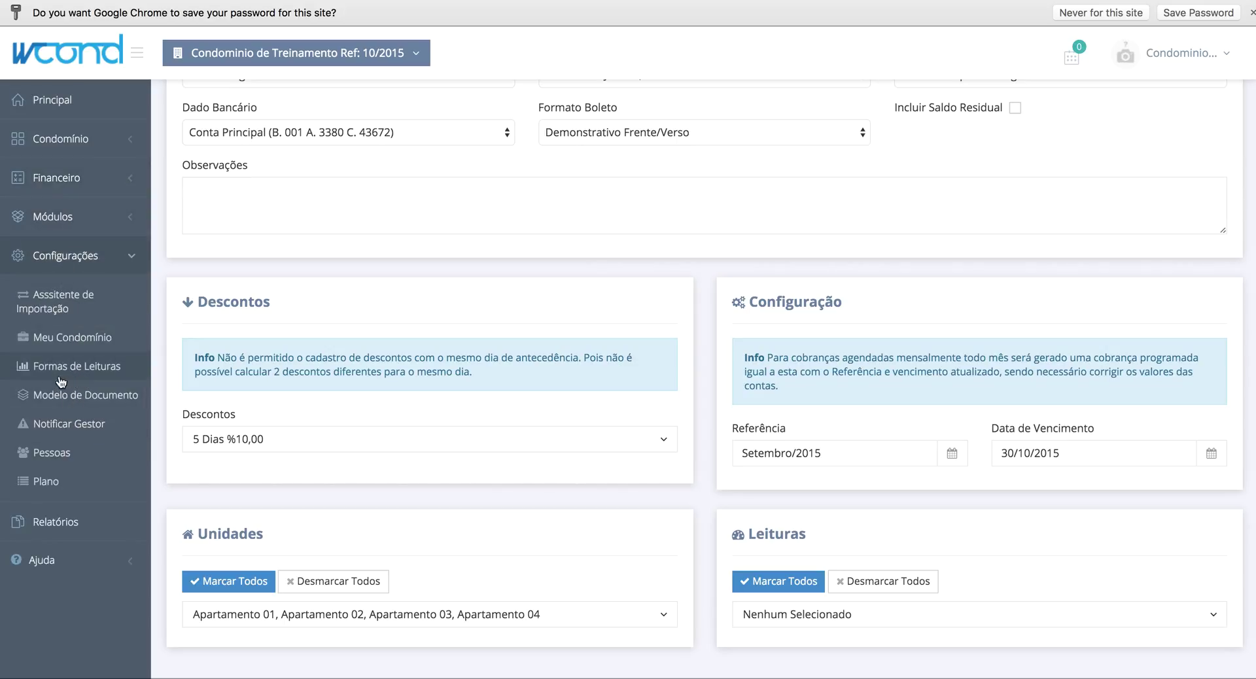
scroll(989, 551, "up", 3)
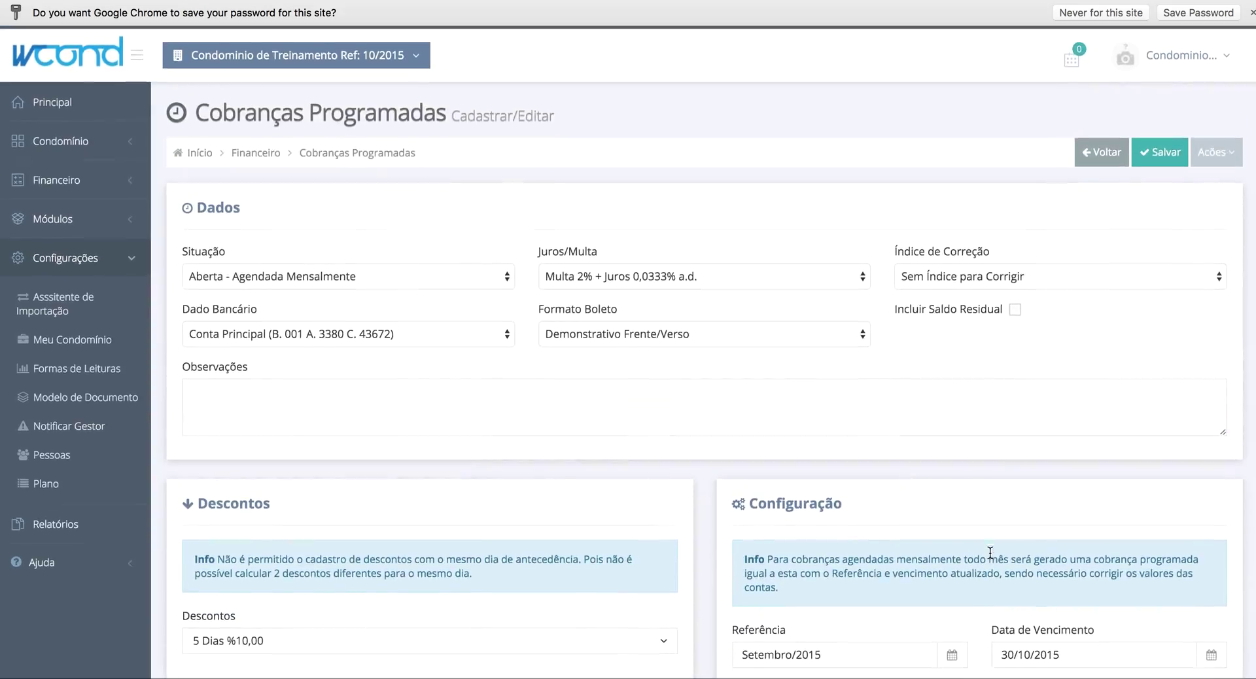
left_click(1164, 157)
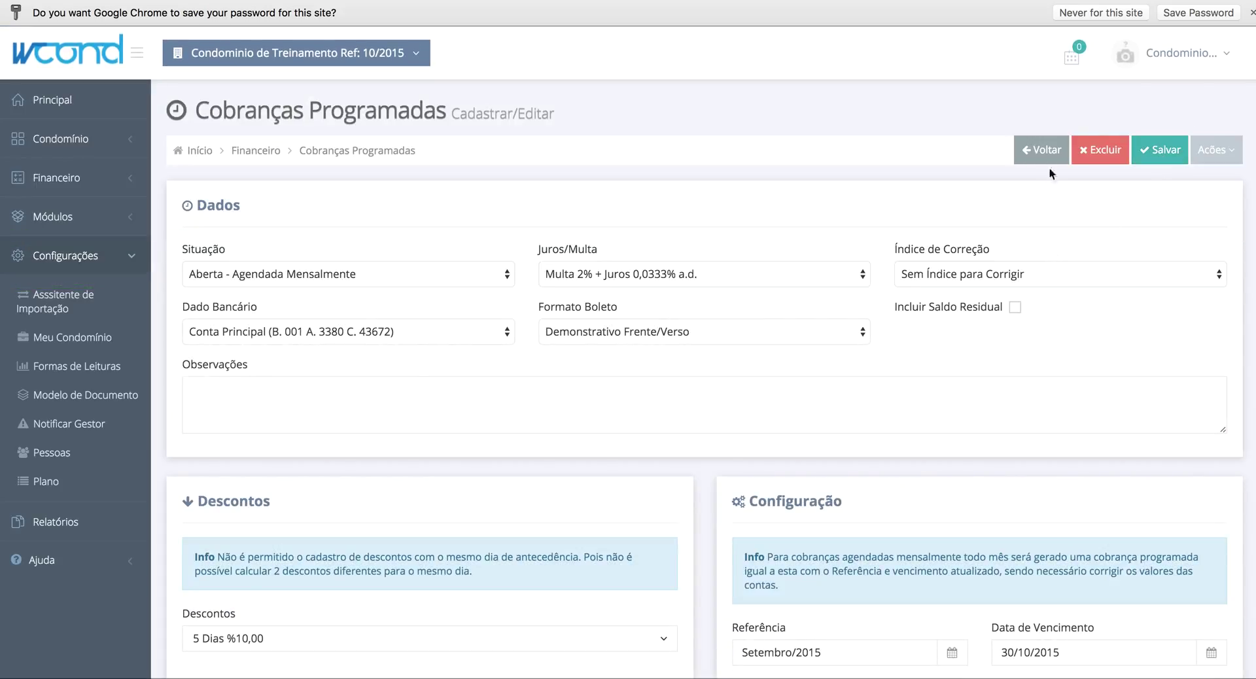
left_click(1050, 153)
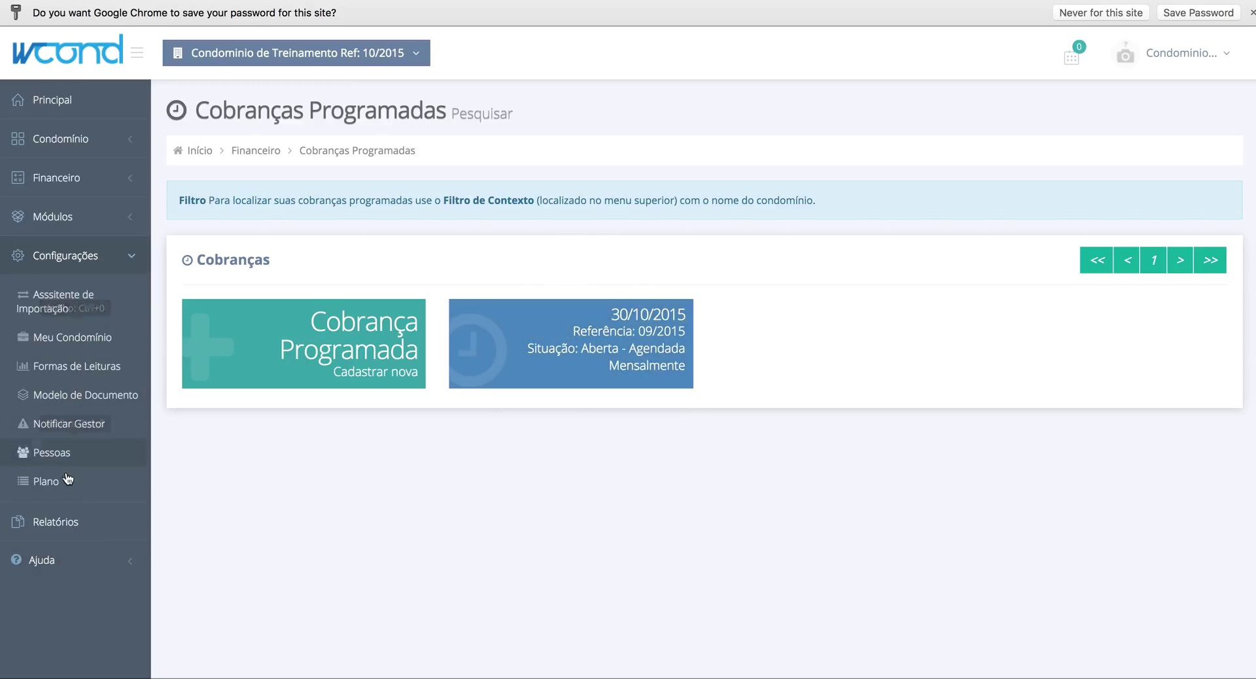
- Start a new reading type described as Gás Encanado with minimum reading 0
left_click(86, 371)
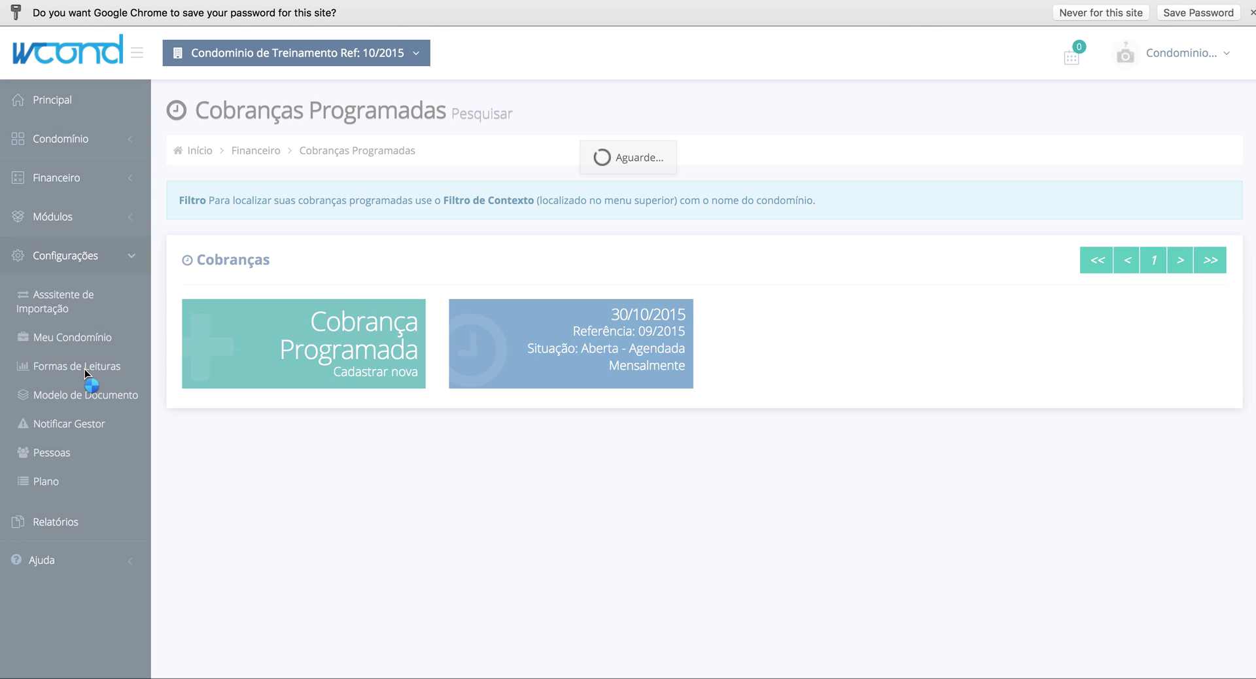
left_click(407, 320)
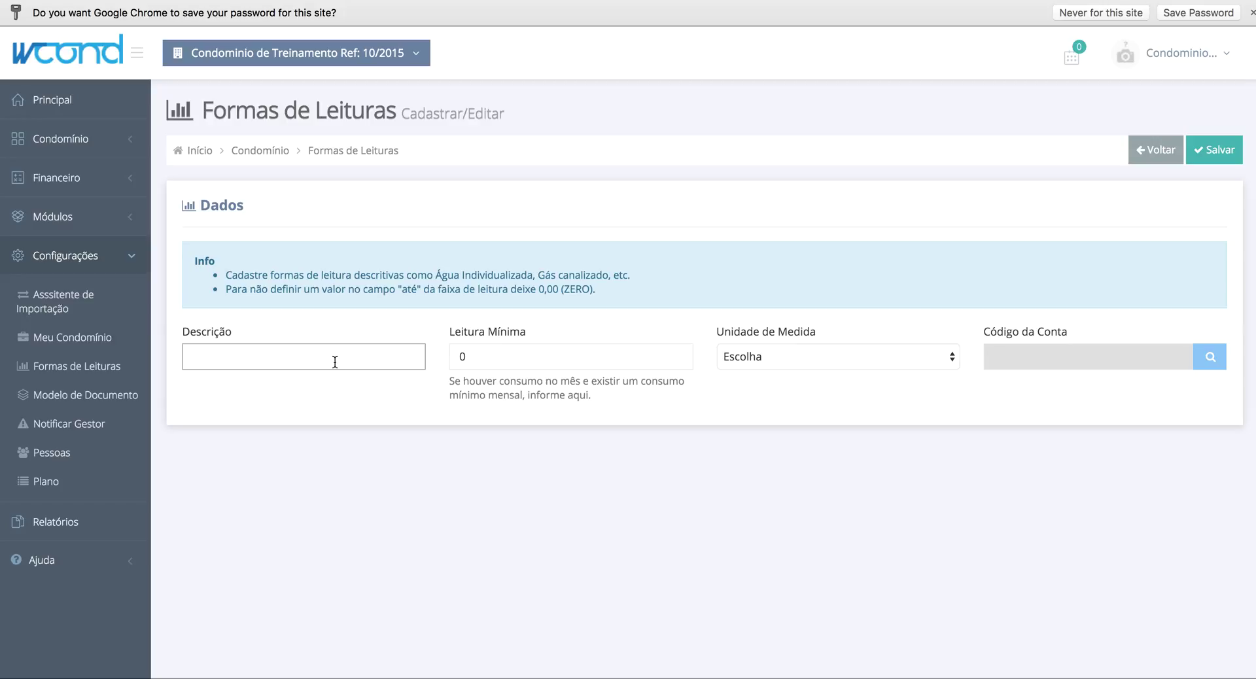
type("Gás Encanado")
left_click(509, 357)
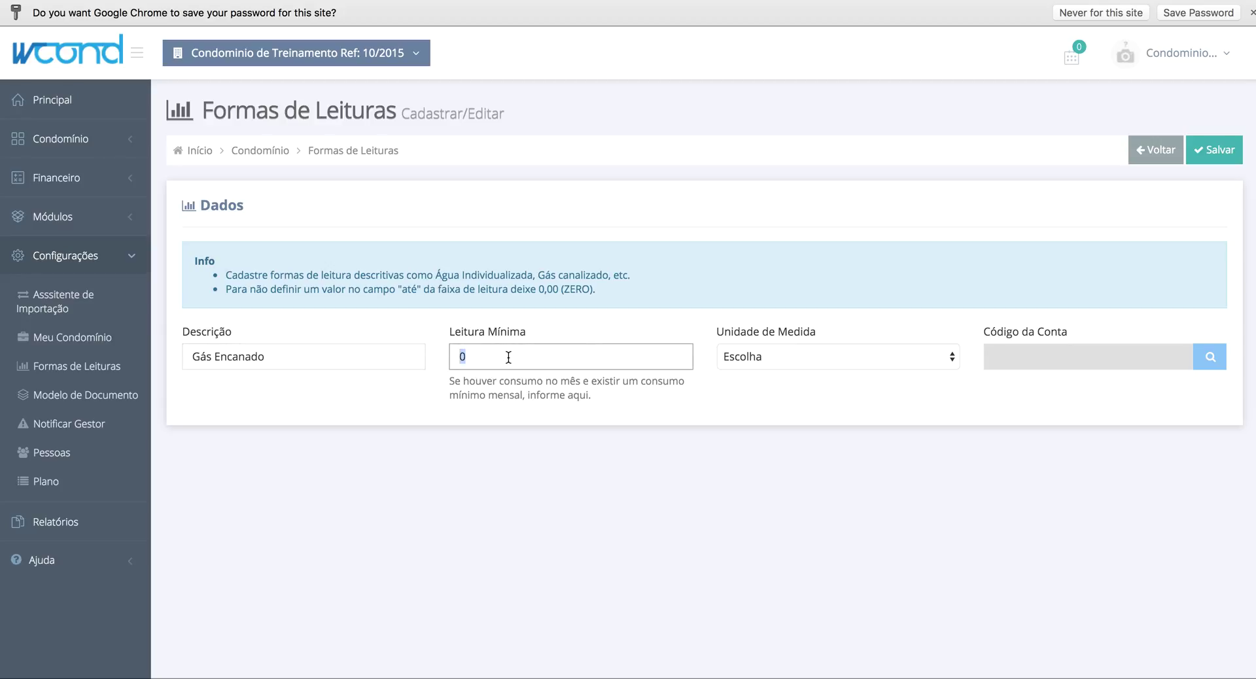
type("0")
- Set the unit to Kg, correcting an initial m³ pick, and leave the account unset
left_click(755, 363)
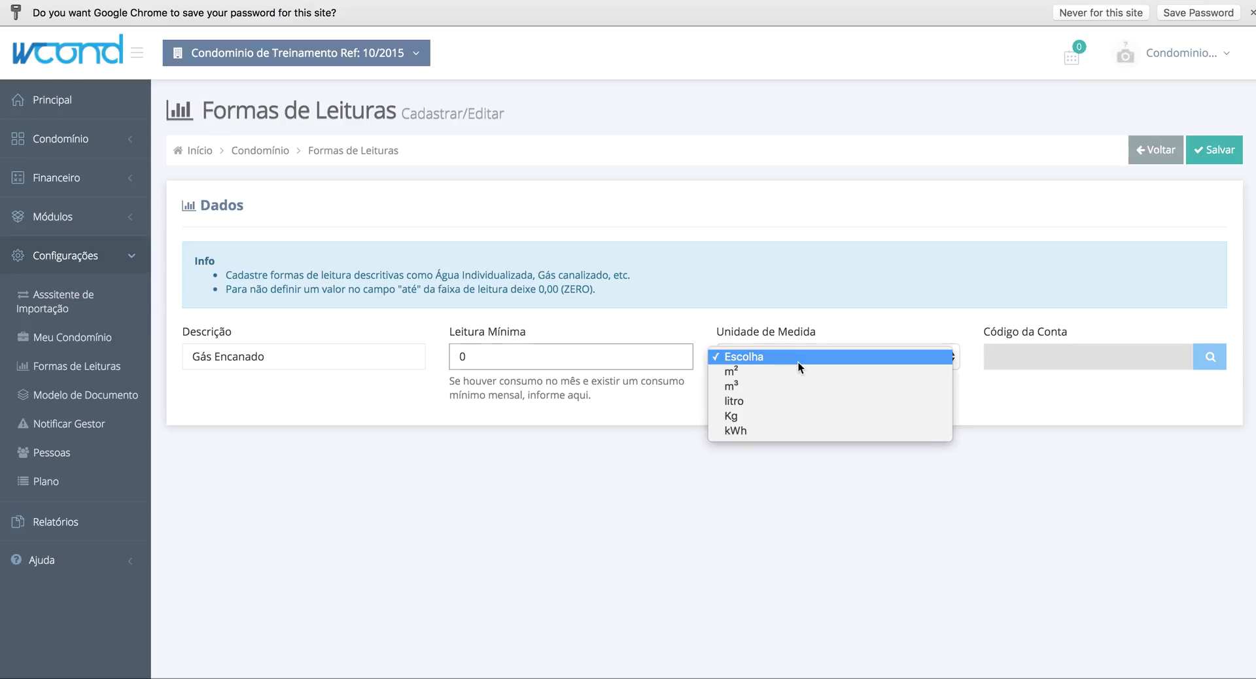
left_click(767, 386)
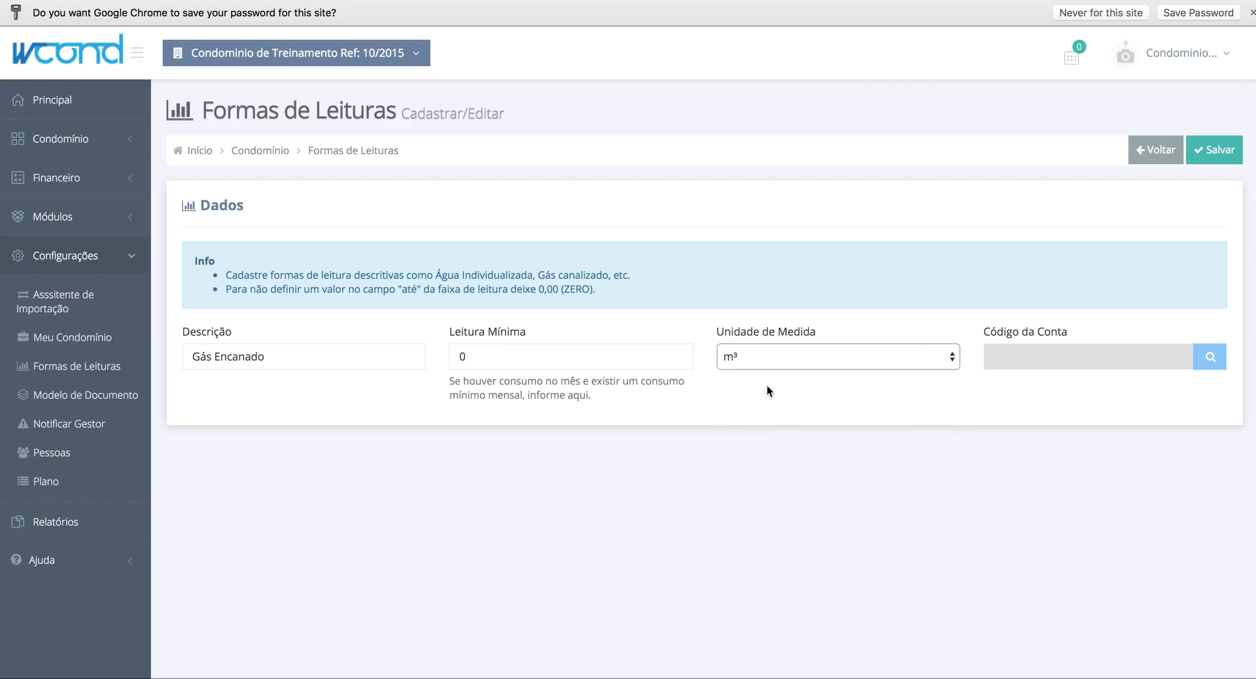
left_click(822, 357)
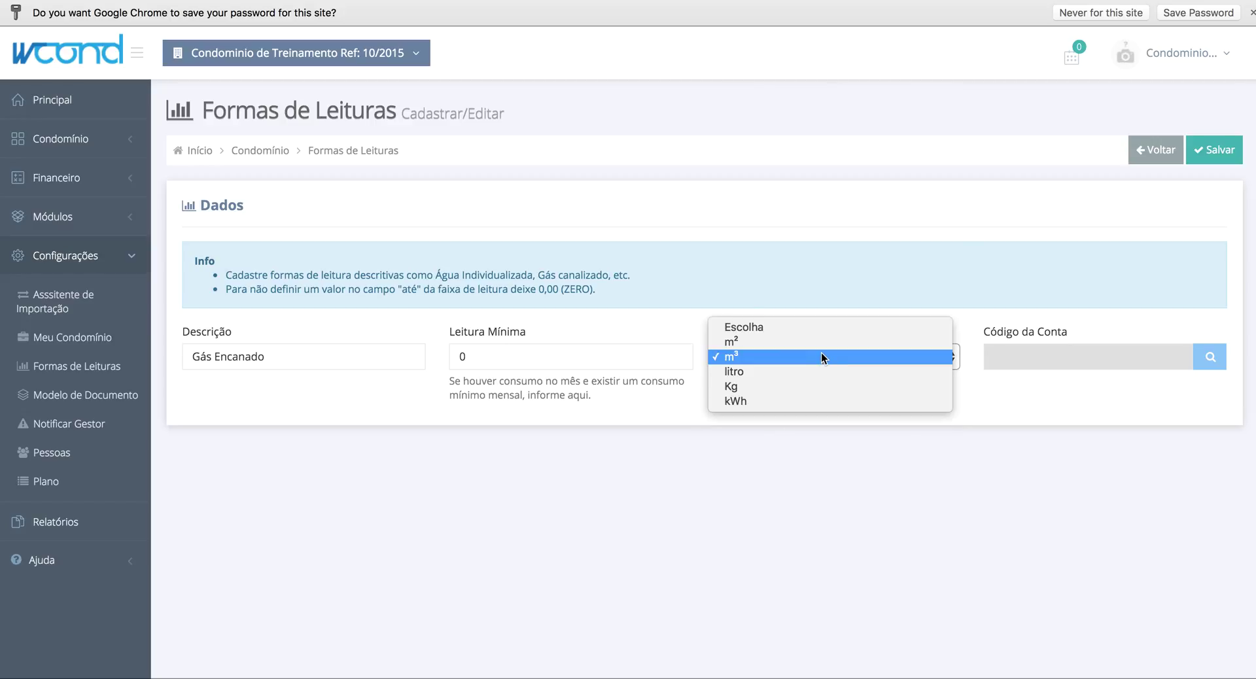
left_click(800, 386)
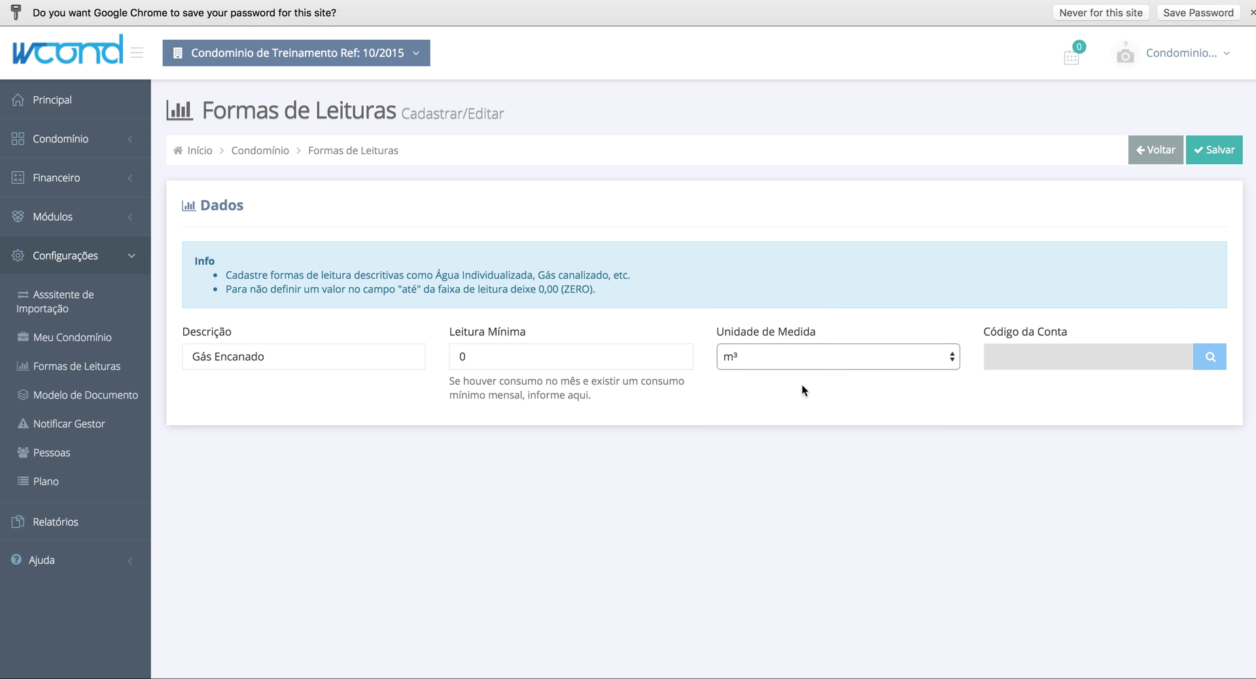
left_click(1218, 360)
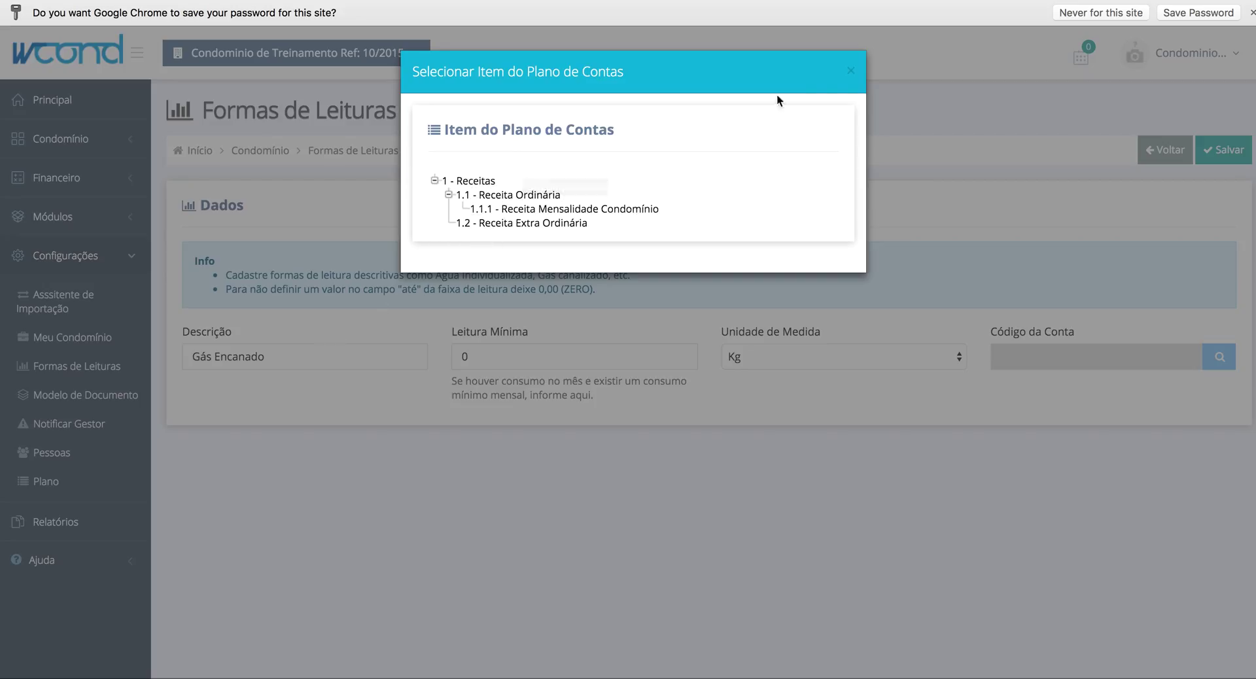
left_click(851, 70)
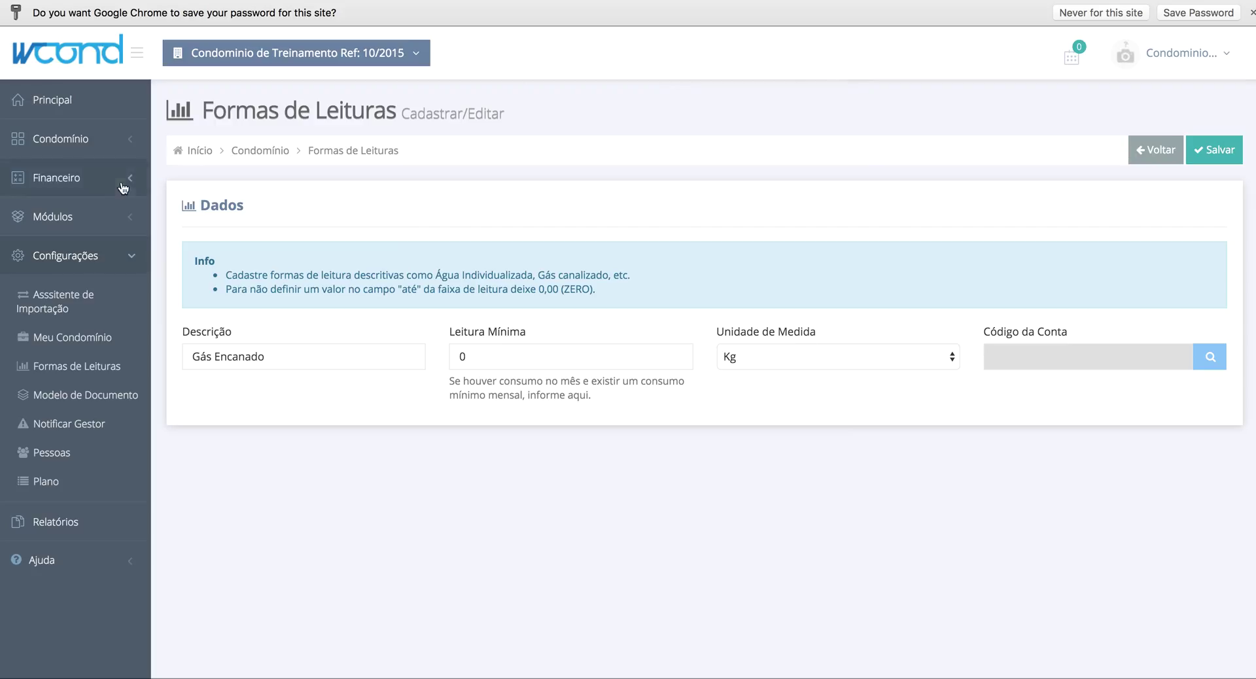
- Create revenue account 1.3 Gás Encanado under 1 - Receitas in Plano de Contas
left_click(78, 175)
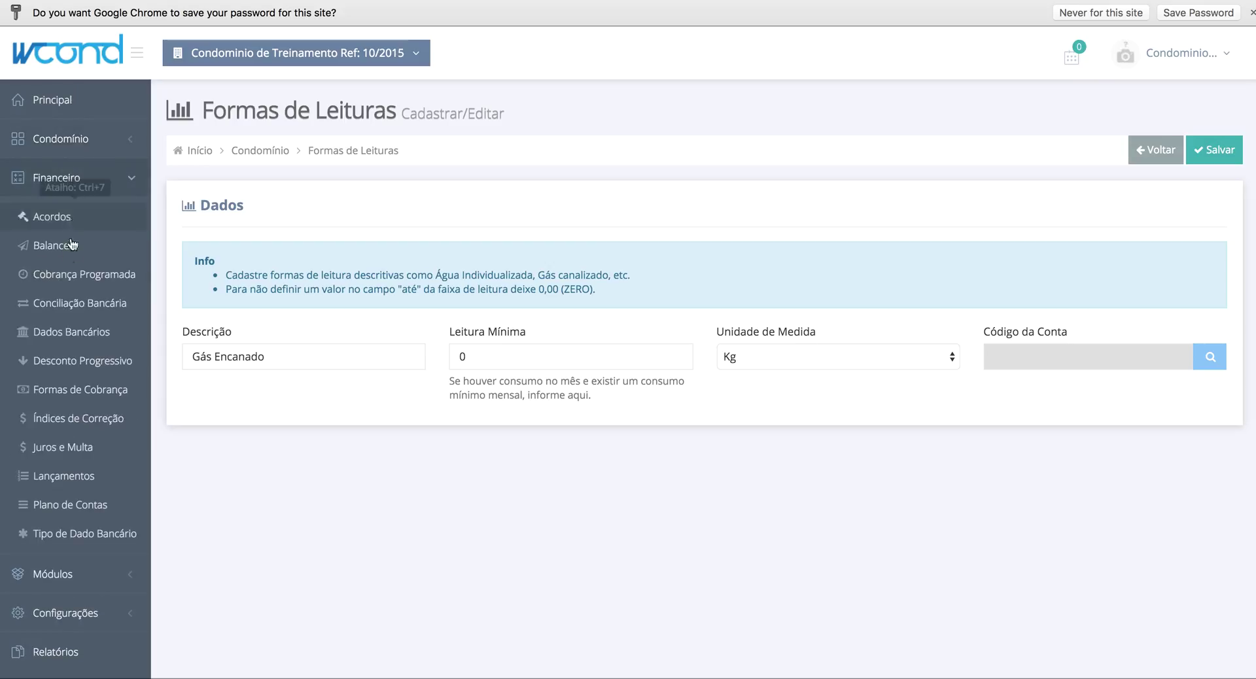
left_click(69, 505)
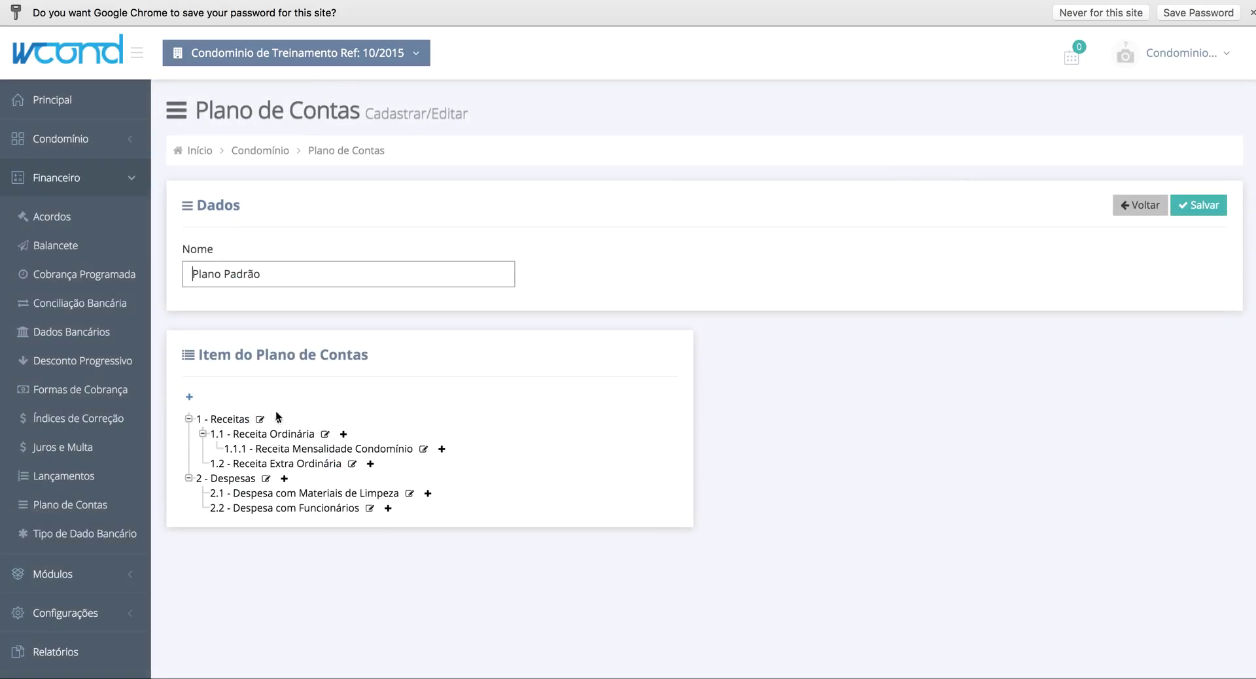
left_click(278, 419)
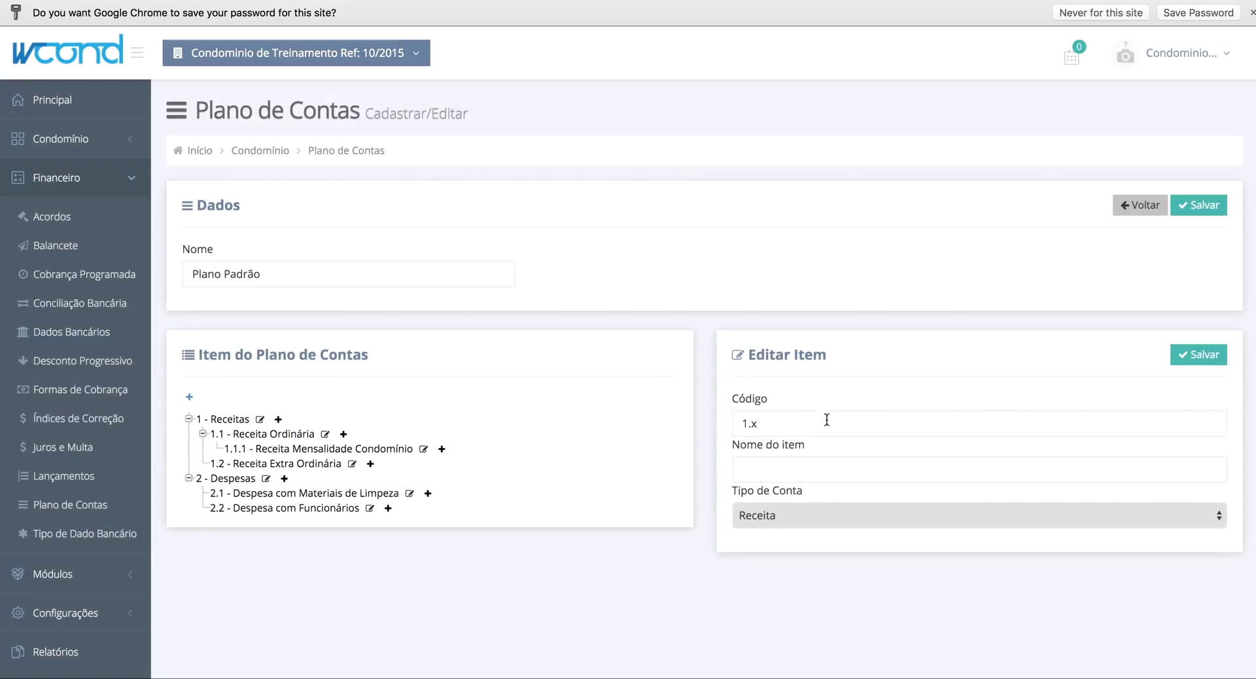
left_click(792, 414)
key("shift+Left")
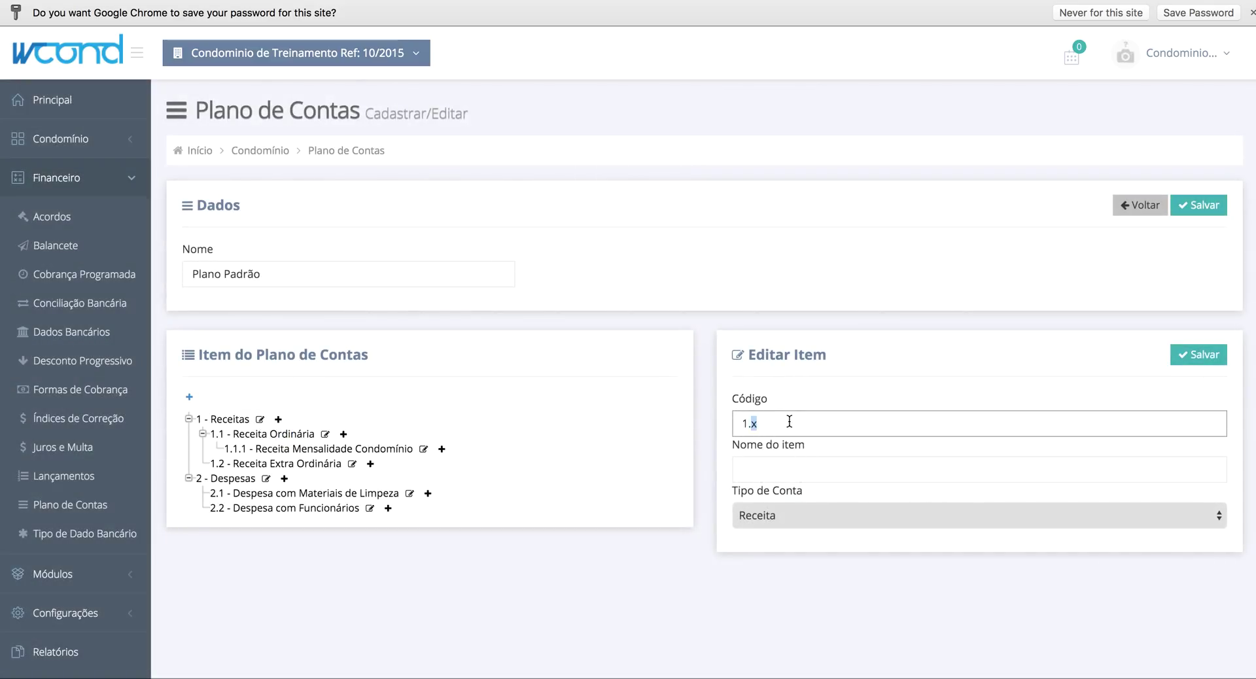
type("3")
key("Tab")
type("Gás Encanado")
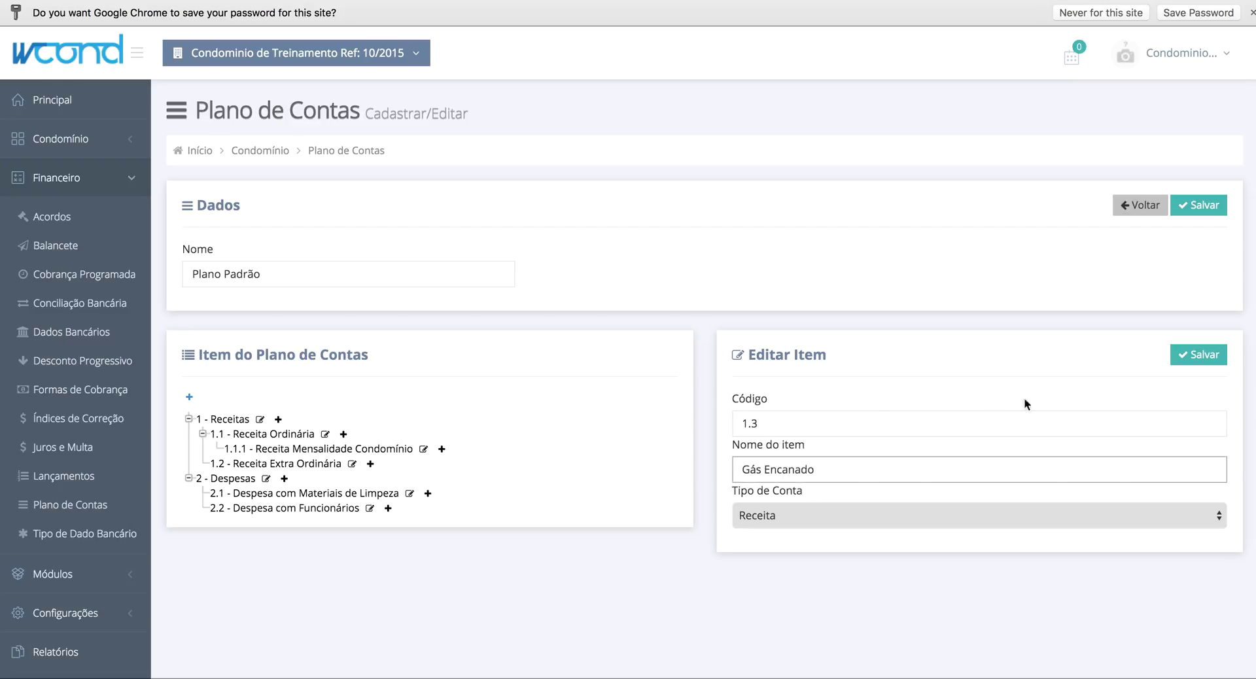
left_click(1190, 357)
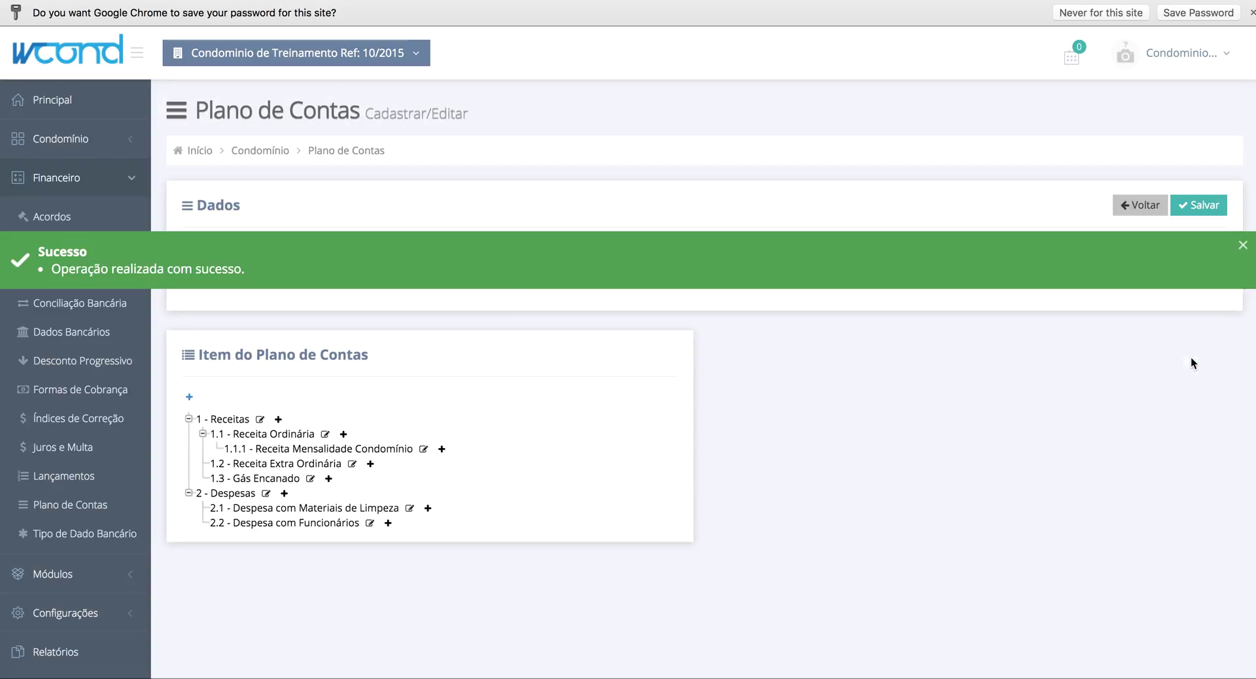
left_click(68, 608)
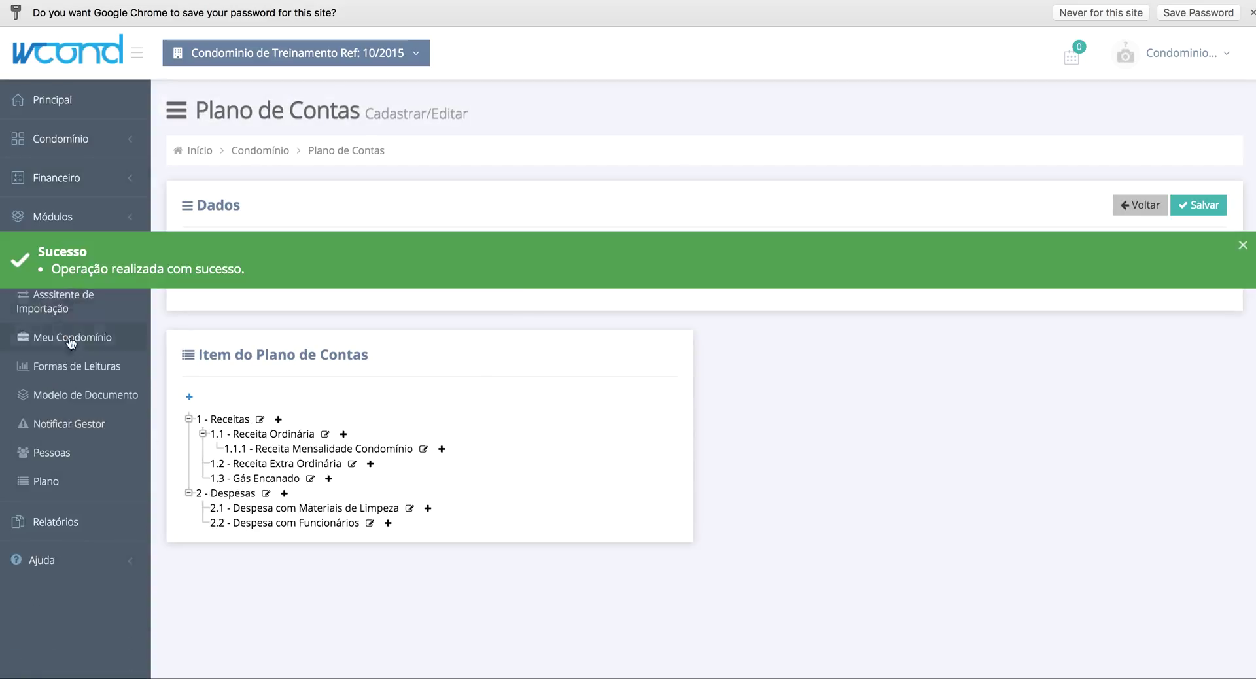
- Register reading type Gás encanado in Kg, linked to account 1.3 Gás Encanado, and save it
left_click(72, 368)
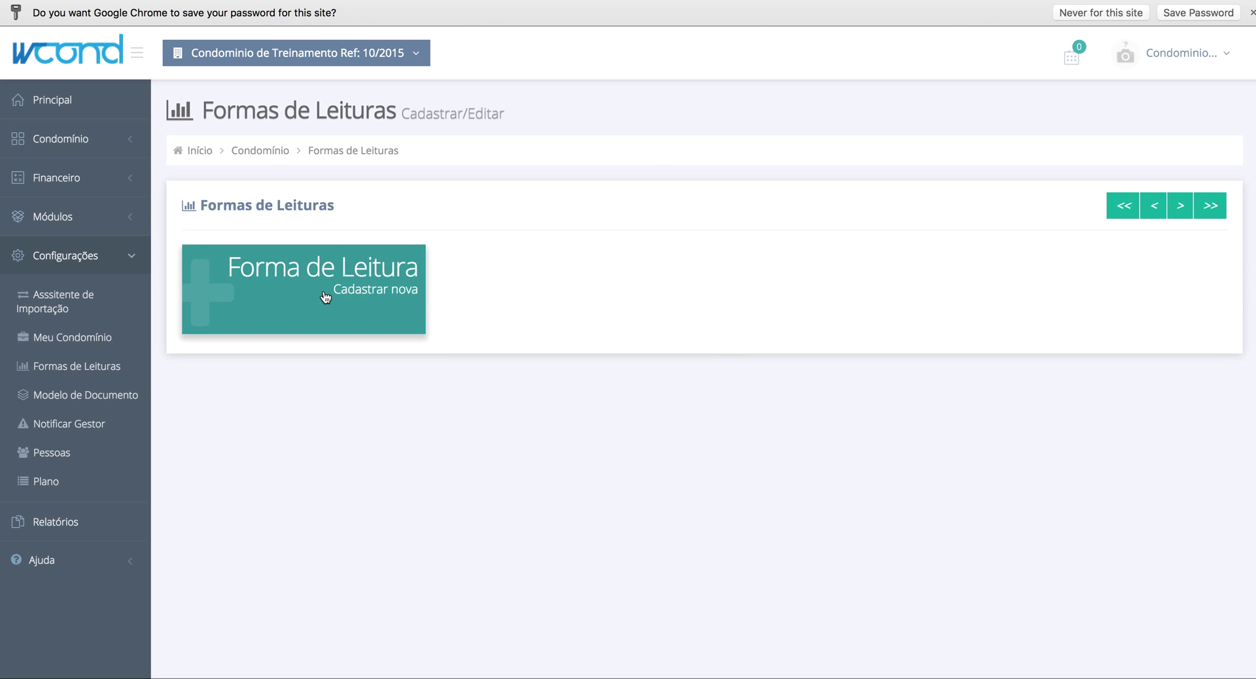
left_click(325, 297)
type("Gás encanado")
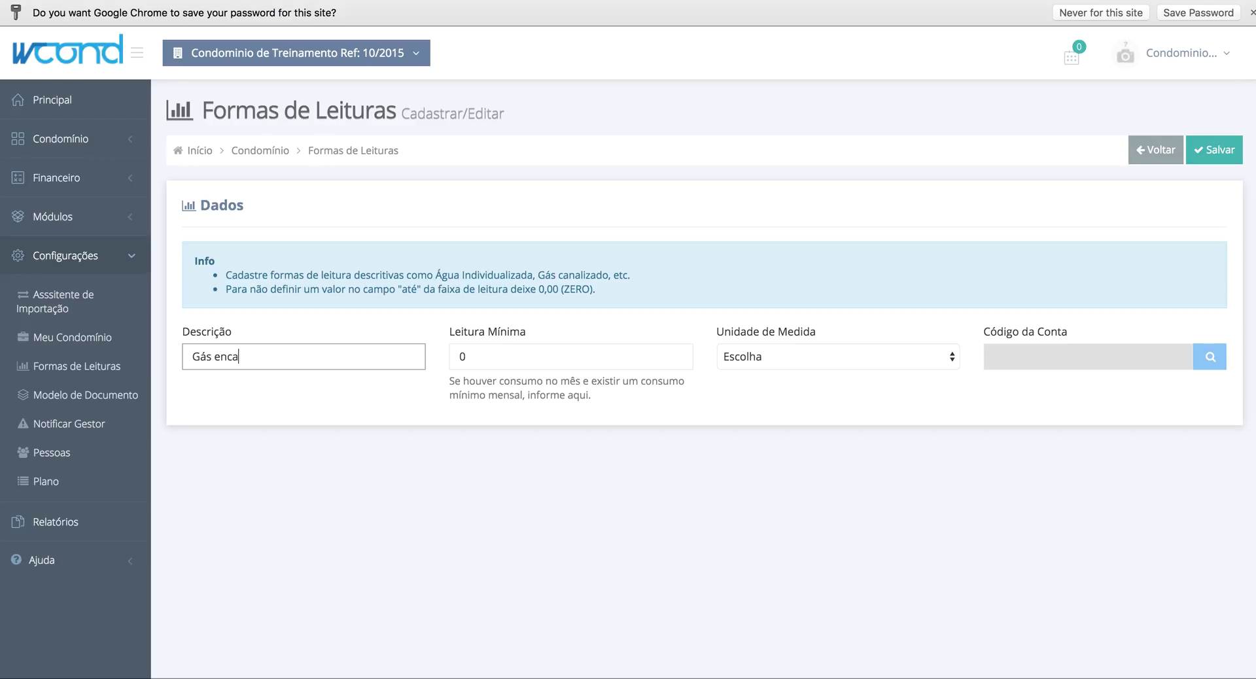
left_click(805, 354)
left_click(791, 422)
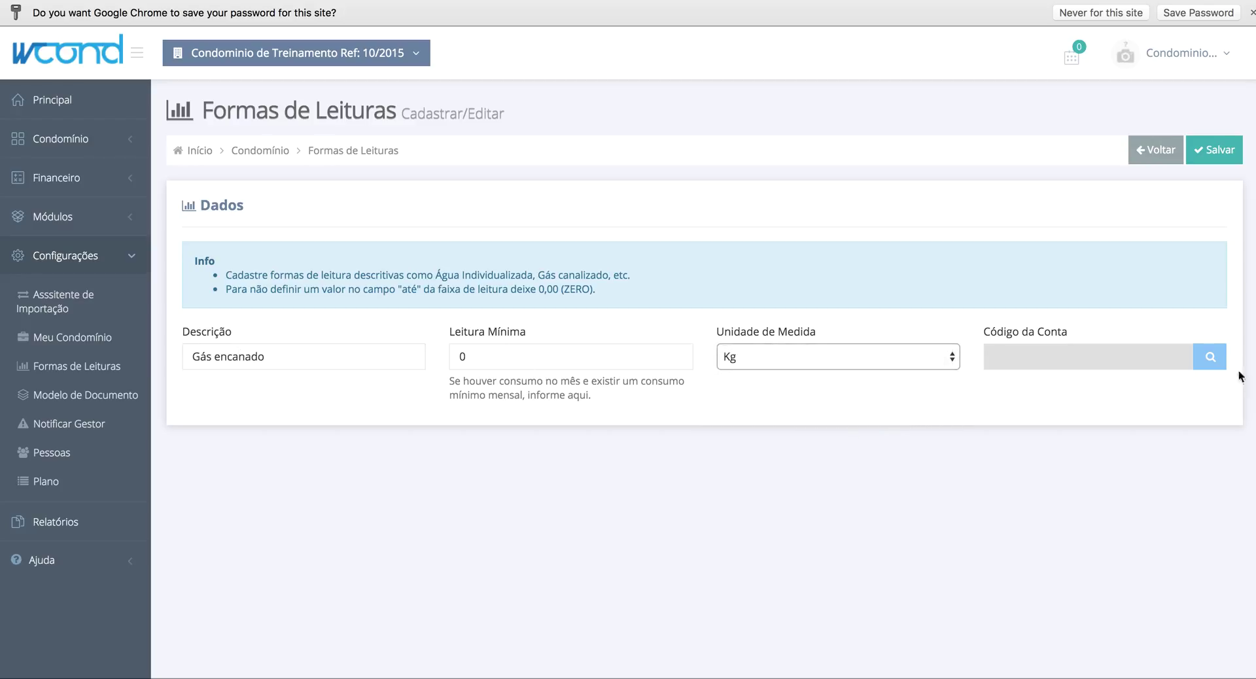
left_click(1212, 357)
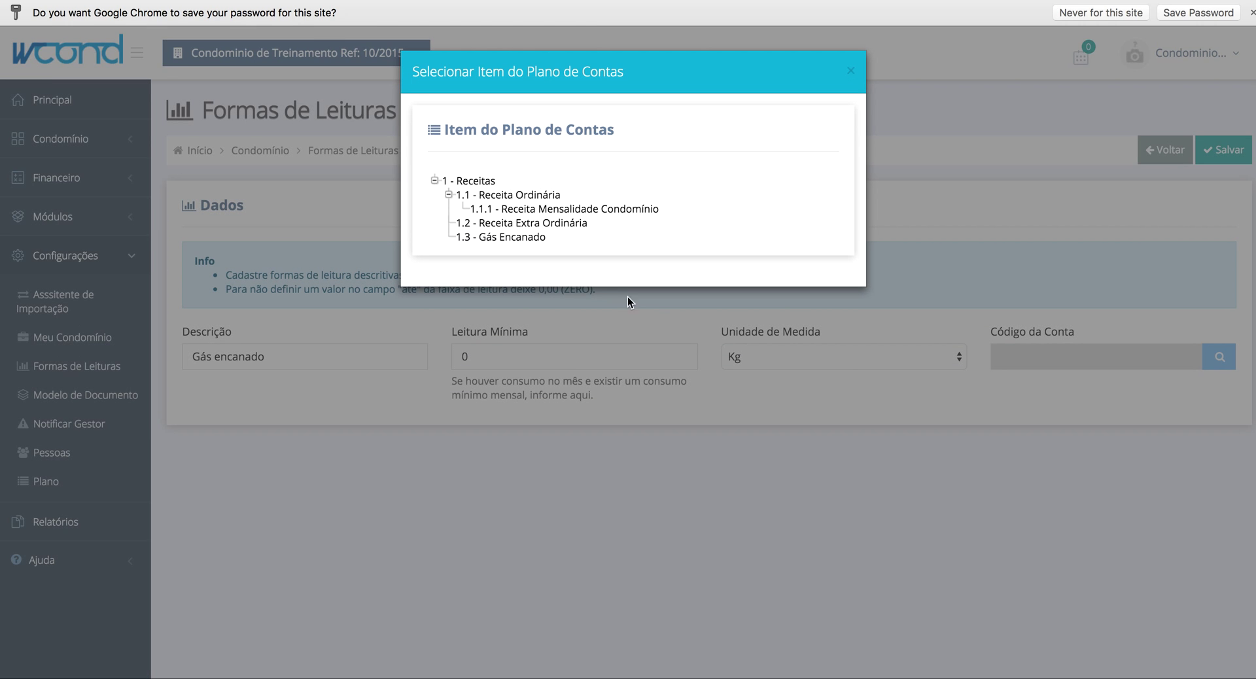
left_click(503, 240)
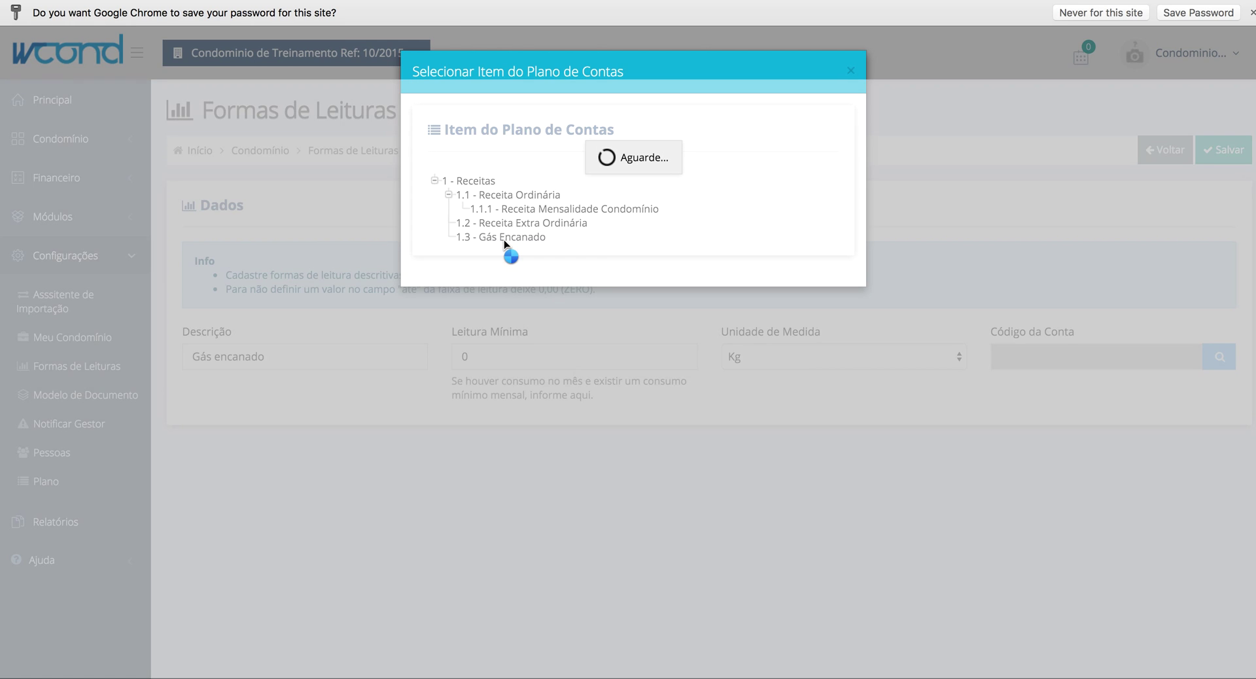
left_click(1217, 157)
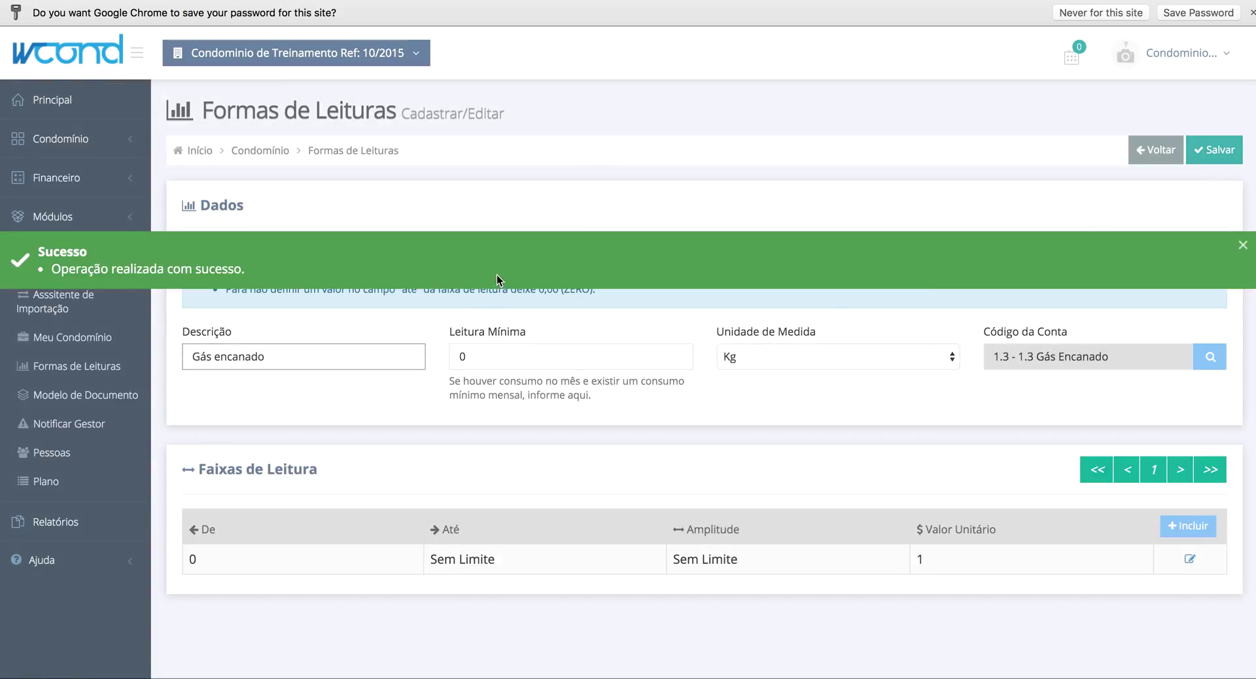
left_click(496, 281)
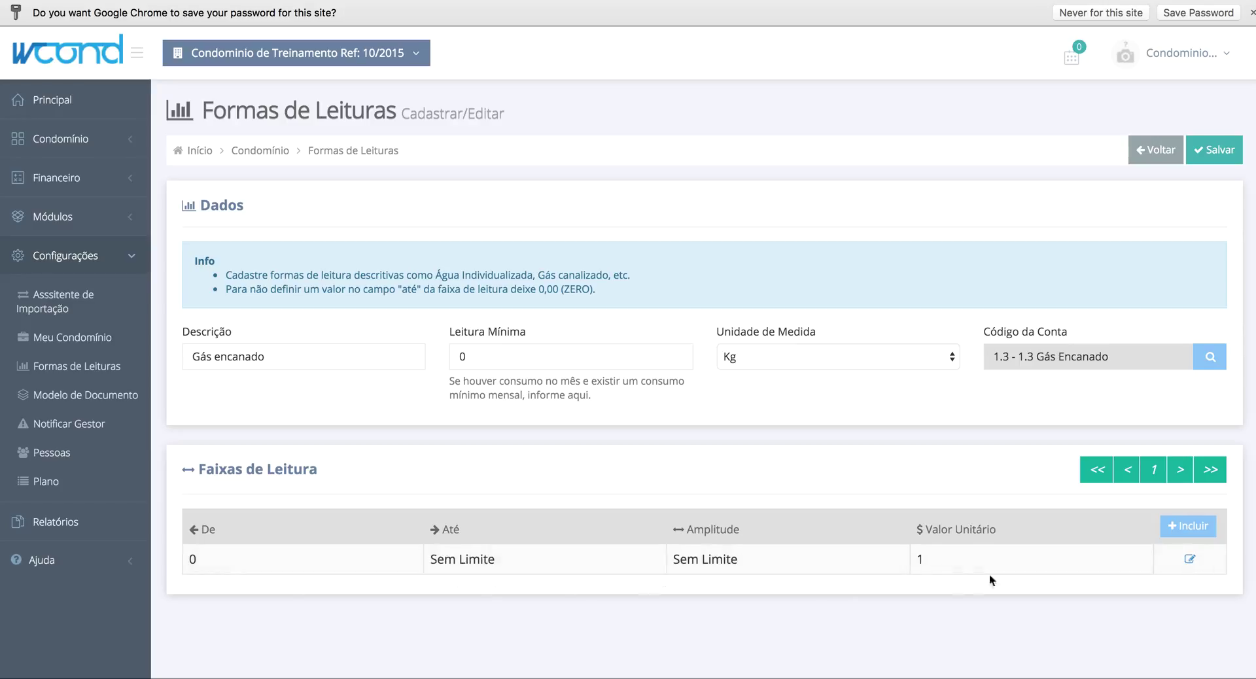
- Go to the Financeiro > Cobrança Programada list of scheduled charges
double_click(922, 560)
left_click(925, 561)
left_click(44, 255)
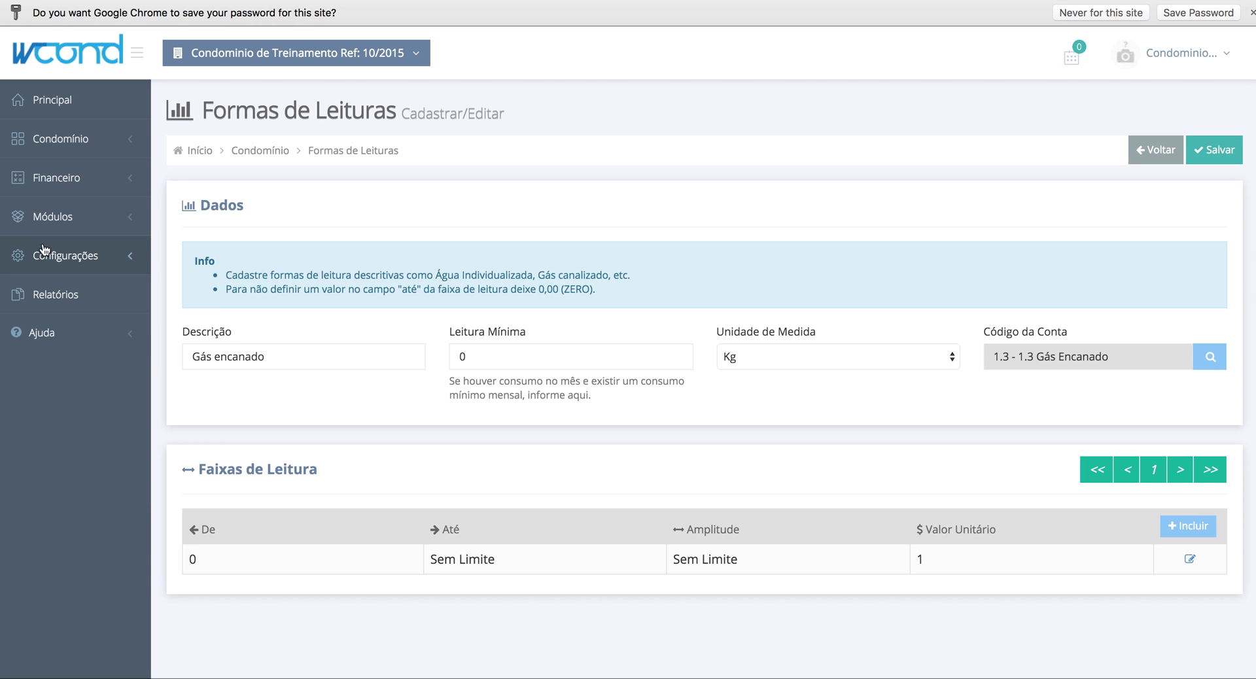
left_click(79, 271)
- Open the 30/10/2015 charge, select the Gás encanado reading in Leituras, and save
left_click(536, 361)
scroll(926, 414, "down", 5)
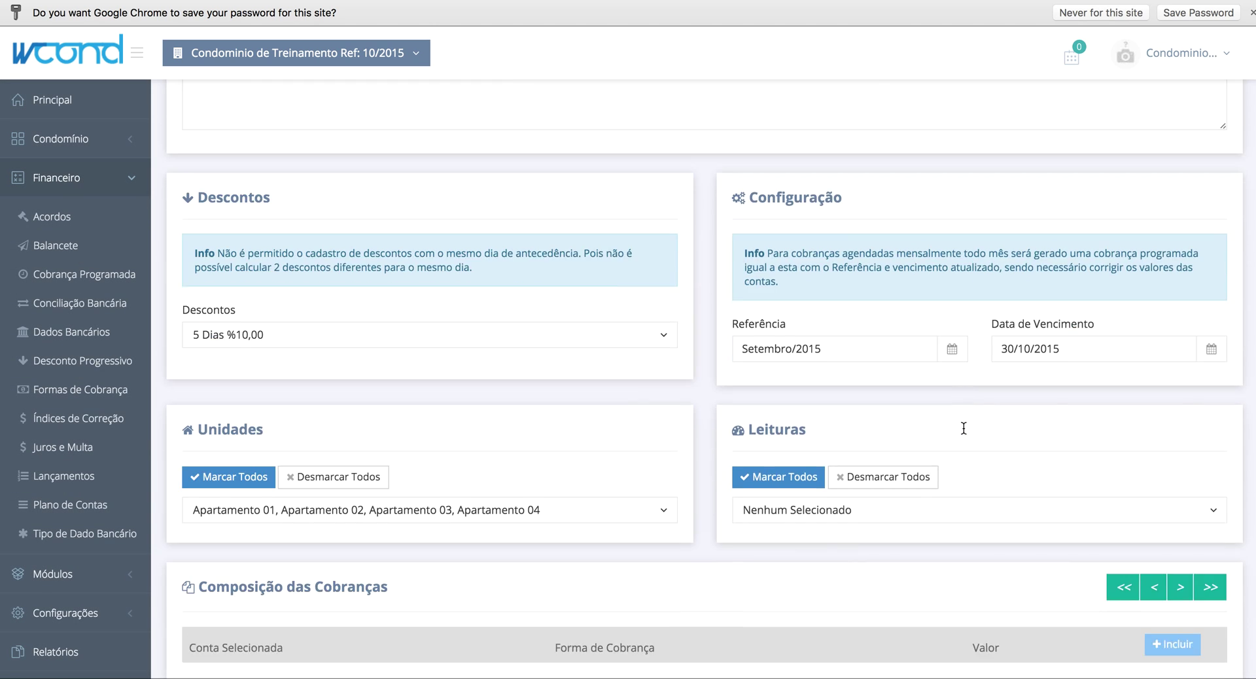
left_click(859, 493)
left_click(844, 515)
left_click(1063, 433)
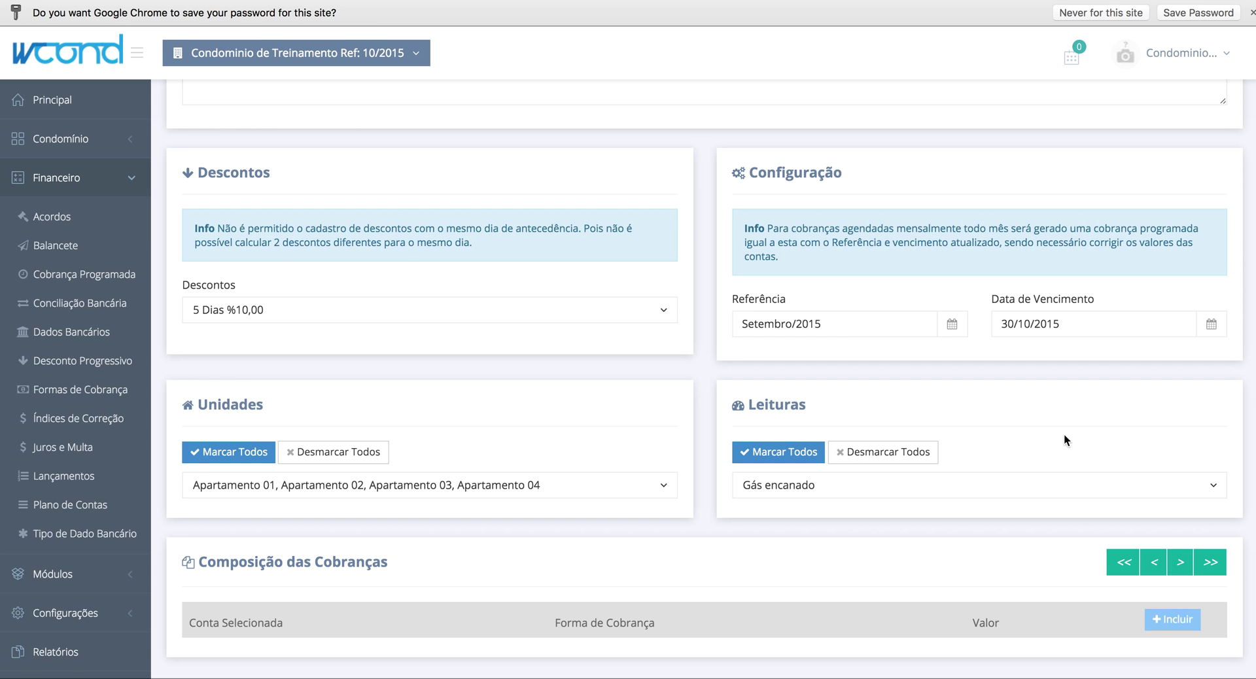
scroll(1066, 435, "up", 5)
left_click(1165, 151)
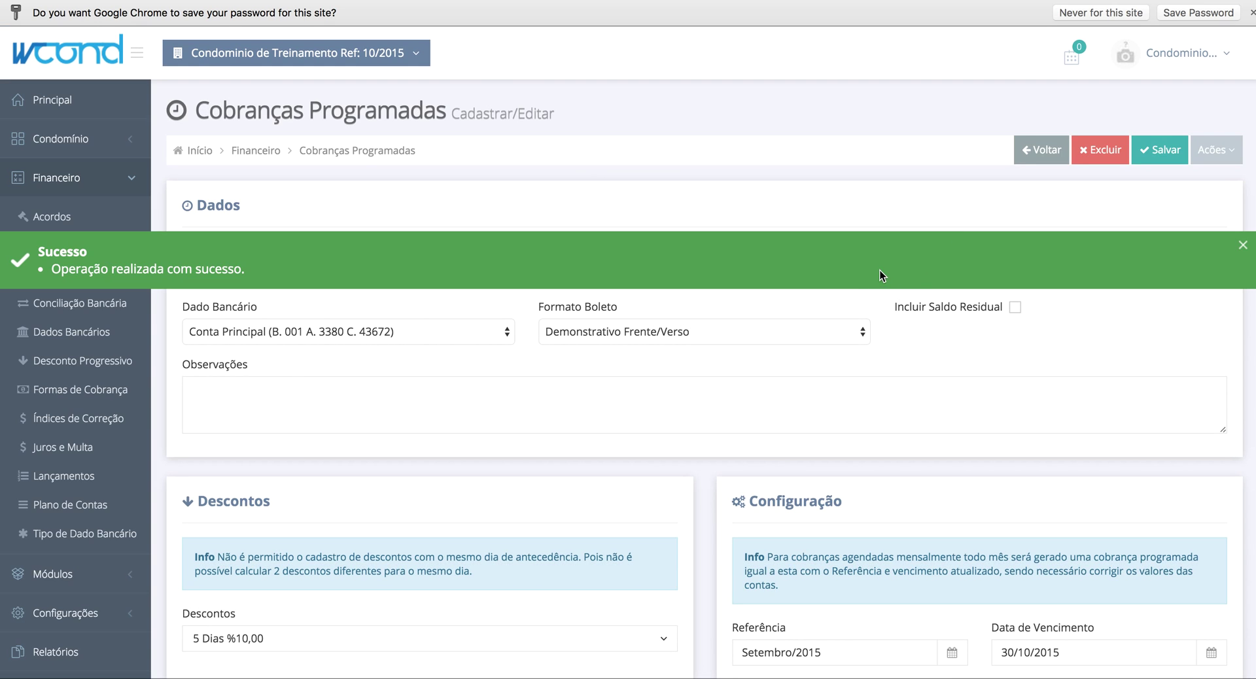
scroll(880, 270, "down", 5)
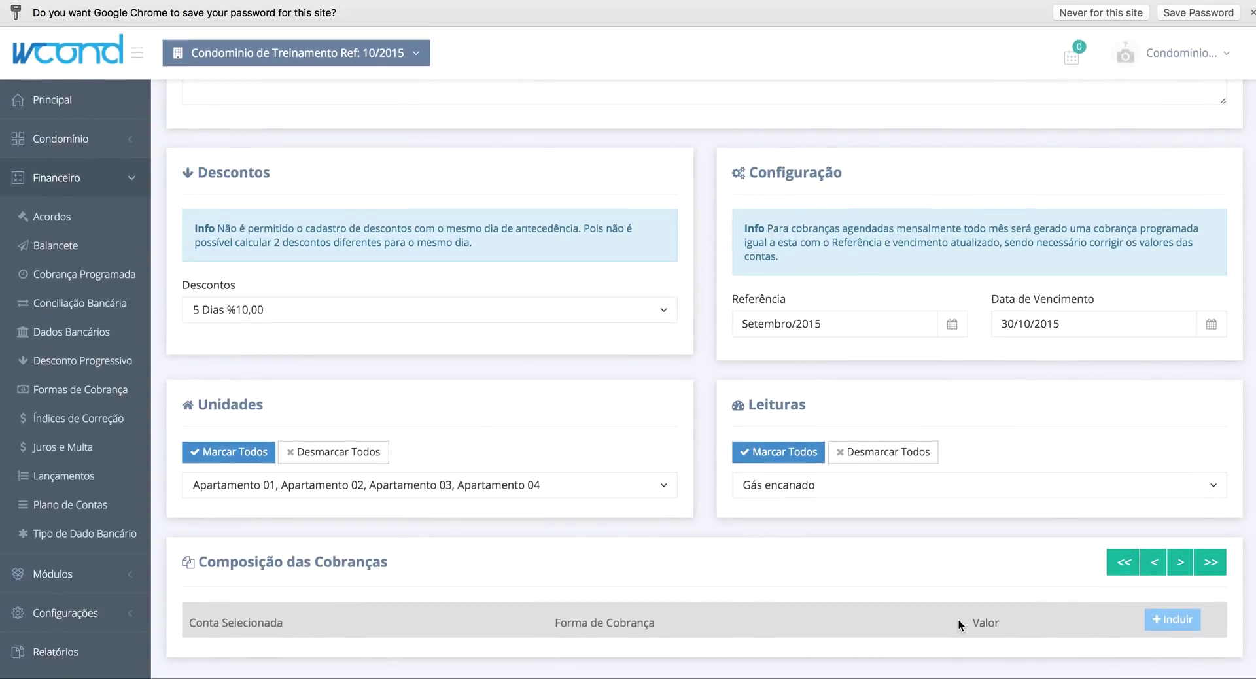
triple_click(257, 561)
- Add composition line 1.1.1 Receita Mensalidade Condomínio, Rateio por Fração Ideal, R$ 10.000,00
left_click(443, 549)
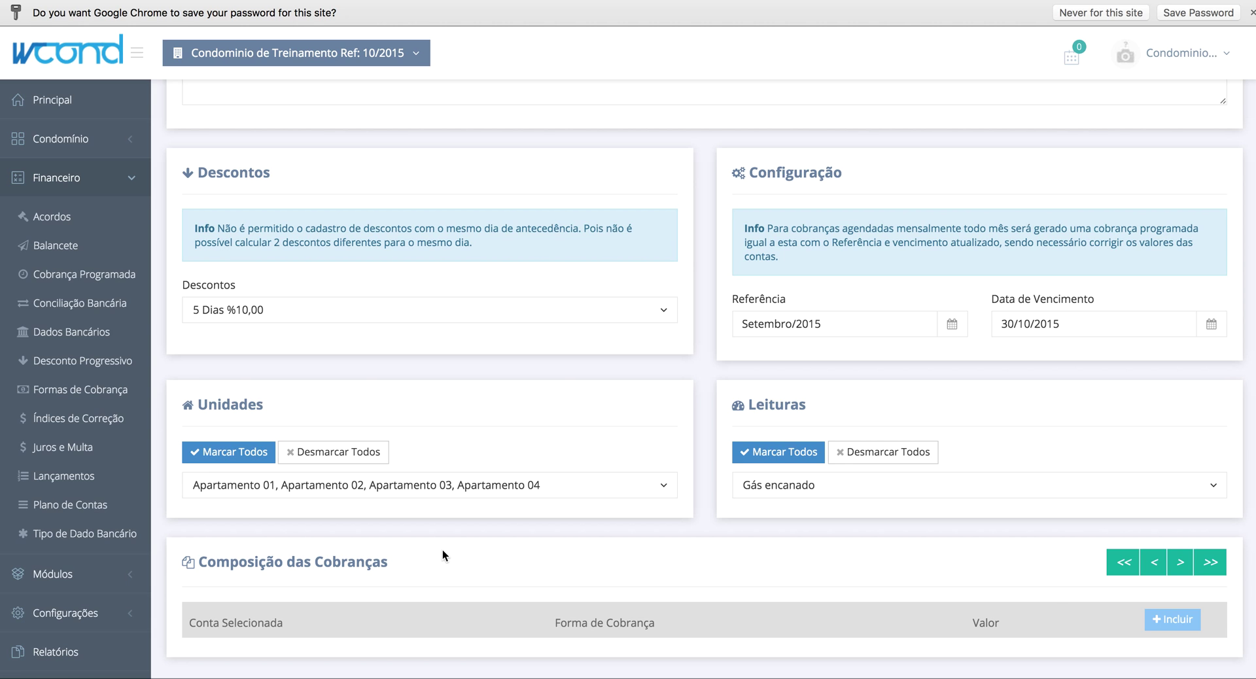
left_click(1165, 618)
scroll(725, 439, "down", 3)
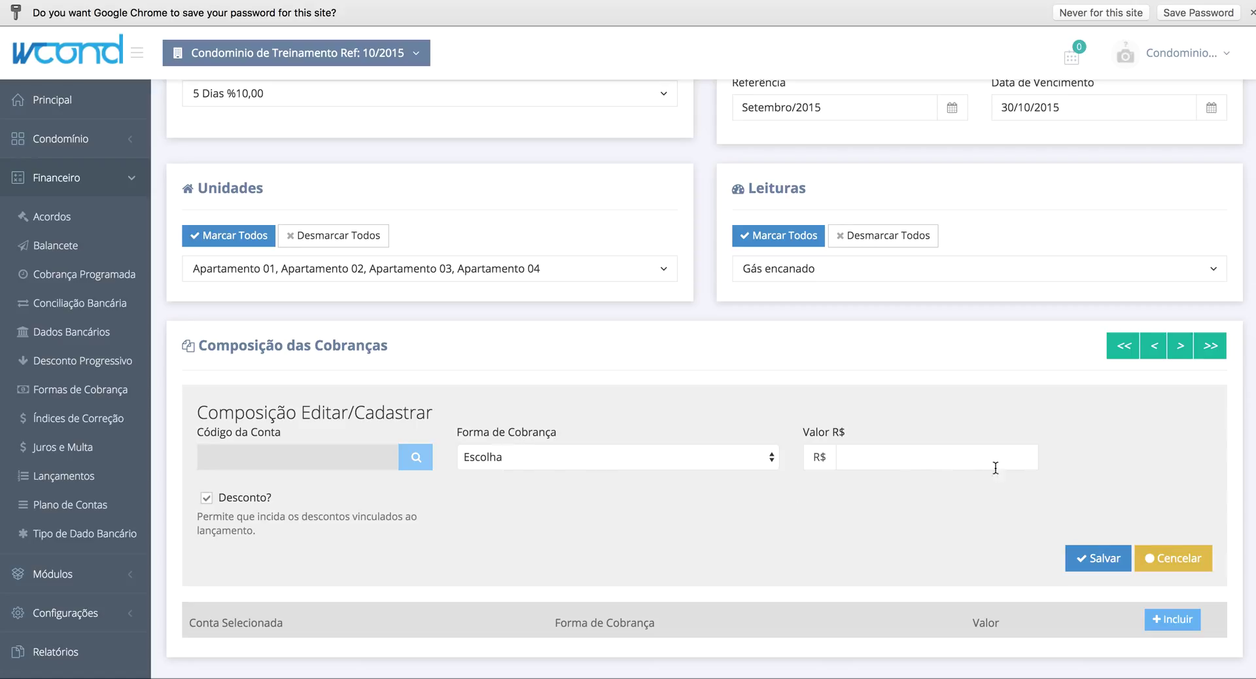
left_click(412, 463)
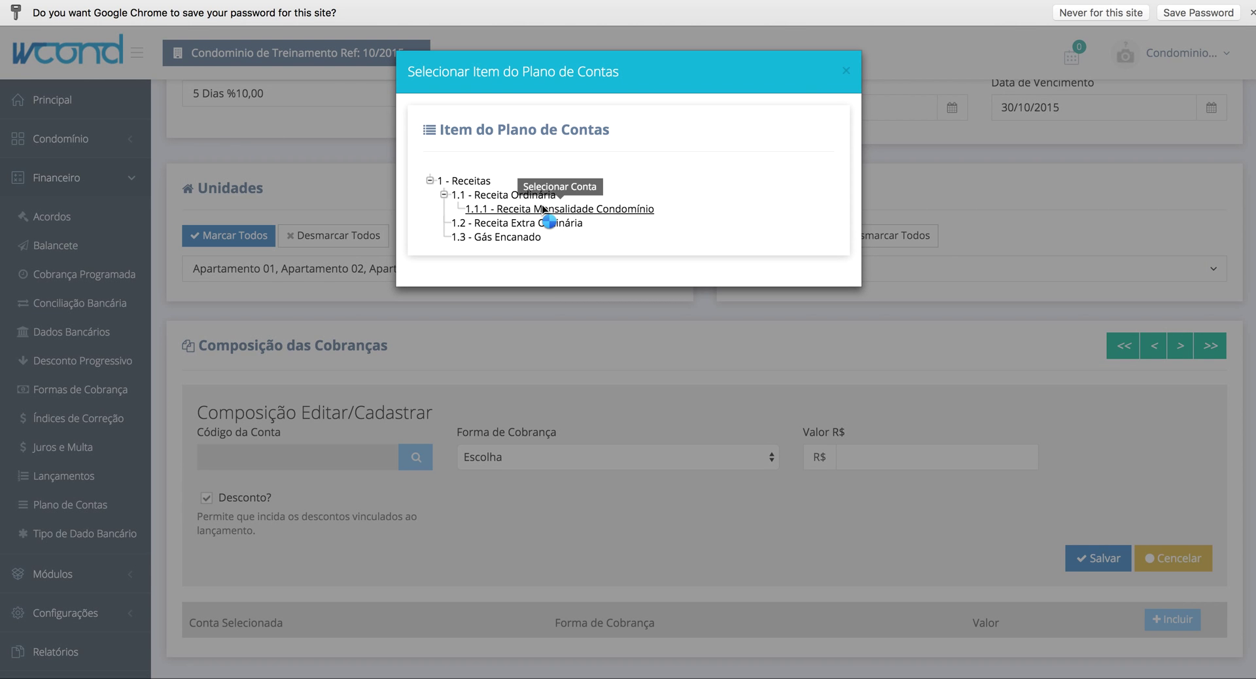
left_click(540, 209)
left_click(526, 465)
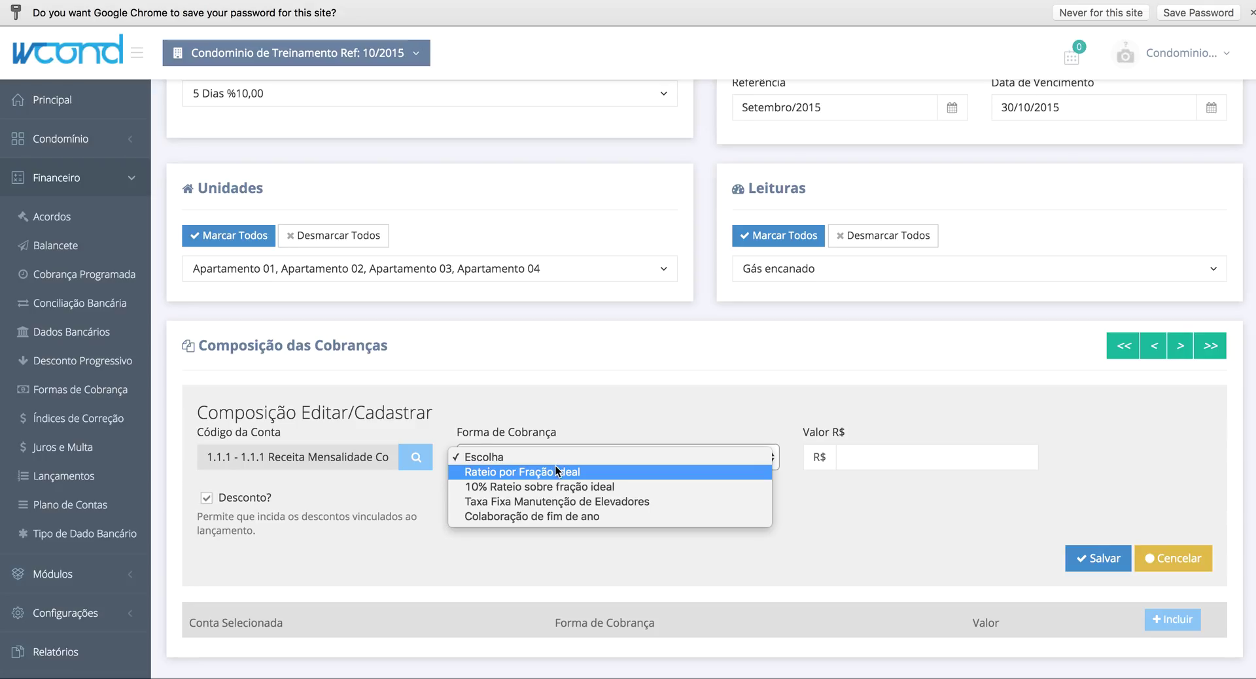
key("Escape")
left_click(560, 469)
left_click(892, 463)
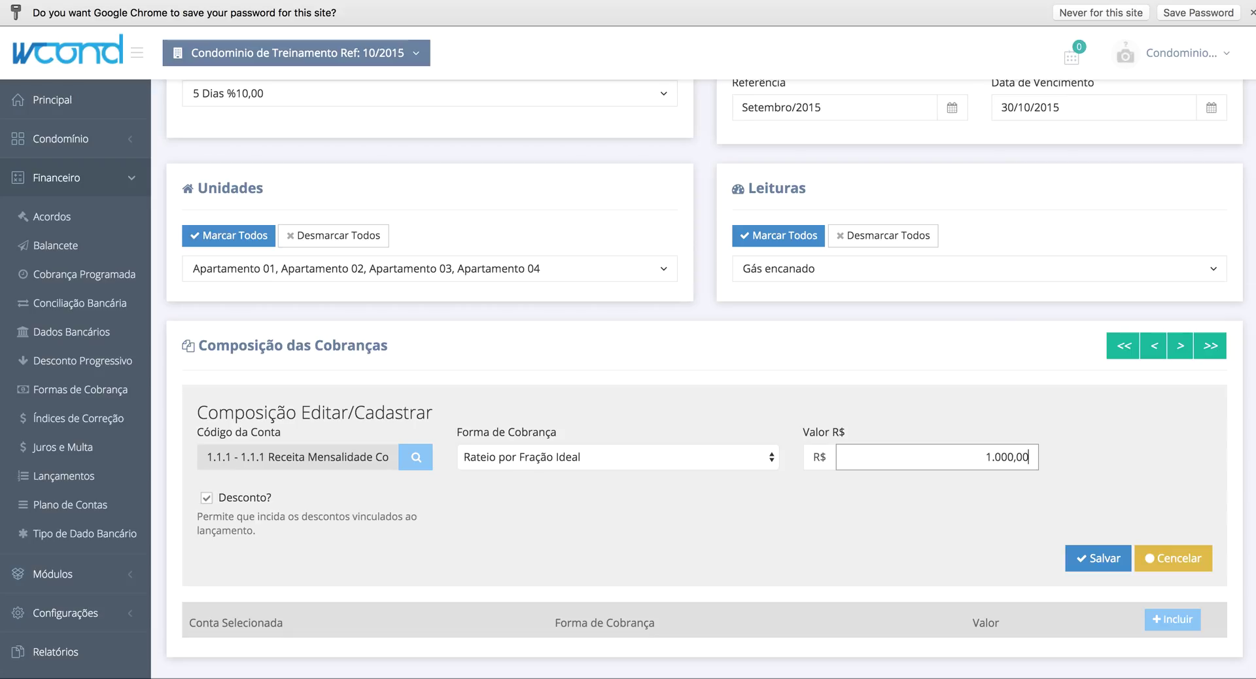
left_click(1103, 559)
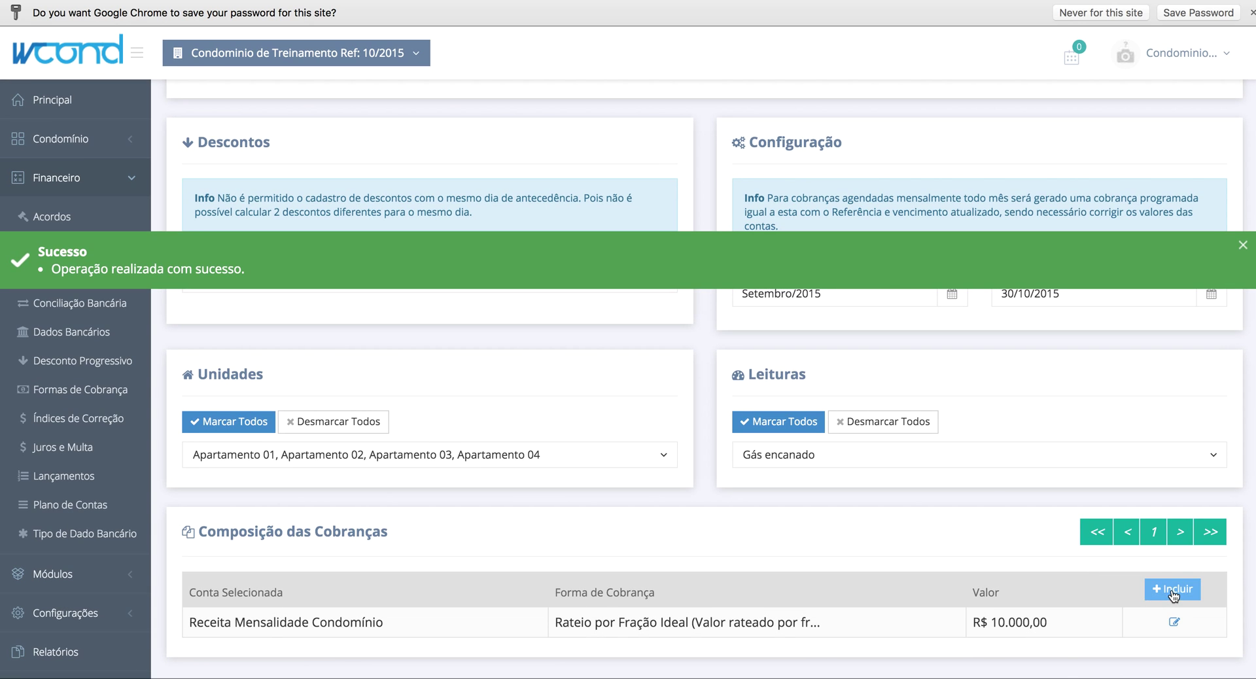
- Start a second composition line with account 1.1 Receita Ordinária and 10% Rateio sobre fração ideal
left_click(1172, 590)
scroll(579, 521, "down", 3)
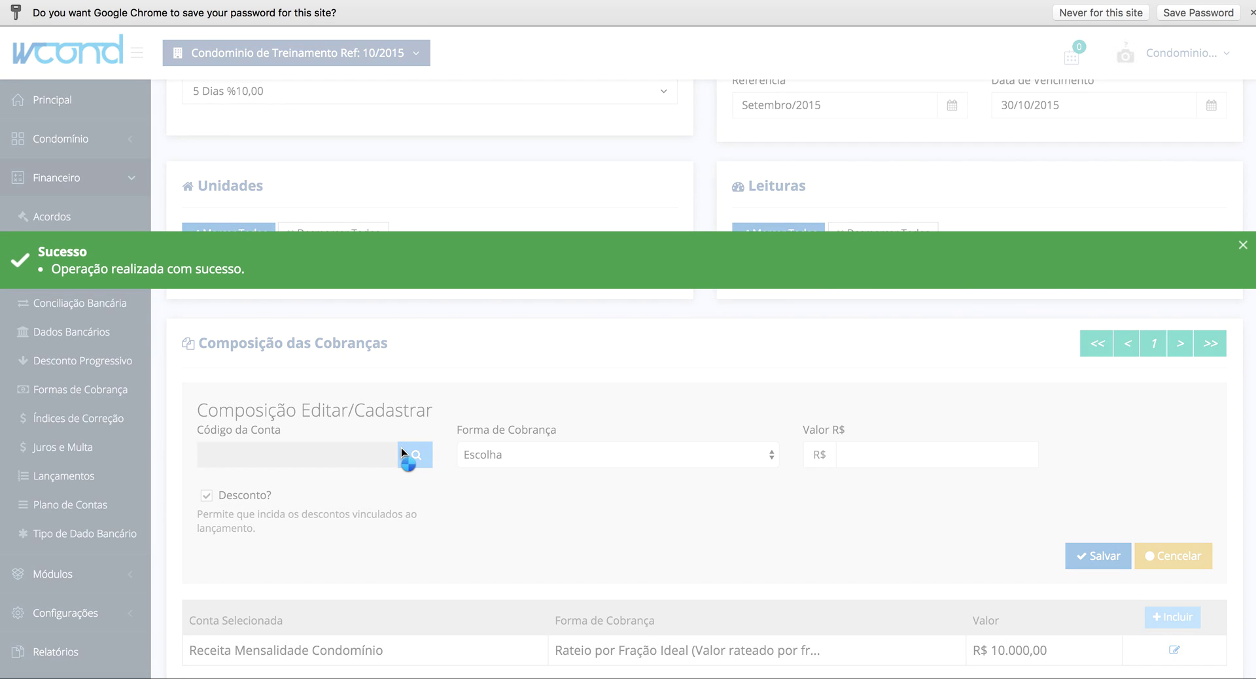
left_click(402, 454)
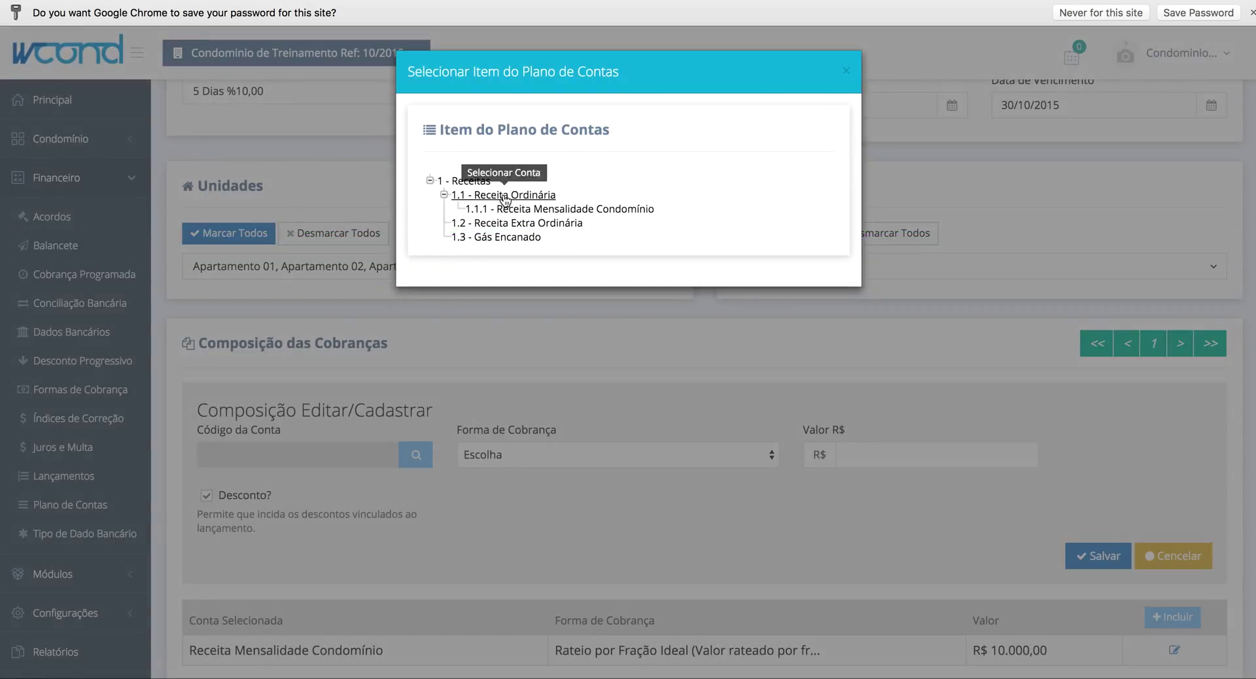
left_click(505, 196)
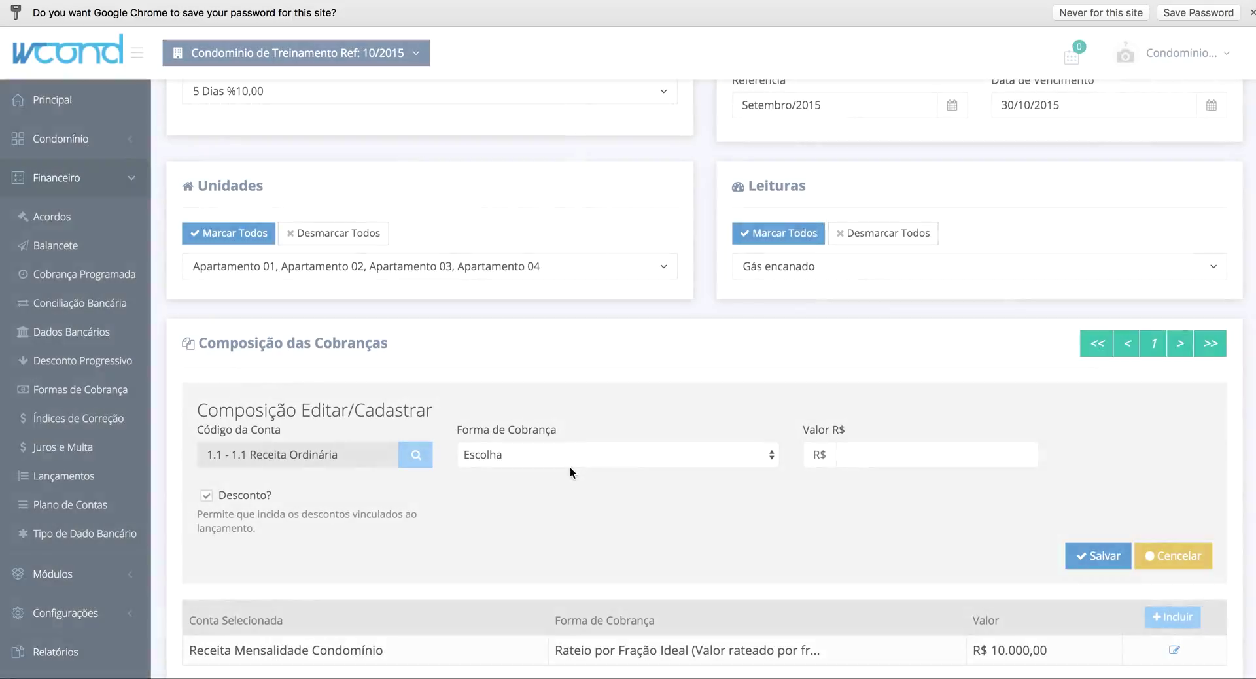
left_click(575, 457)
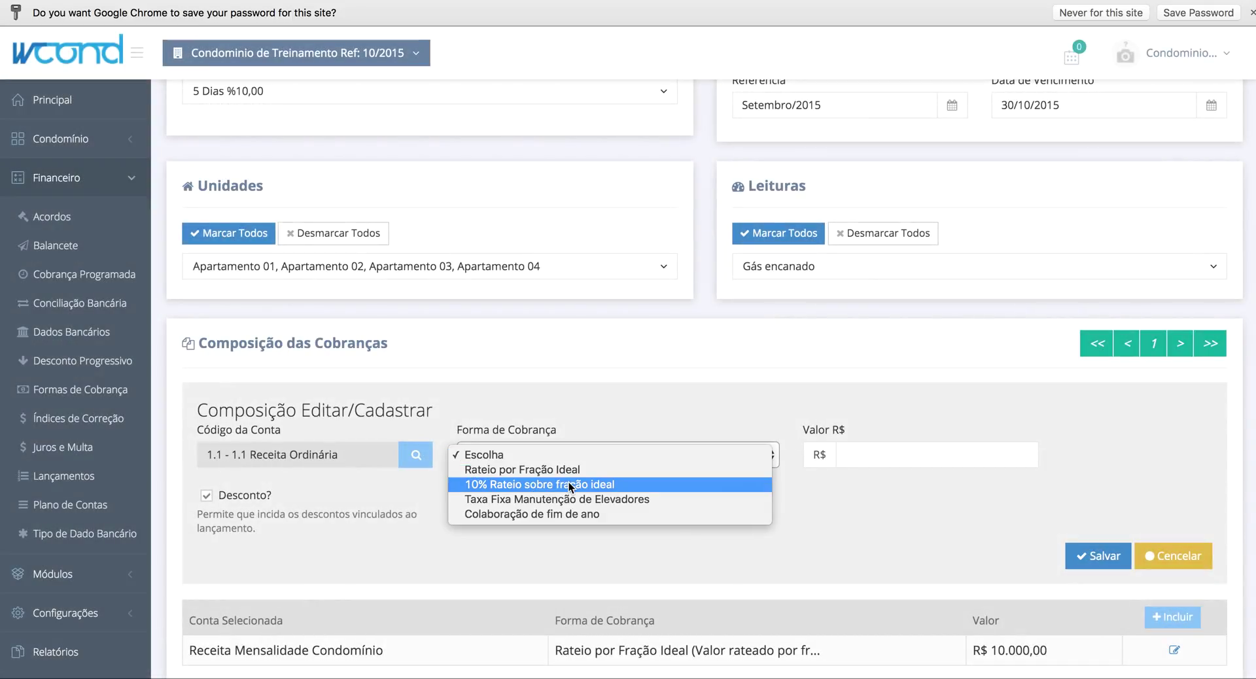
left_click(570, 485)
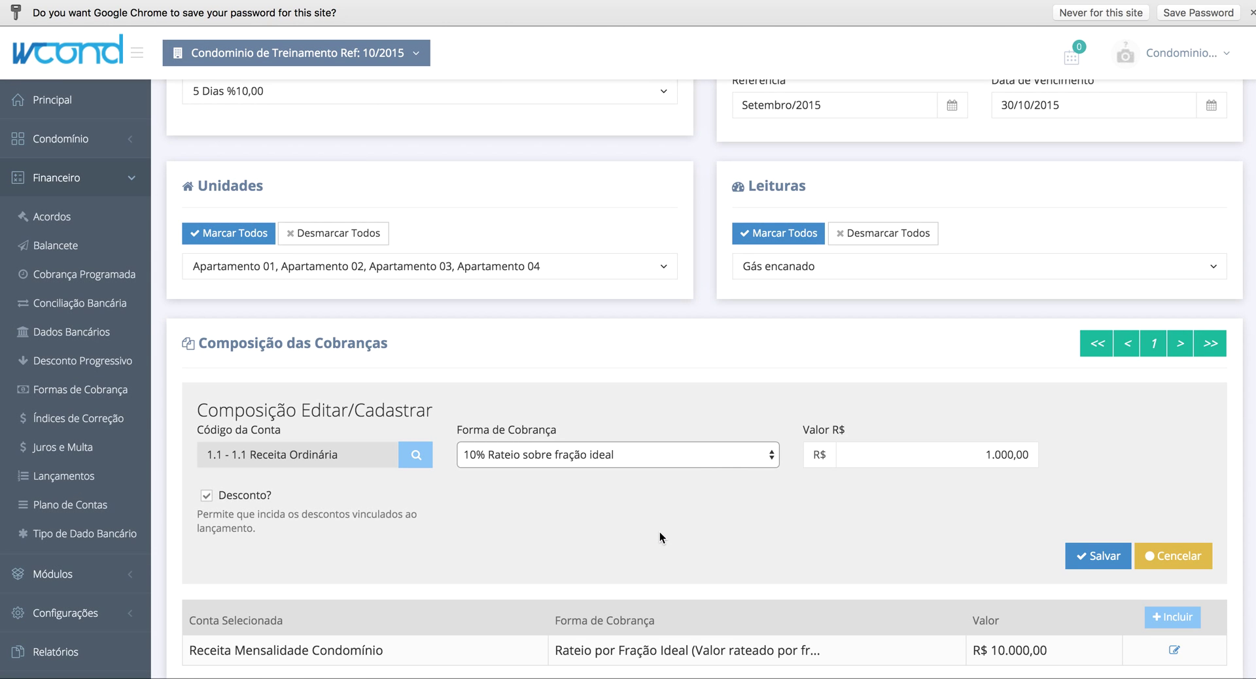
- Create account 1.1.2 Fundo de Reserva under 1.1 Receita Ordinária in Plano de Contas
left_click(79, 504)
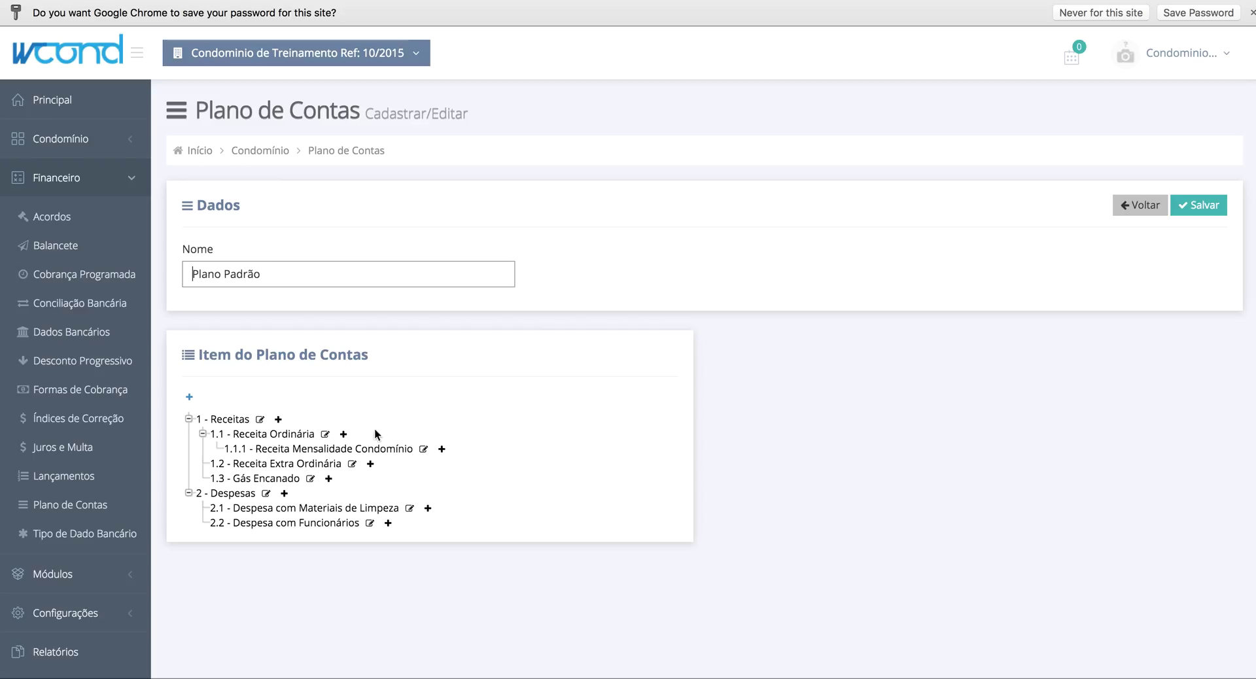
left_click(345, 434)
double_click(806, 429)
type("2")
key("Tab")
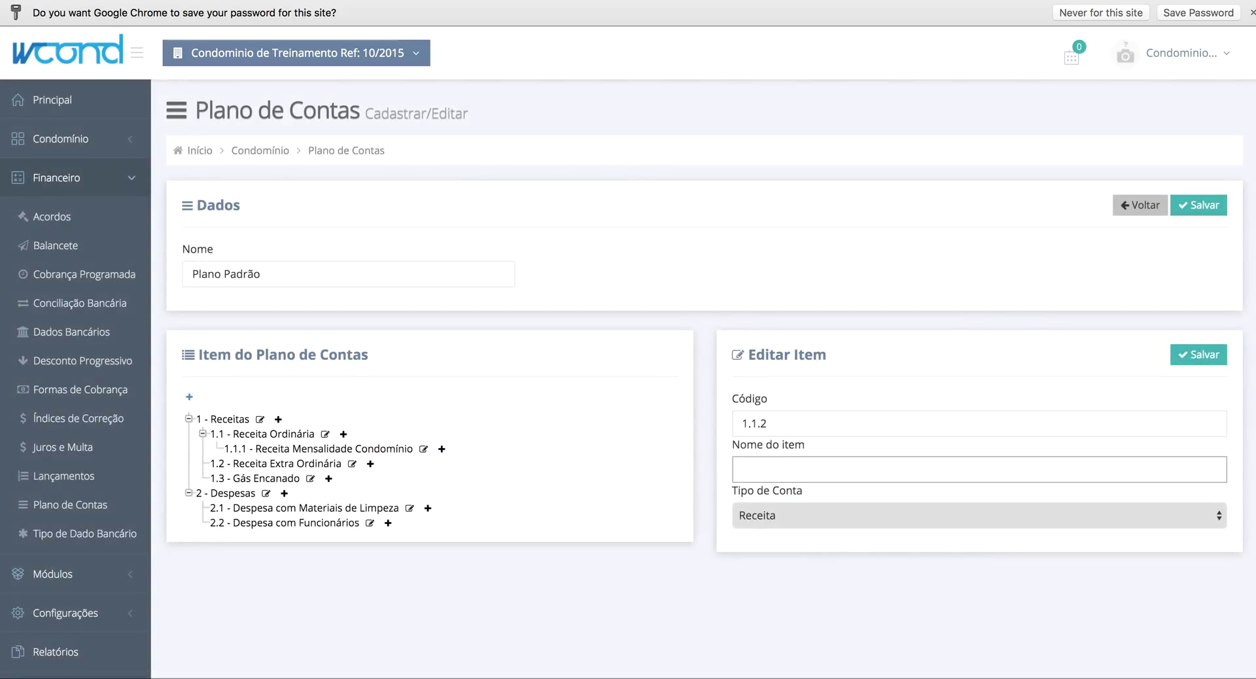
type("Fundo de Reserva")
left_click(1199, 354)
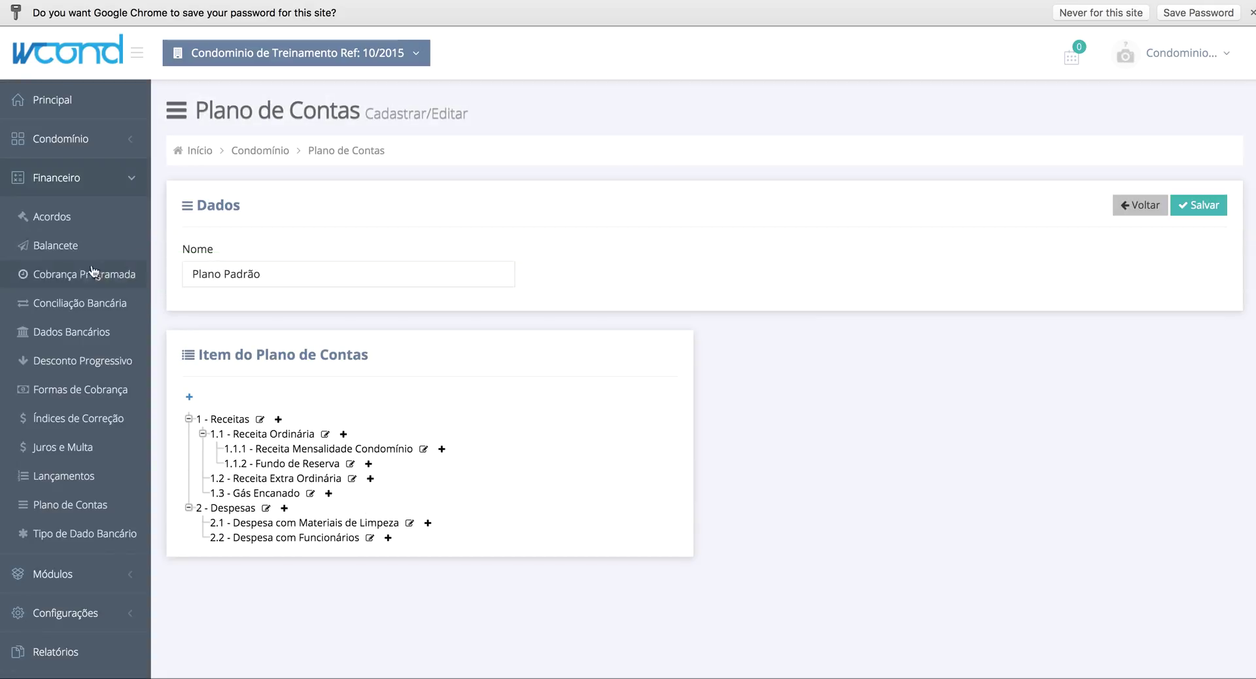
left_click(90, 270)
- Reopen the 30/10/2015 charge and save a 1.1.2 Fundo de Reserva line at 10% Rateio sobre fração ideal
left_click(553, 344)
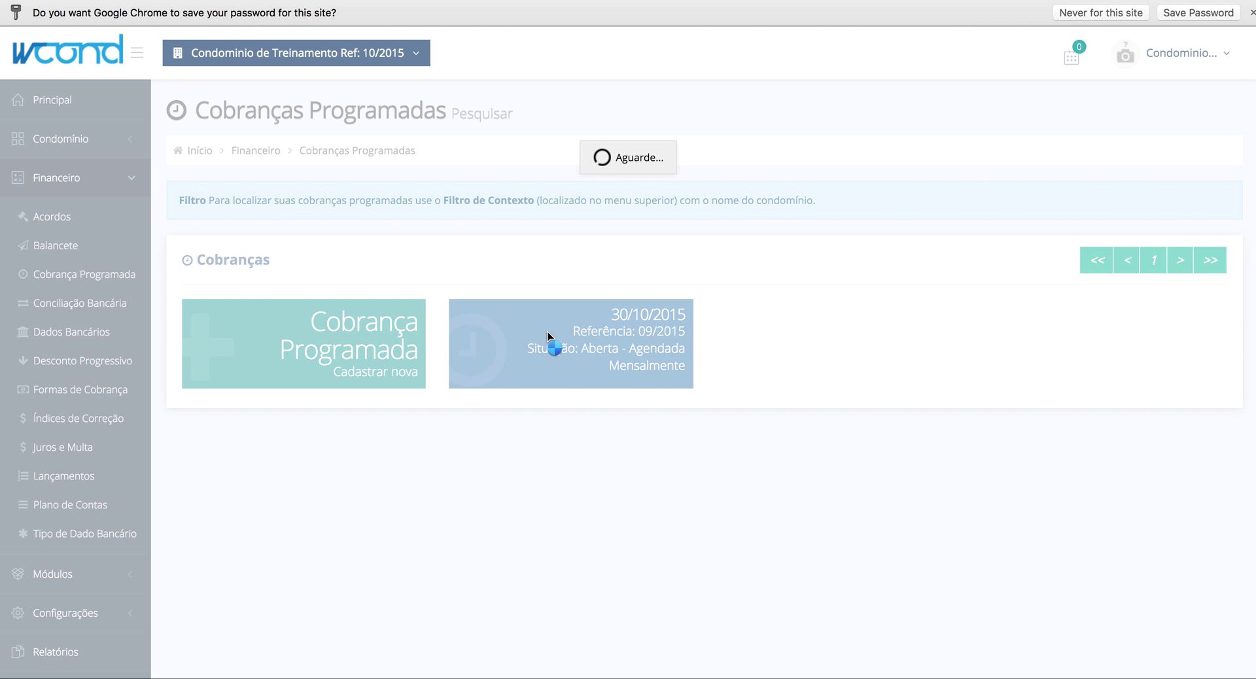
scroll(596, 468, "down", 5)
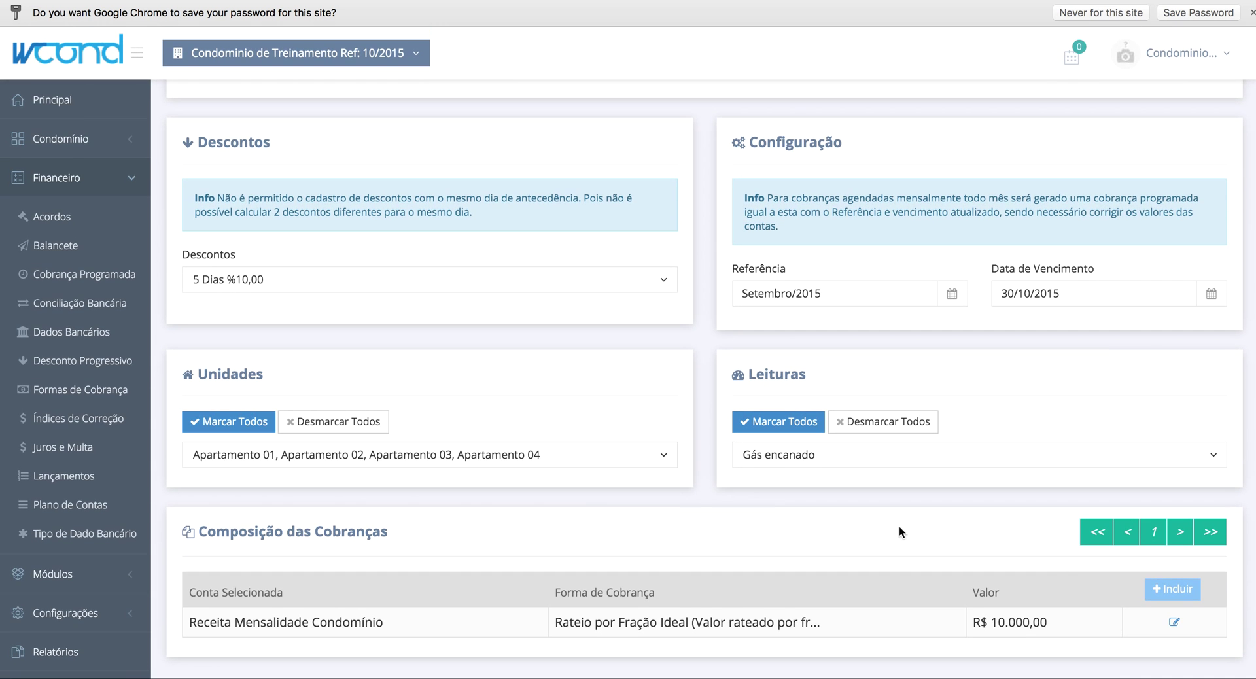
left_click(1169, 592)
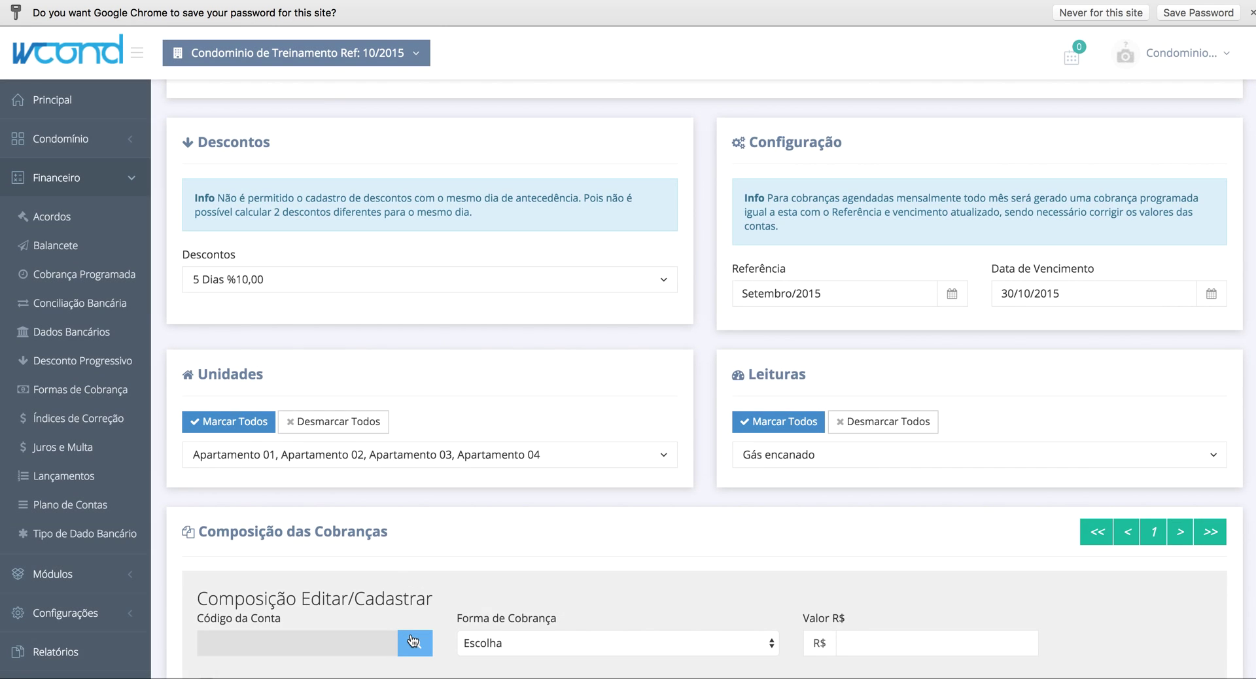
left_click(415, 643)
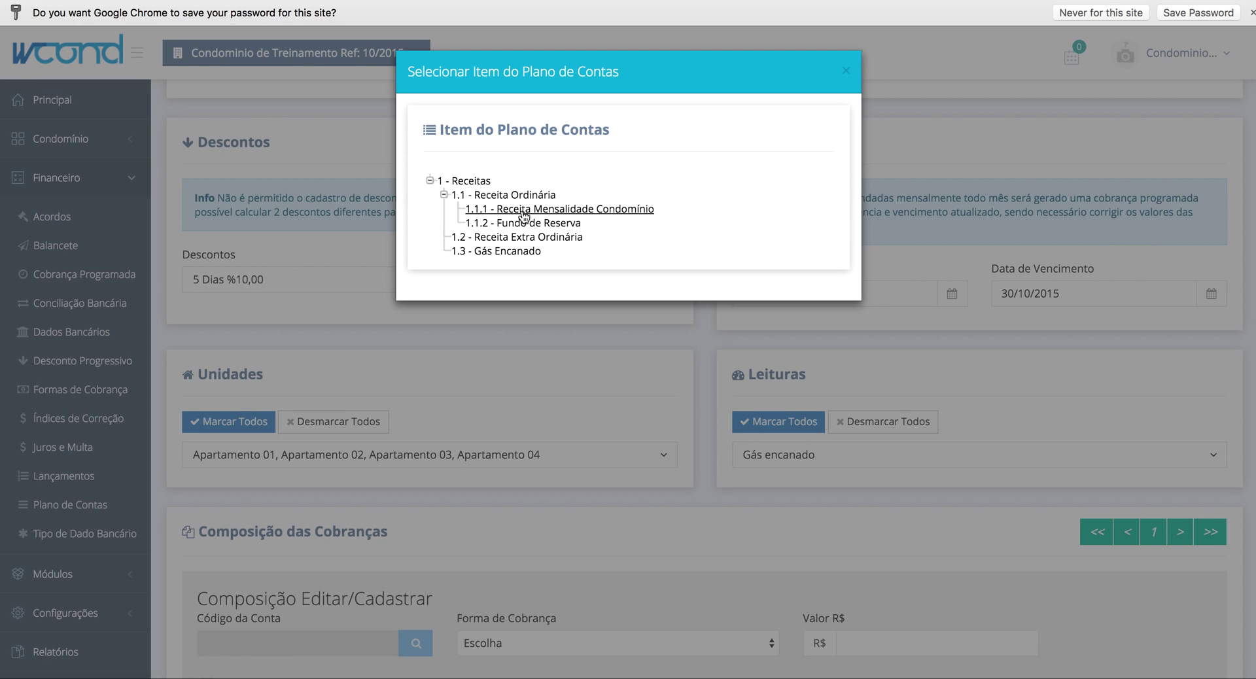
left_click(538, 223)
left_click(584, 642)
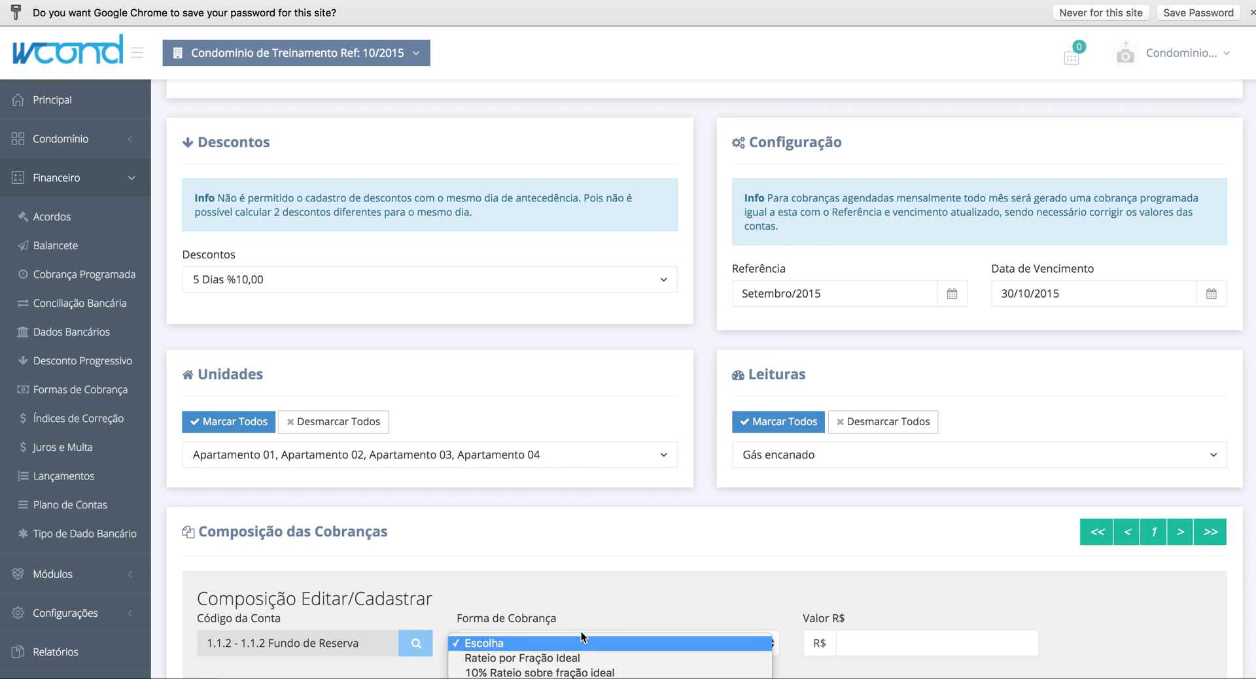
left_click(562, 672)
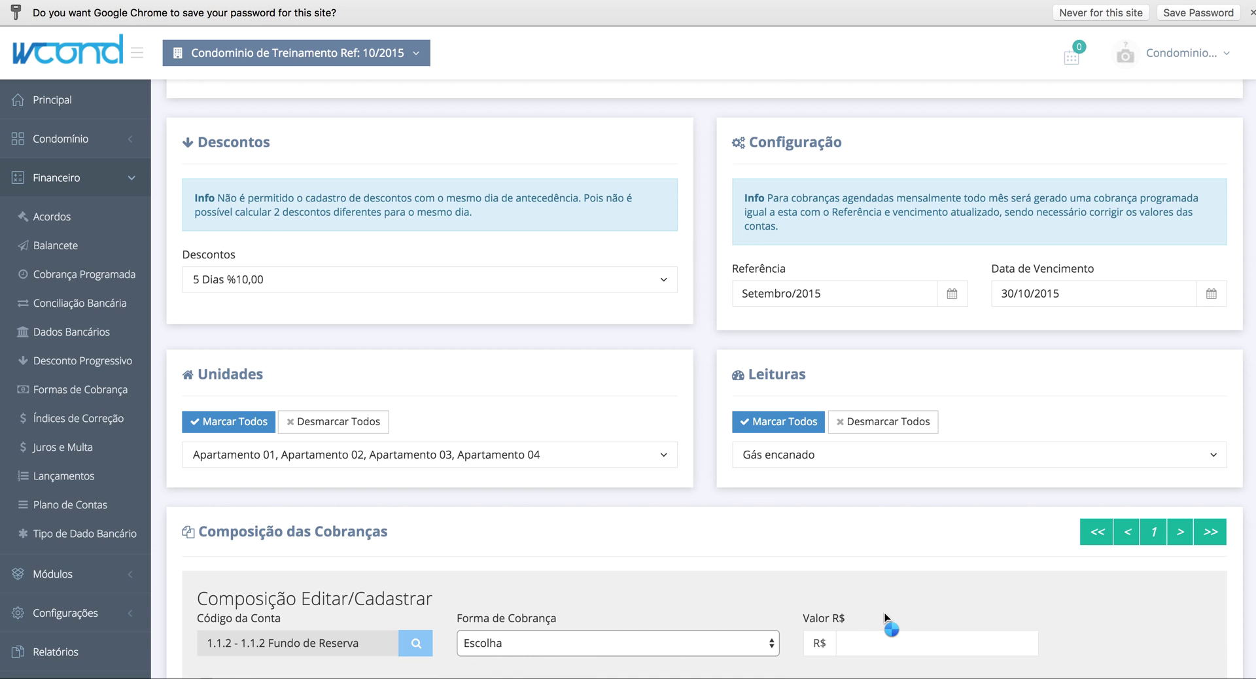
scroll(890, 565, "down", 3)
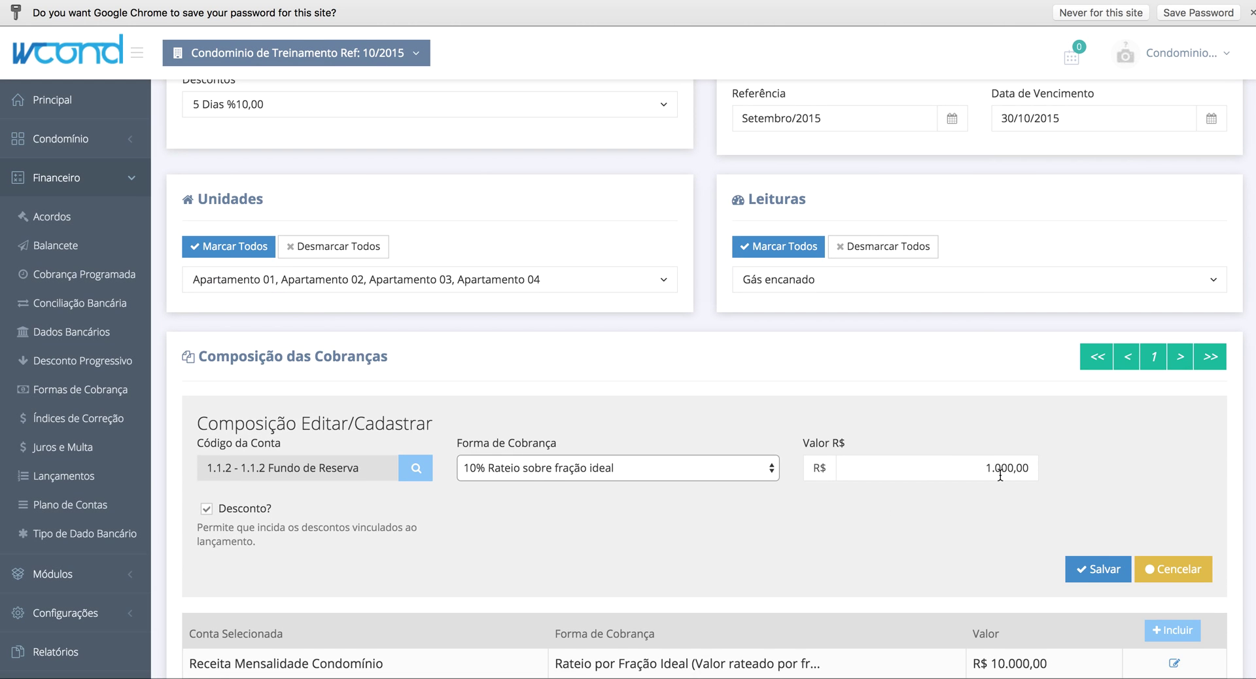
scroll(1003, 469, "down", 1)
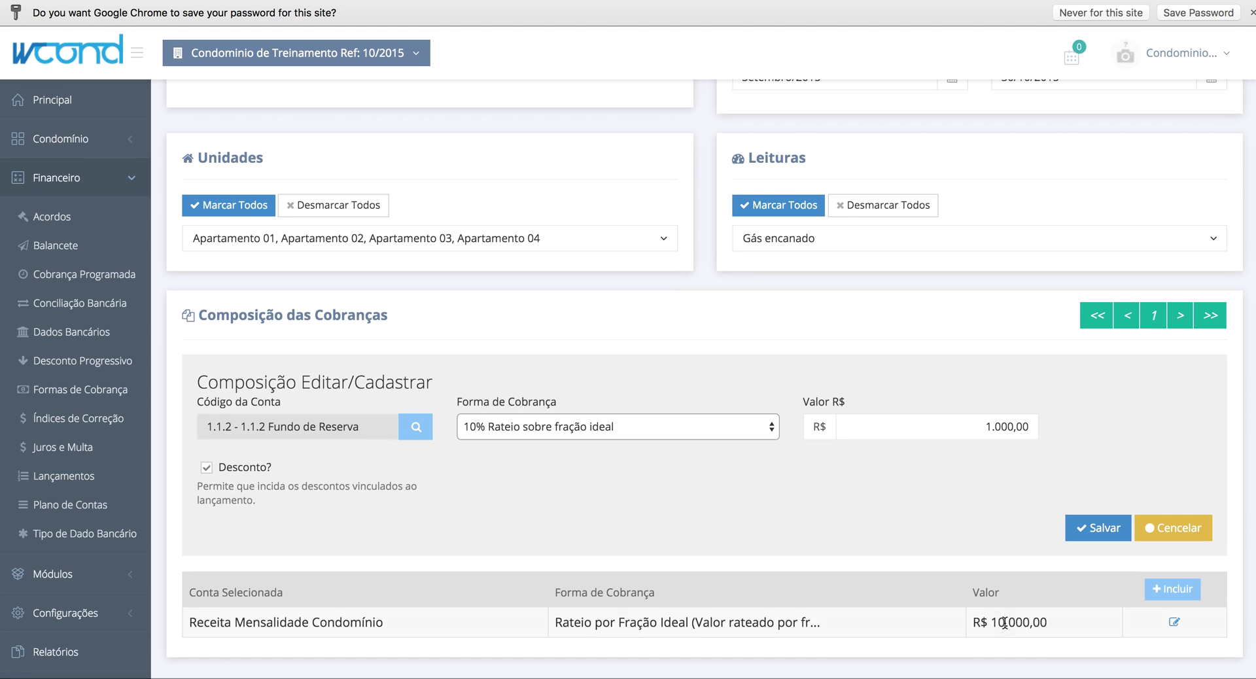
left_click(1082, 524)
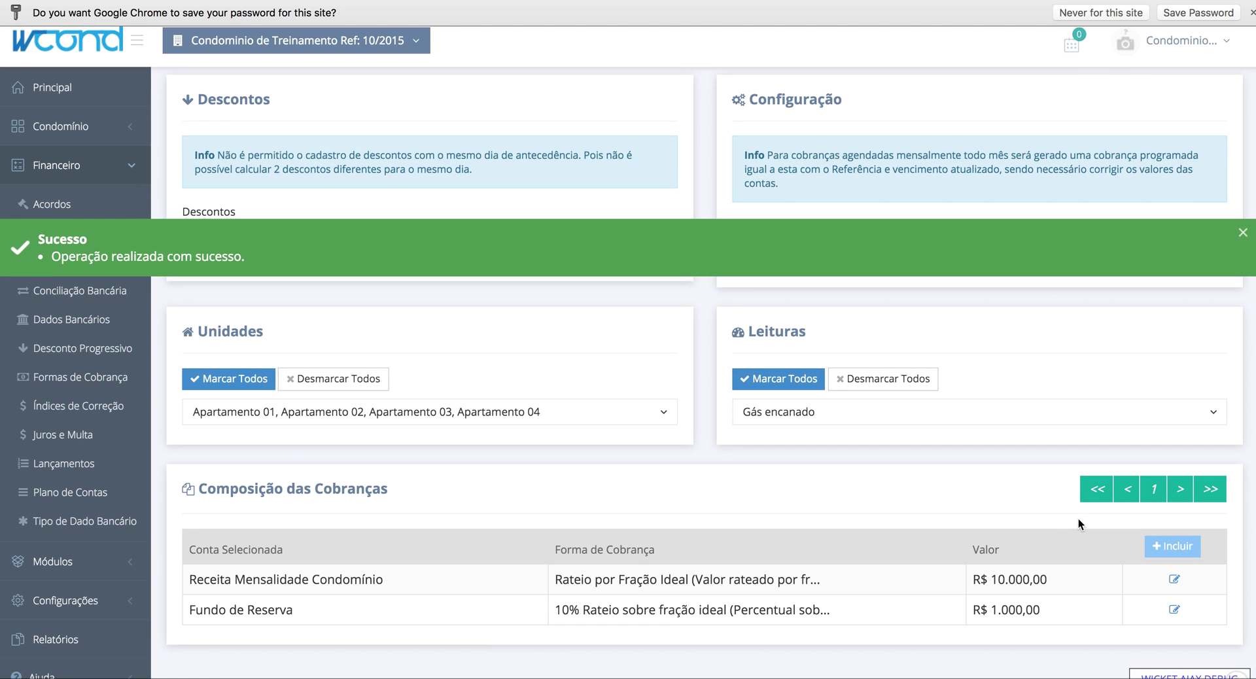
left_click(1171, 559)
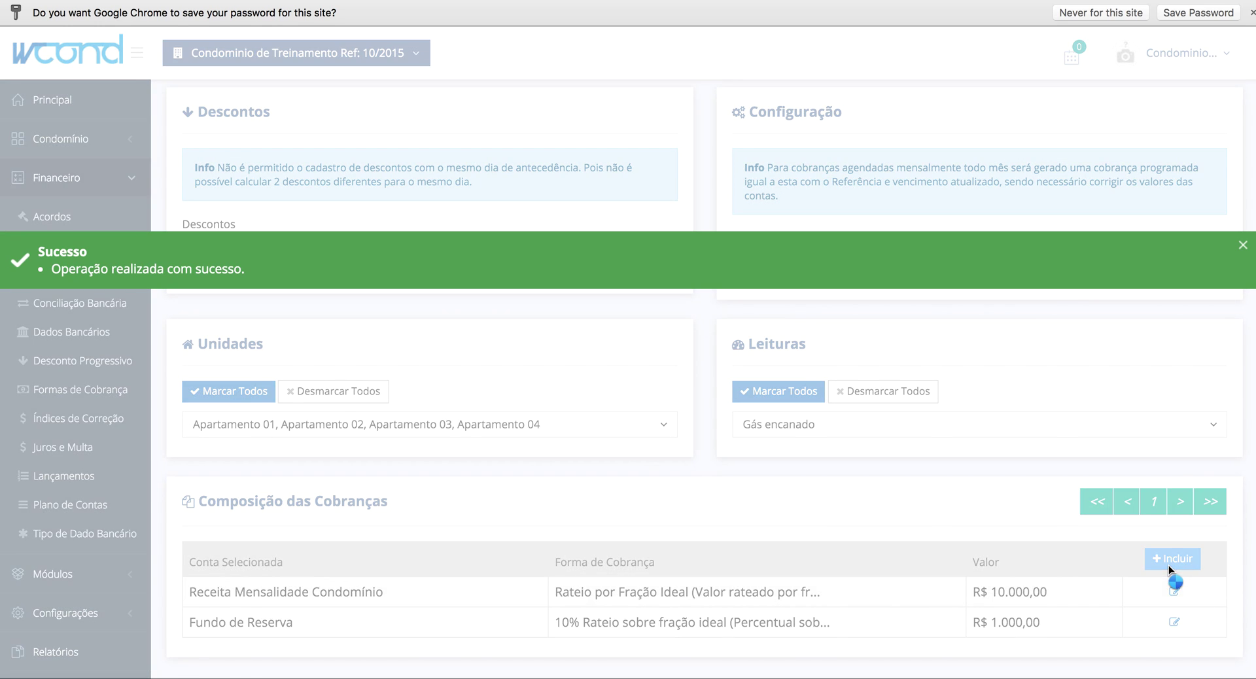
- Add account 1.2 Receita Extra Ordinária, charged as Taxa Fixa Manutenção de Elevadores, R$ 100,00, as a composition item
left_click(402, 616)
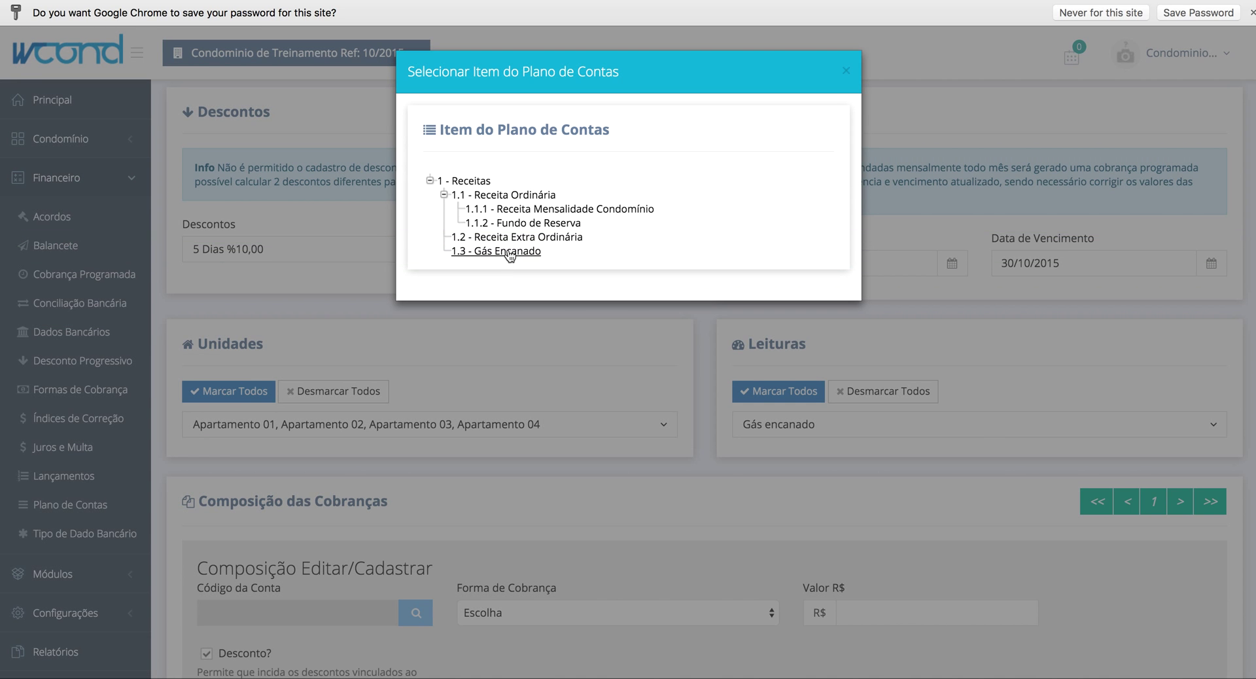
left_click(514, 238)
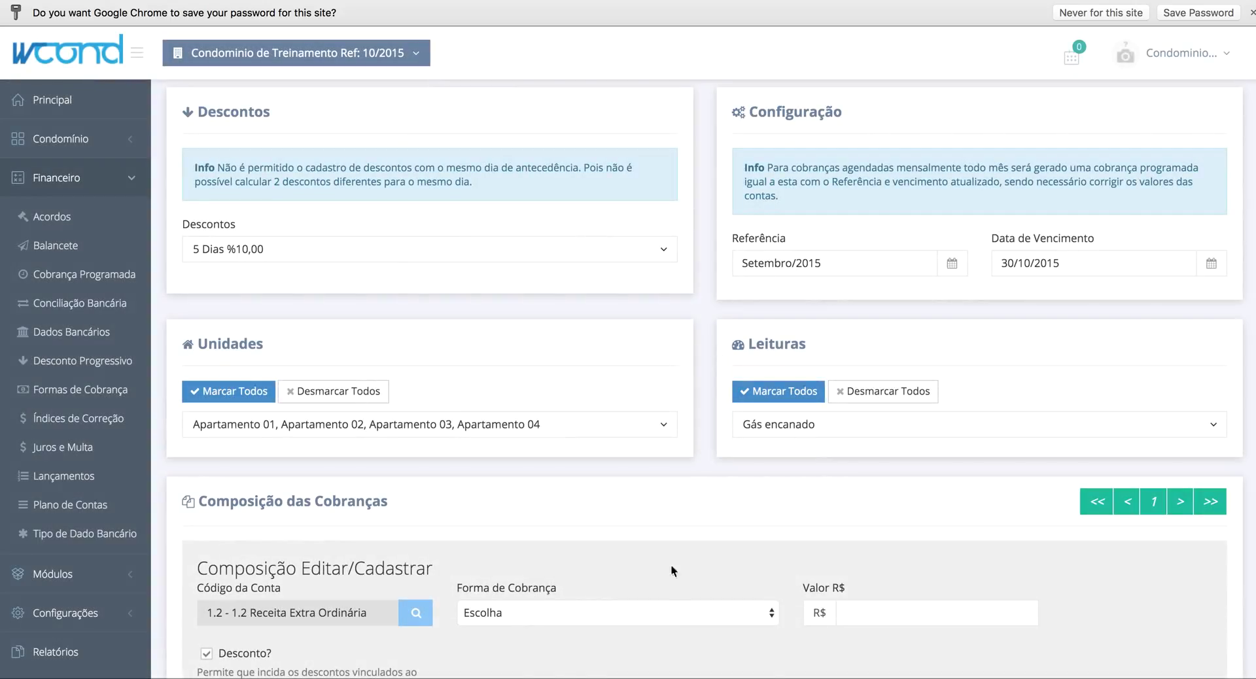
left_click(661, 618)
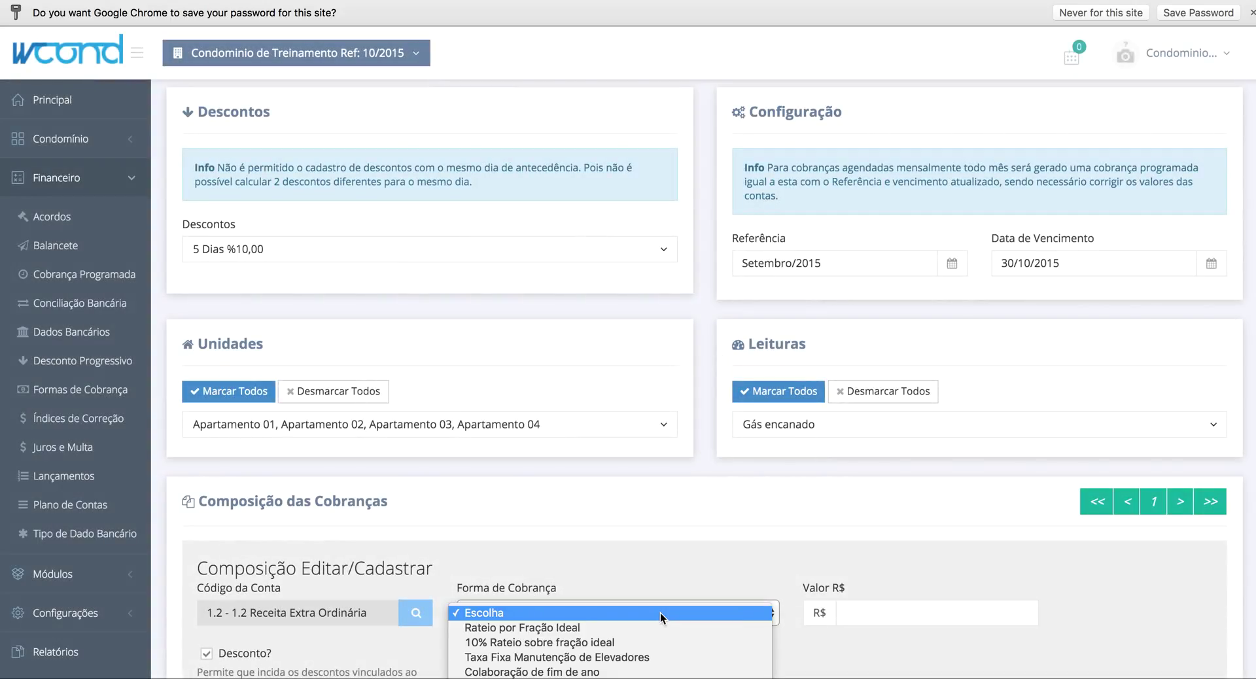
left_click(637, 657)
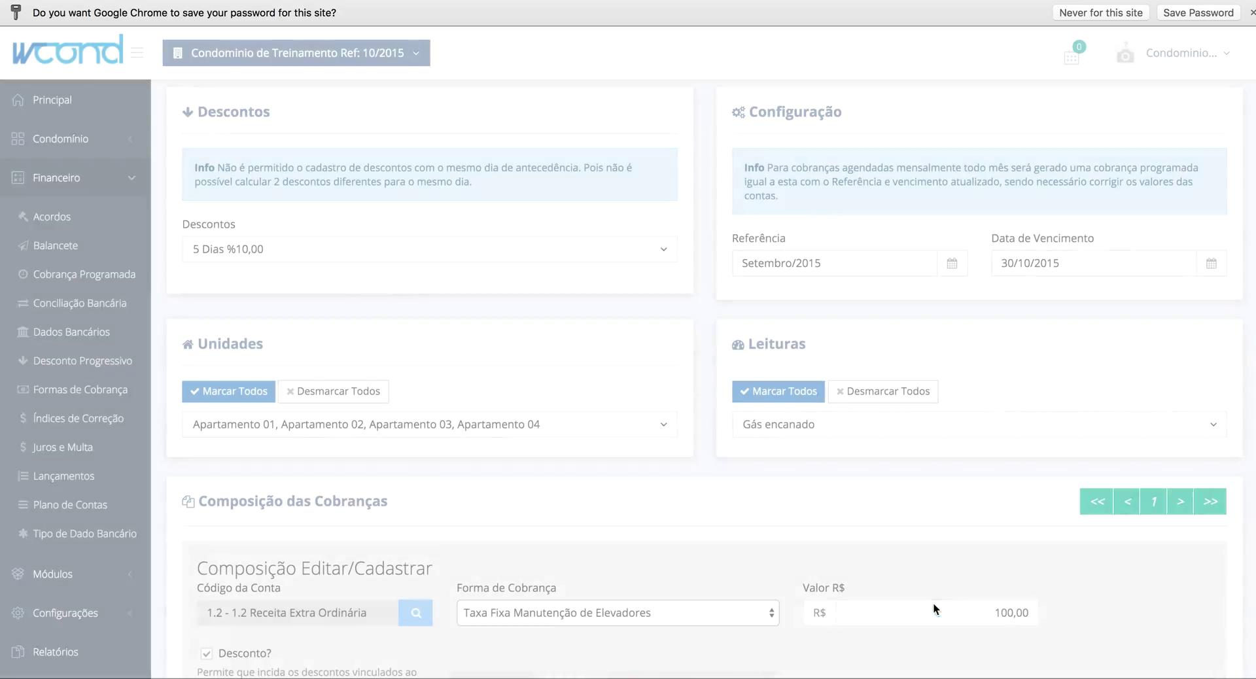
scroll(1124, 613, "down", 3)
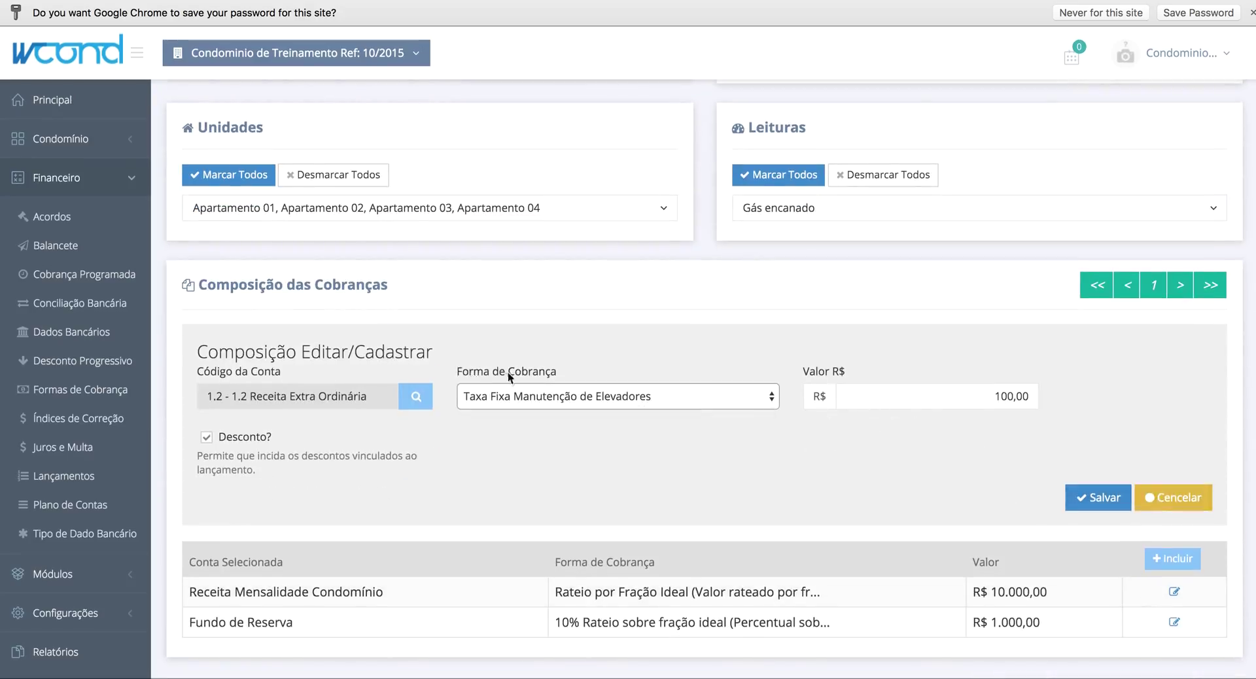
left_click(1099, 500)
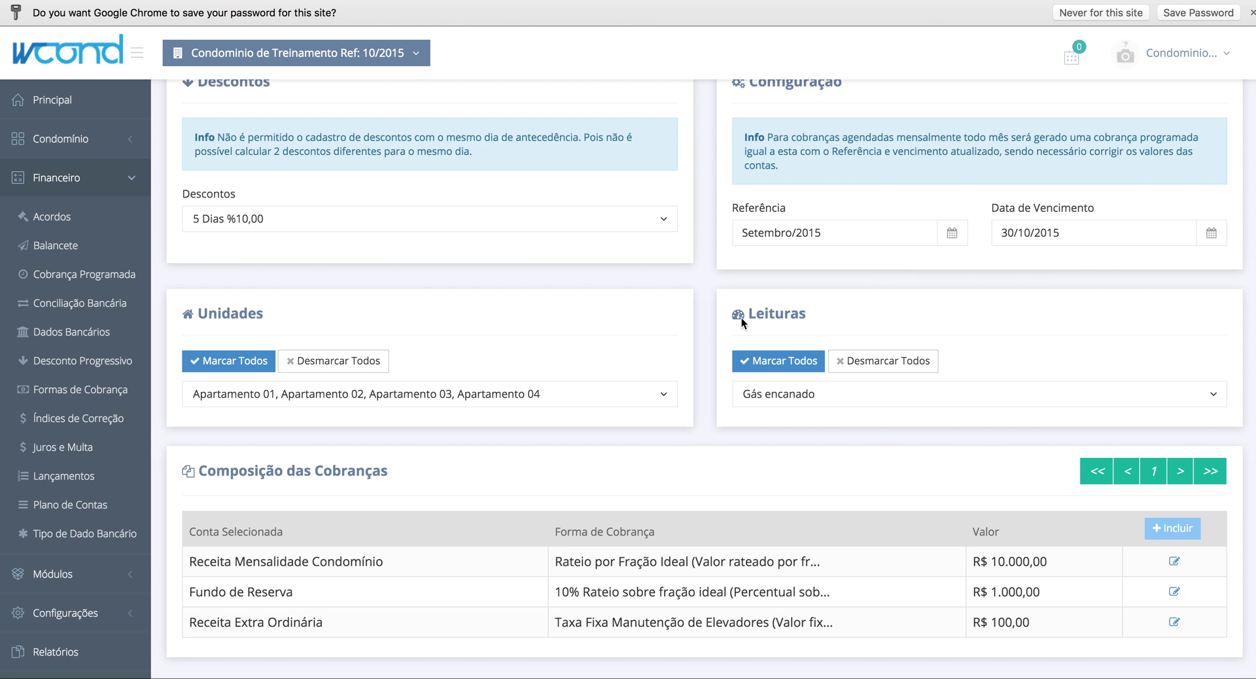
scroll(484, 342, "down", 6)
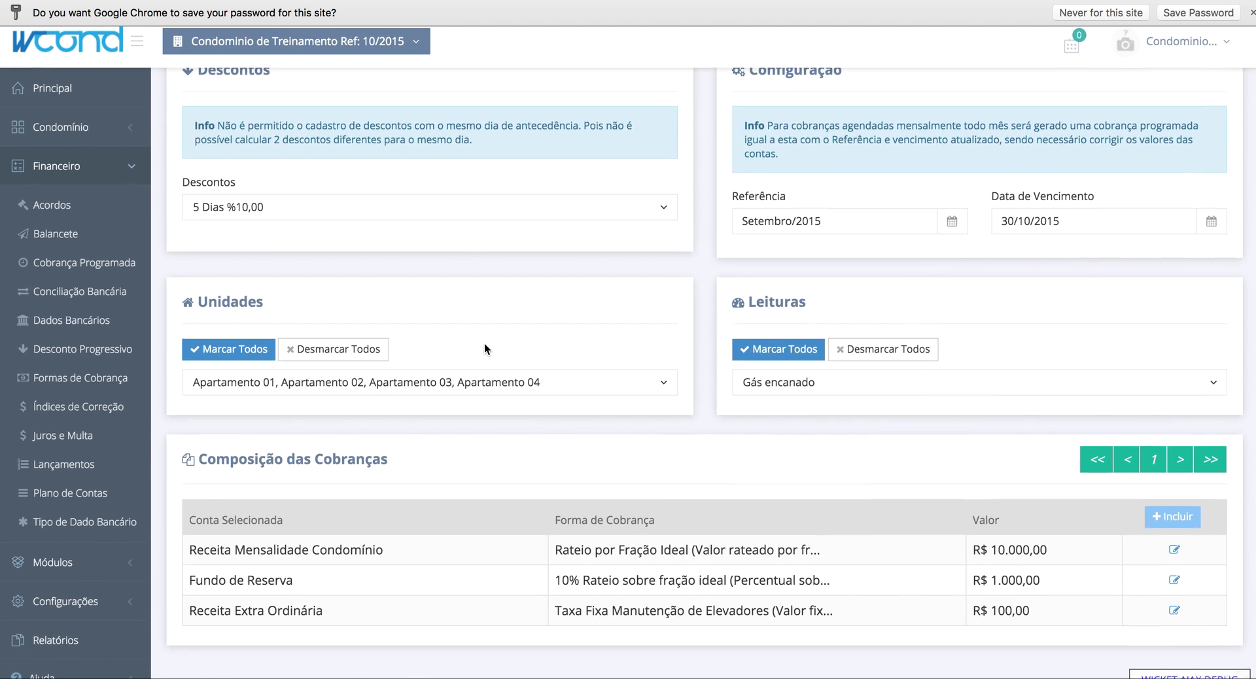
scroll(484, 342, "up", 4)
scroll(485, 343, "up", 2)
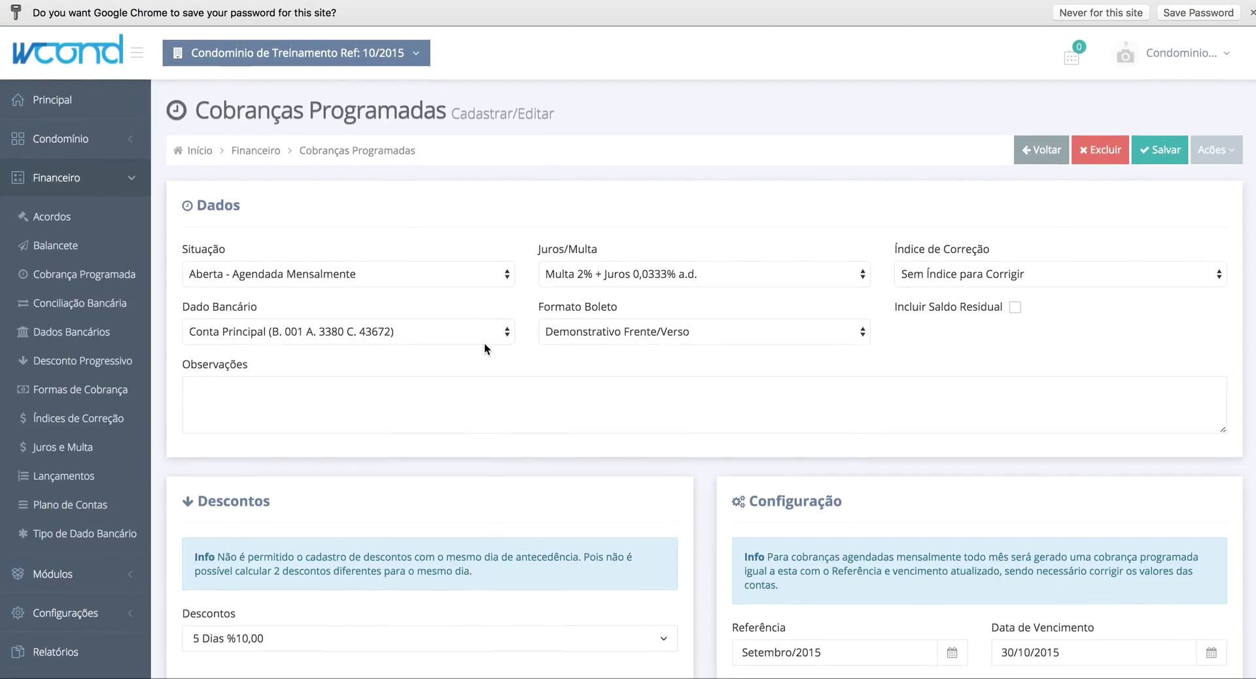
- Save the scheduled charge and run Gerar Lançamentos from its Ações menu
left_click(1166, 160)
left_click(1216, 150)
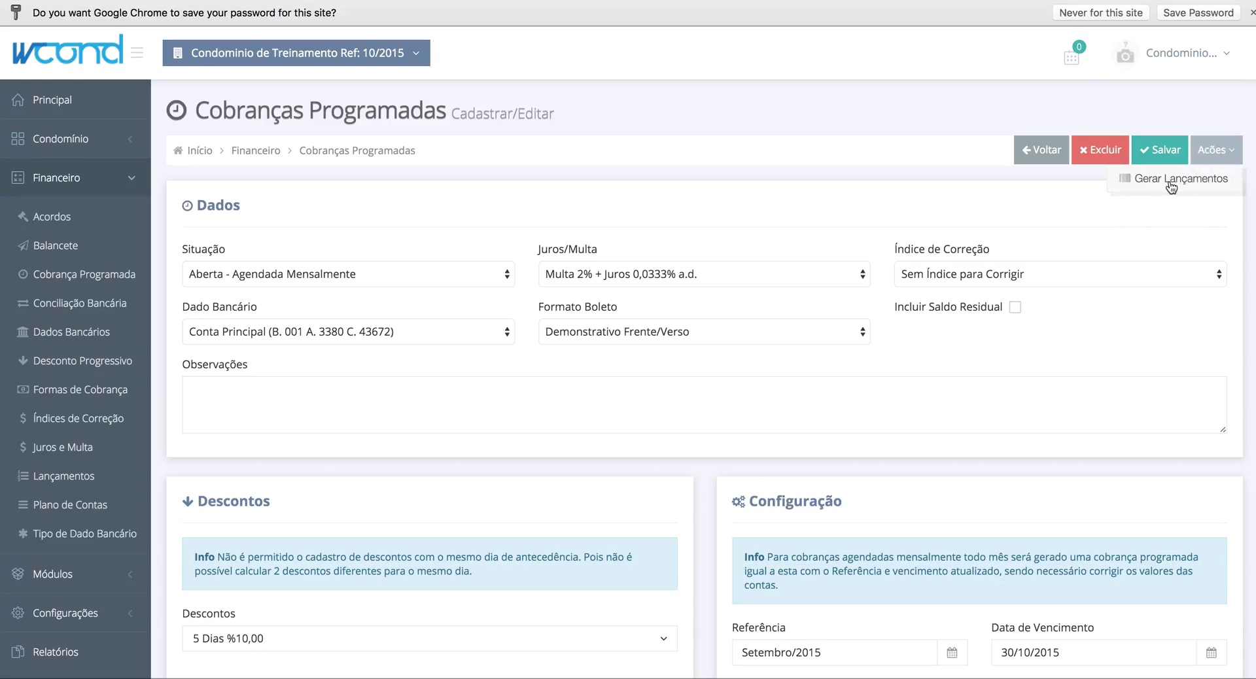
left_click(1148, 179)
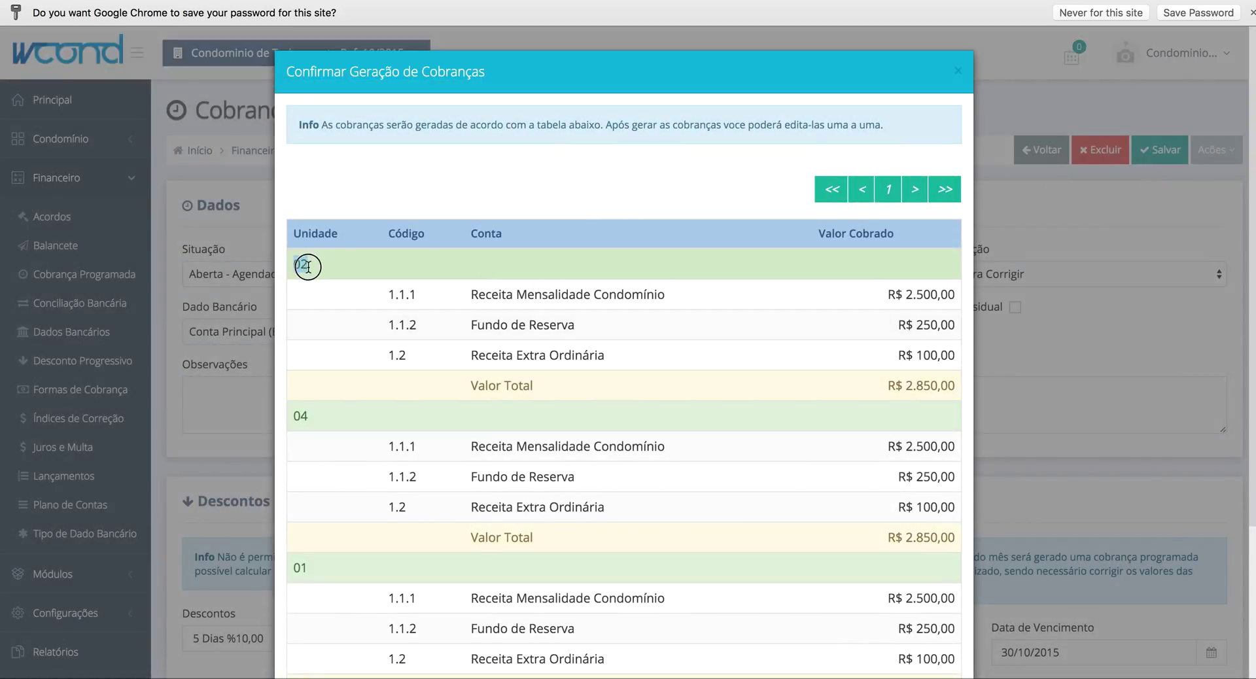
- Review the preview: units 01–04 each billed R$ 2.500,00 + R$ 250,00 + R$ 100,00
scroll(452, 309, "down", 3)
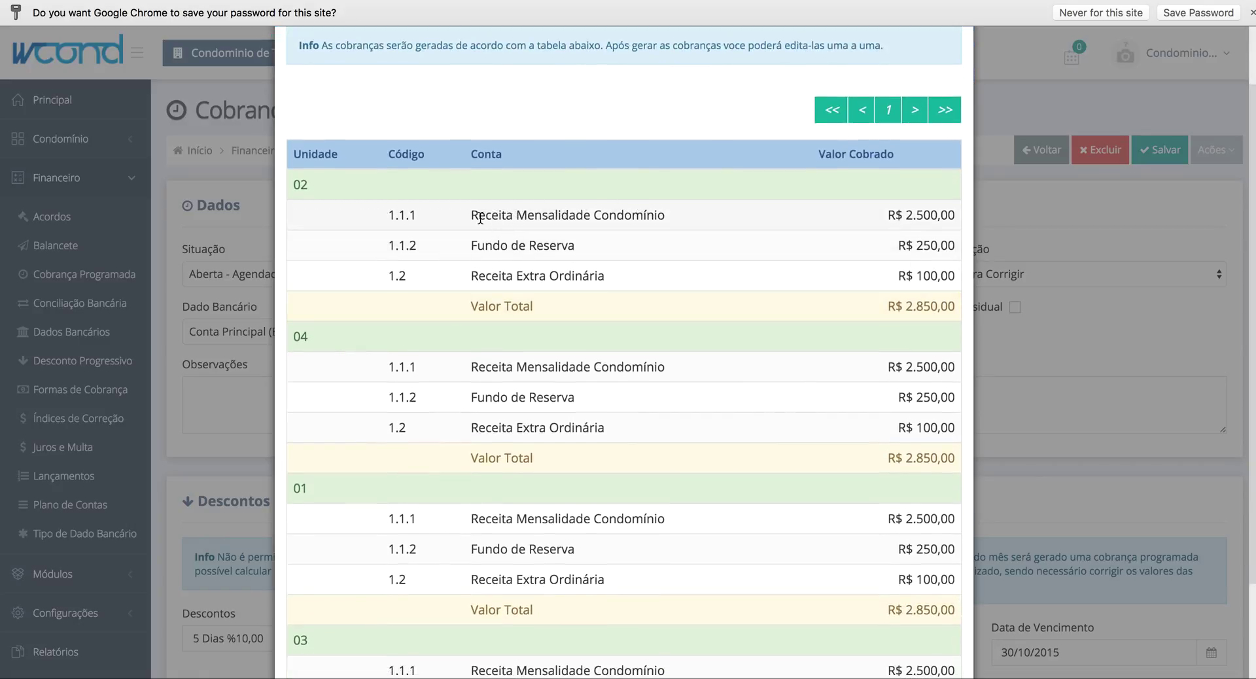
left_click_drag(473, 218, 677, 219)
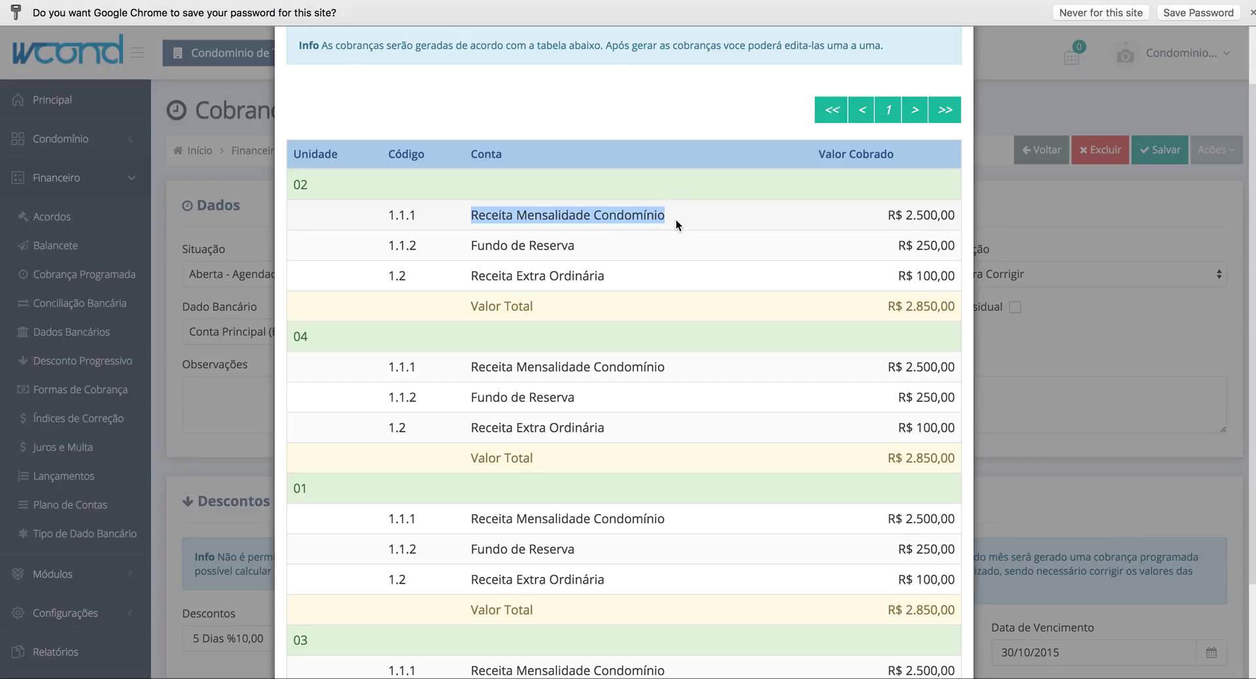
left_click(677, 219)
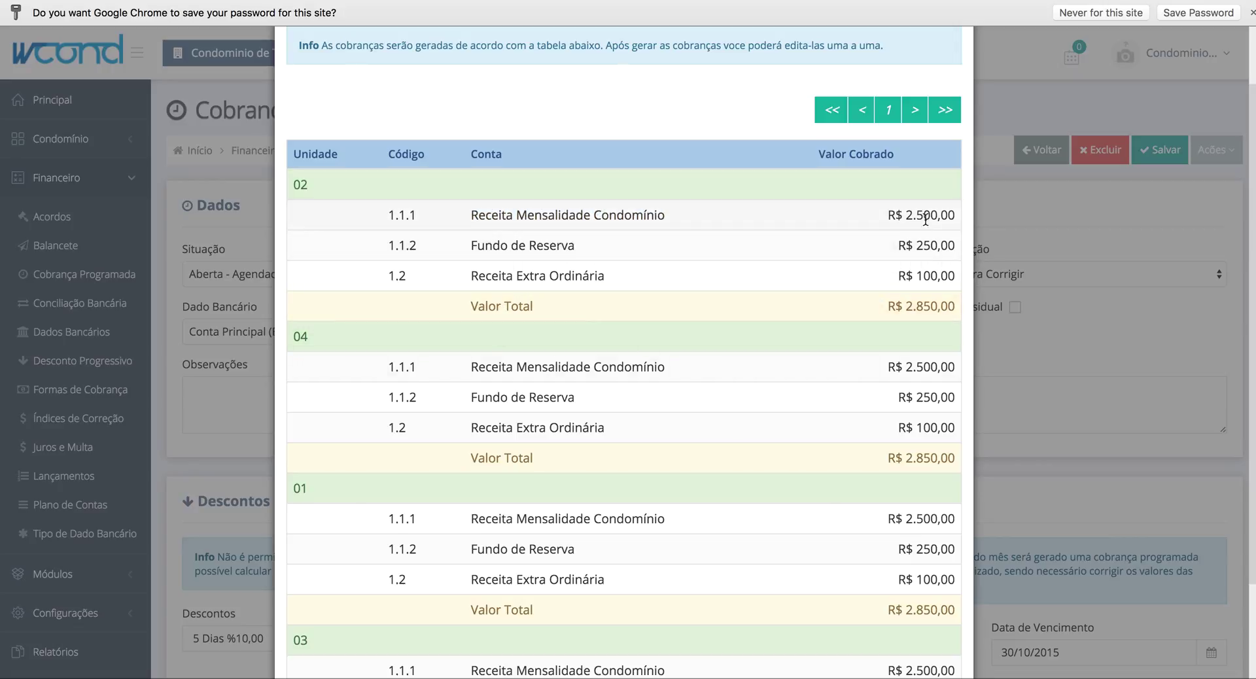
left_click_drag(891, 217, 953, 216)
left_click(951, 215)
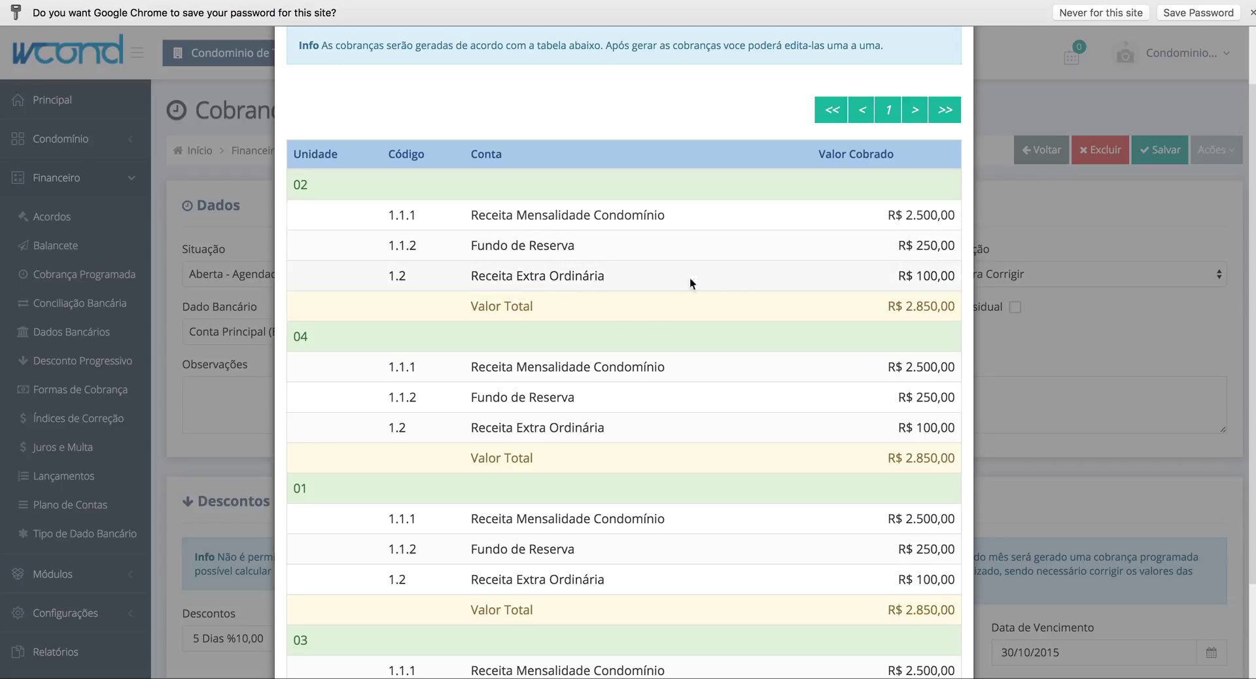
double_click(922, 277)
double_click(922, 277)
left_click(730, 340)
scroll(770, 513, "down", 5)
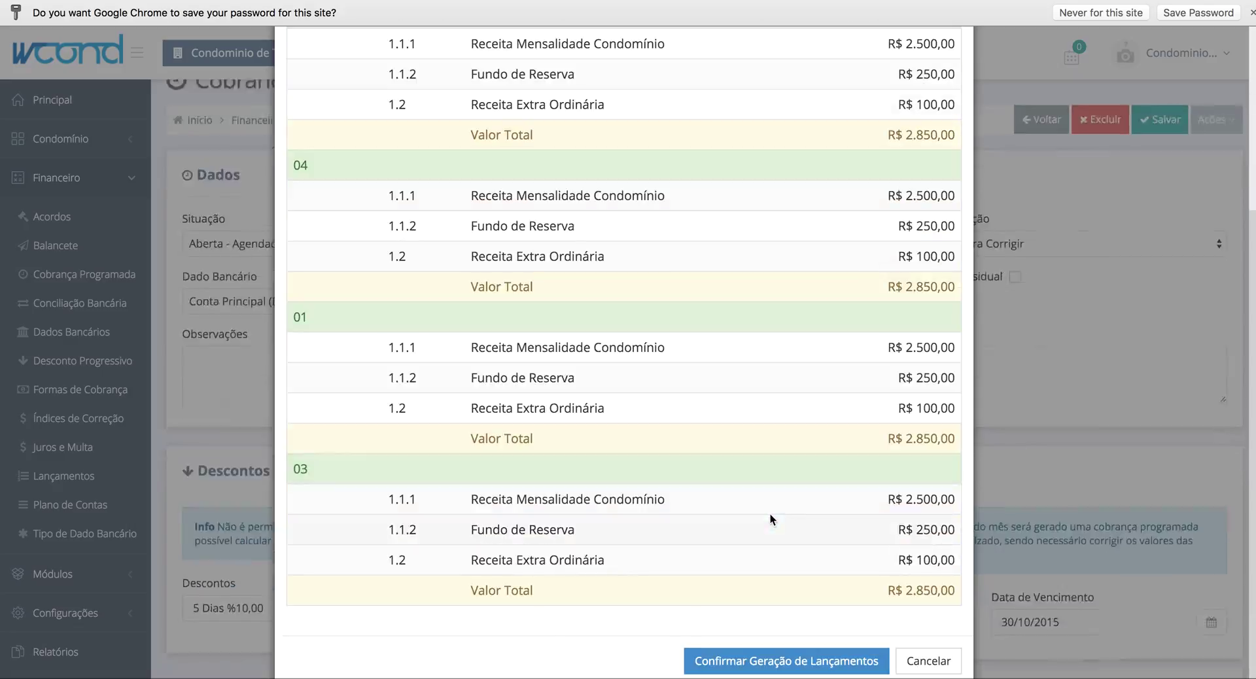
scroll(771, 513, "up", 5)
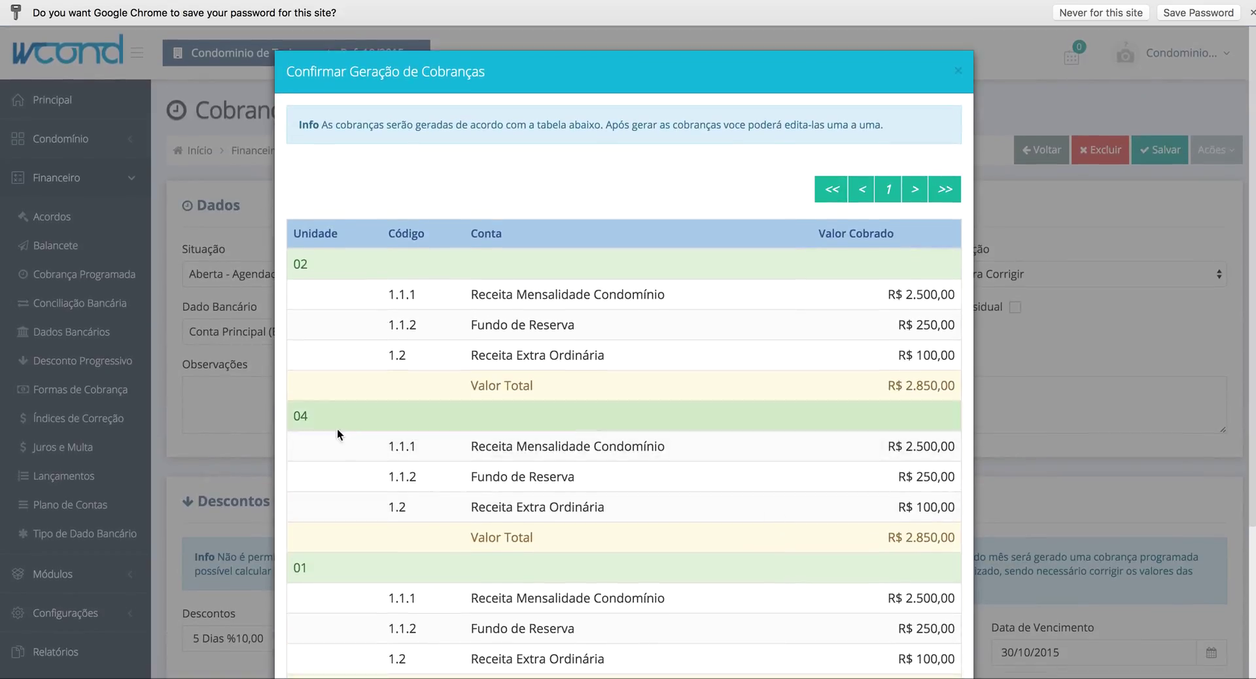
scroll(877, 492, "down", 4)
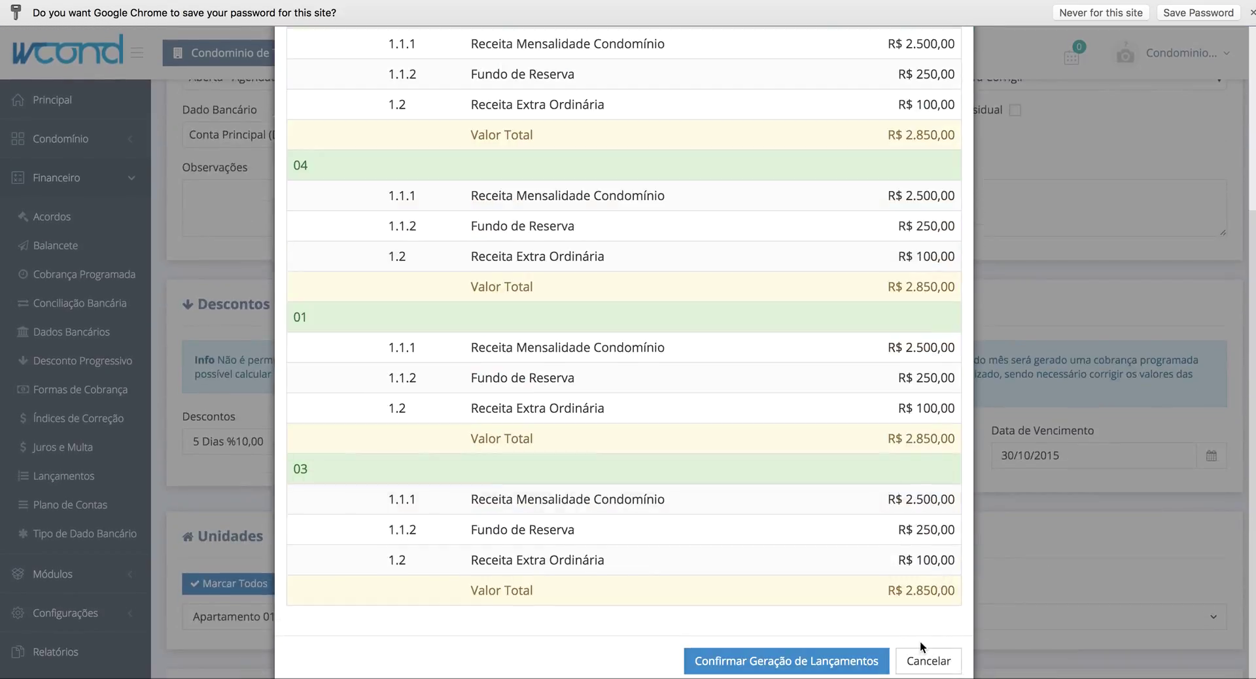
- Close the charge preview, then edit and save Apartamento 01's Rateio por Fração Ideal value
left_click(928, 660)
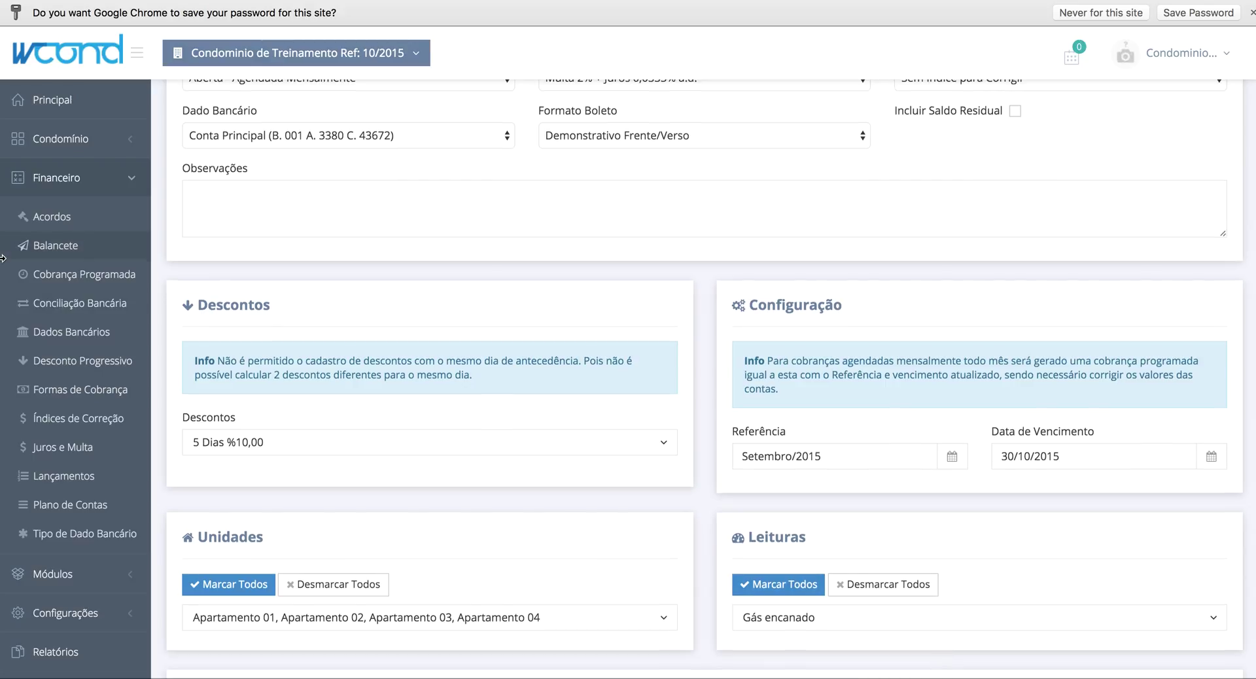
scroll(68, 143, "up", 5)
left_click(68, 143)
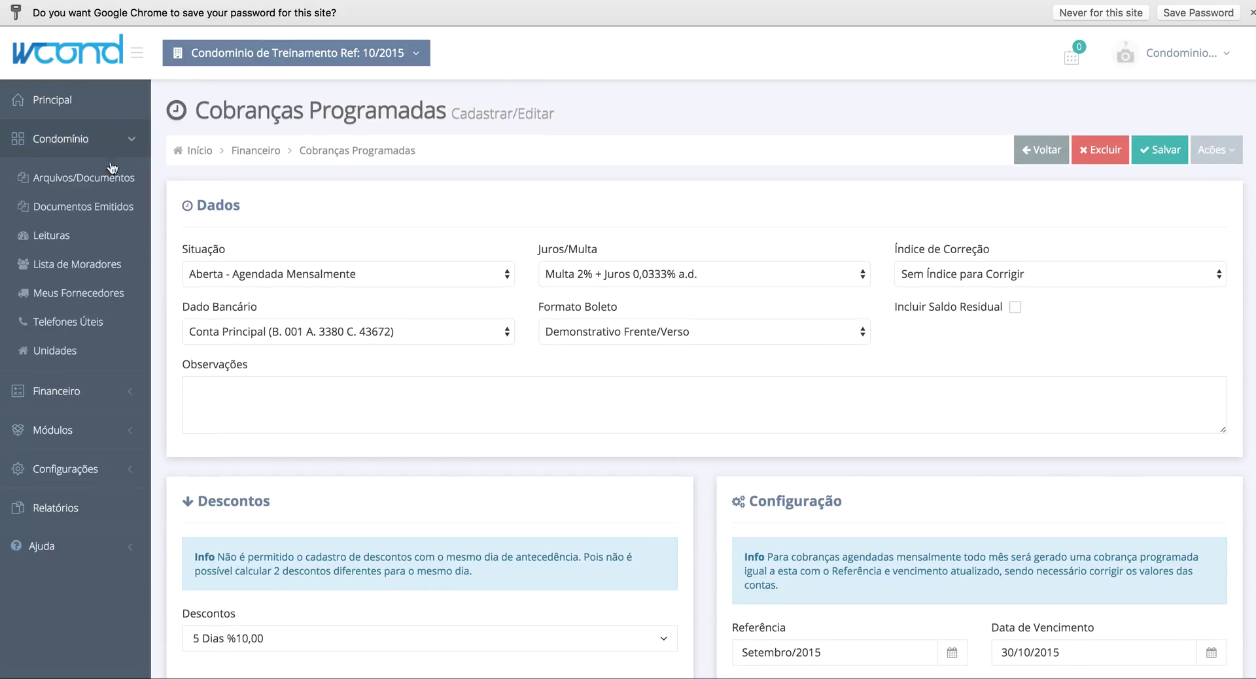
left_click(85, 351)
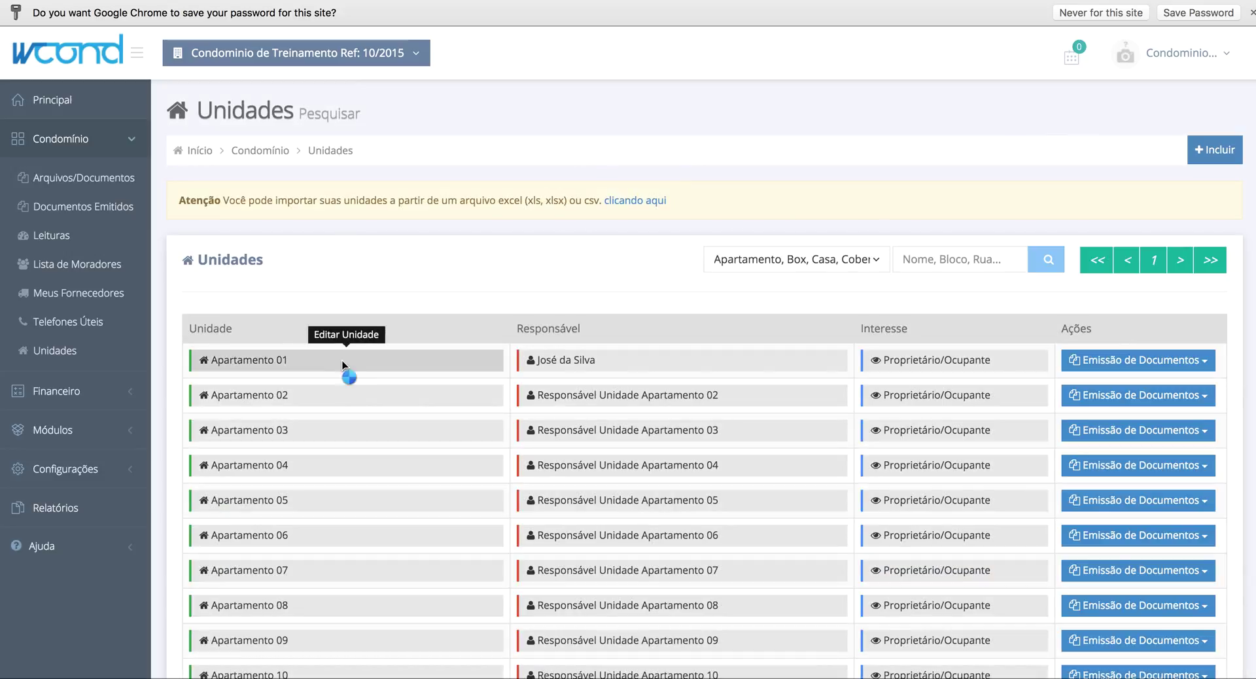
left_click(342, 365)
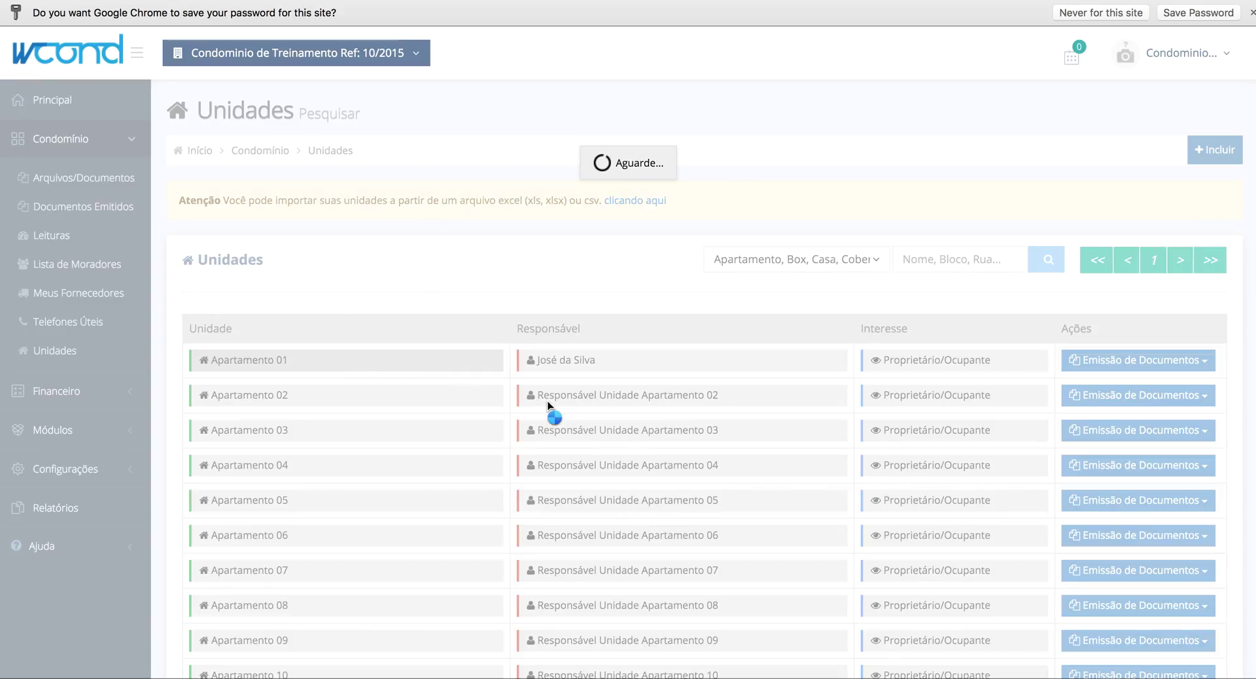
scroll(547, 402, "down", 15)
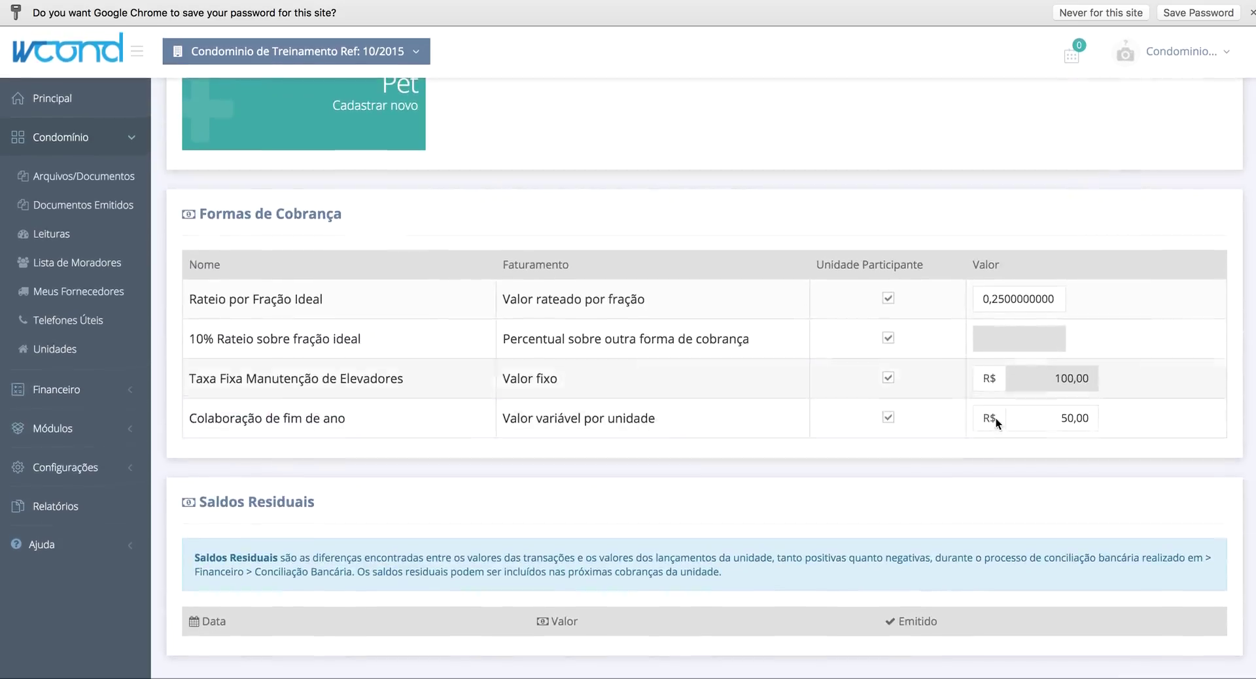
left_click_drag(998, 300, 1006, 302)
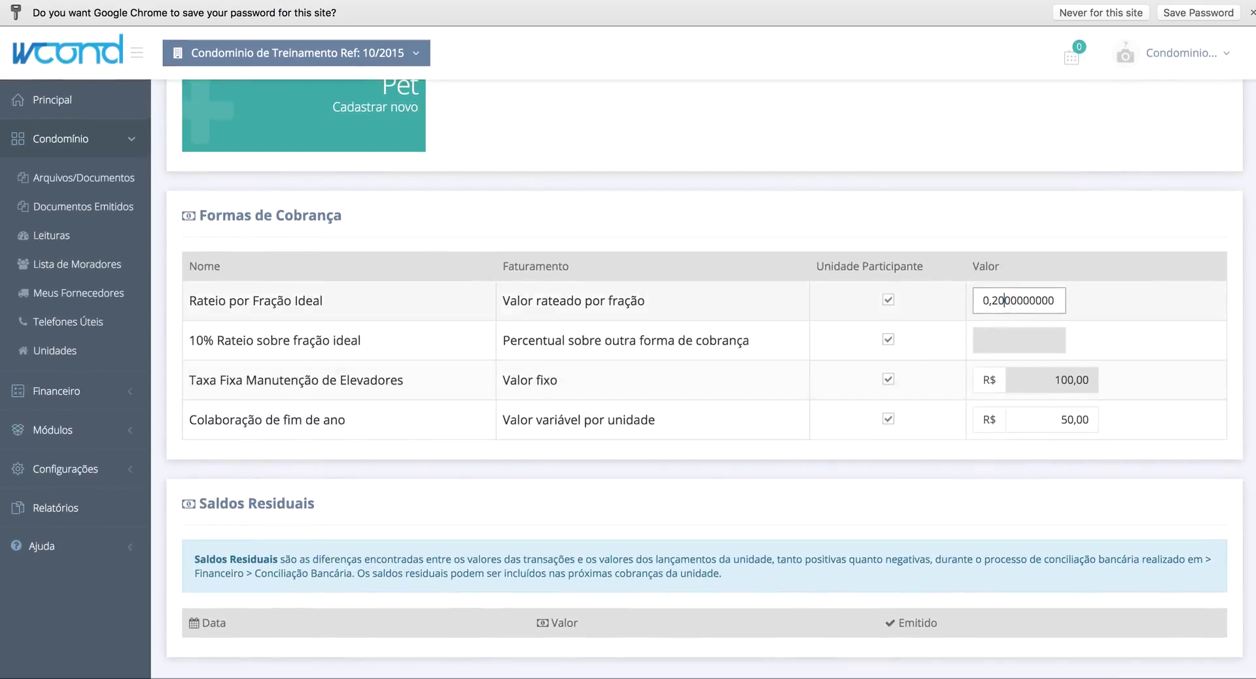
scroll(1162, 446, "up", 2)
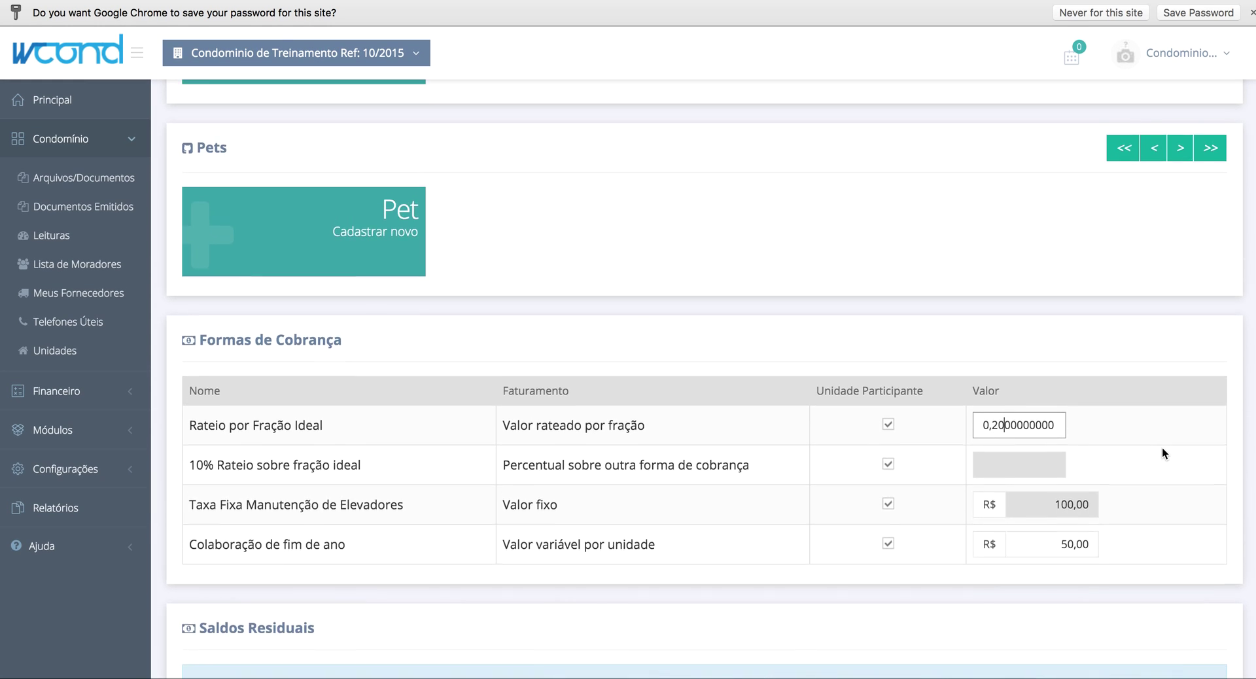
scroll(1162, 446, "up", 15)
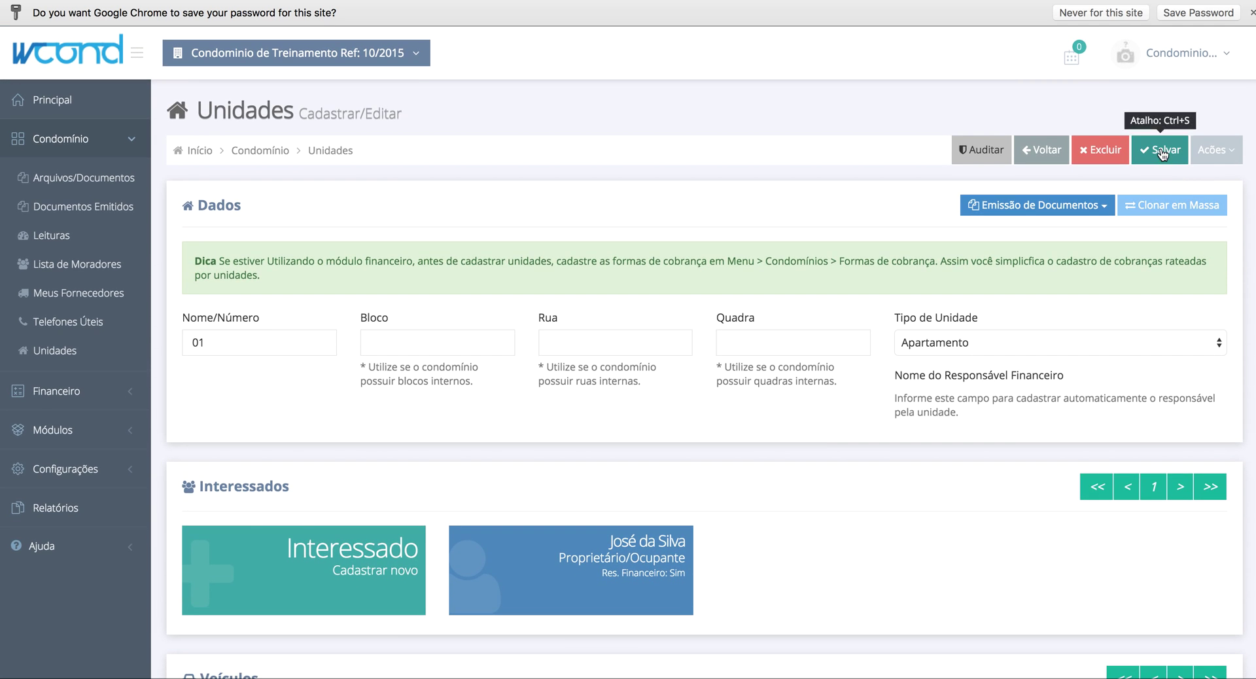
left_click(1162, 153)
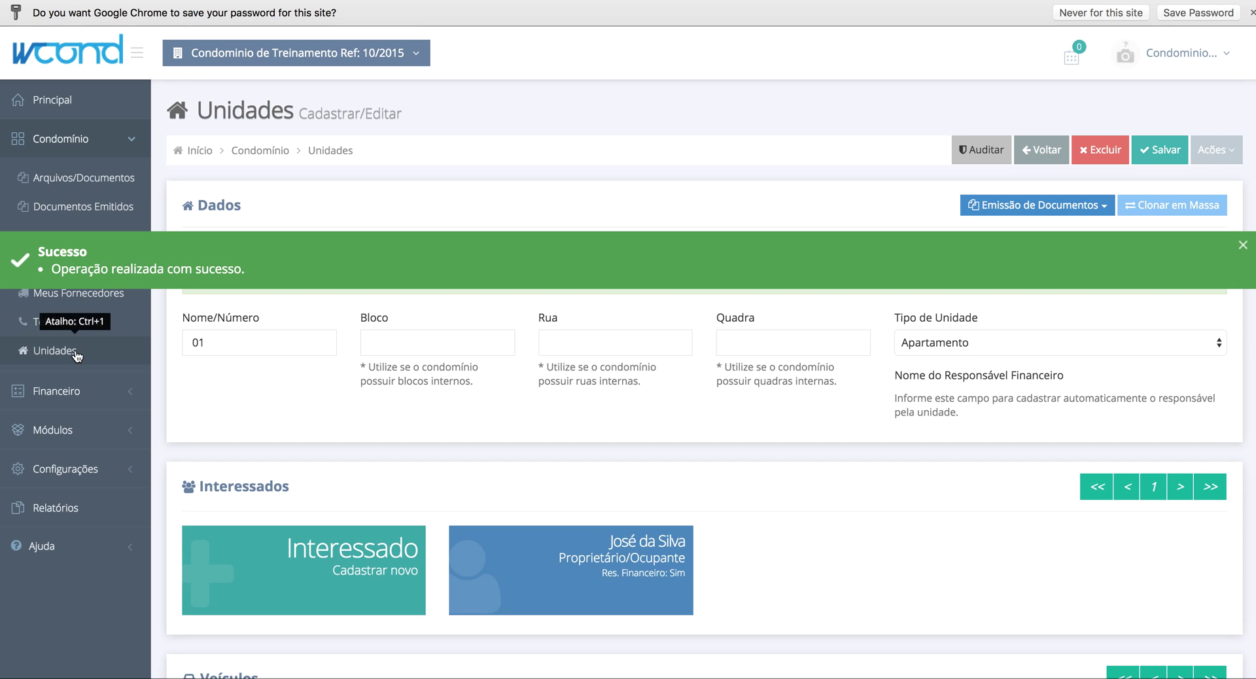
- Change Apartamento 02's Rateio por Fração Ideal value from 0,25 to 0,30 and save the unit
left_click(76, 352)
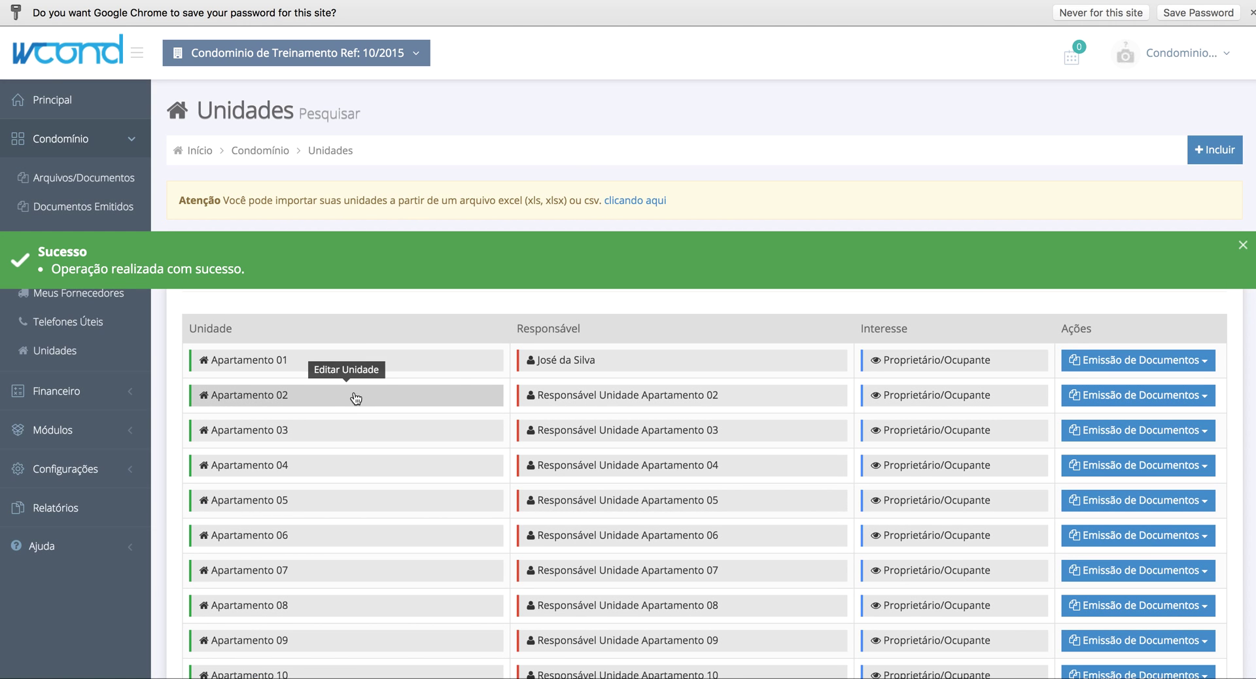
left_click(354, 393)
scroll(686, 484, "down", 10)
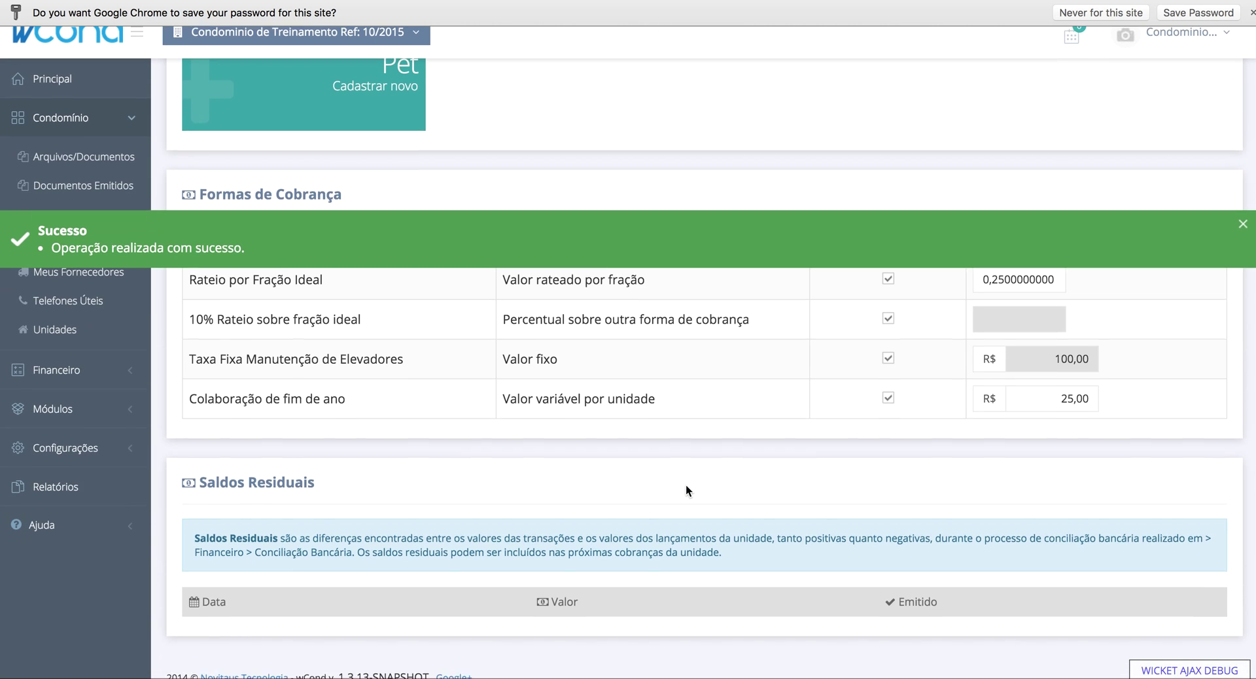
left_click(995, 302)
key("BackSpace")
type("2")
left_click_drag(993, 302, 1003, 303)
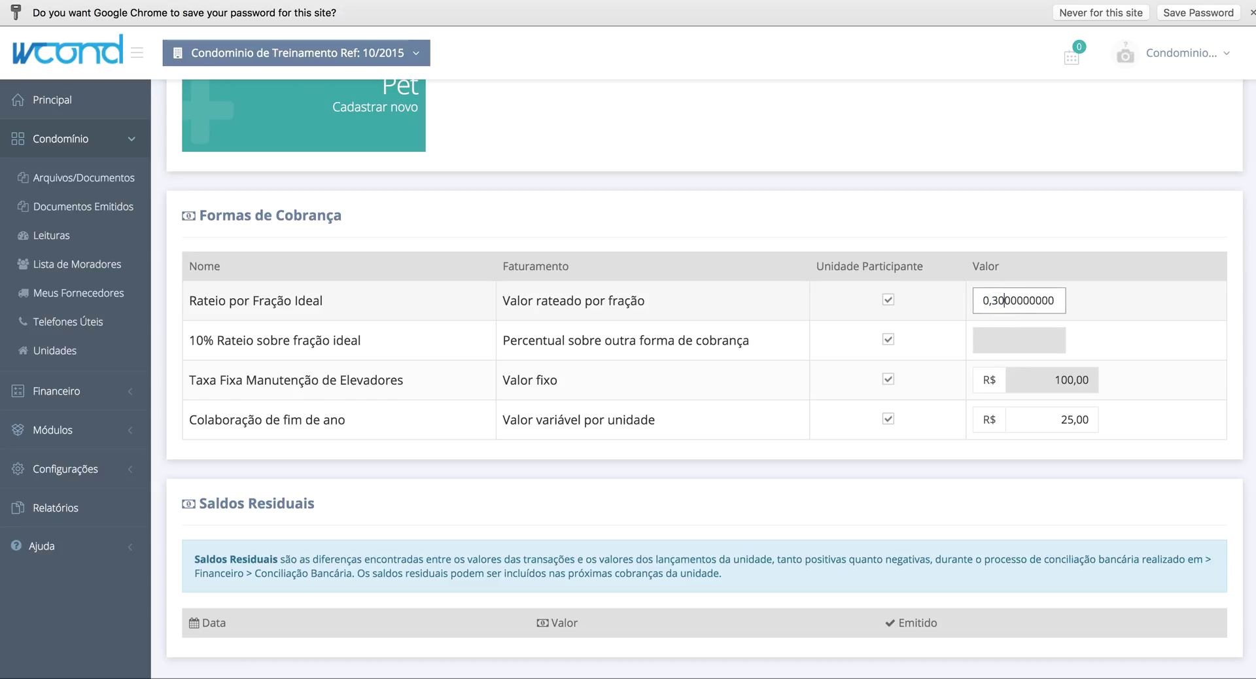
scroll(1146, 234, "up", 10)
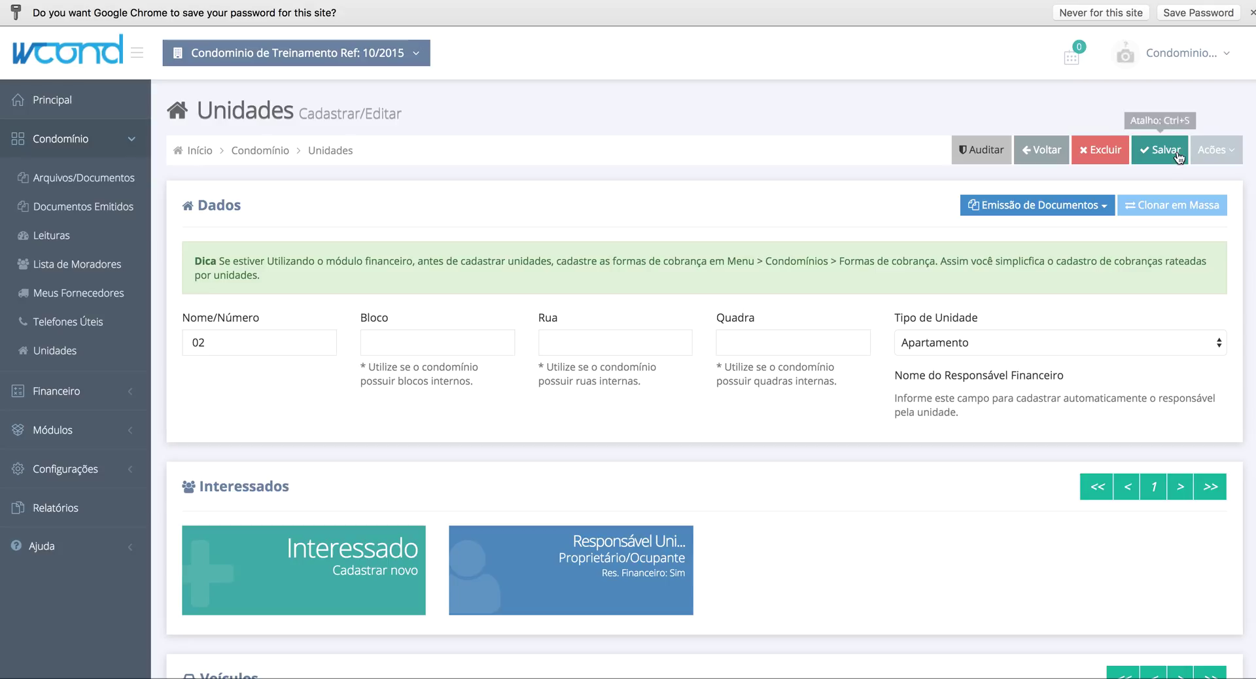
left_click(1165, 149)
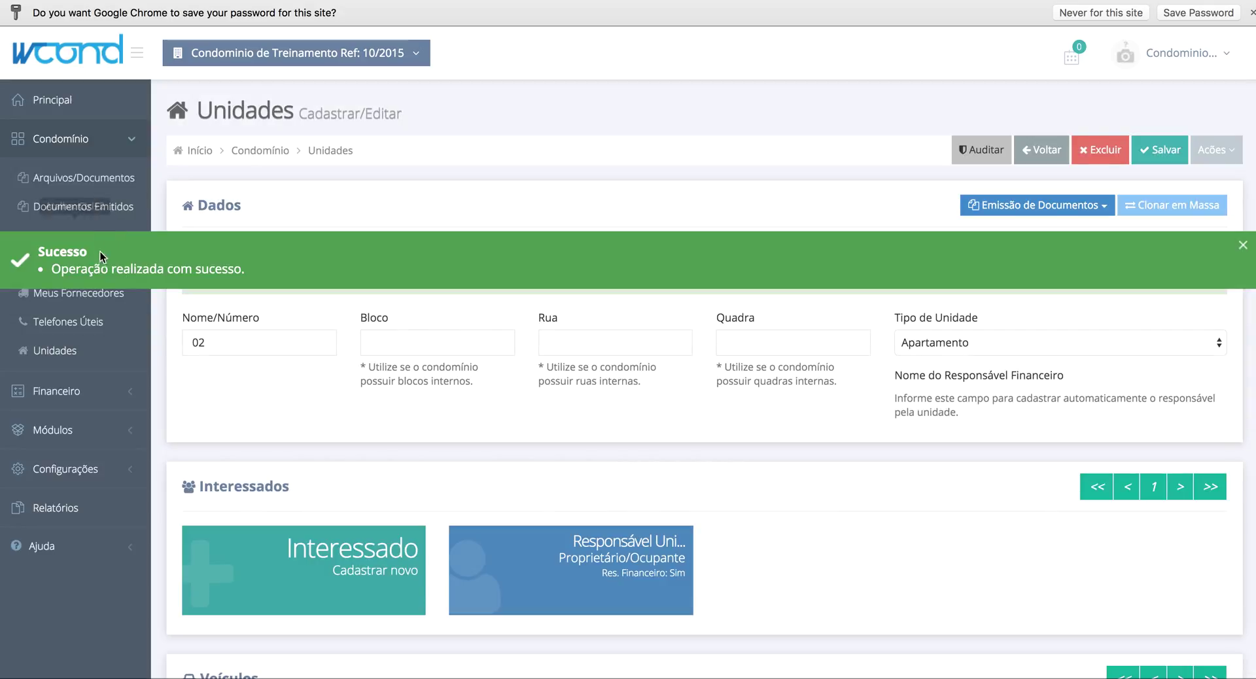
left_click(70, 391)
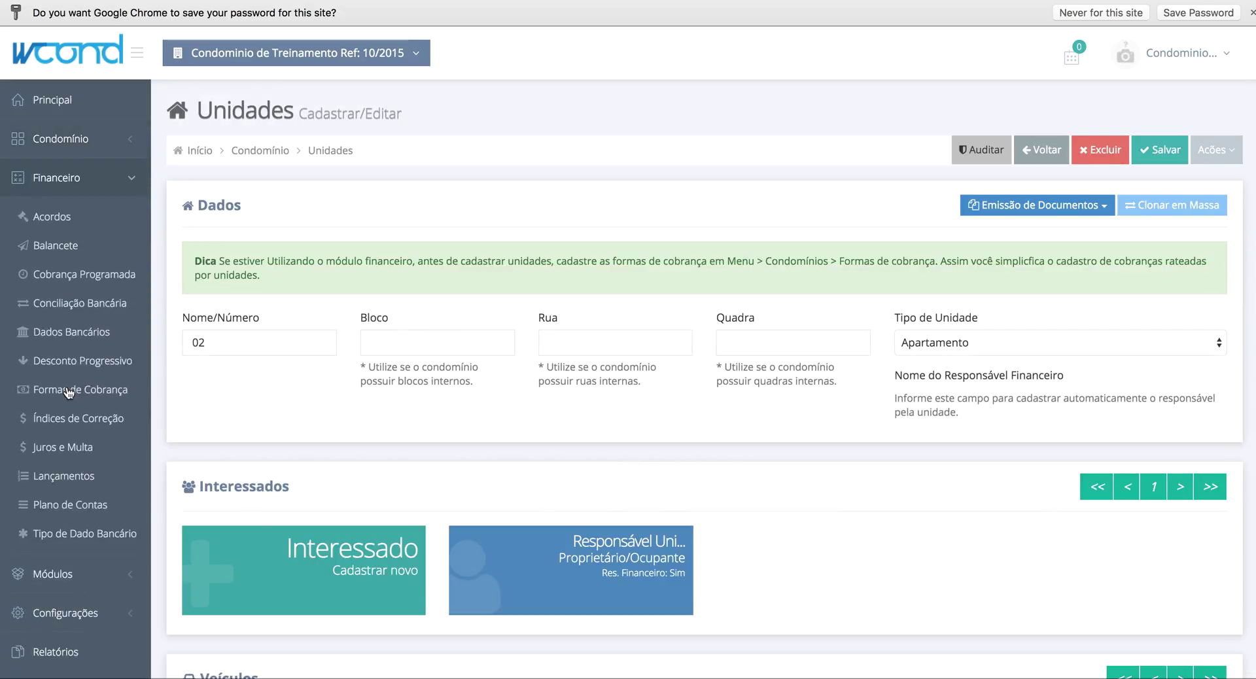
- Run Gerar Lançamentos on the 30/10/2015 scheduled charge from the Cobrança Programada list
left_click(96, 283)
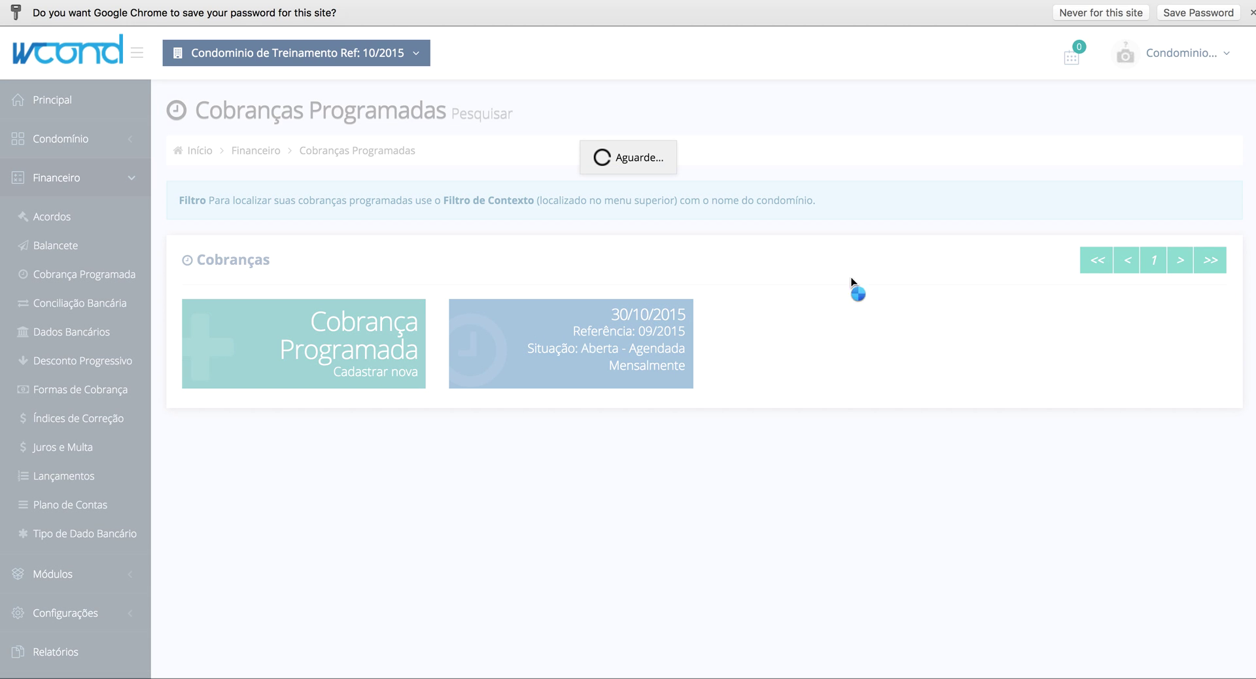
left_click(1217, 161)
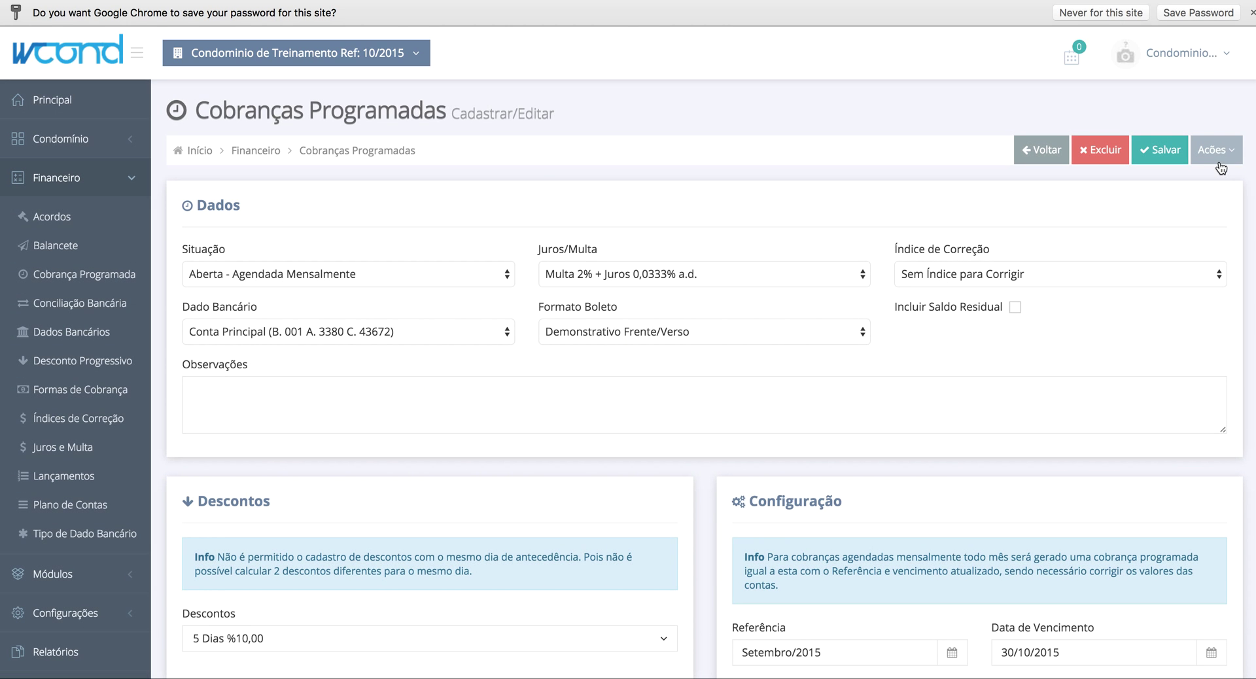
left_click(1211, 172)
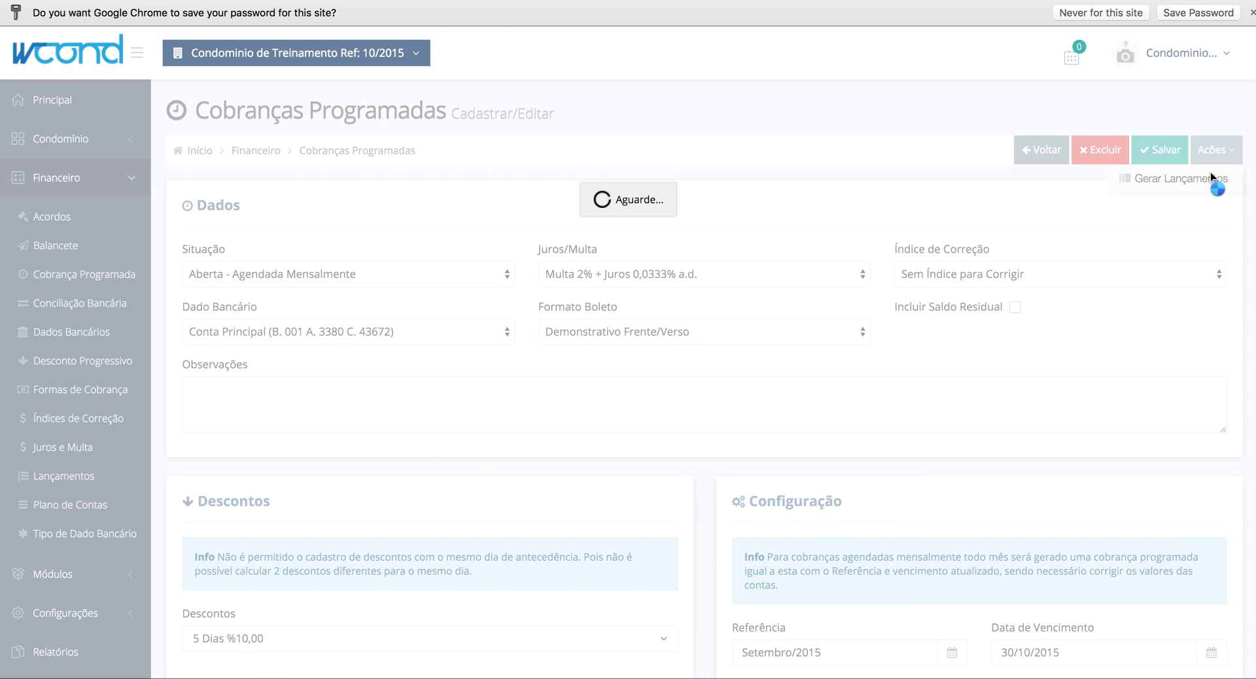
scroll(685, 273, "down", 3)
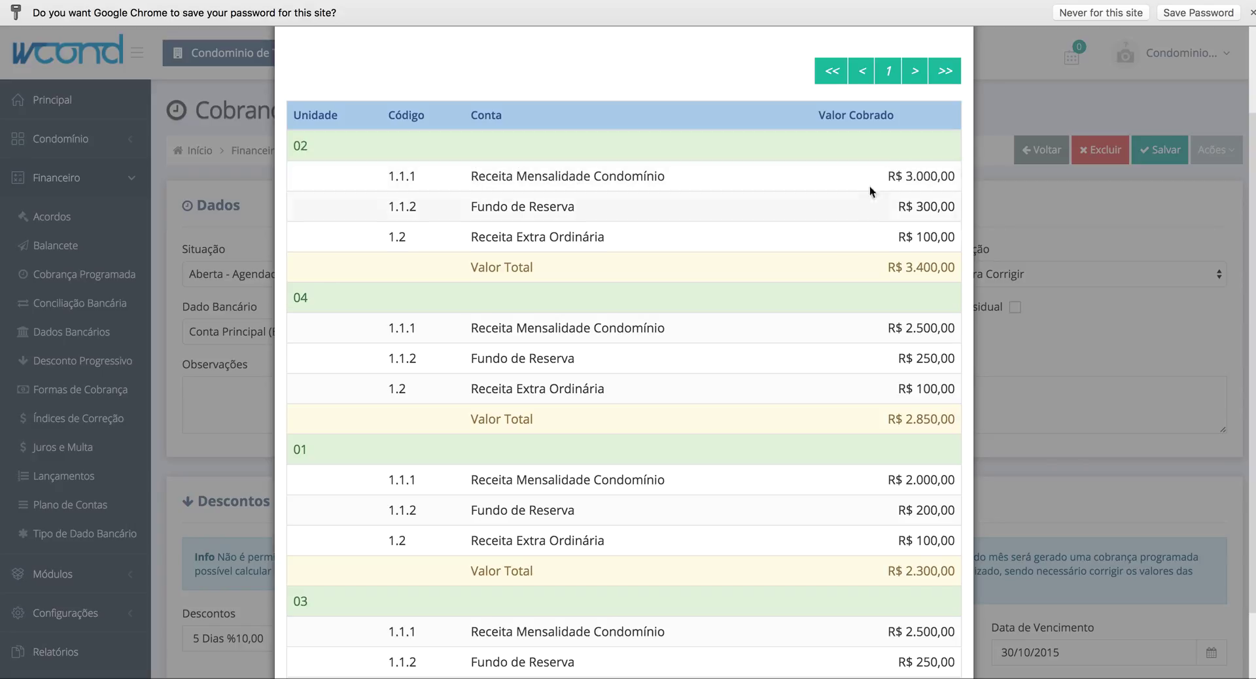
- Check the preview shows apartment 02 at R$ 3.000,00 and 01 at R$ 2.000,00, then confirm generation
left_click_drag(890, 176, 955, 174)
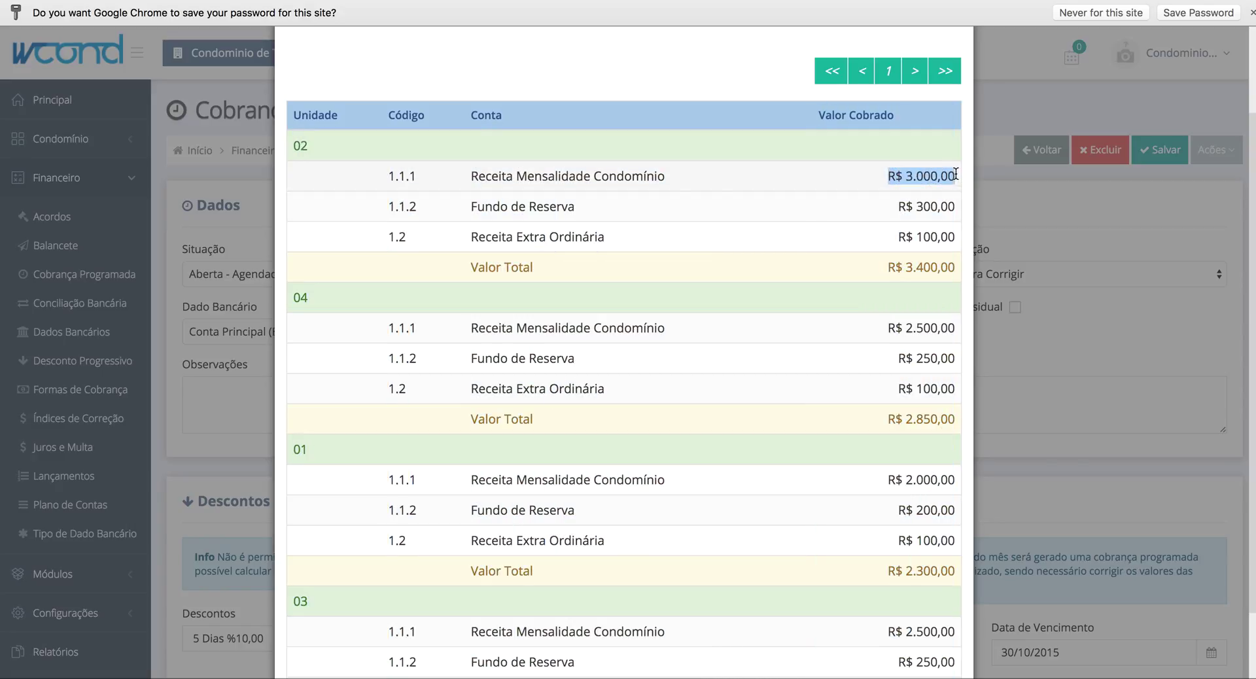
scroll(751, 383, "down", 3)
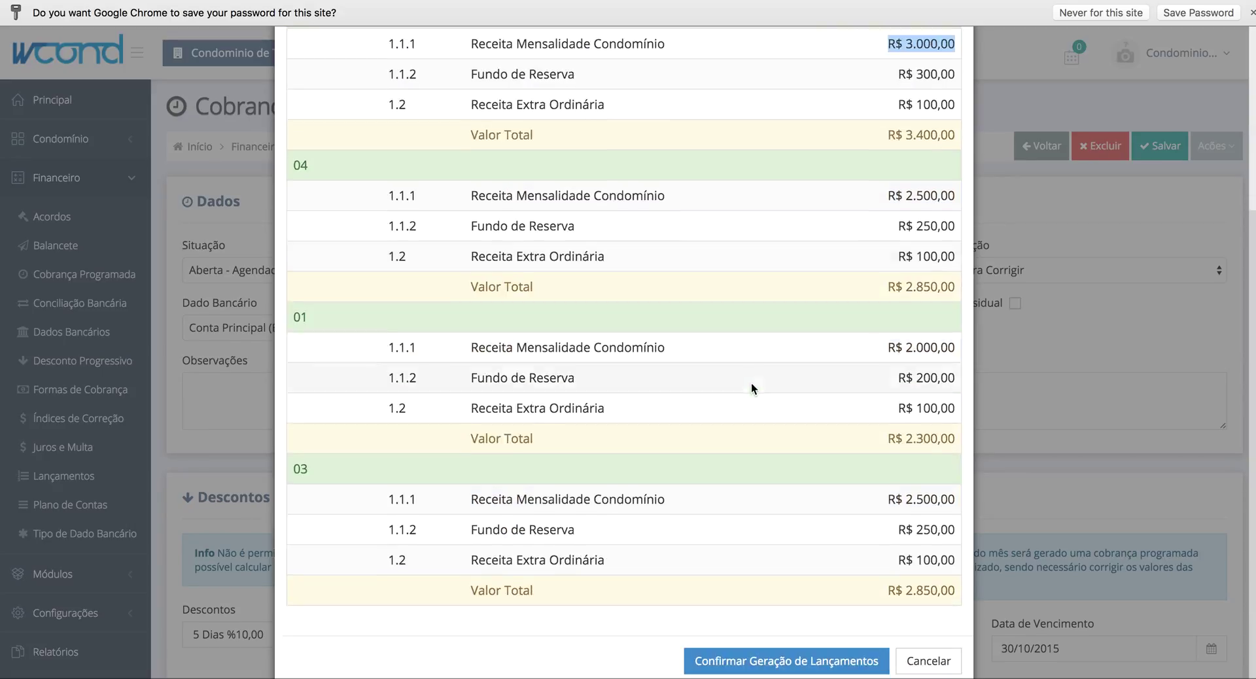
left_click_drag(893, 350, 951, 348)
left_click(945, 343)
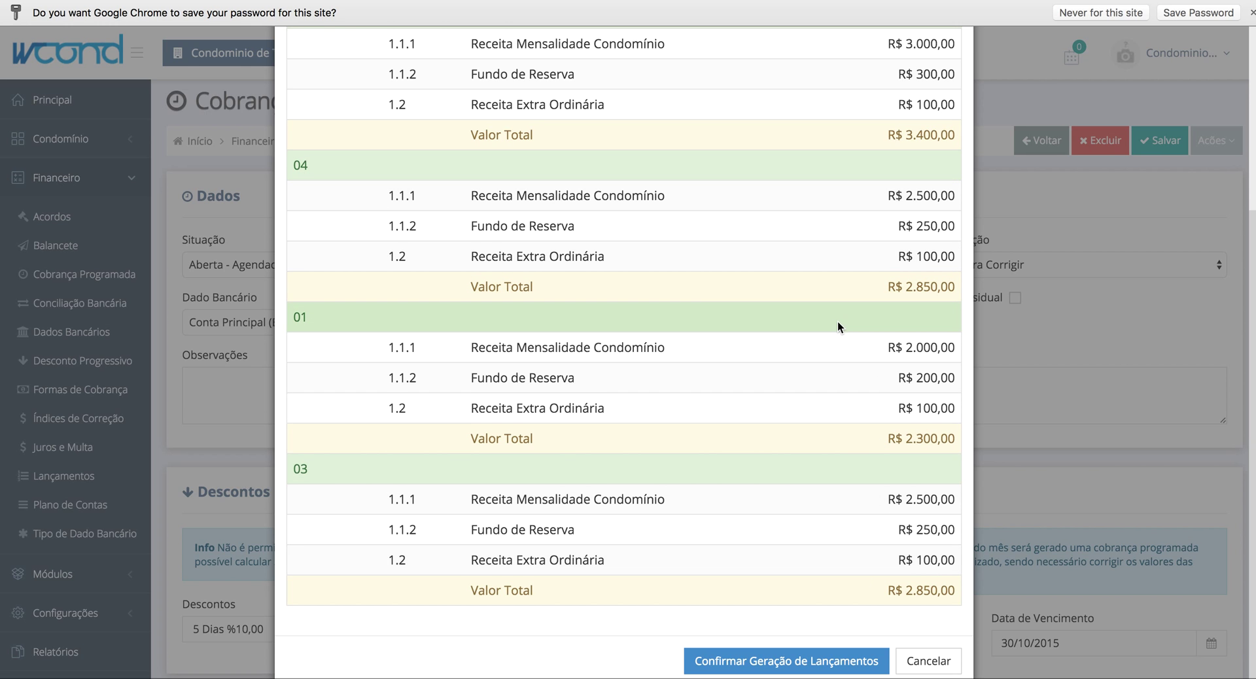
scroll(837, 324, "up", 3)
scroll(838, 324, "down", 2)
scroll(837, 321, "up", 3)
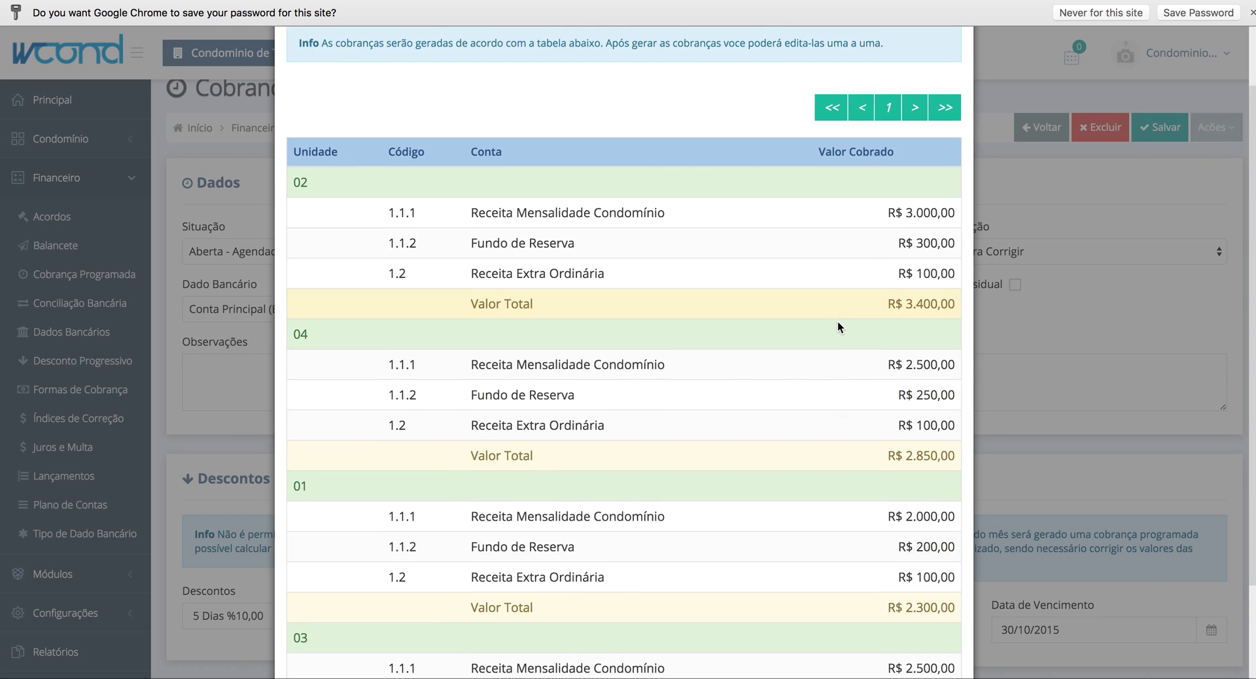
scroll(838, 321, "down", 2)
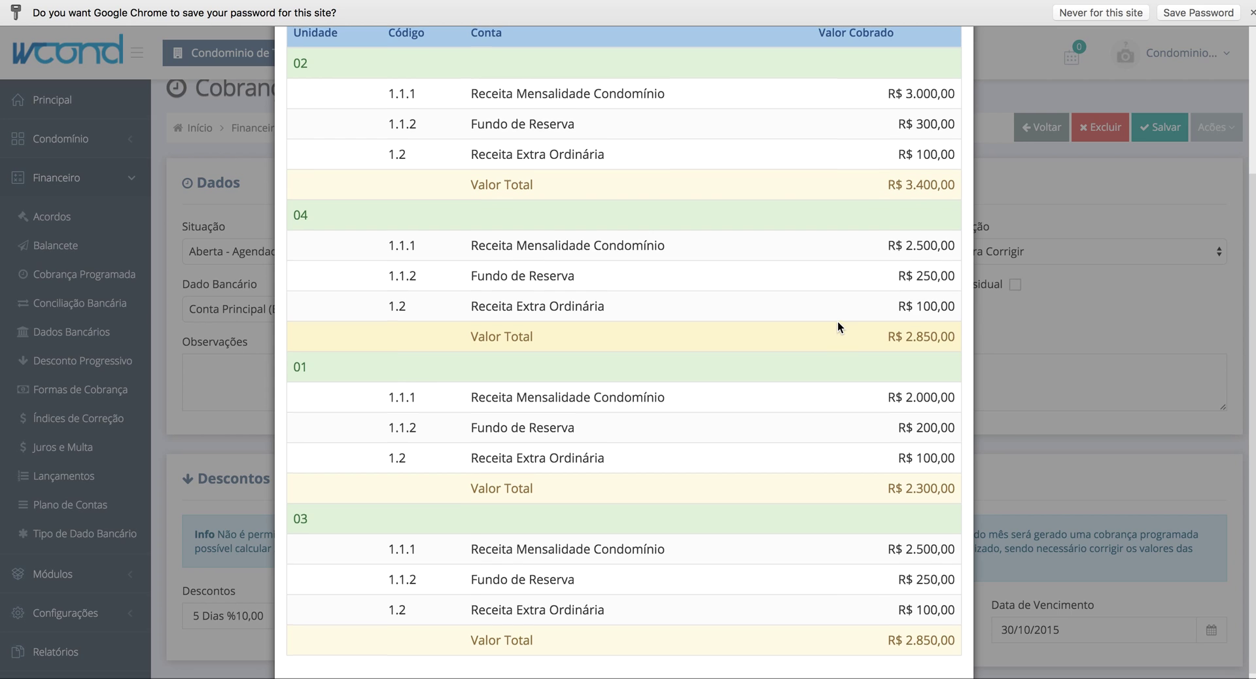
scroll(838, 320, "up", 3)
scroll(838, 321, "down", 2)
scroll(837, 321, "down", 5)
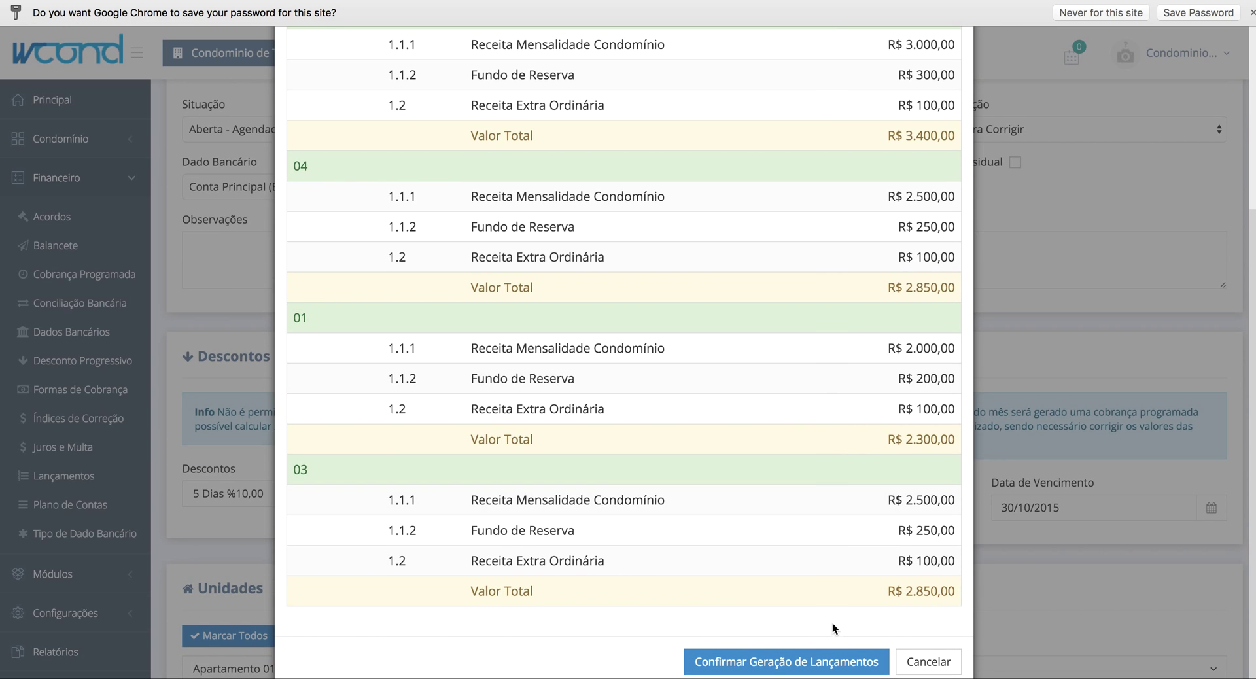
left_click(786, 662)
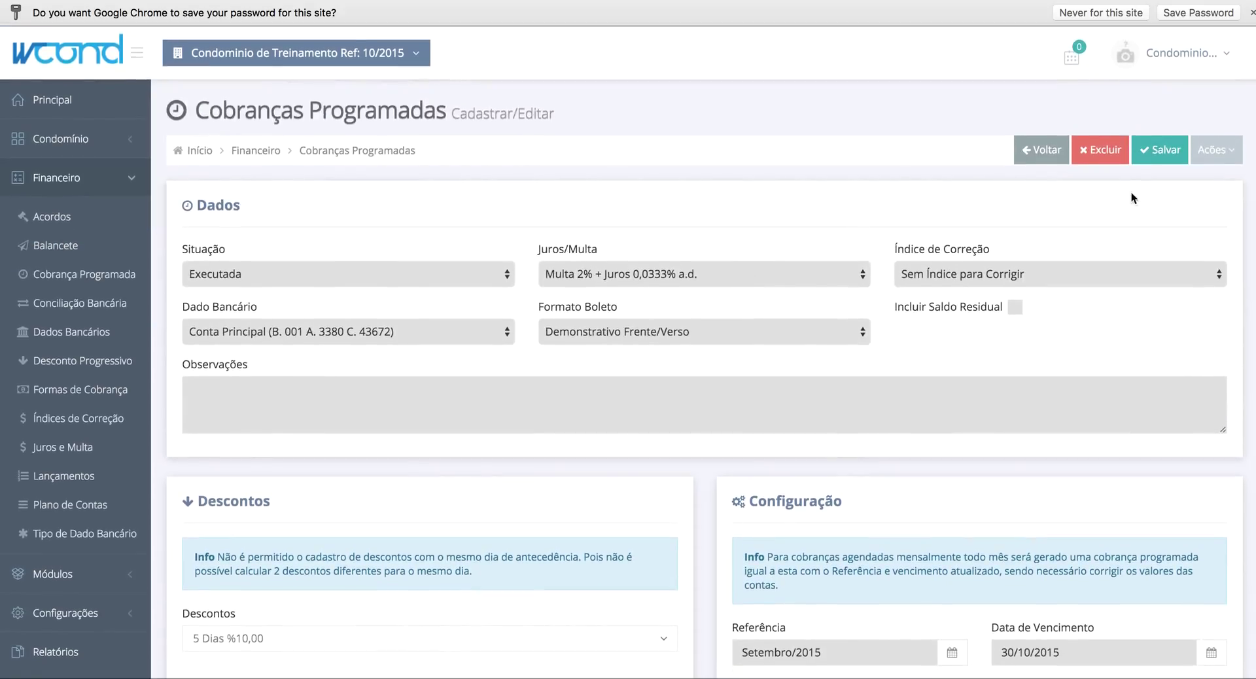
- List the generated entries, expand apartment 02's R$ 3.400,00 entry and open it for editing
left_click(1221, 140)
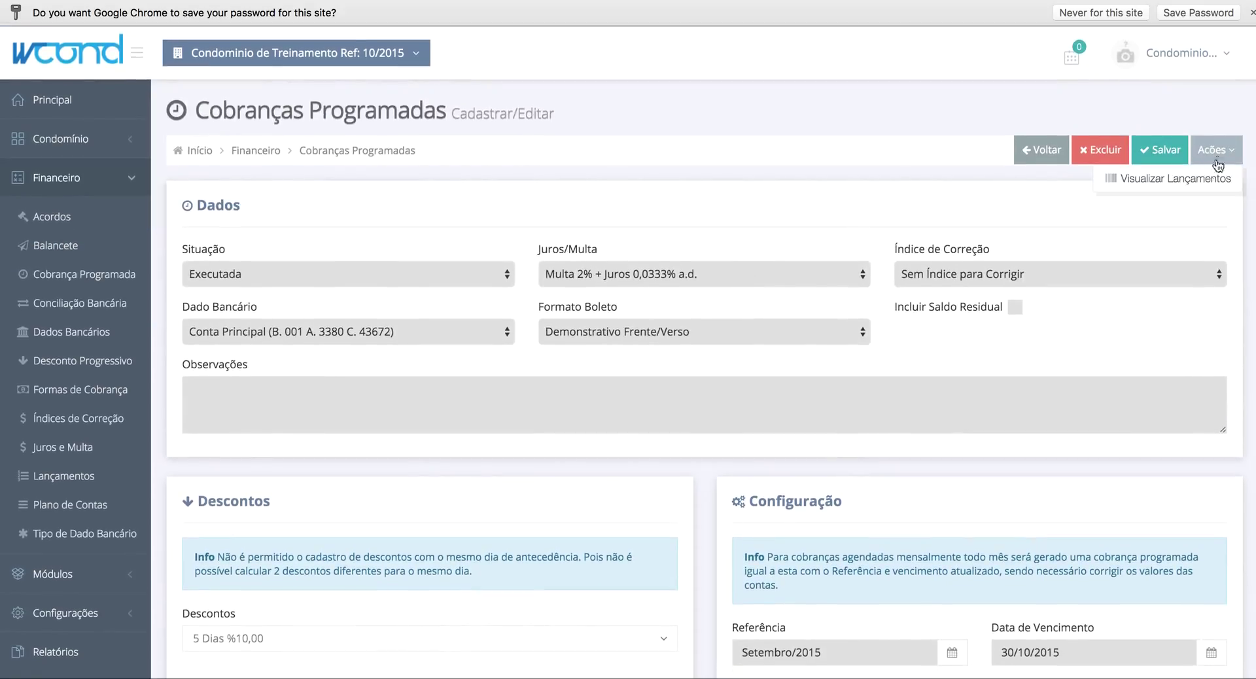
left_click(1145, 181)
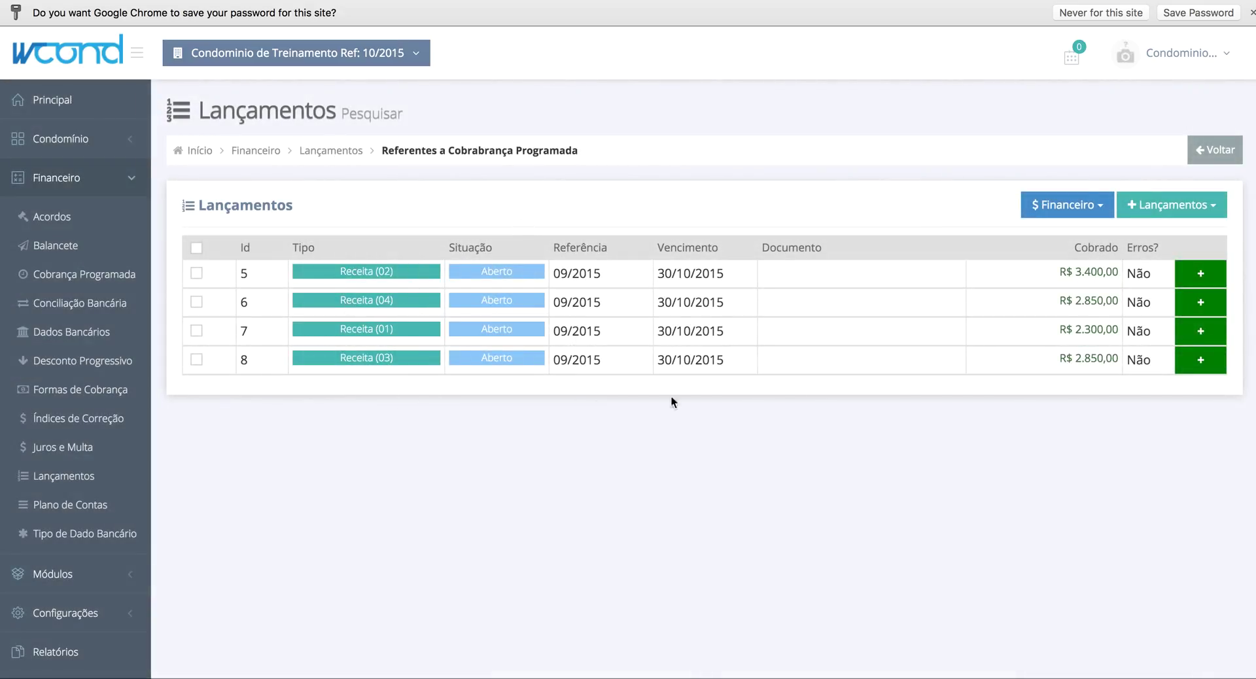
left_click(1201, 273)
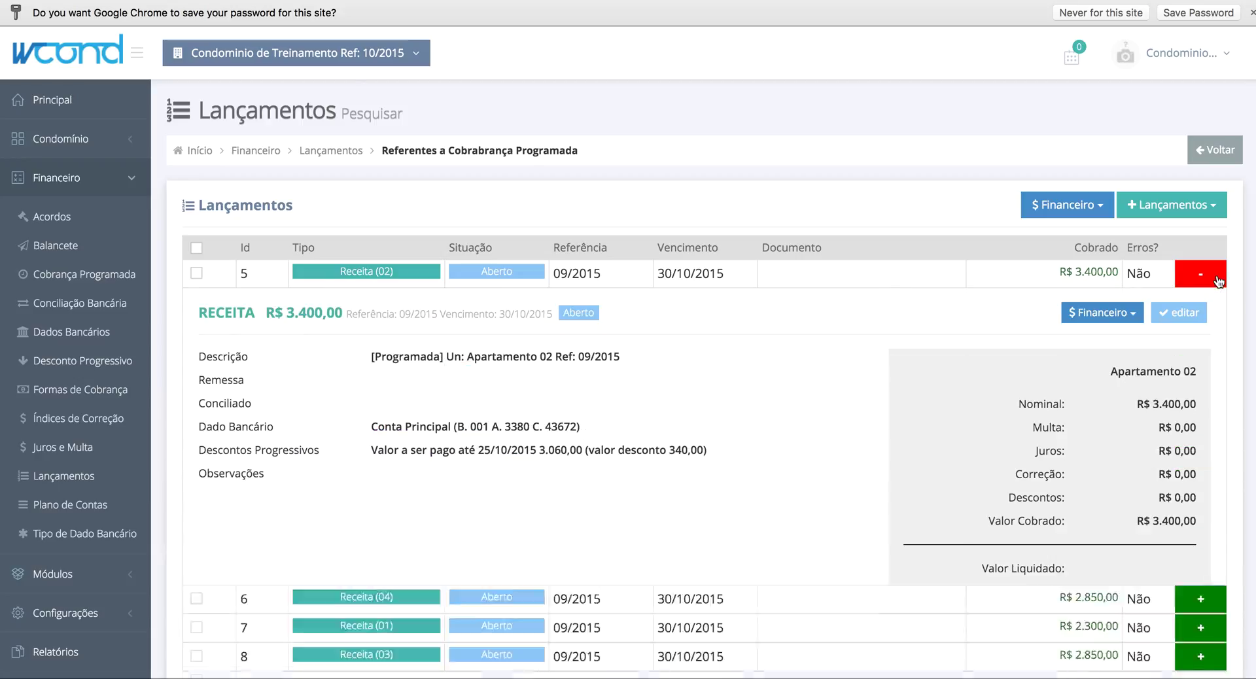
scroll(792, 389, "down", 2)
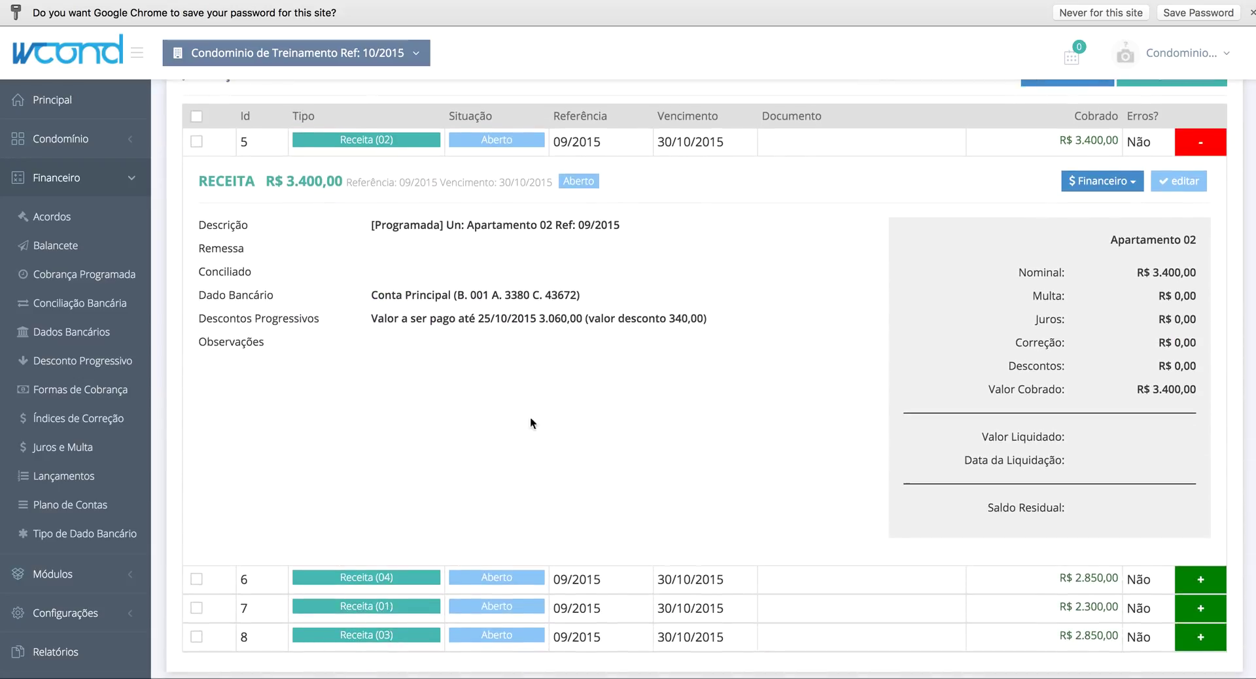
scroll(912, 348, "up", 2)
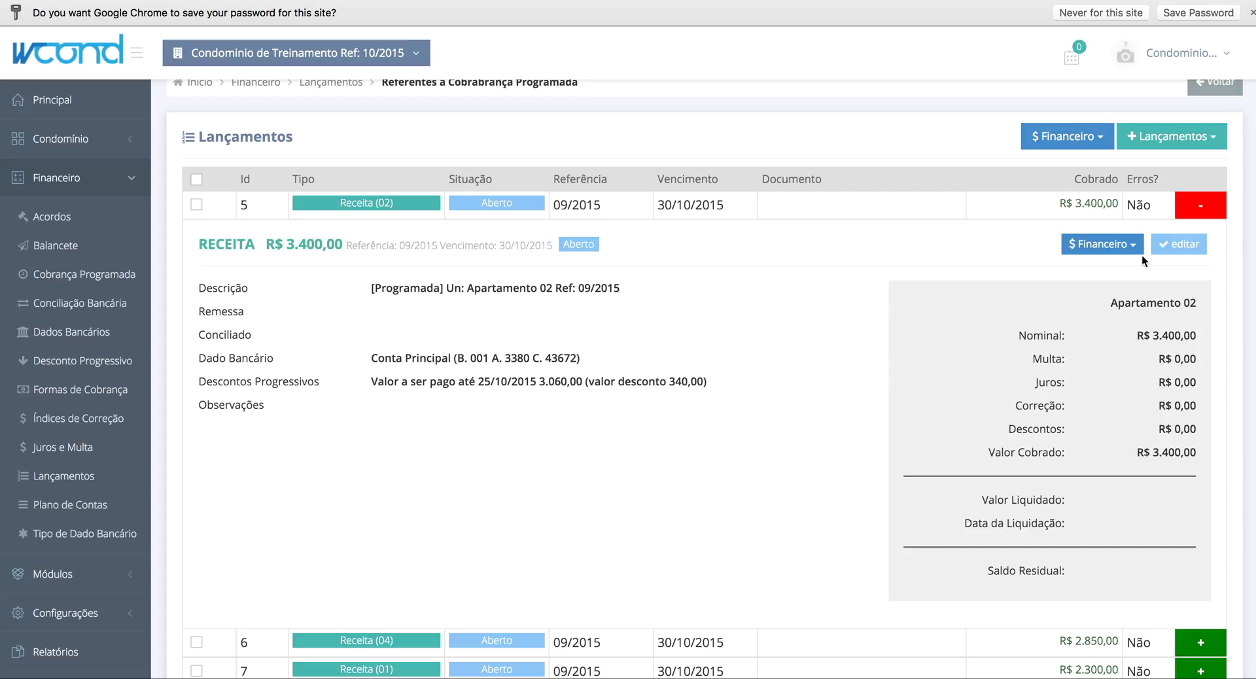
left_click(1164, 246)
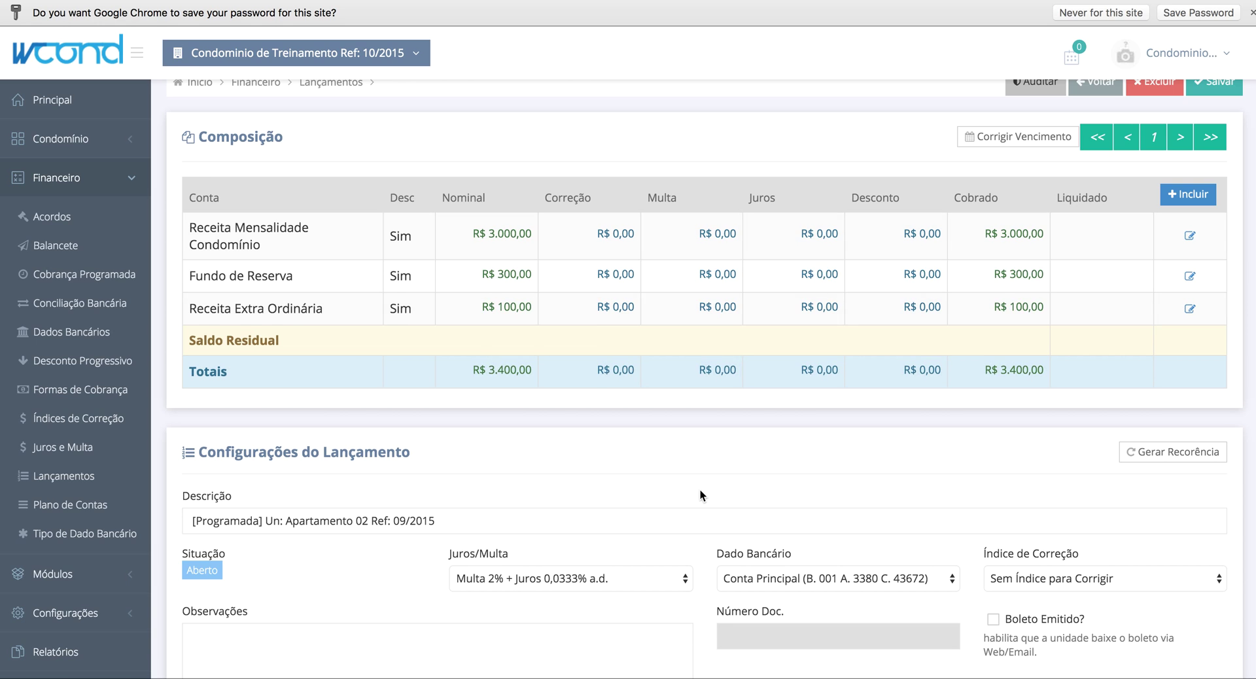
- Review apartment 02's entry: R$ 3.400,00 total, due 30/10/2015, 5 Dias %10,00 discount, then return to the list
scroll(700, 489, "down", 3)
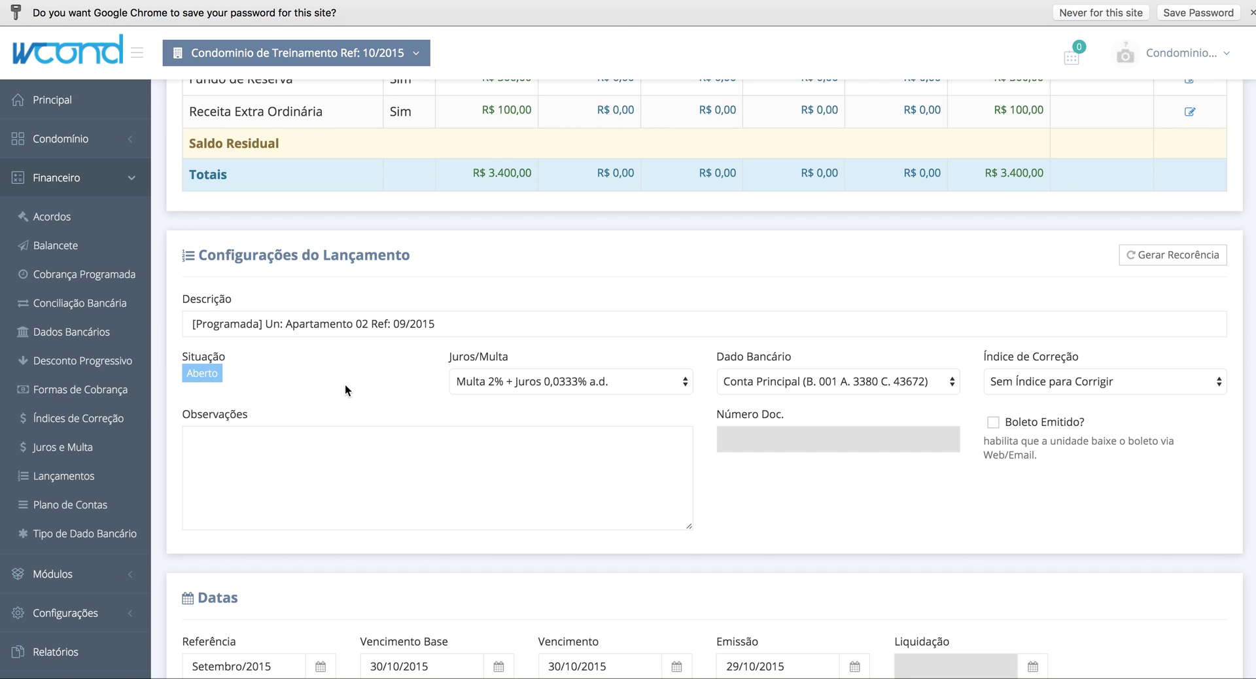
scroll(345, 386, "down", 5)
left_click_drag(724, 500, 739, 501)
scroll(738, 501, "down", 1)
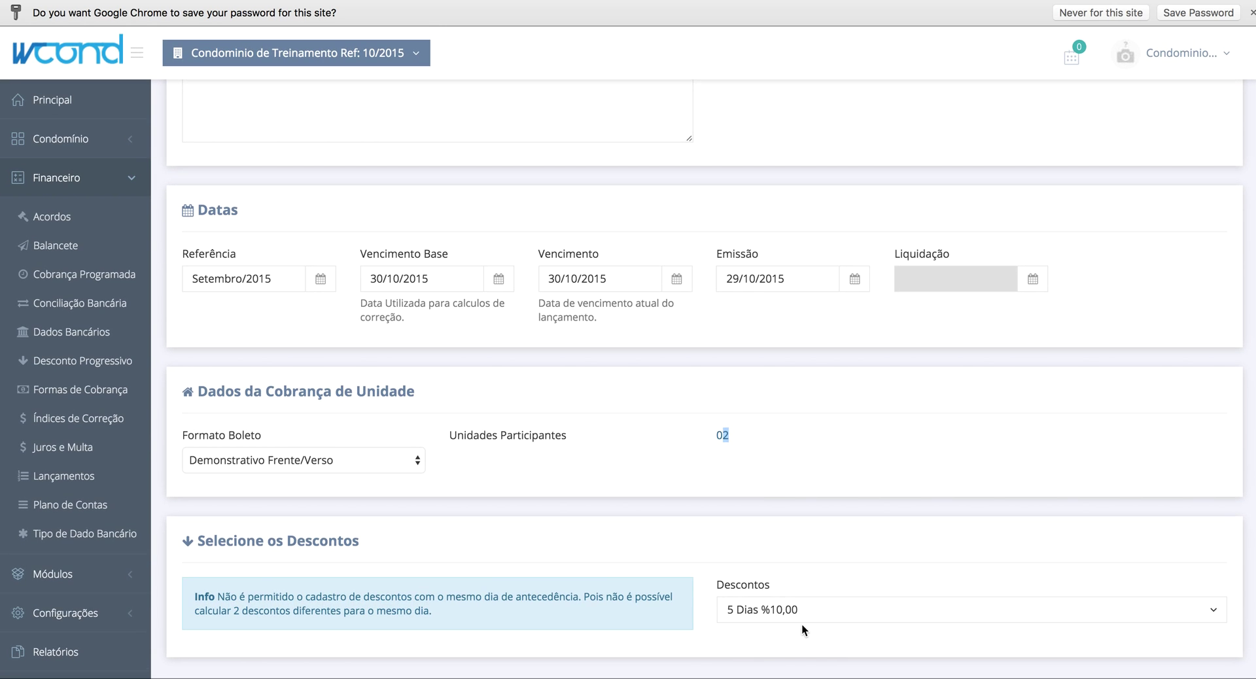
scroll(826, 435, "up", 1)
scroll(827, 430, "up", 10)
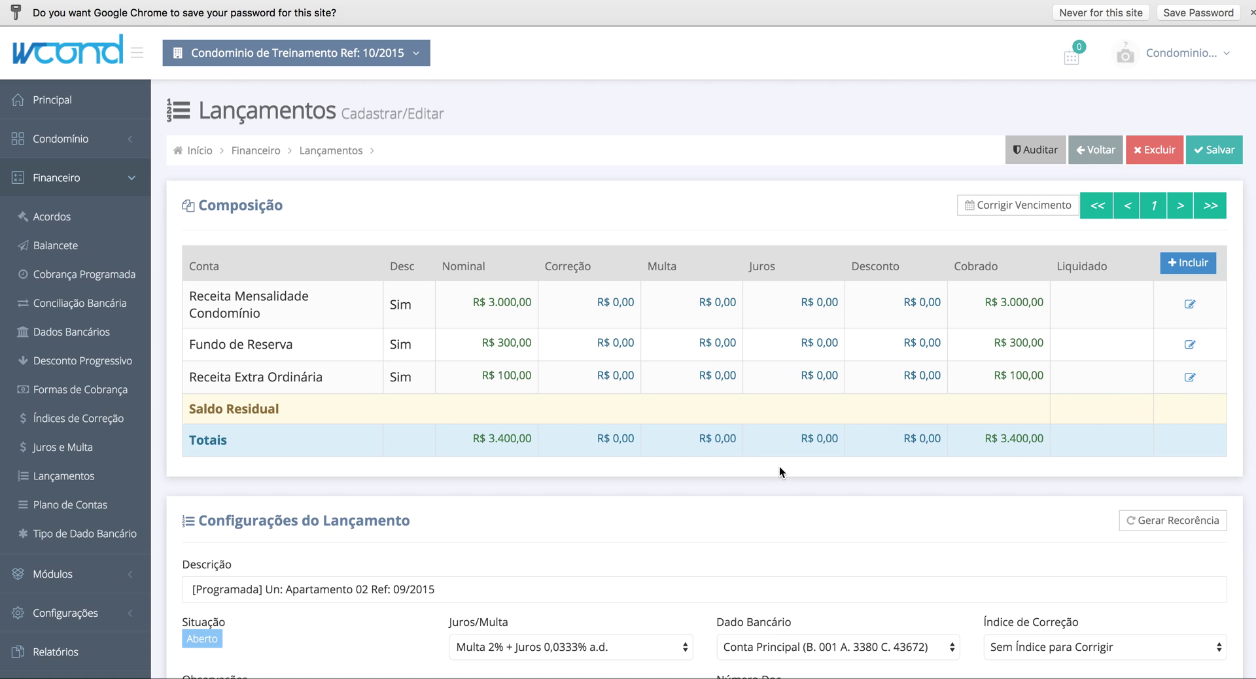
scroll(779, 466, "down", 4)
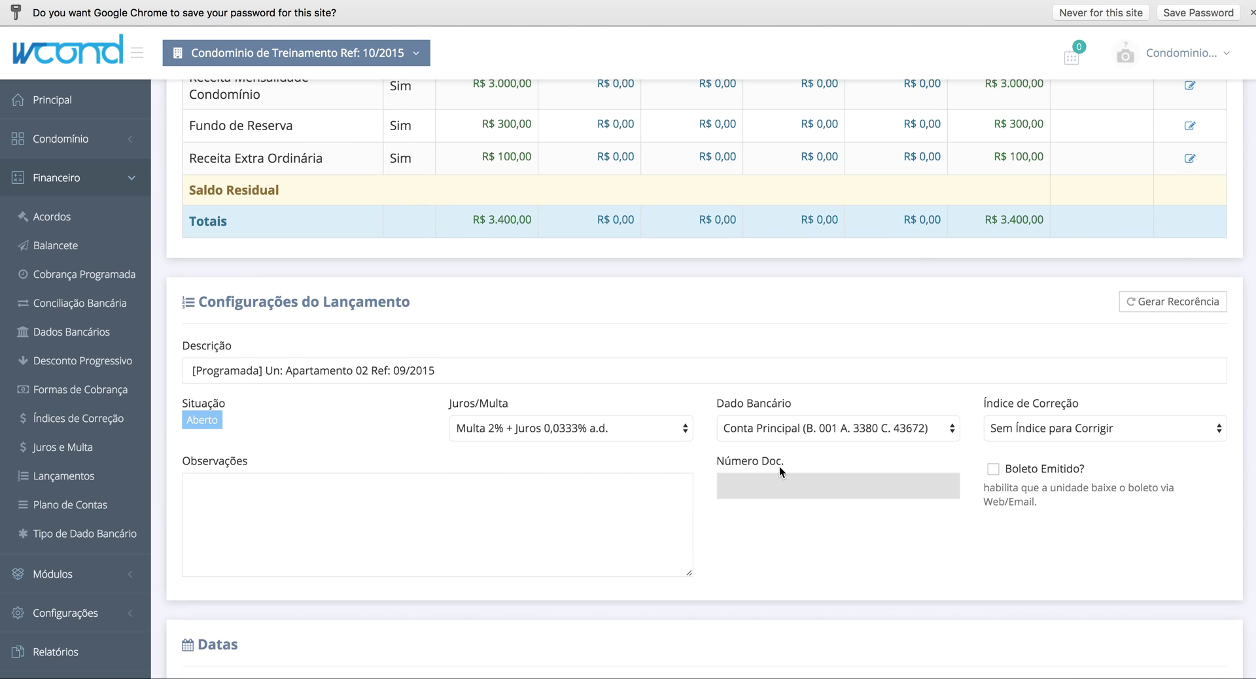
scroll(780, 466, "up", 3)
scroll(779, 465, "up", 1)
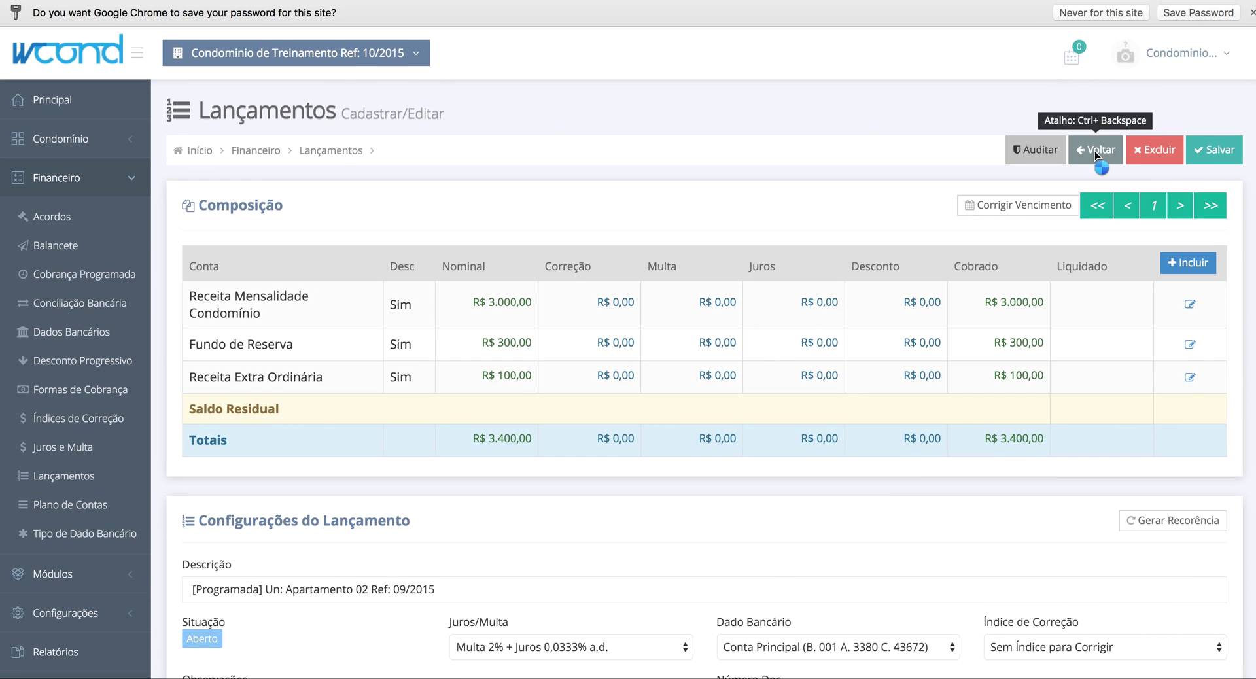
left_click(1094, 151)
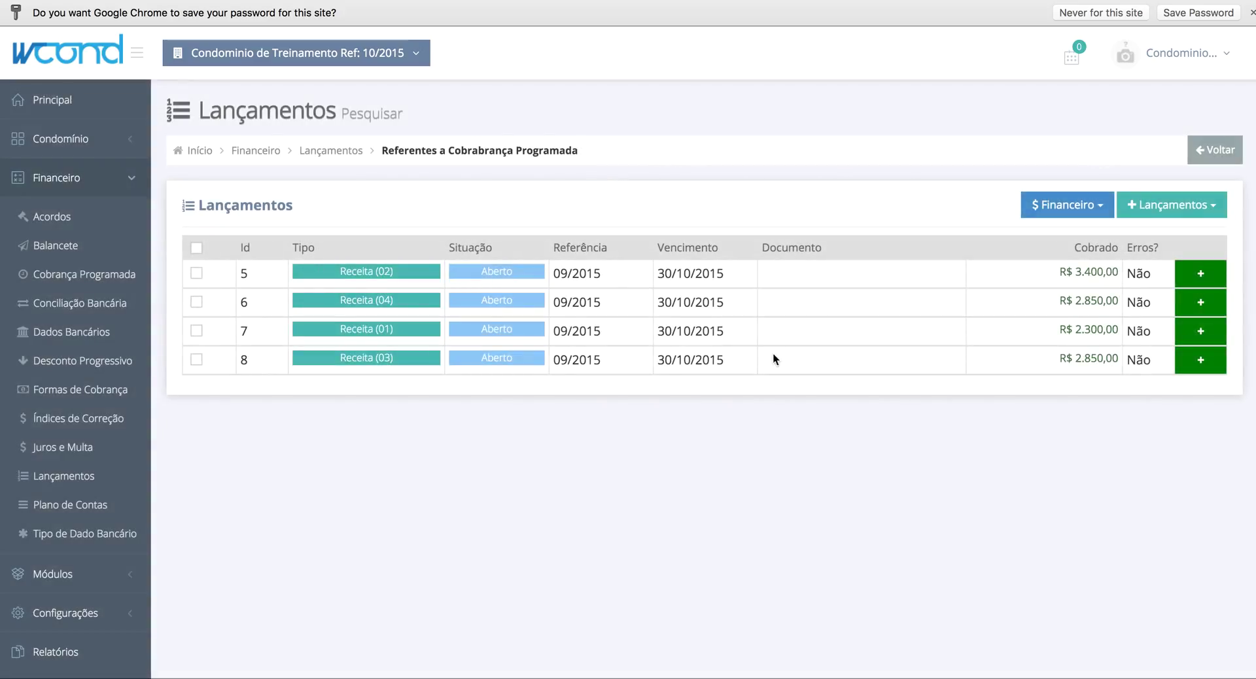